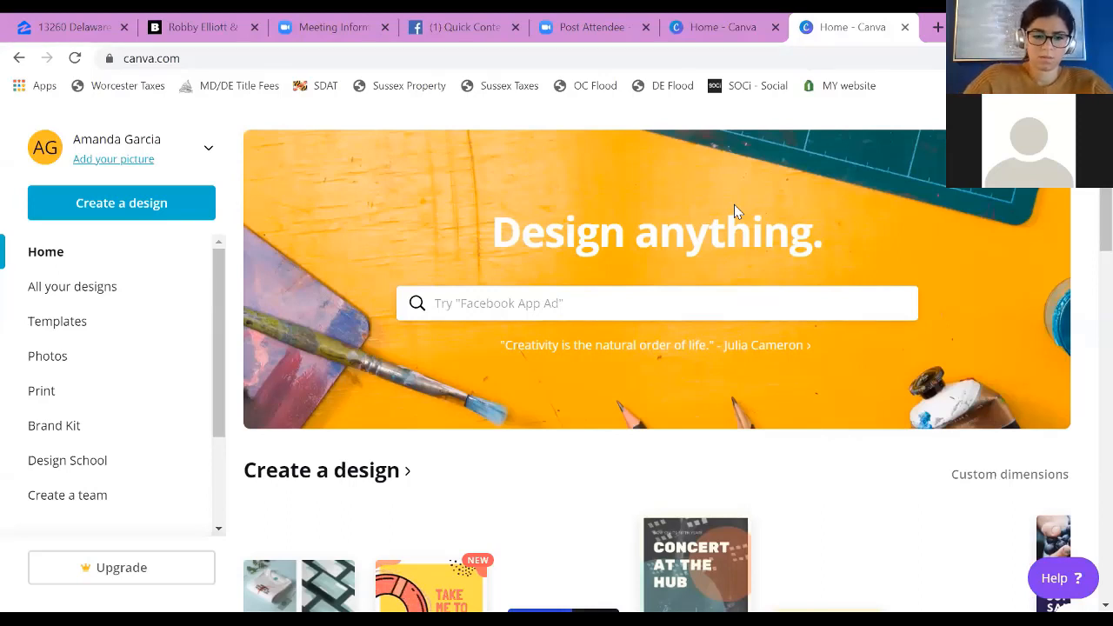
pyautogui.scroll(-1, 606, 426)
pyautogui.scroll(1, 607, 426)
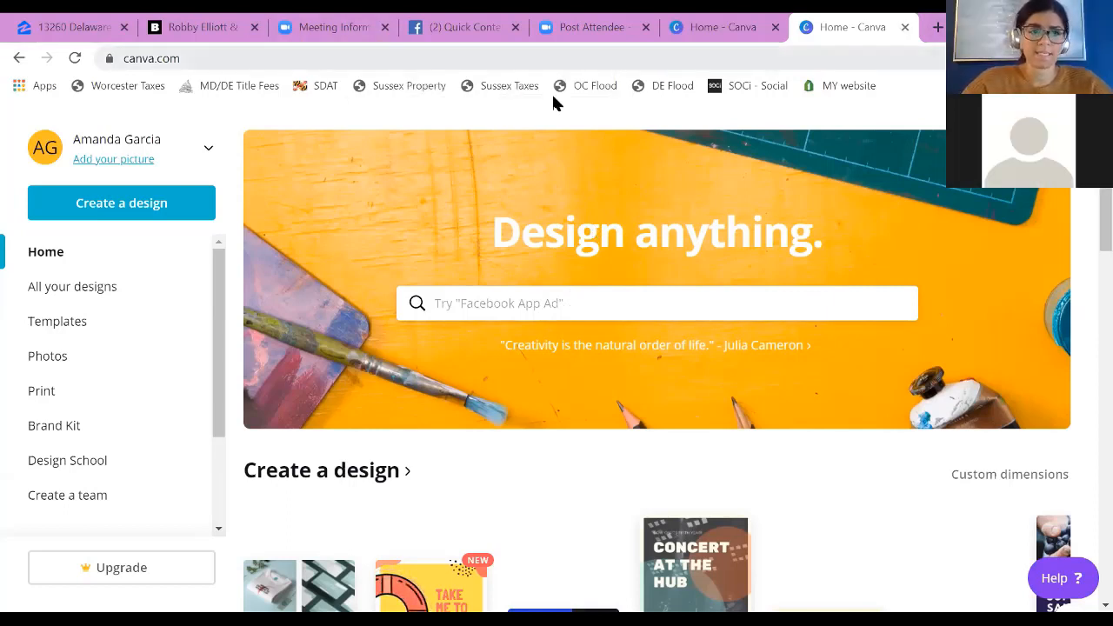
# Step: Load the canva.com home page in the current browser tab
pyautogui.click(403, 60)
pyautogui.write('canva.com')
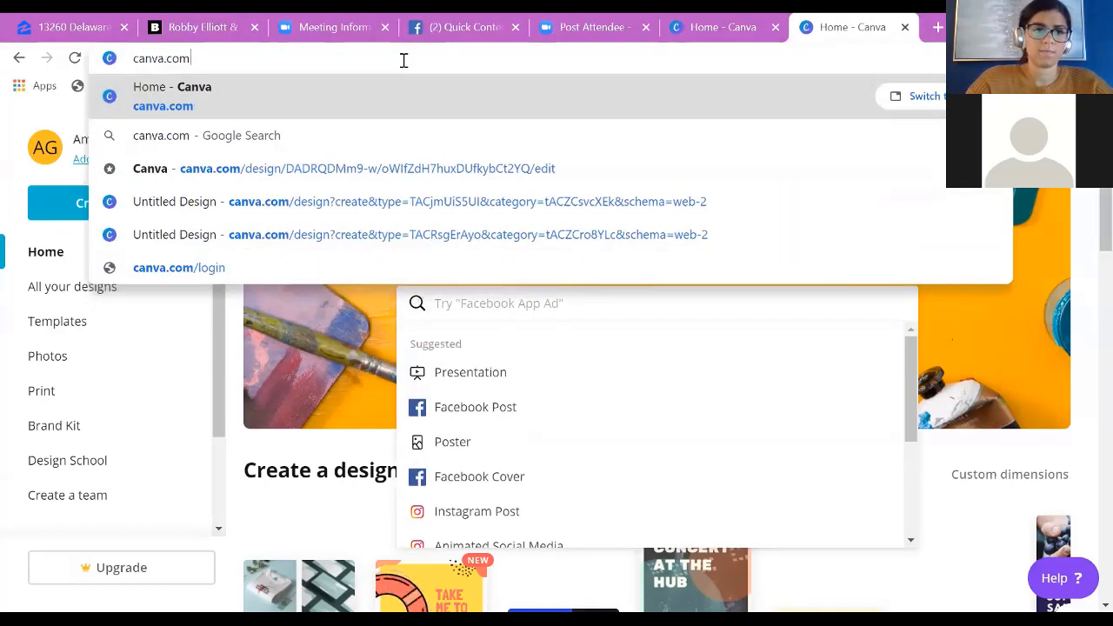
pyautogui.press('Return')
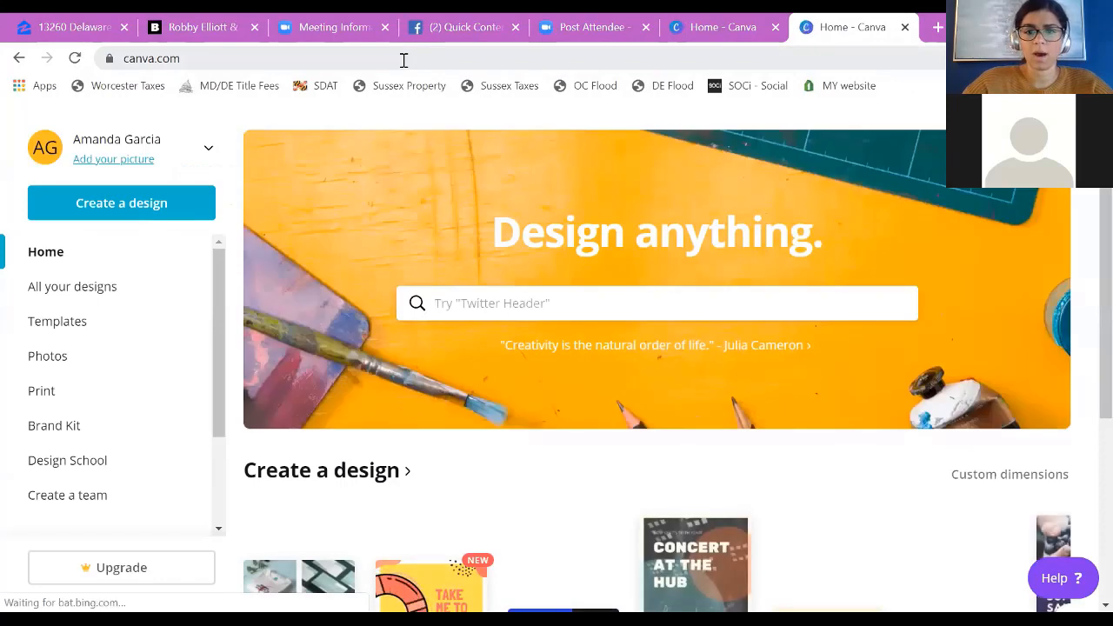
# Step: Look over the home page and the suggested design types offered by the design search
pyautogui.scroll(-3, 312, 441)
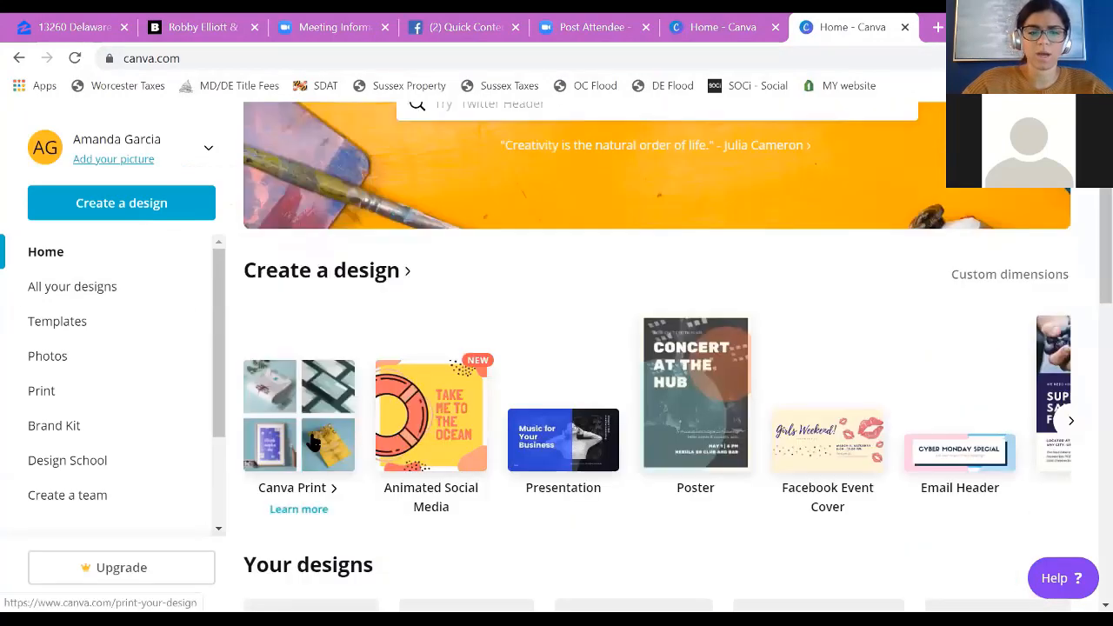
pyautogui.scroll(3, 315, 442)
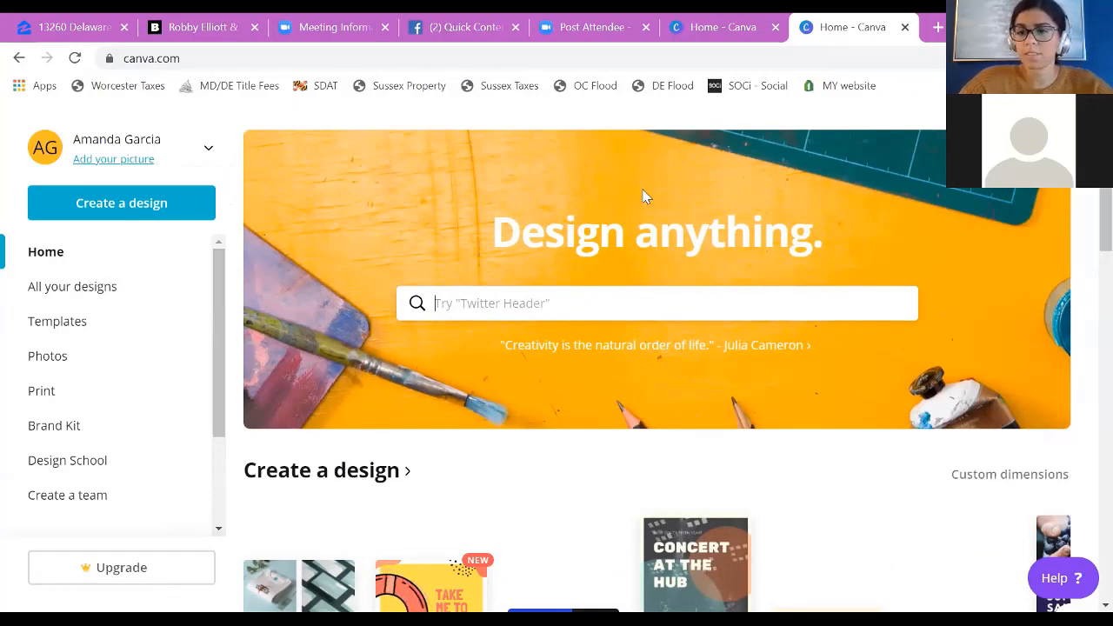
pyautogui.scroll(-1, 1086, 233)
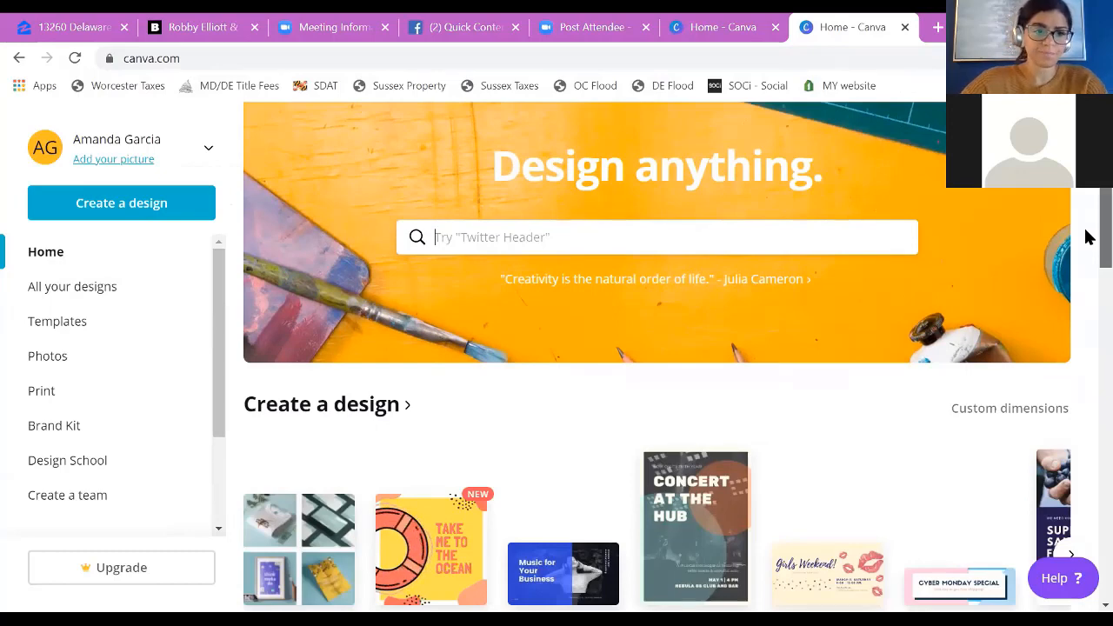
pyautogui.scroll(1, 1086, 239)
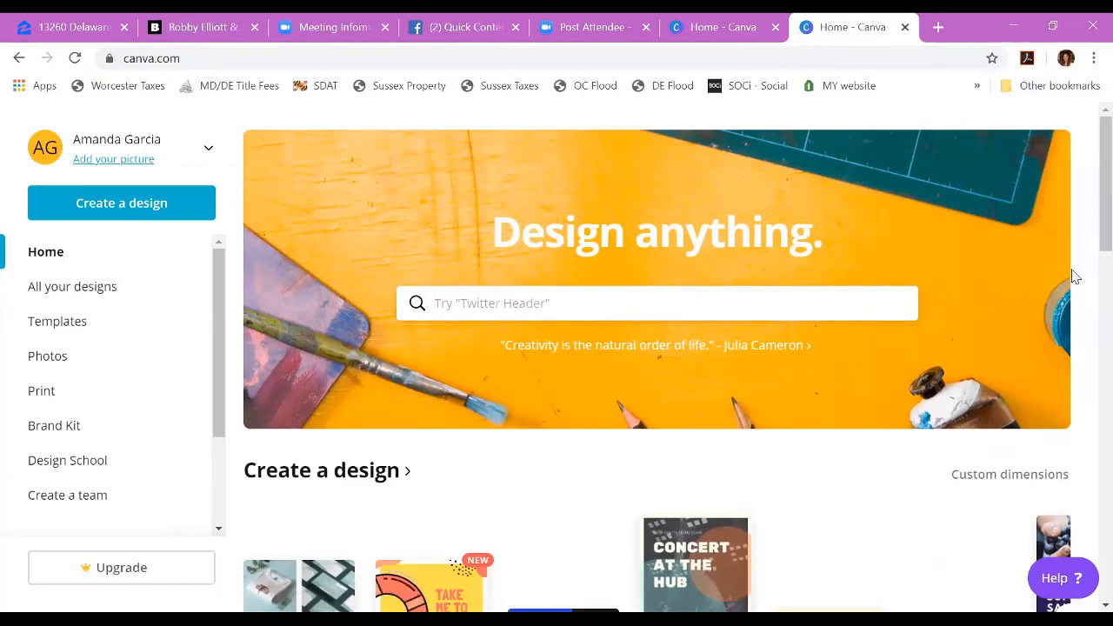
pyautogui.click(600, 309)
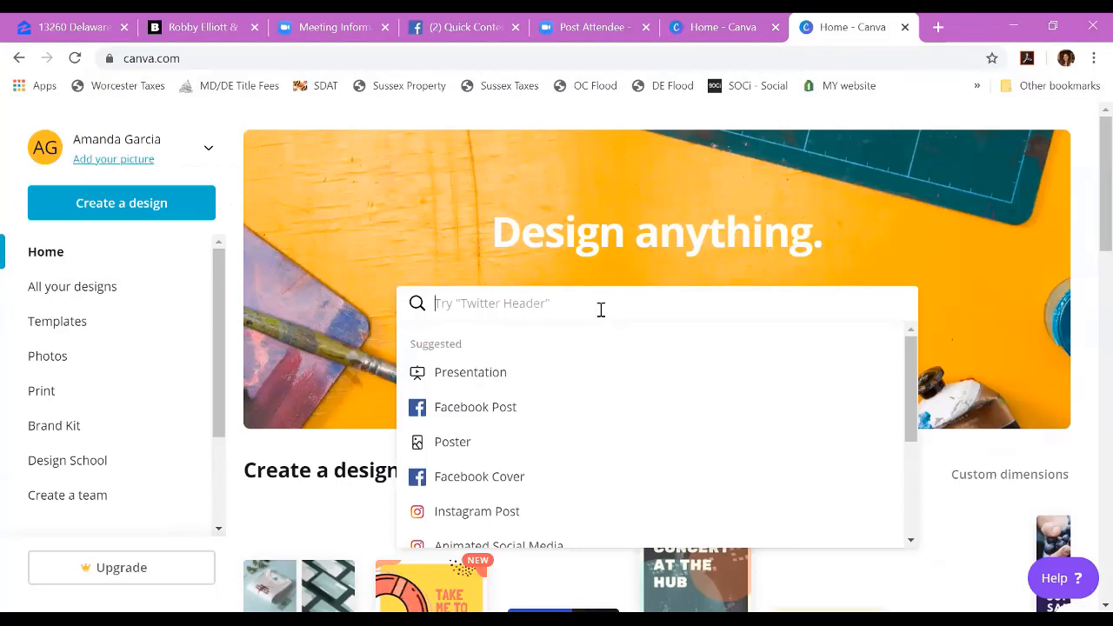
pyautogui.scroll(-2, 459, 317)
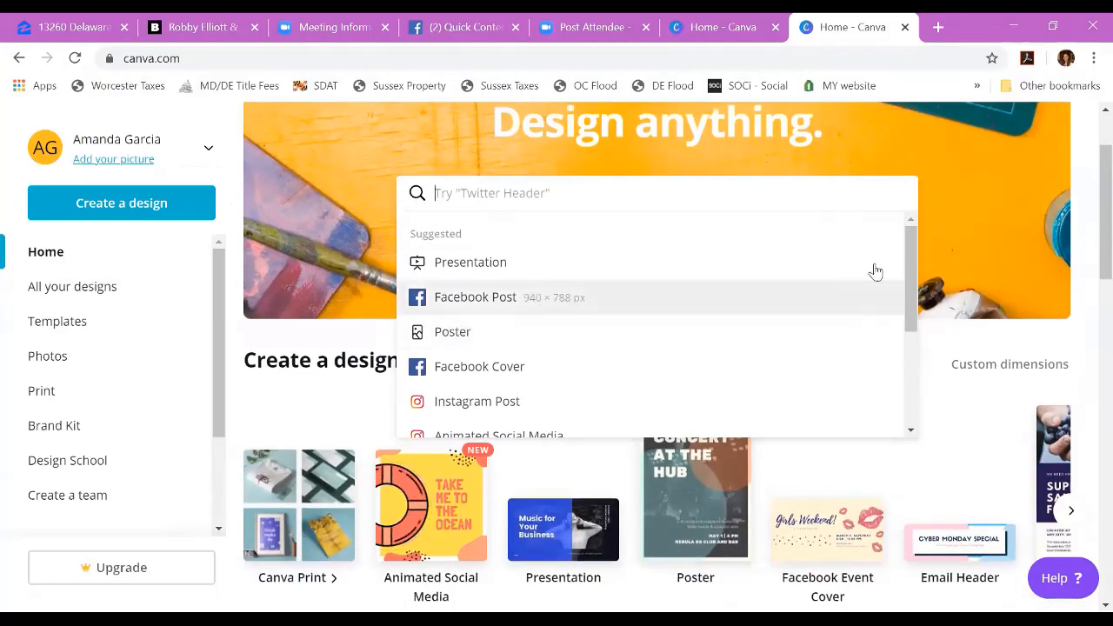
pyautogui.moveTo(908, 240); pyautogui.dragTo(907, 209)
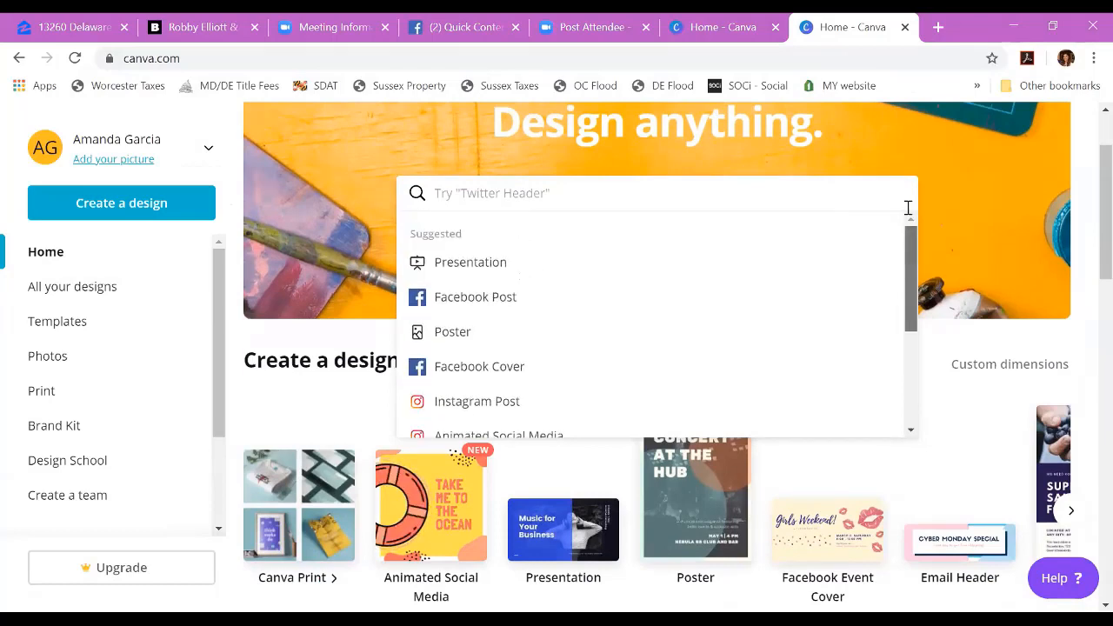
pyautogui.click(952, 328)
# Step: View the "Indie Music Festival 2020" flyer from the existing designs, then return to the home page
pyautogui.scroll(-2, 951, 328)
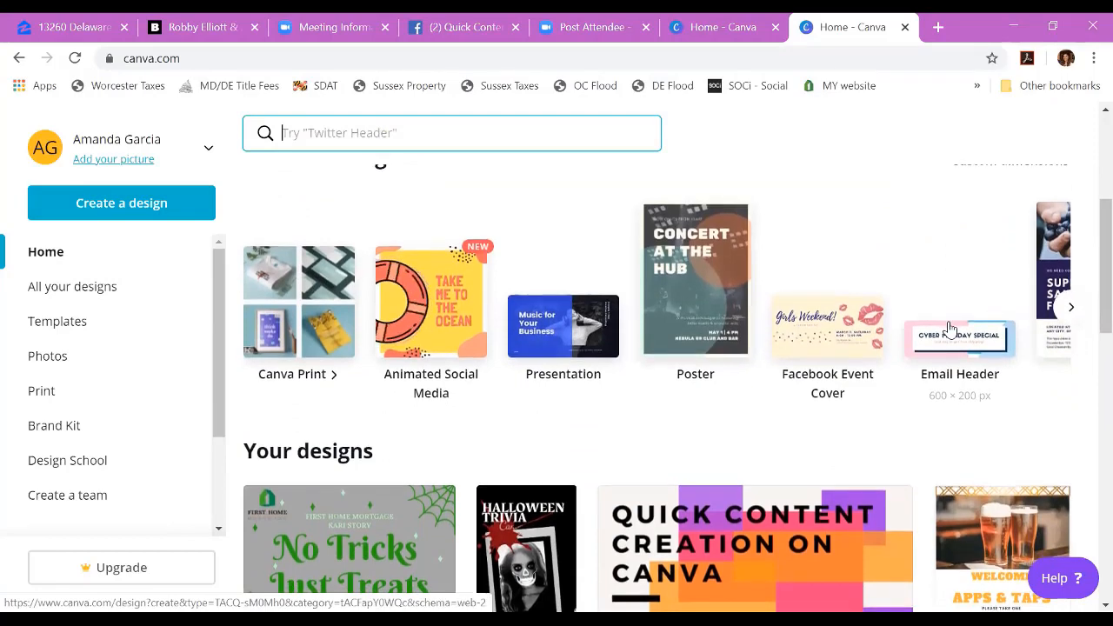
pyautogui.scroll(-1, 949, 328)
pyautogui.scroll(-1, 951, 329)
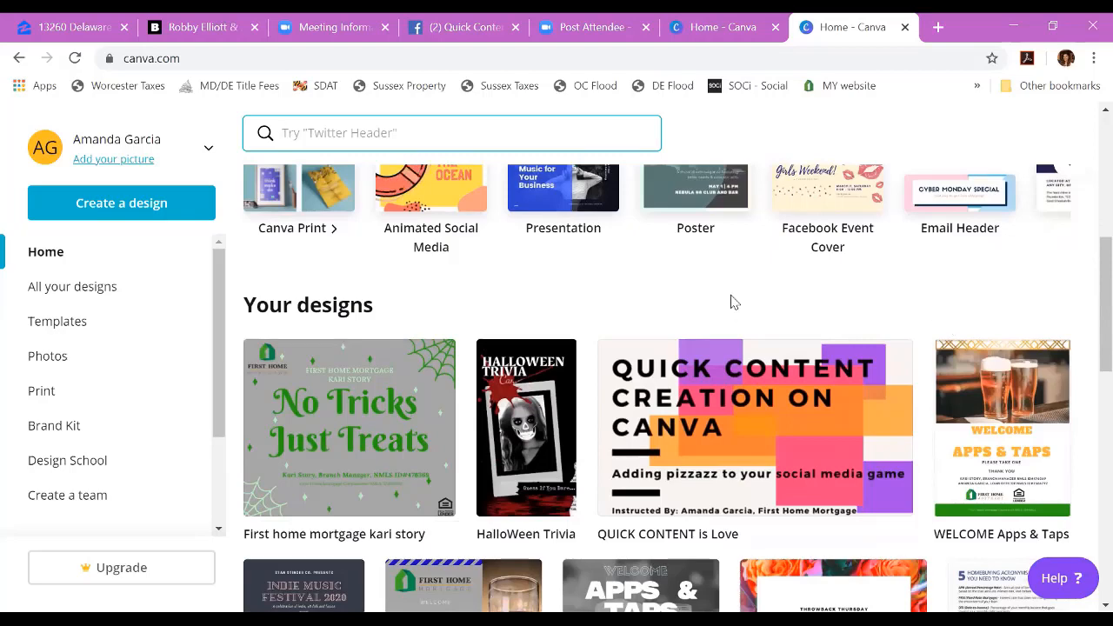
pyautogui.scroll(-1, 731, 301)
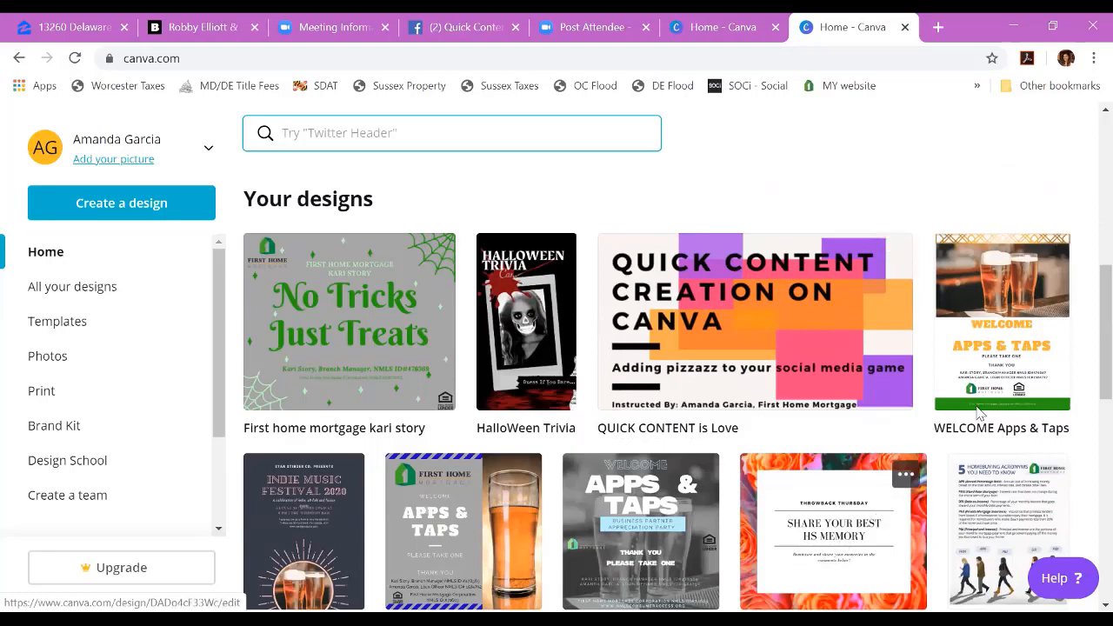
pyautogui.scroll(-1, 1074, 448)
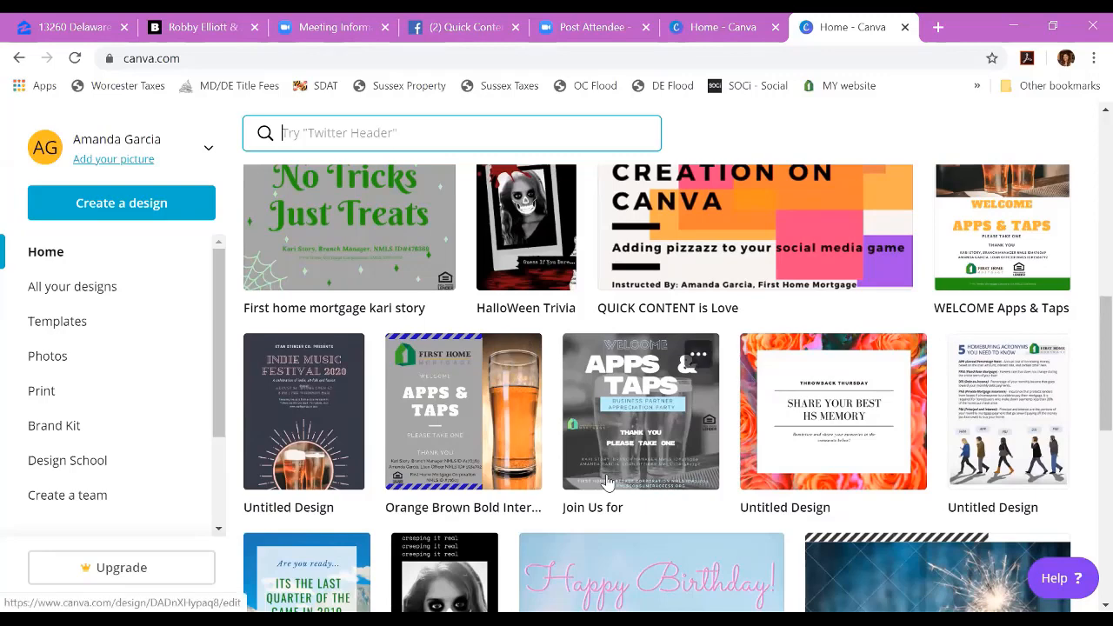
pyautogui.click(346, 444)
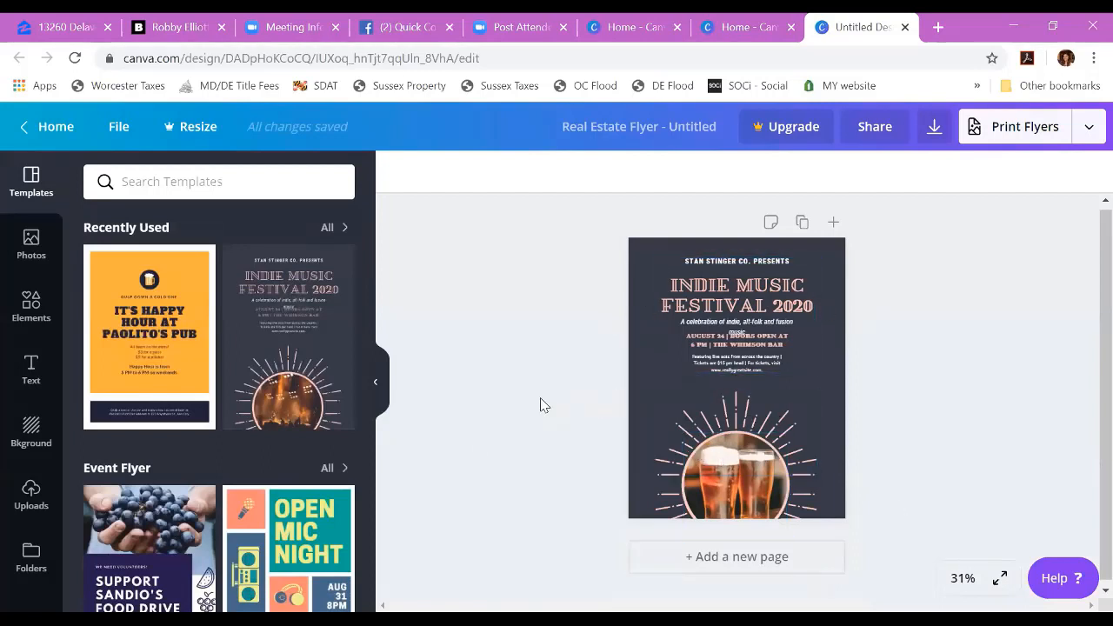
pyautogui.click(54, 128)
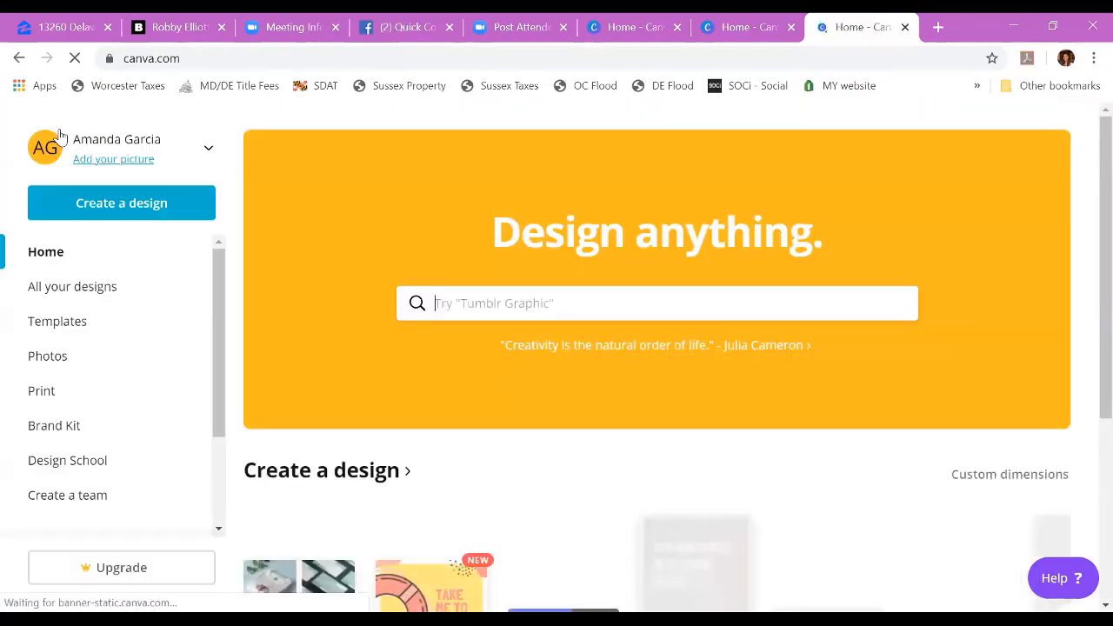
# Step: Find the "instagram post" design type and create a blank 1080 × 1080 px Instagram Post
pyautogui.scroll(-2, 808, 535)
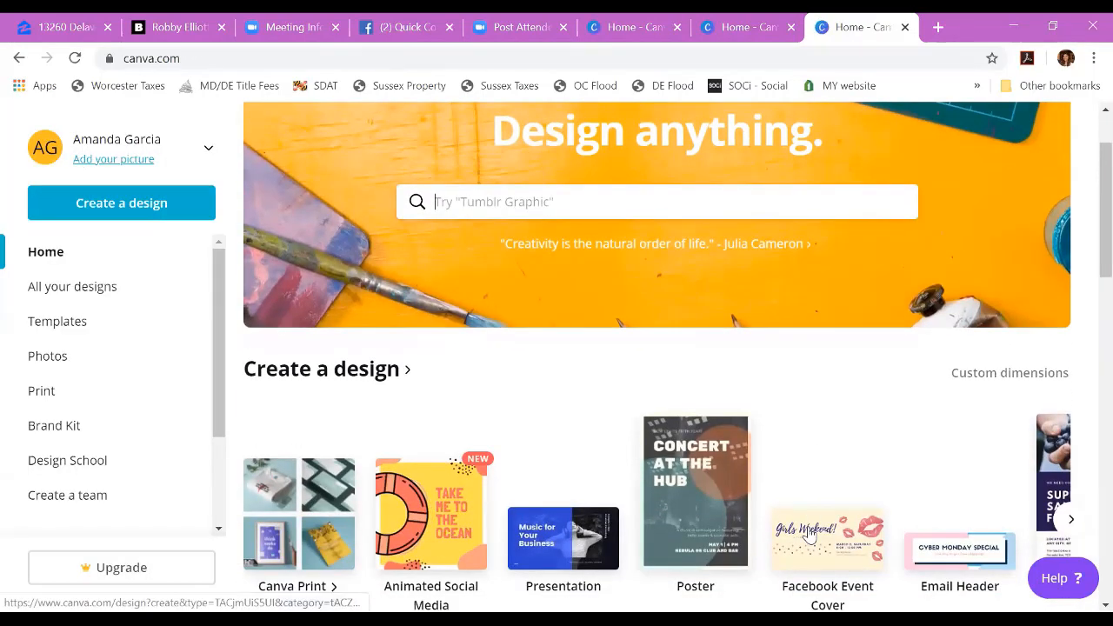
pyautogui.click(624, 208)
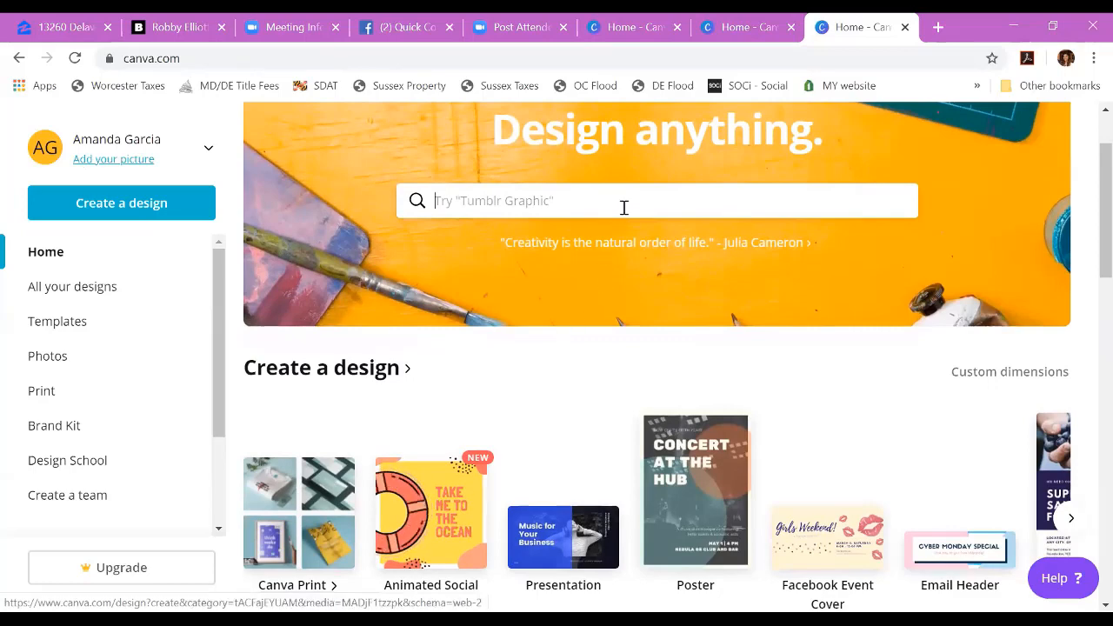
pyautogui.write('instagram post')
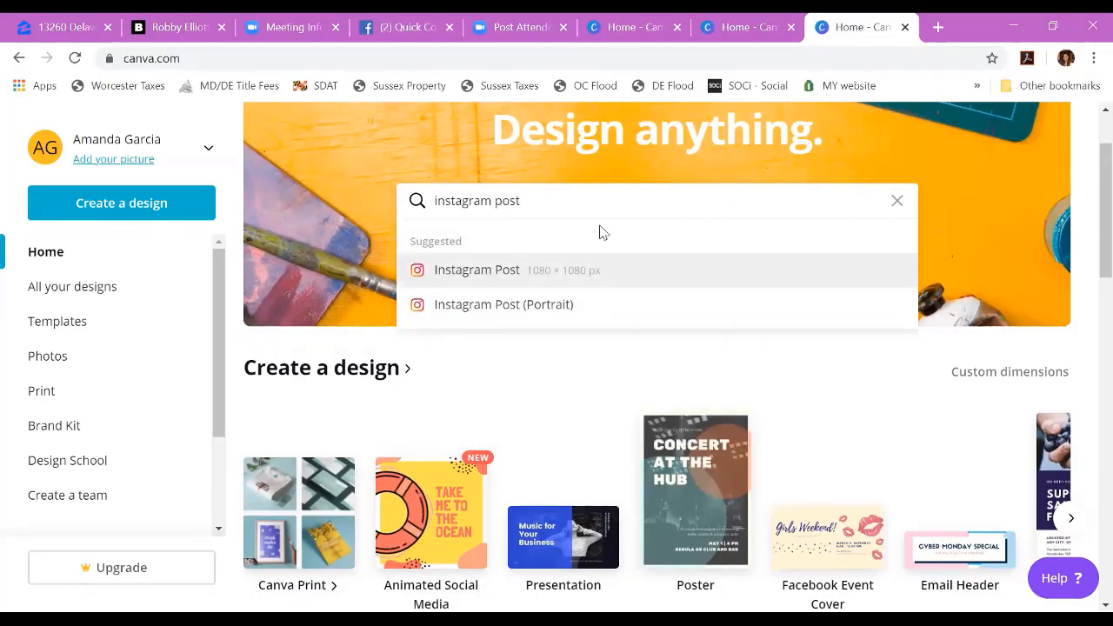
pyautogui.click(573, 273)
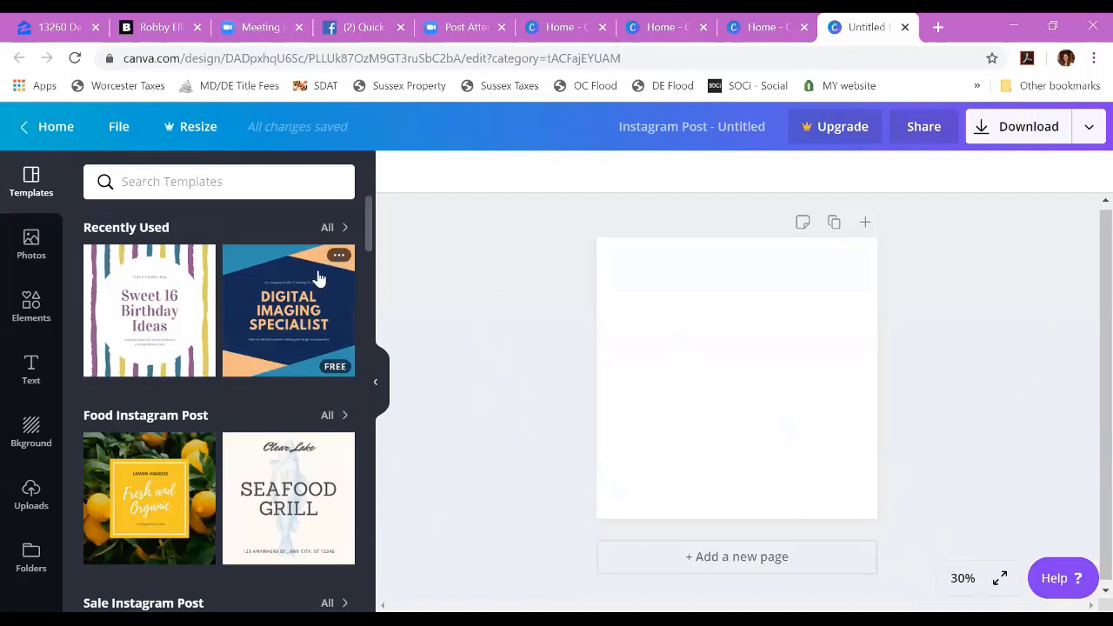
# Step: Search the templates for "halloween" and apply the purple candy "Treat or Treat?" template to the page
pyautogui.click(209, 180)
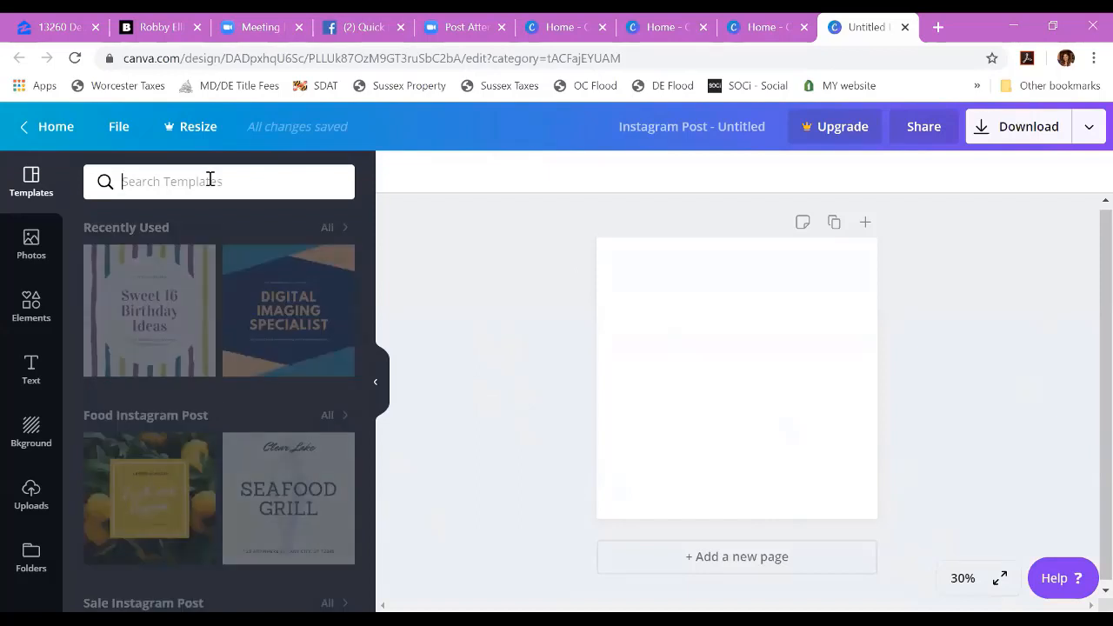
pyautogui.write('hall')
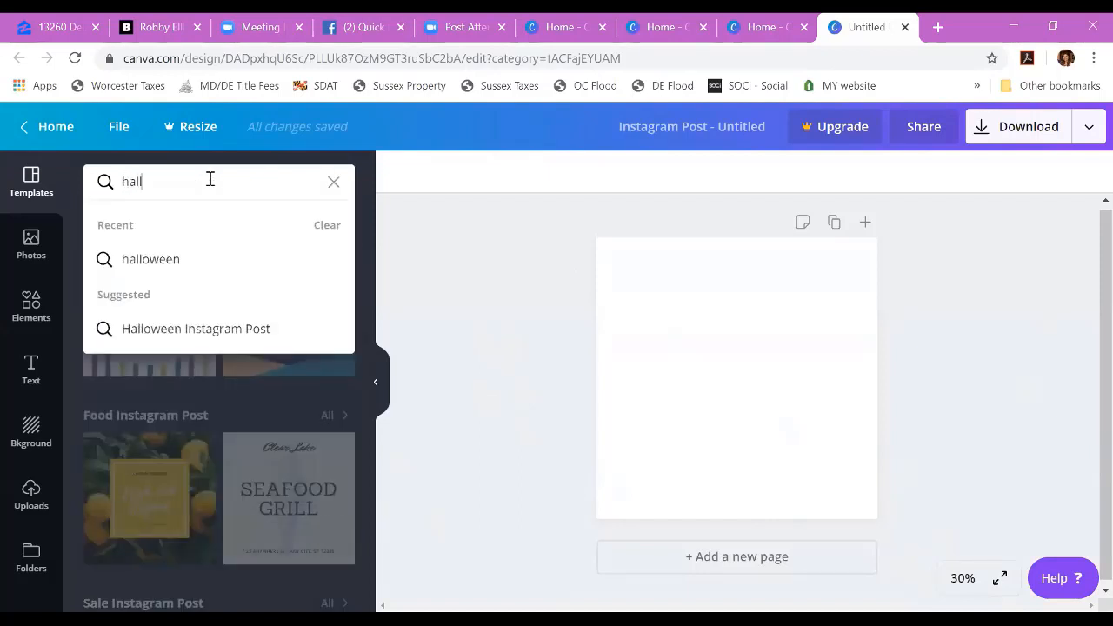
pyautogui.click(167, 259)
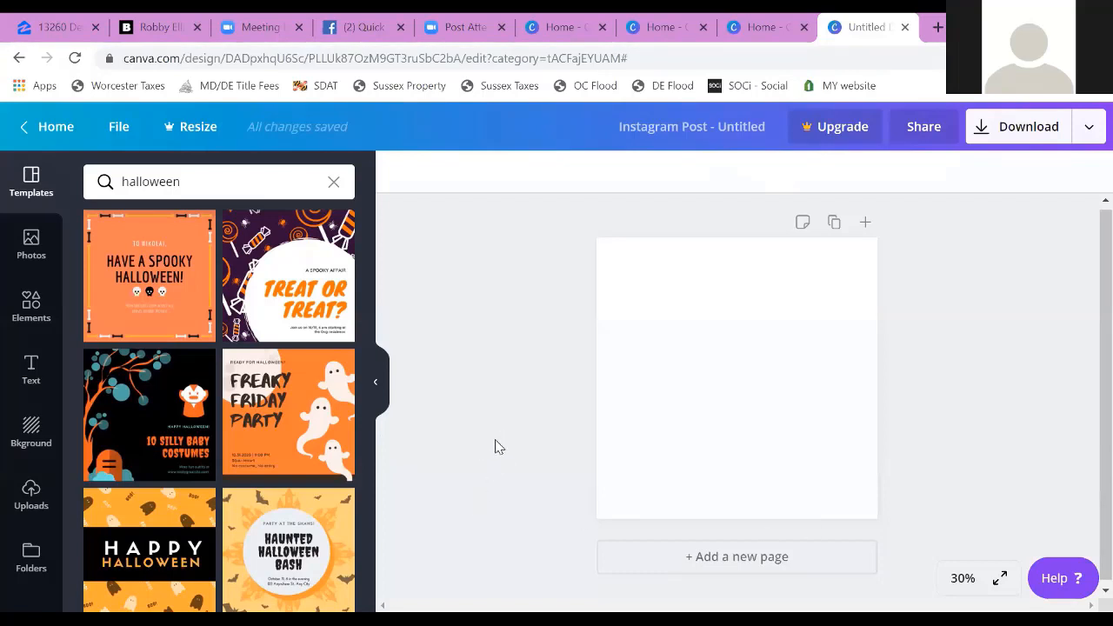
pyautogui.click(313, 250)
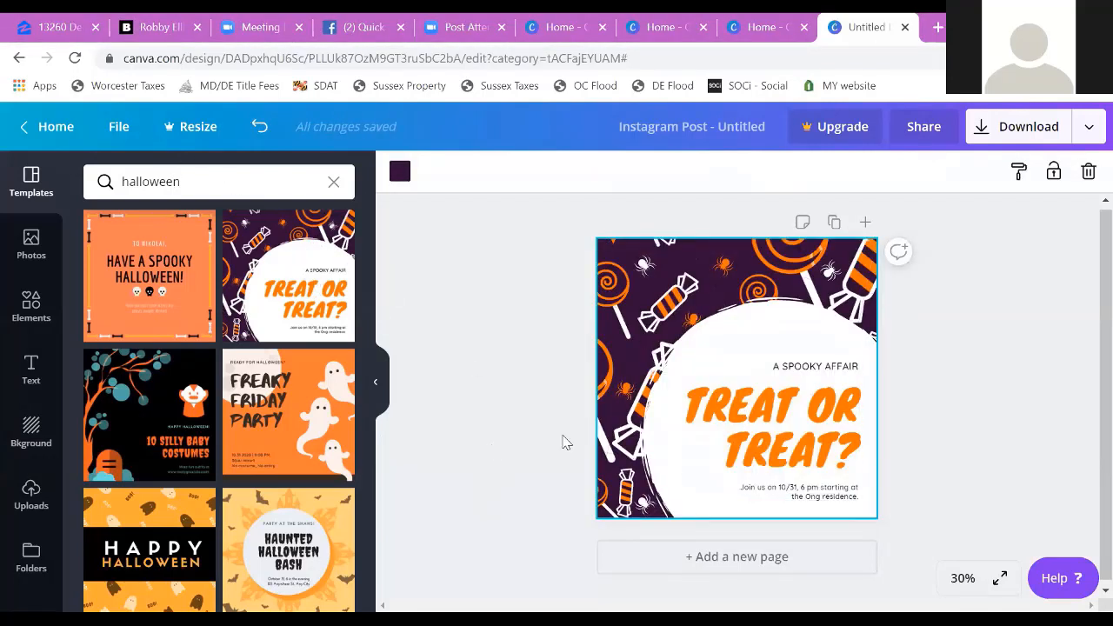
# Step: Ungroup the template's three text blocks and shift them together slightly down and to the right
pyautogui.click(810, 406)
pyautogui.click(827, 390)
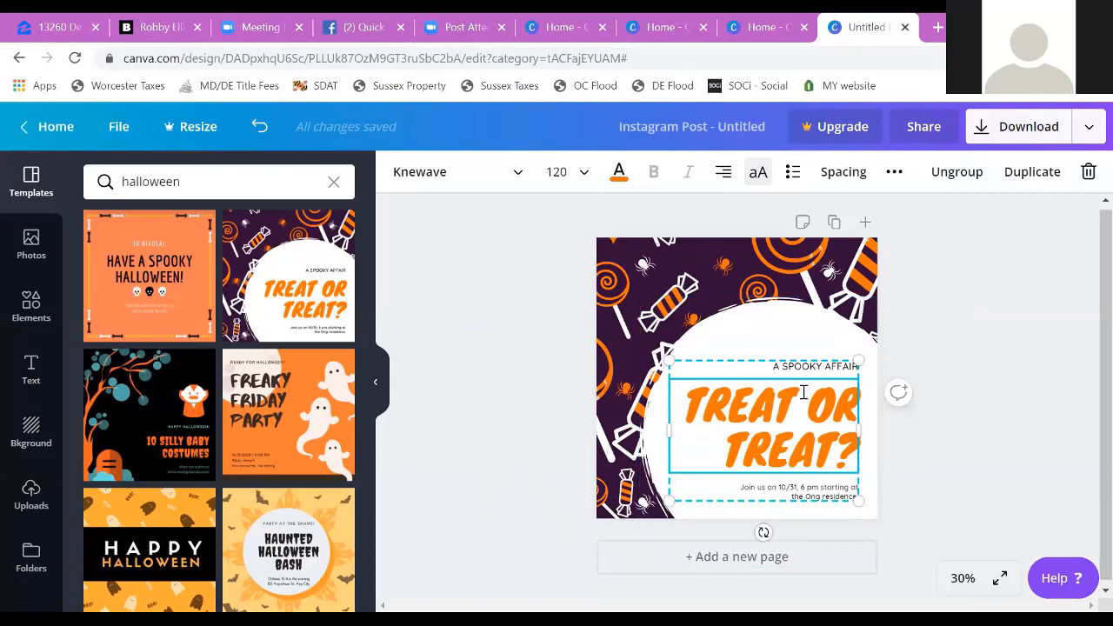
pyautogui.click(955, 173)
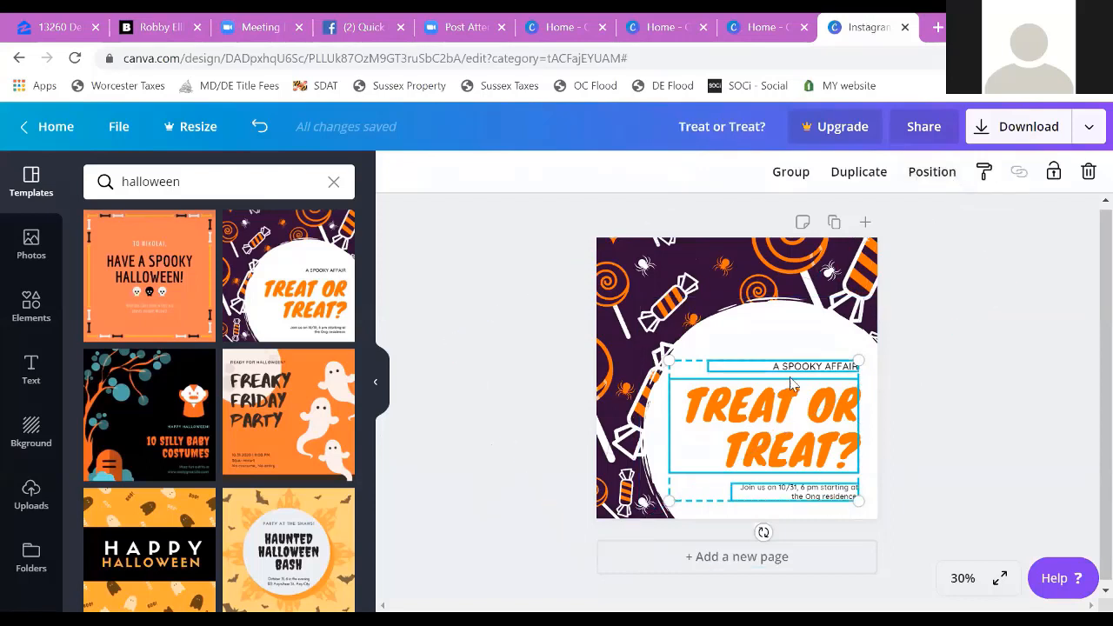
pyautogui.moveTo(795, 364)
pyautogui.mouseDown()
pyautogui.moveTo(786, 314)
pyautogui.moveTo(785, 373)
pyautogui.moveTo(804, 375)
pyautogui.mouseUp()
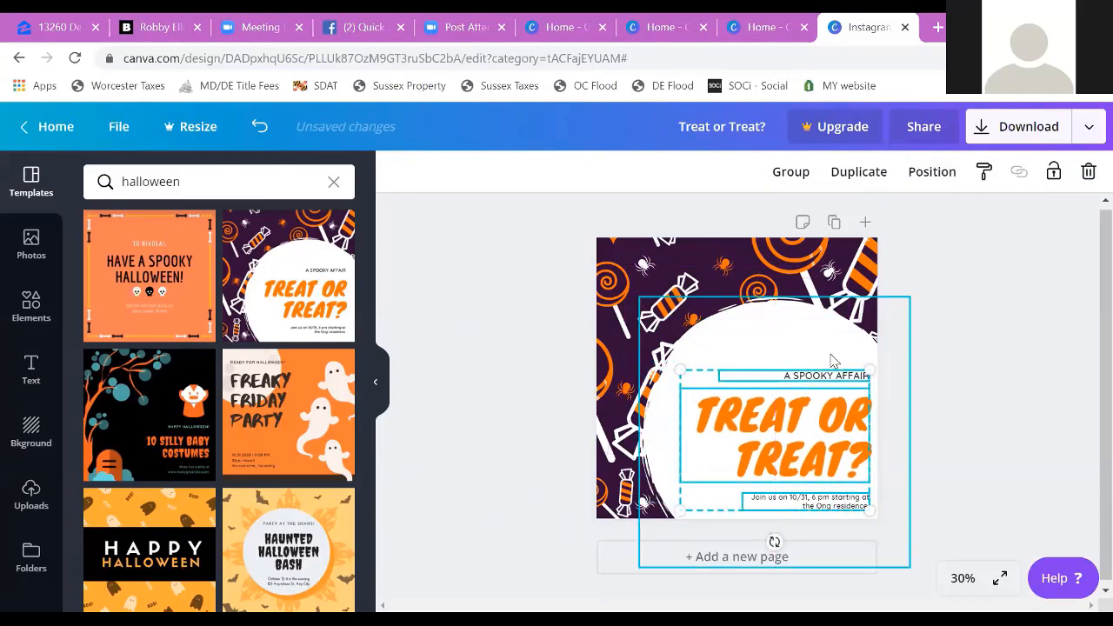
# Step: Move the "A SPOOKY AFFAIR" line on its own slightly down toward the heading
pyautogui.click(835, 369)
pyautogui.click(834, 373)
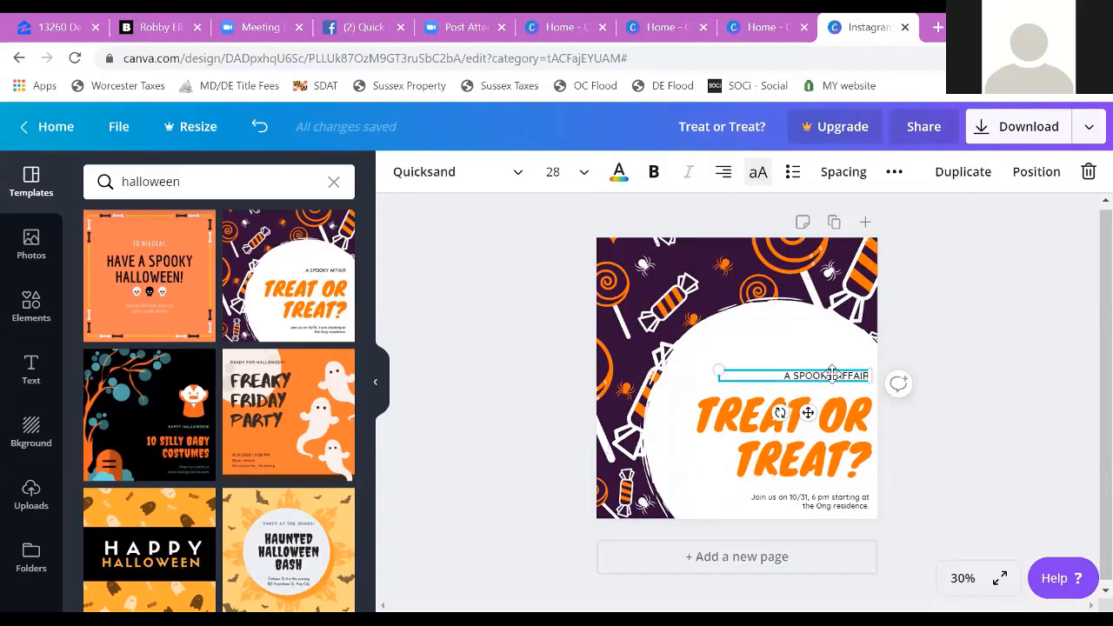
pyautogui.moveTo(832, 372)
pyautogui.mouseDown()
pyautogui.moveTo(800, 347)
pyautogui.moveTo(837, 353)
pyautogui.moveTo(832, 342)
pyautogui.moveTo(833, 376)
pyautogui.mouseUp()
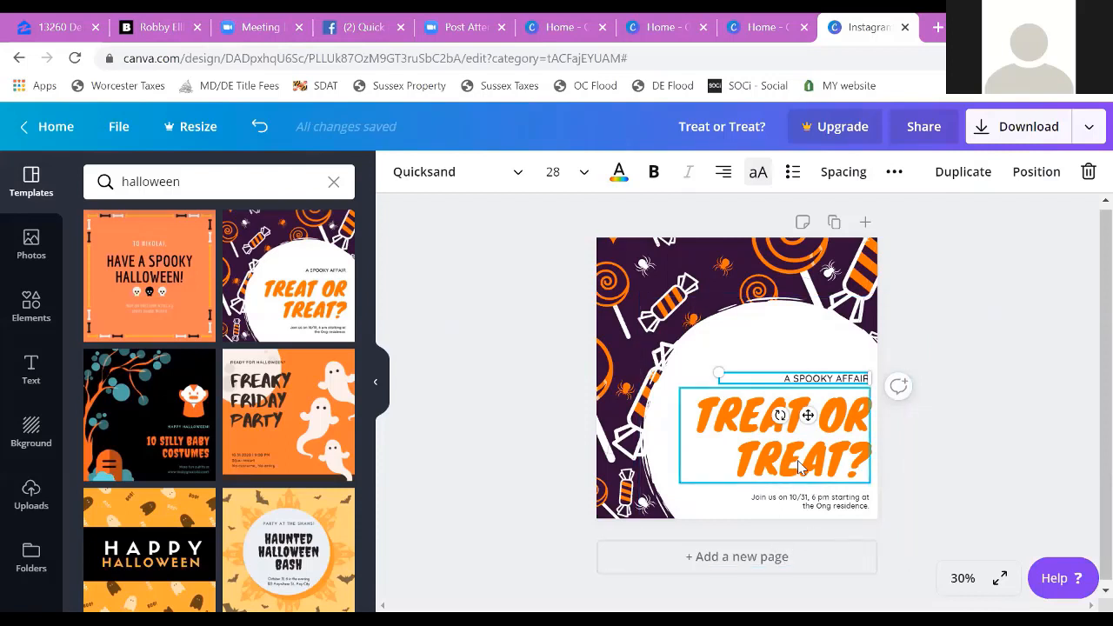
# Step: Replace the "TREAT OR TREAT?" heading text with "HAPPY HALLOWEEN!"
pyautogui.click(800, 467)
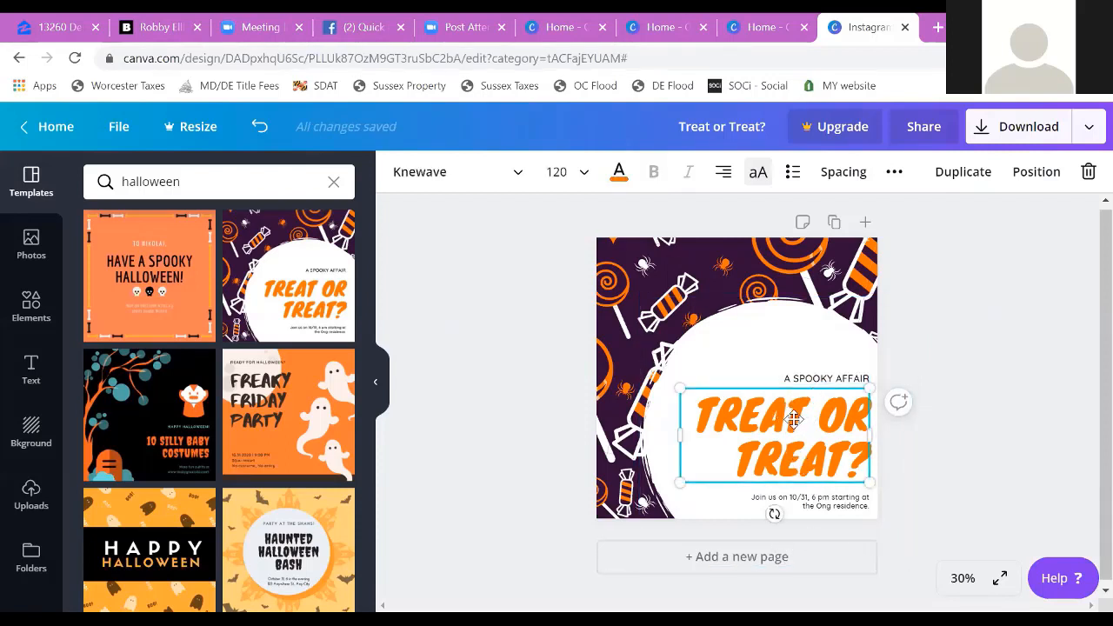
pyautogui.click(793, 420)
pyautogui.write('HAPPY')
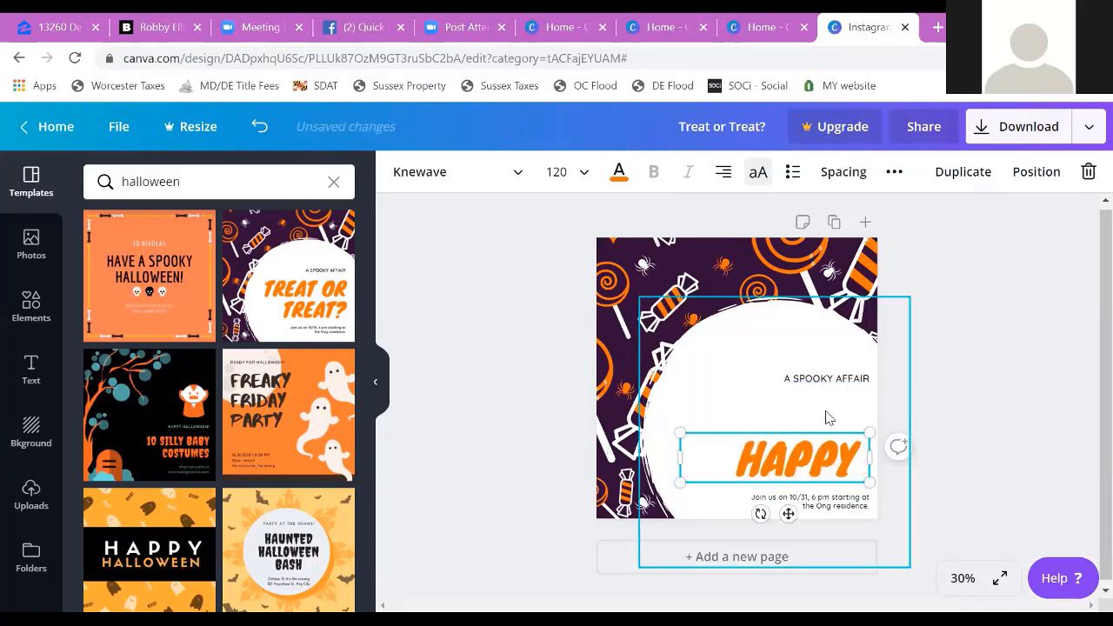
pyautogui.write(' HALLOWEEN!')
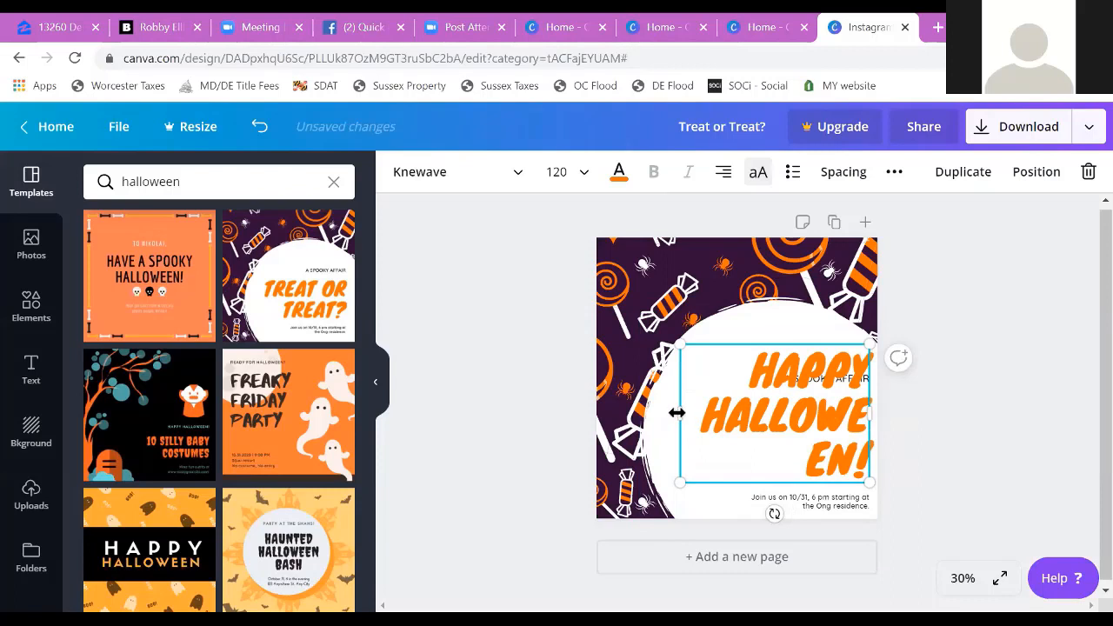
# Step: Fit the heading on two lines with a wider text box and font size 104, nudged slightly upward
pyautogui.moveTo(677, 413); pyautogui.dragTo(631, 420)
pyautogui.tripleClick(790, 428)
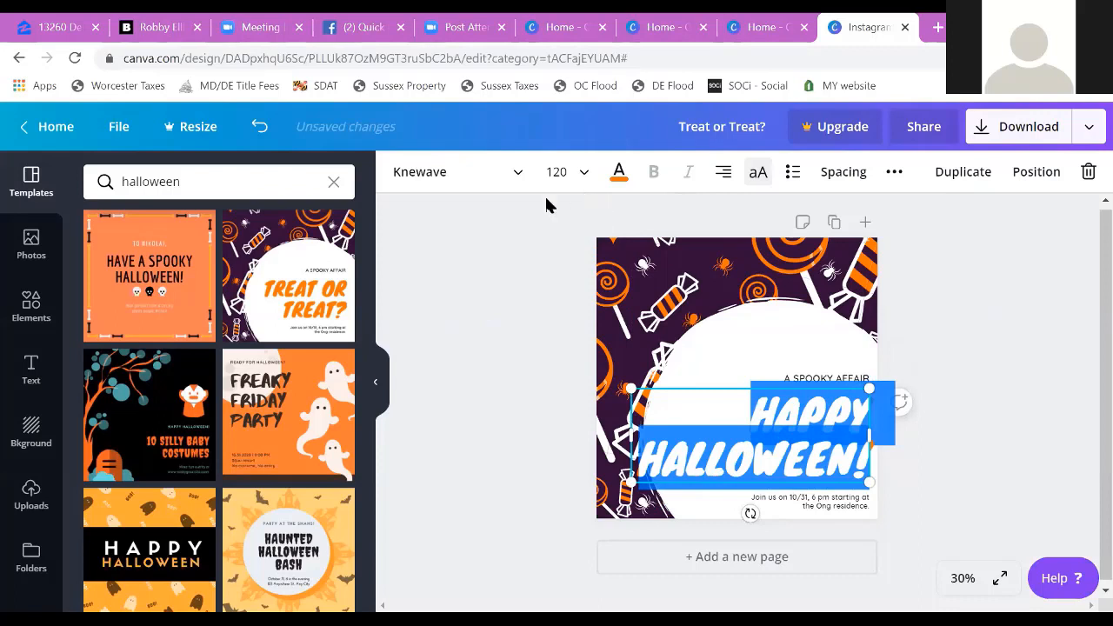
pyautogui.click(588, 173)
pyautogui.click(563, 406)
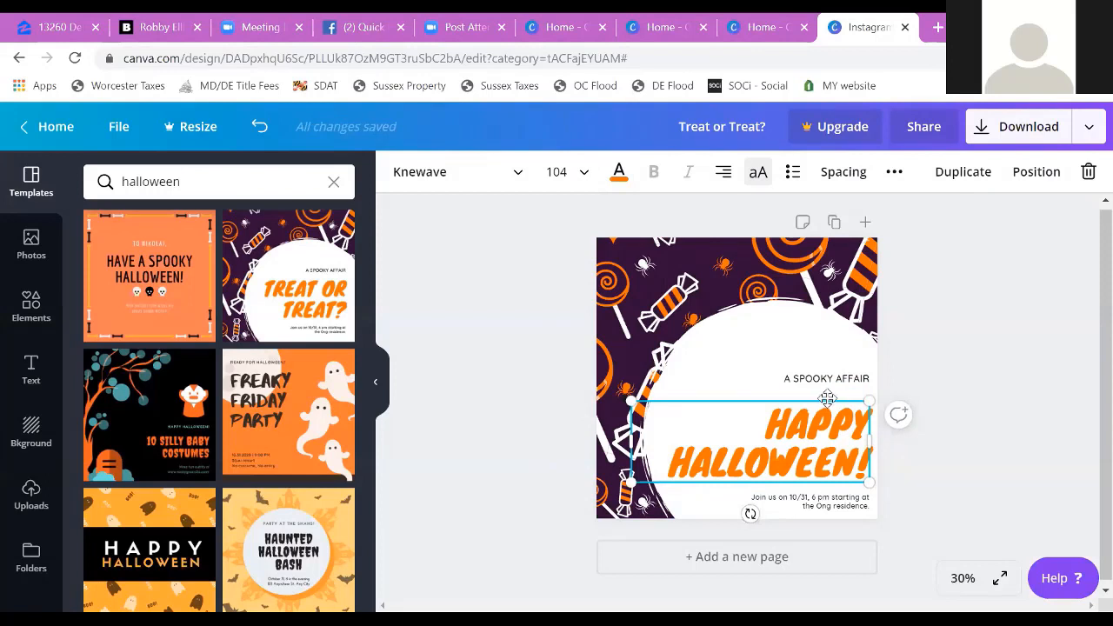
pyautogui.moveTo(827, 398); pyautogui.dragTo(828, 393)
# Step: Replace the "Join us on 10/31, 6 pm starting at the Ong residence." text with just "S"
pyautogui.click(828, 500)
pyautogui.click(829, 497)
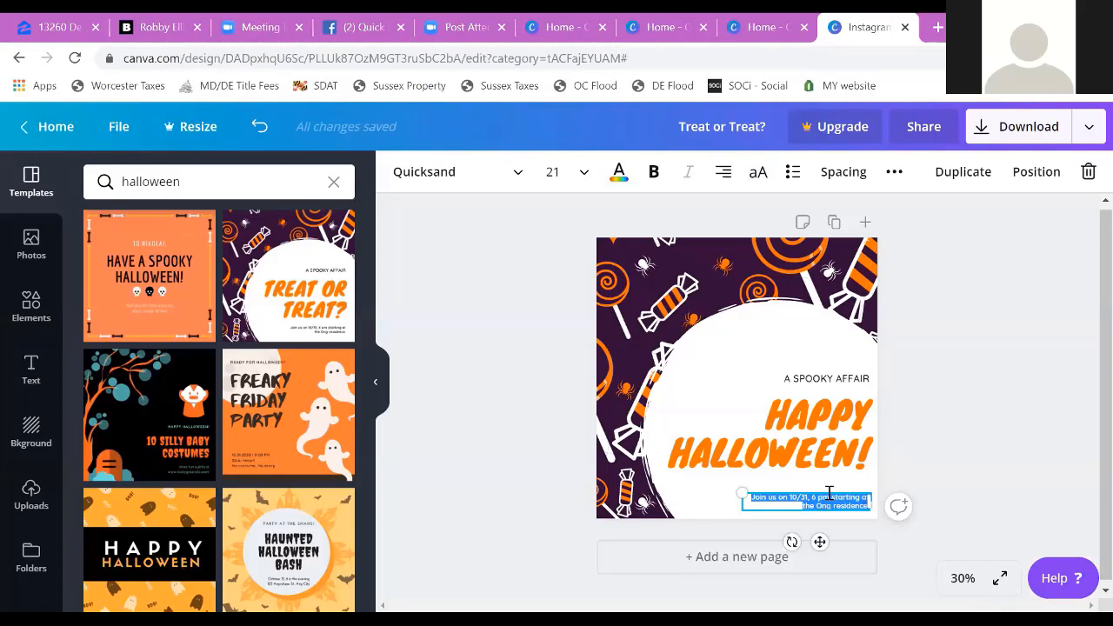
pyautogui.press('BackSpace')
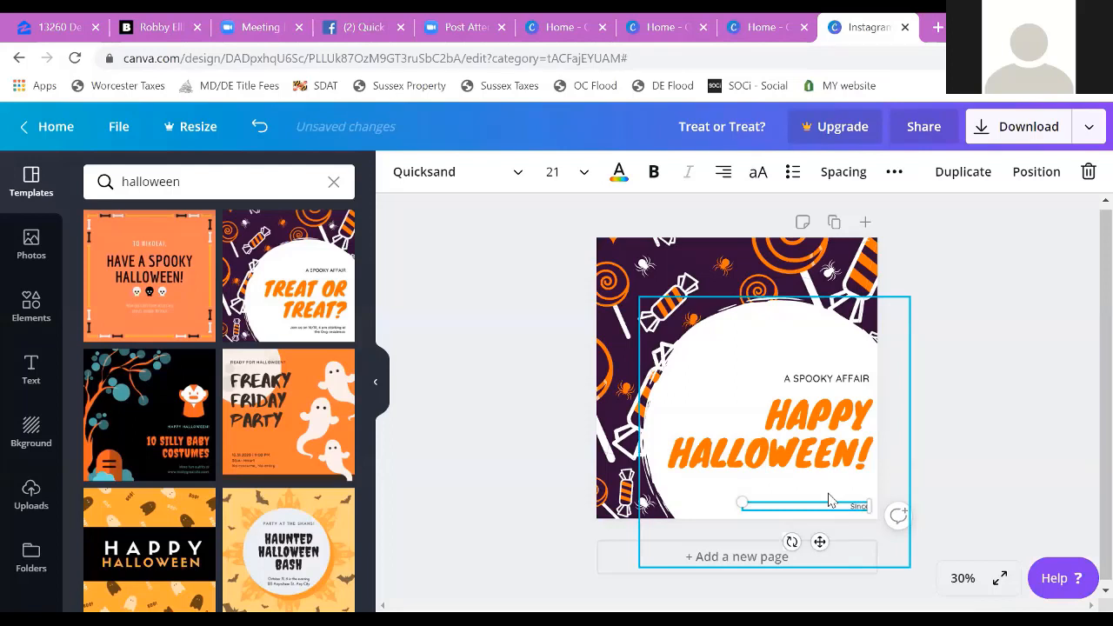
pyautogui.press('BackSpace')
pyautogui.press('BackSpace')
pyautogui.press('BackSpace')
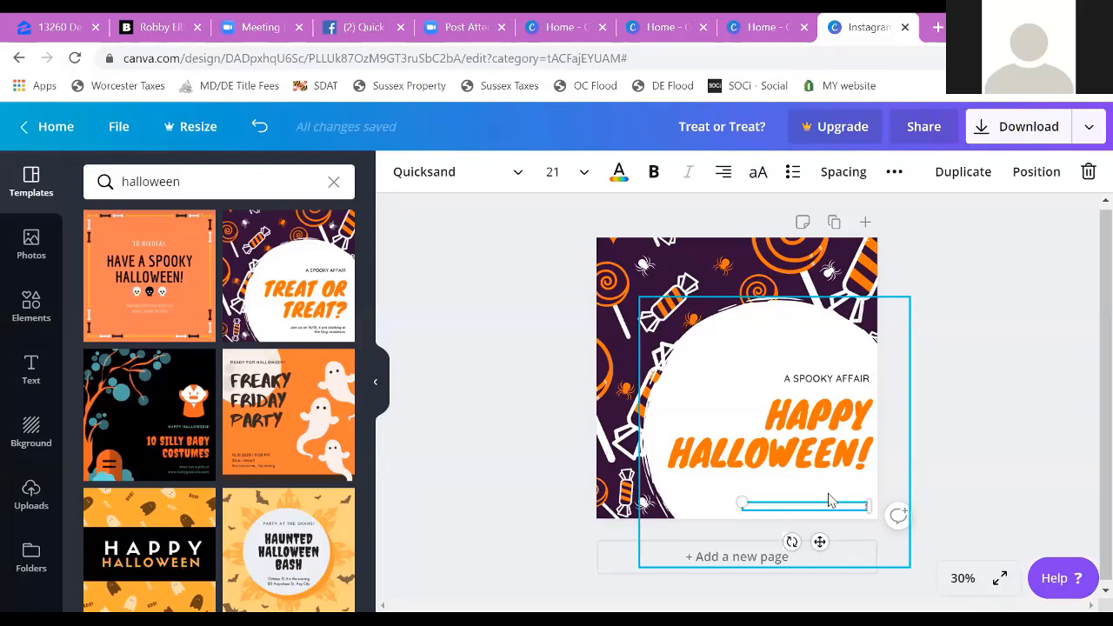
pyautogui.click(785, 461)
pyautogui.click(817, 370)
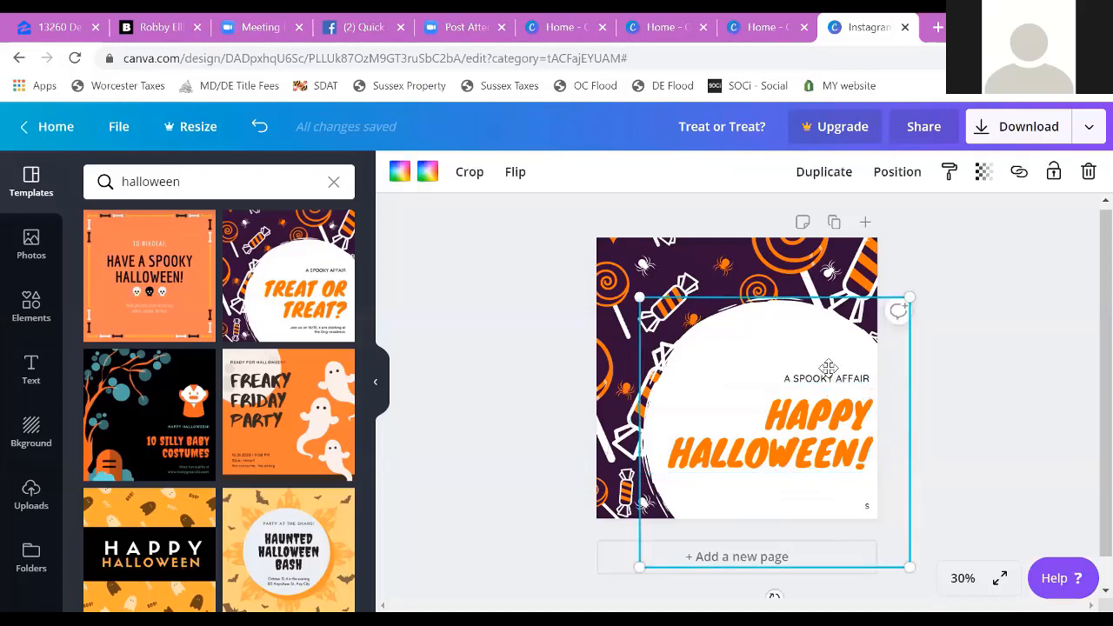
# Step: Recolor the "HAPPY HALLOWEEN!" heading with the custom purple #ad00ff
pyautogui.click(776, 436)
pyautogui.click(618, 171)
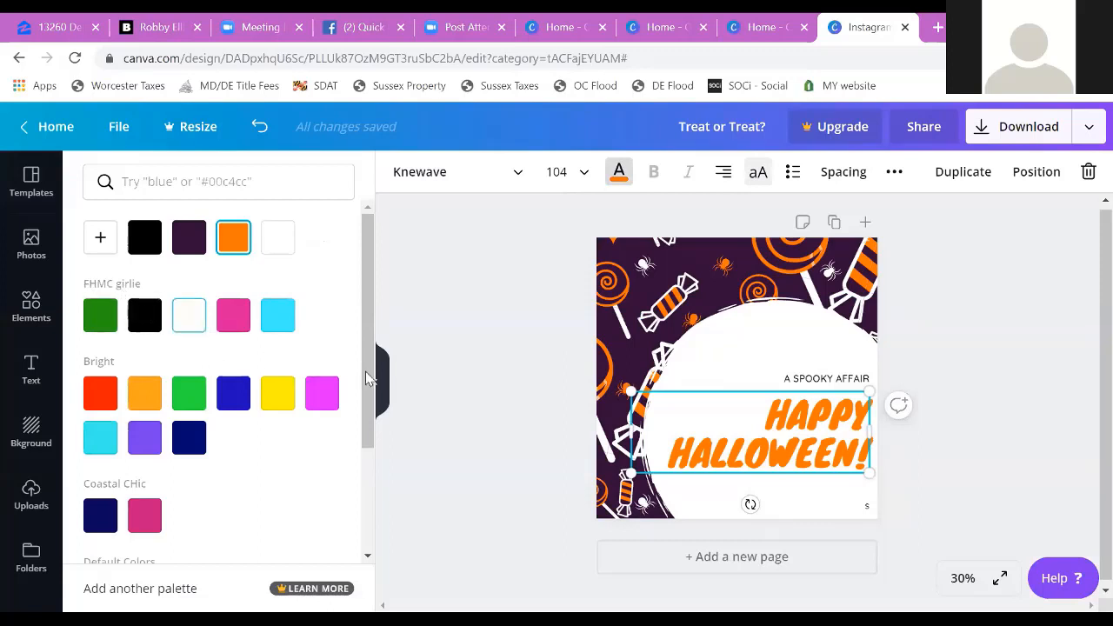
pyautogui.scroll(-1, 293, 504)
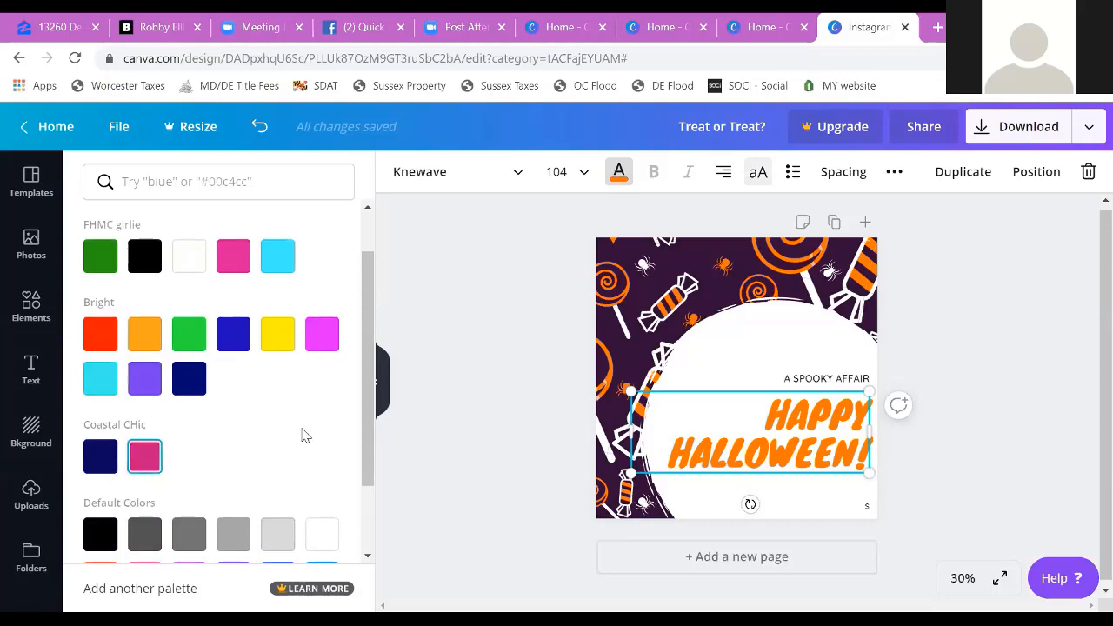
pyautogui.scroll(1, 305, 435)
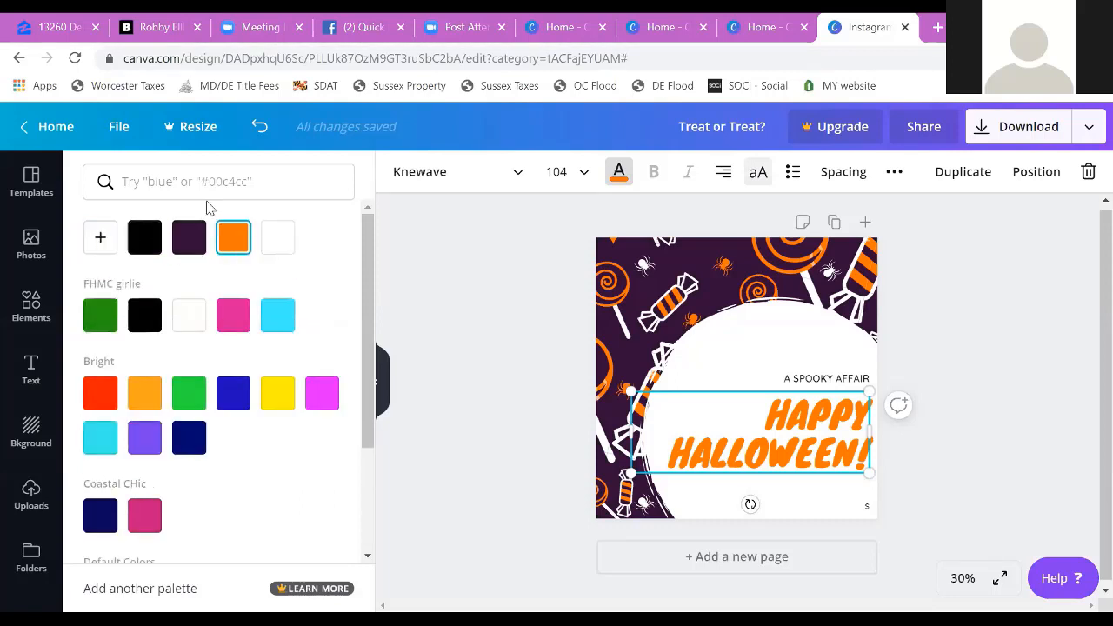
pyautogui.click(101, 239)
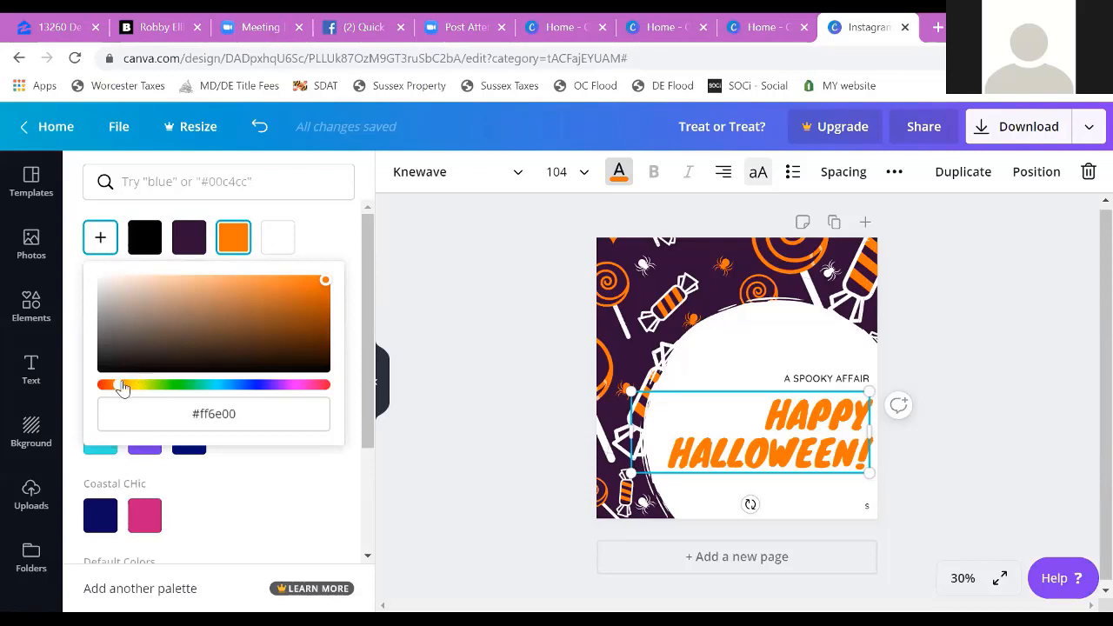
pyautogui.moveTo(119, 385); pyautogui.dragTo(276, 395)
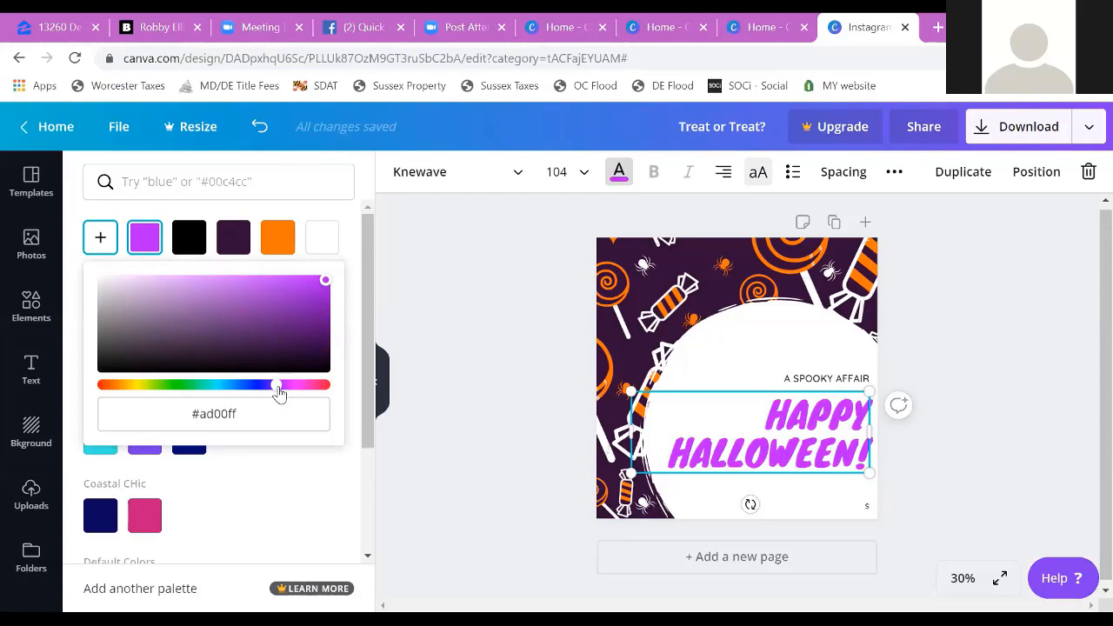
pyautogui.click(843, 382)
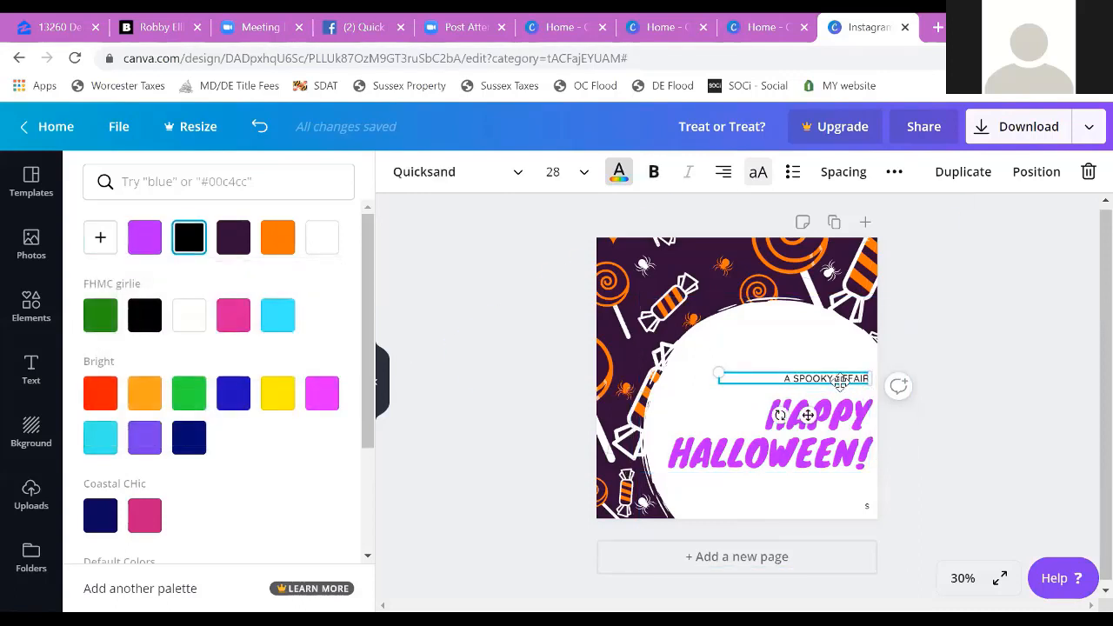
# Step: Change the orange in the upper-right candy graphic to the same purple as the heading
pyautogui.click(812, 357)
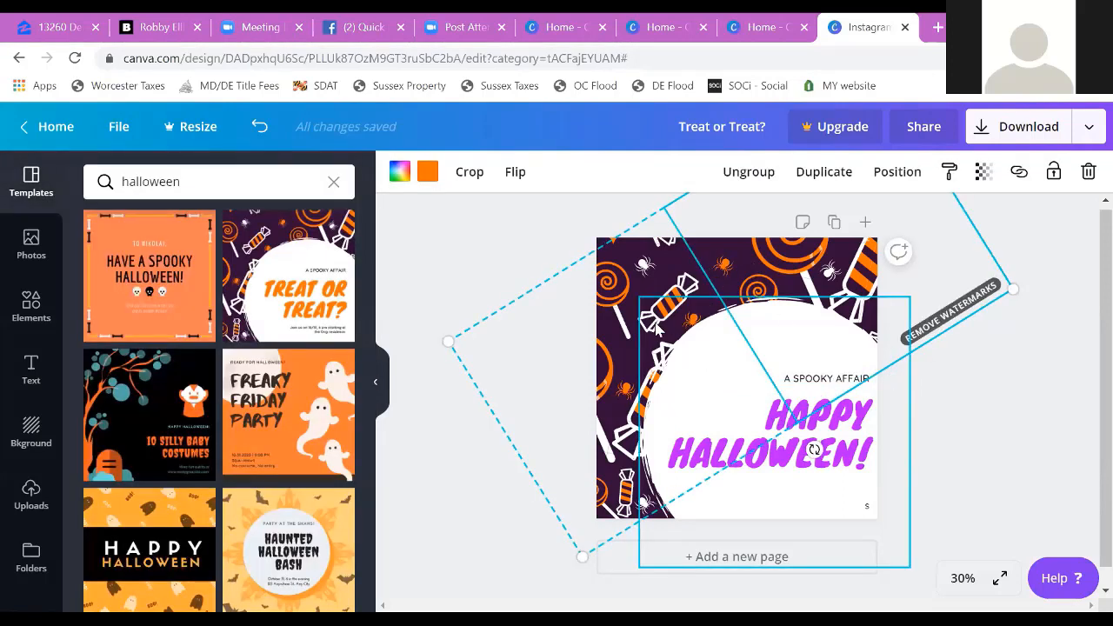
pyautogui.click(428, 173)
pyautogui.click(233, 240)
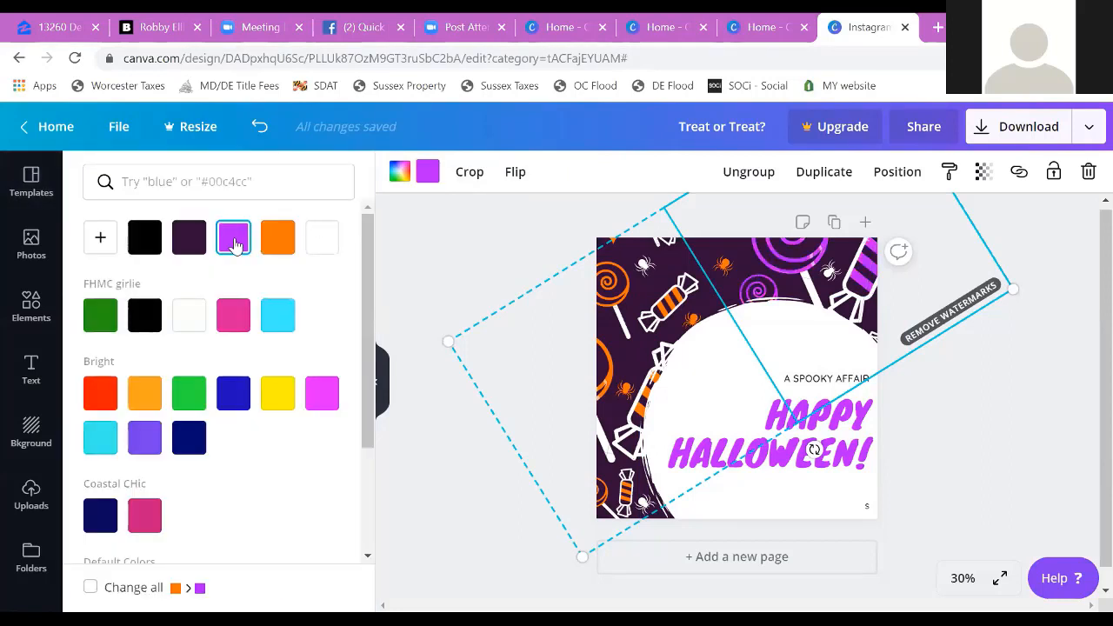
# Step: Change the orange in the left candy graphic to the custom green #0dff00
pyautogui.click(599, 302)
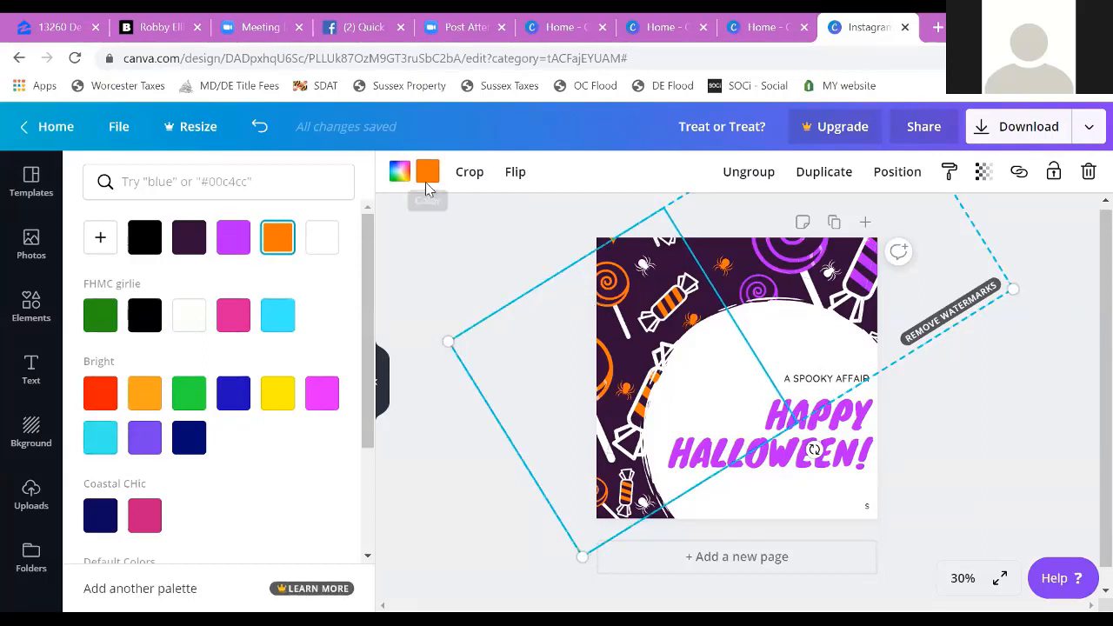
pyautogui.click(100, 237)
pyautogui.moveTo(178, 382); pyautogui.dragTo(175, 391)
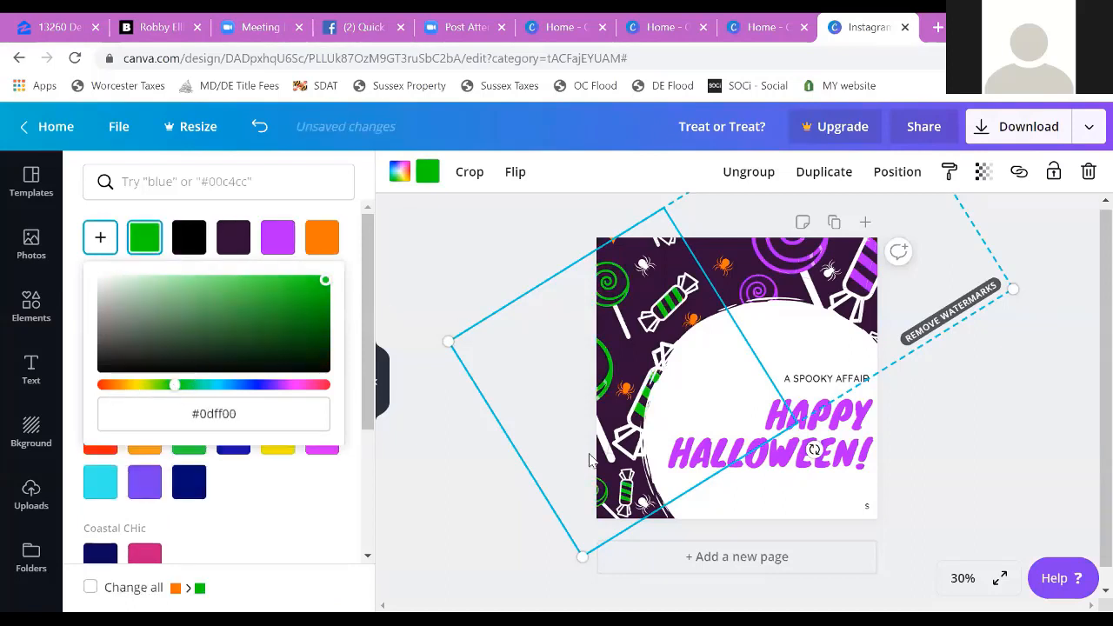
pyautogui.click(664, 463)
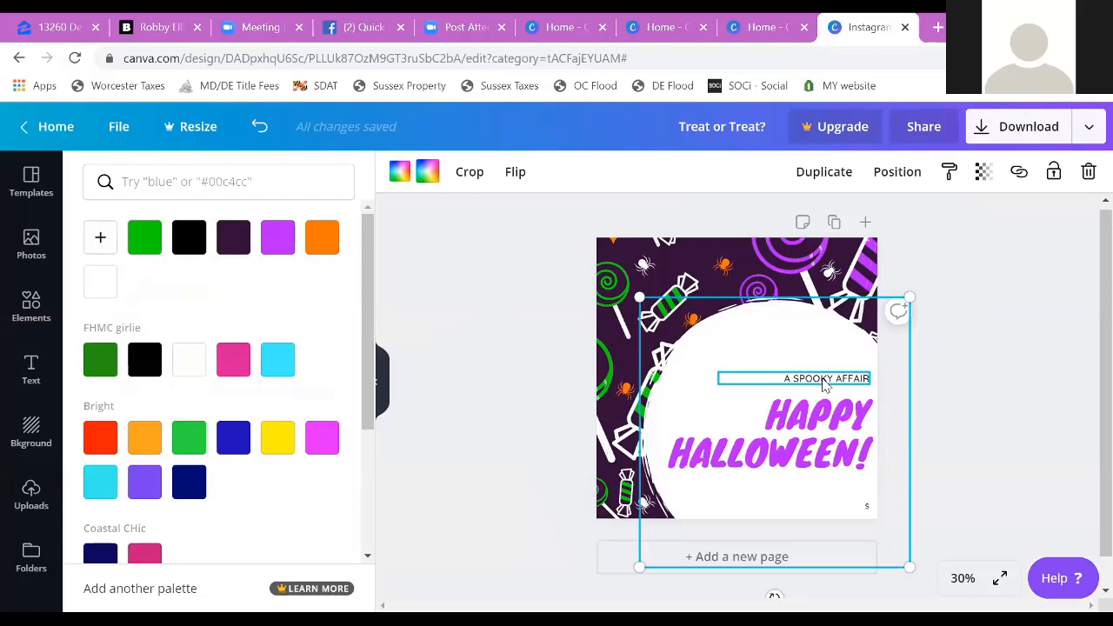
# Step: Browse the stock photo library, looking through the recently used and trending photos
pyautogui.click(382, 389)
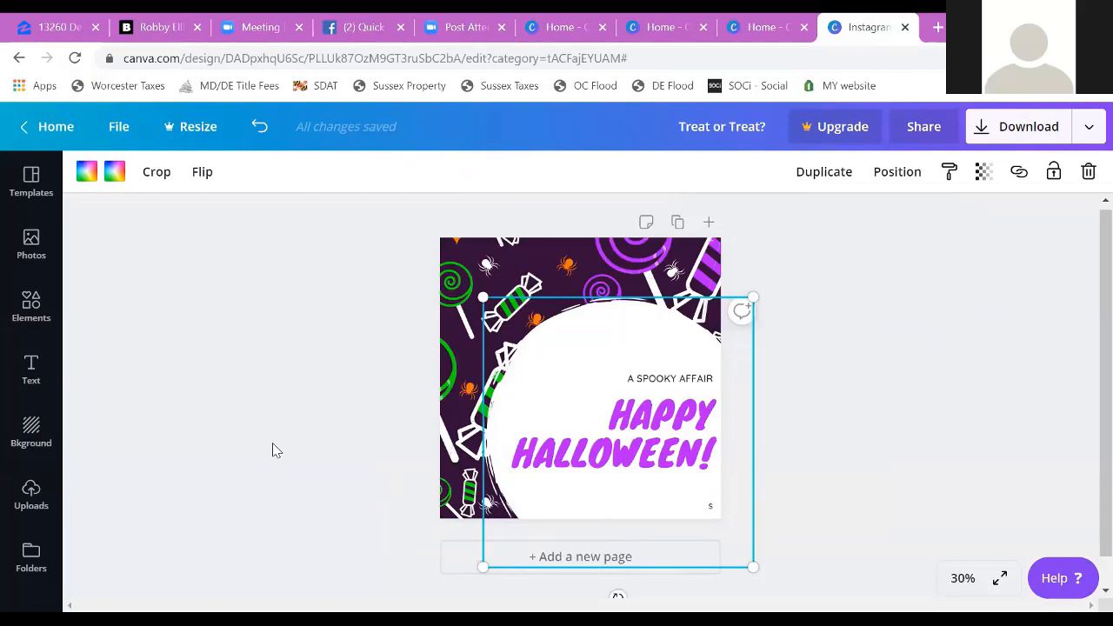
pyautogui.click(28, 181)
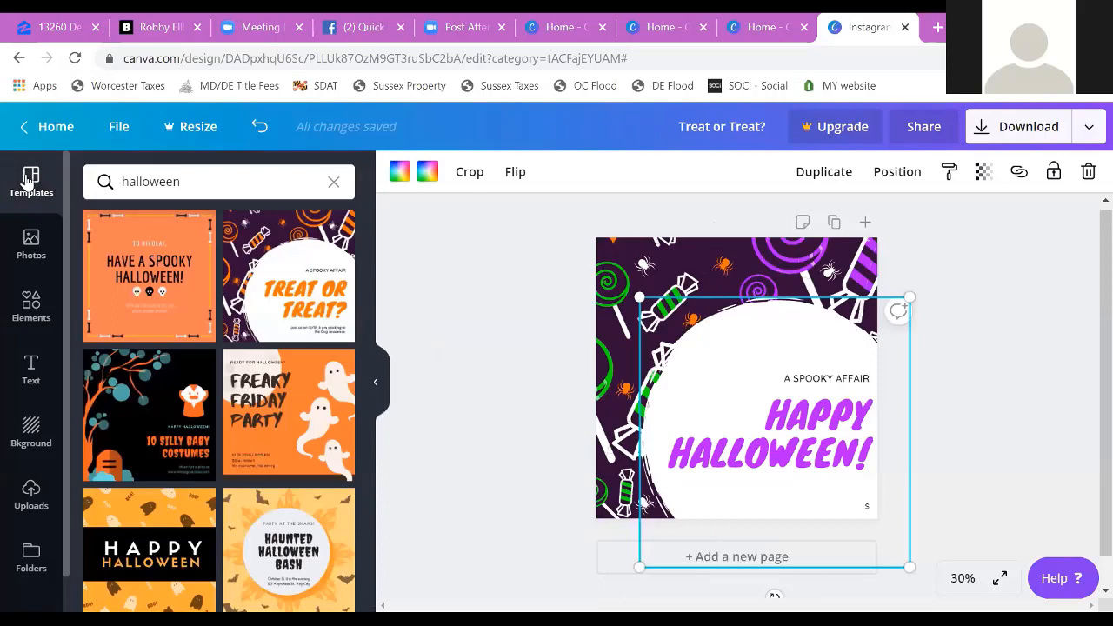
pyautogui.click(30, 251)
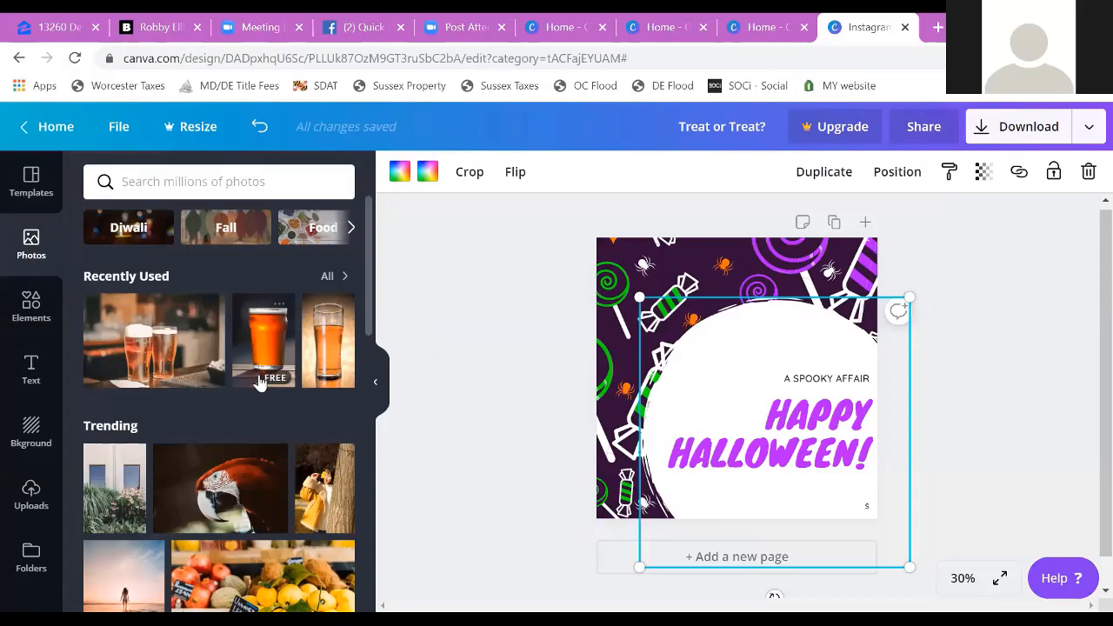
pyautogui.scroll(-3, 258, 380)
pyautogui.scroll(-10, 258, 380)
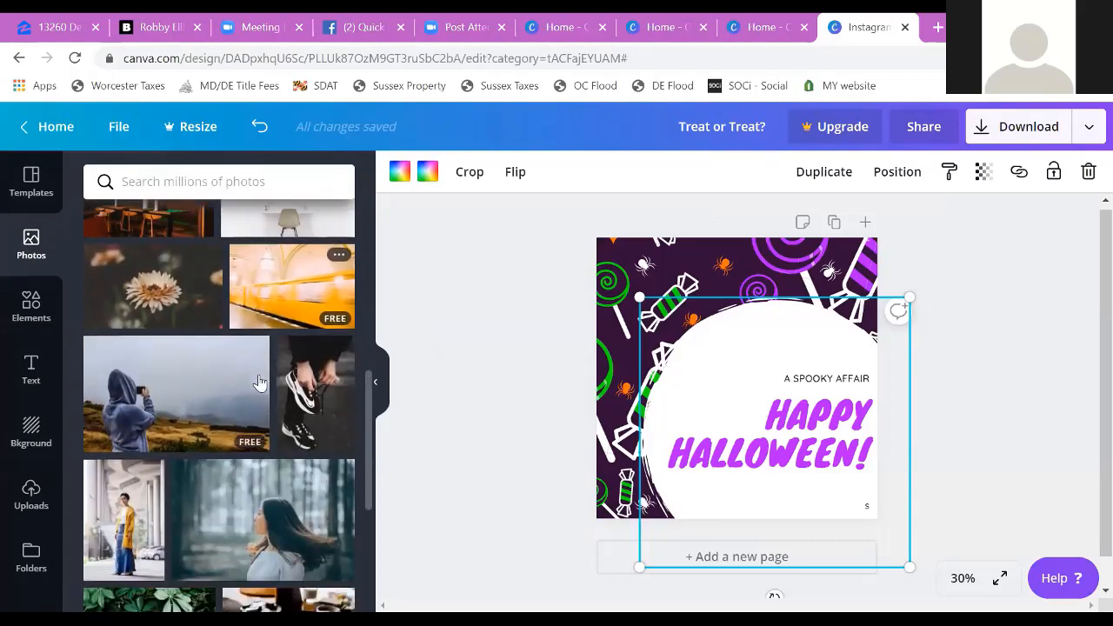
pyautogui.scroll(-8, 258, 382)
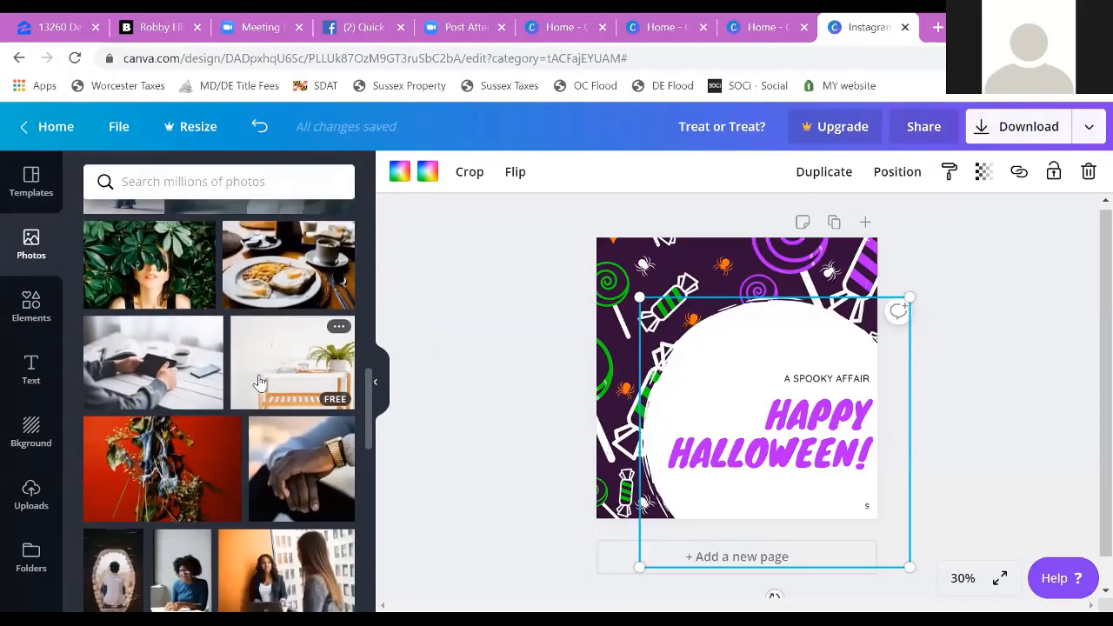
pyautogui.scroll(-8, 258, 383)
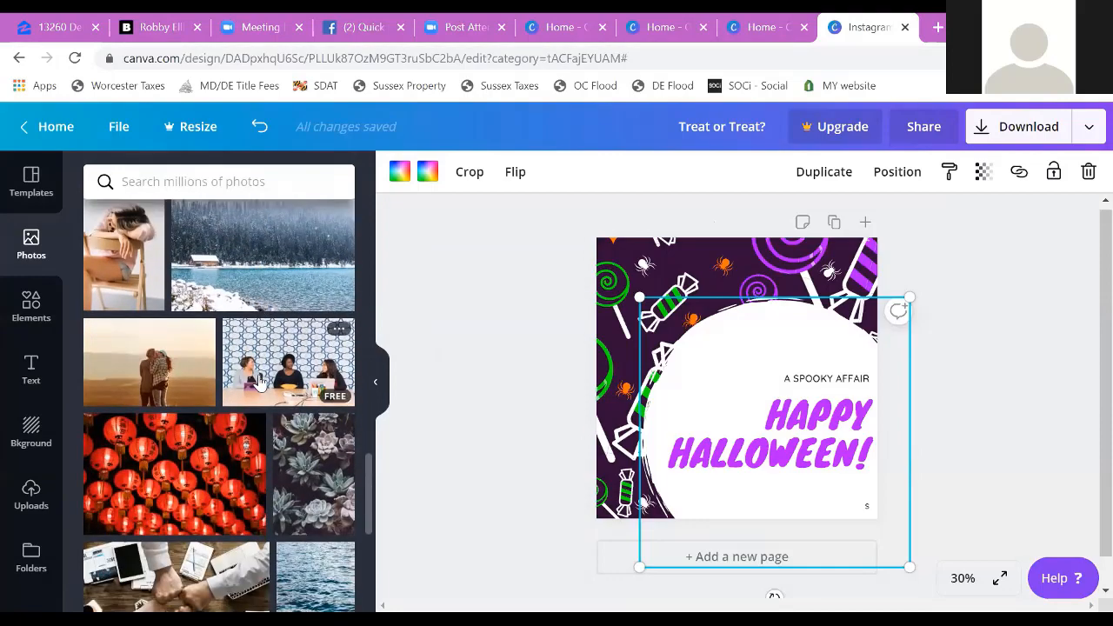
pyautogui.scroll(-3, 260, 383)
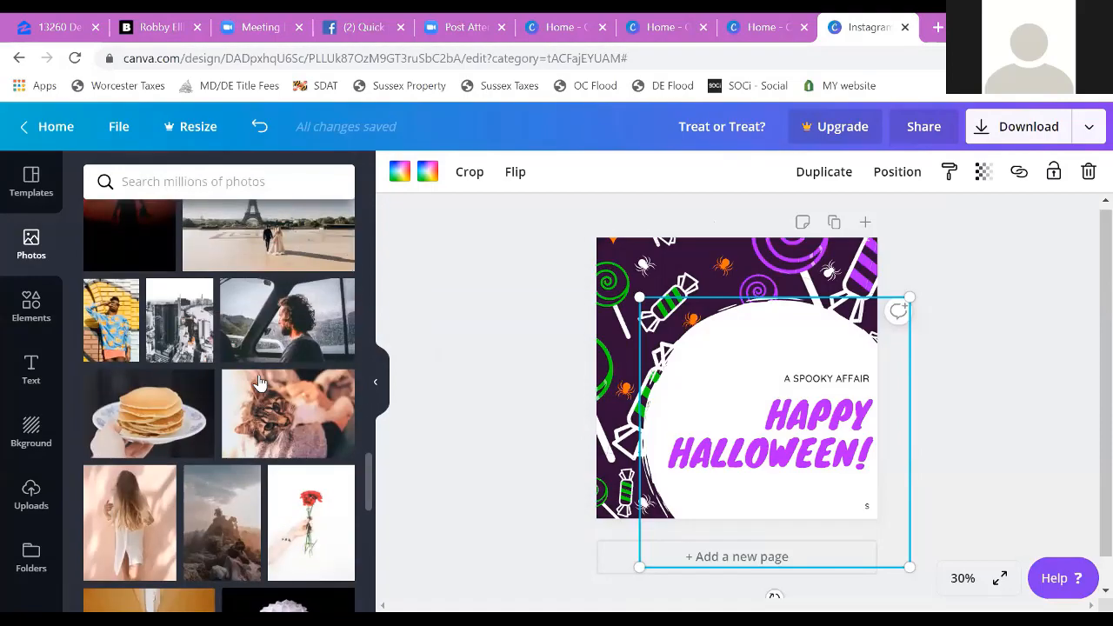
pyautogui.scroll(20, 260, 383)
# Step: Search the stock photos for "fall" and add the photo of colorful autumn leaves with a pink maple leaf
pyautogui.click(225, 178)
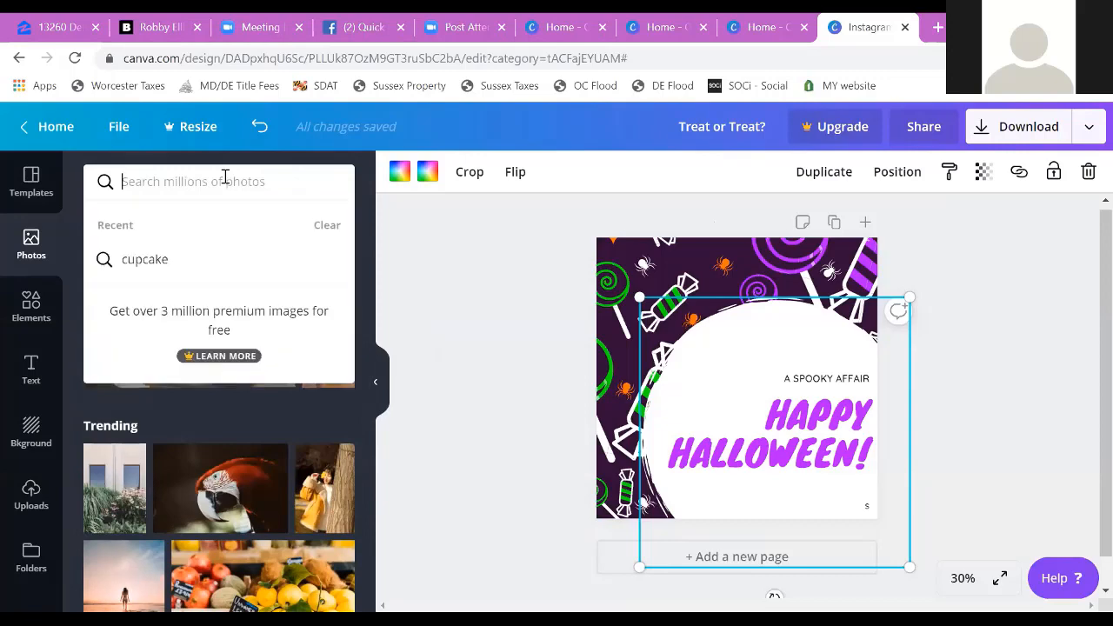
pyautogui.write('fall')
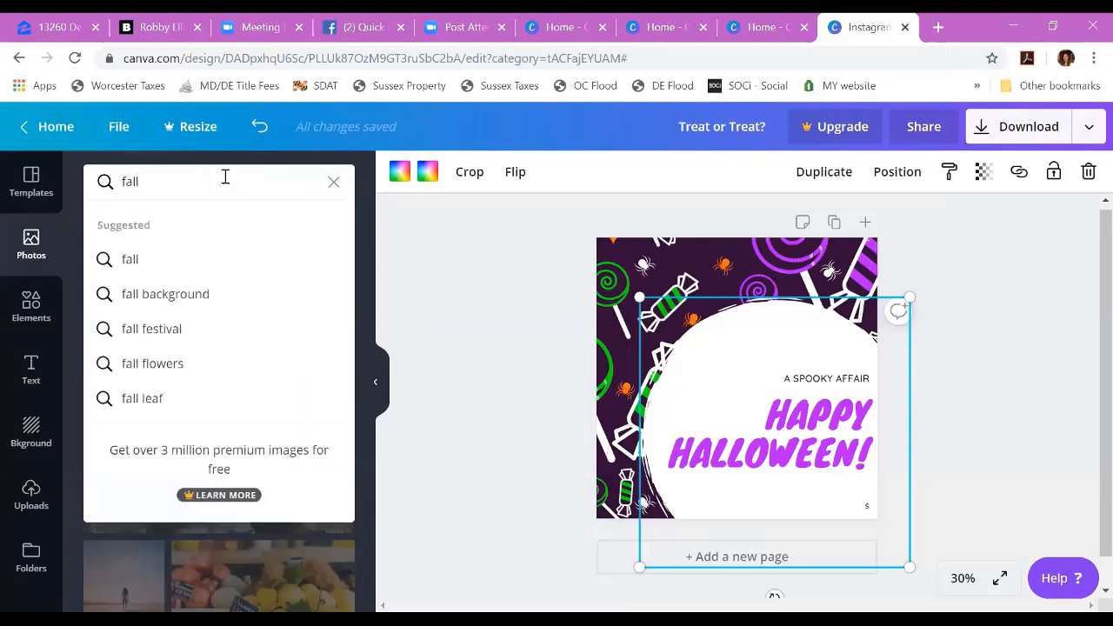
pyautogui.click(132, 260)
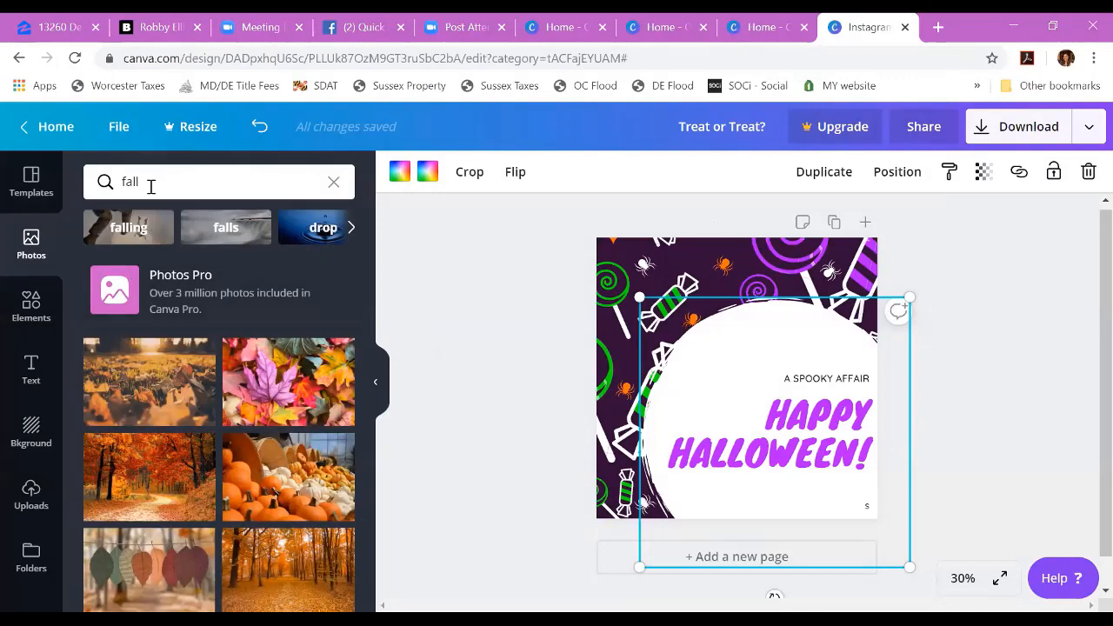
pyautogui.click(273, 422)
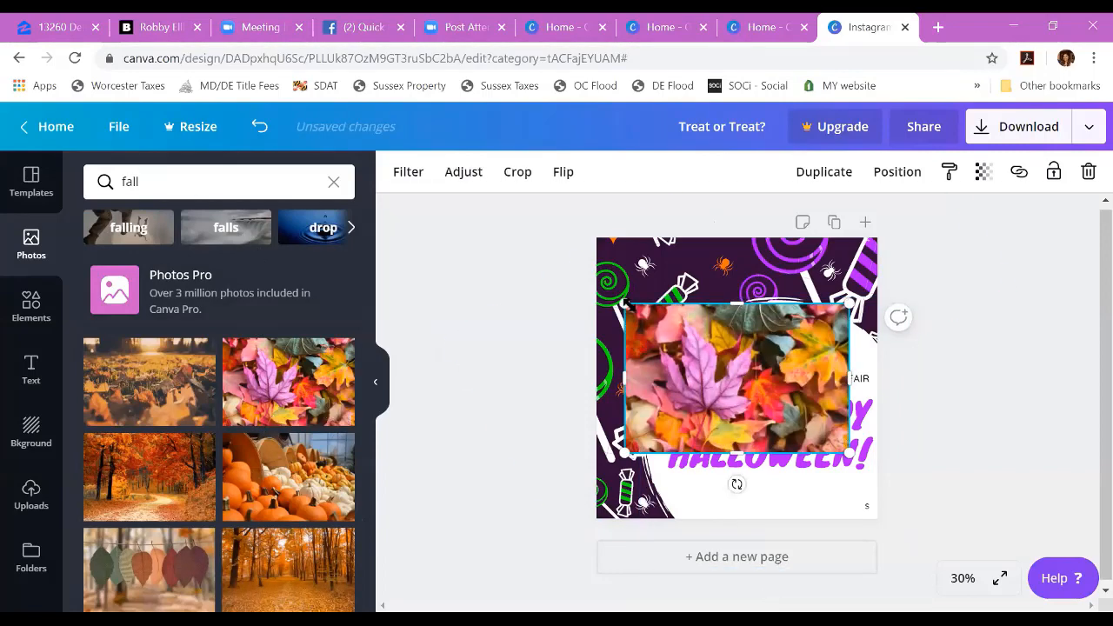
# Step: Enlarge and reposition the autumn leaves photo until it fills the page as the background behind the graphics and text
pyautogui.moveTo(625, 304); pyautogui.dragTo(588, 279)
pyautogui.moveTo(701, 332); pyautogui.dragTo(703, 296)
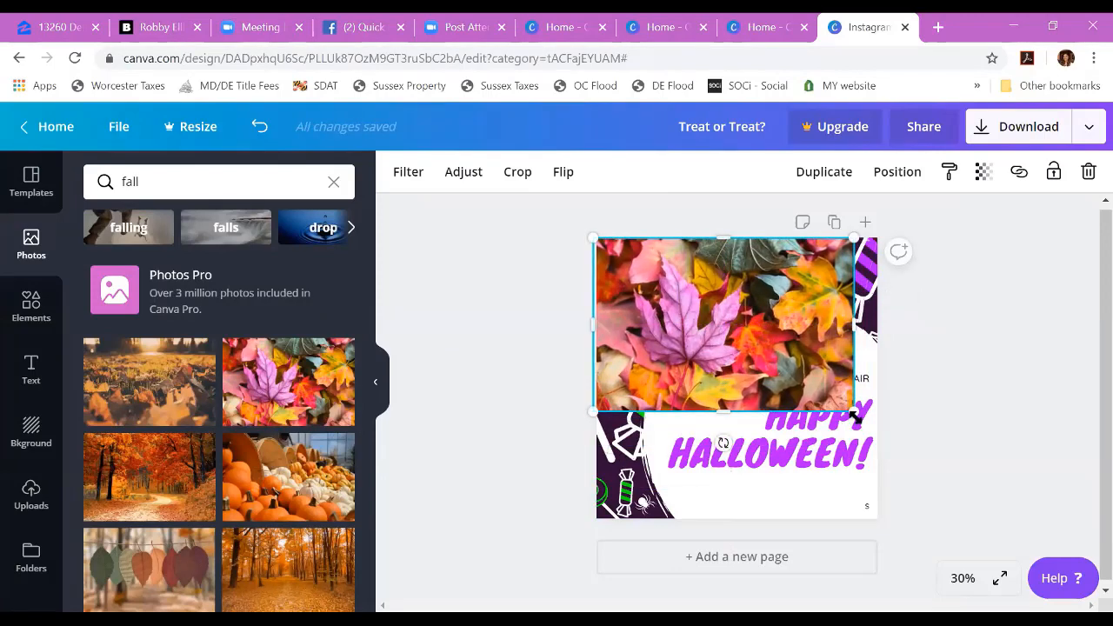
pyautogui.moveTo(856, 415); pyautogui.dragTo(892, 551)
pyautogui.moveTo(777, 405)
pyautogui.mouseDown()
pyautogui.moveTo(780, 451)
pyautogui.moveTo(777, 405)
pyautogui.mouseUp()
pyautogui.moveTo(950, 476); pyautogui.dragTo(1005, 585)
pyautogui.click(572, 491)
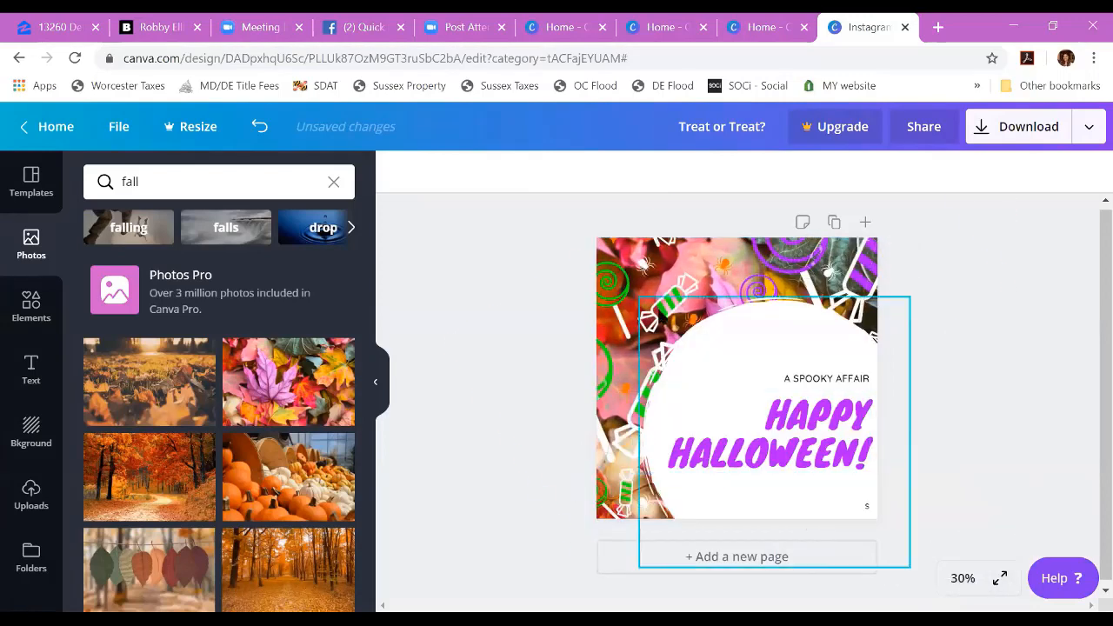
# Step: Delete the green and purple candy graphics from the design, leaving the spiders in place
pyautogui.click(615, 289)
pyautogui.press('Delete')
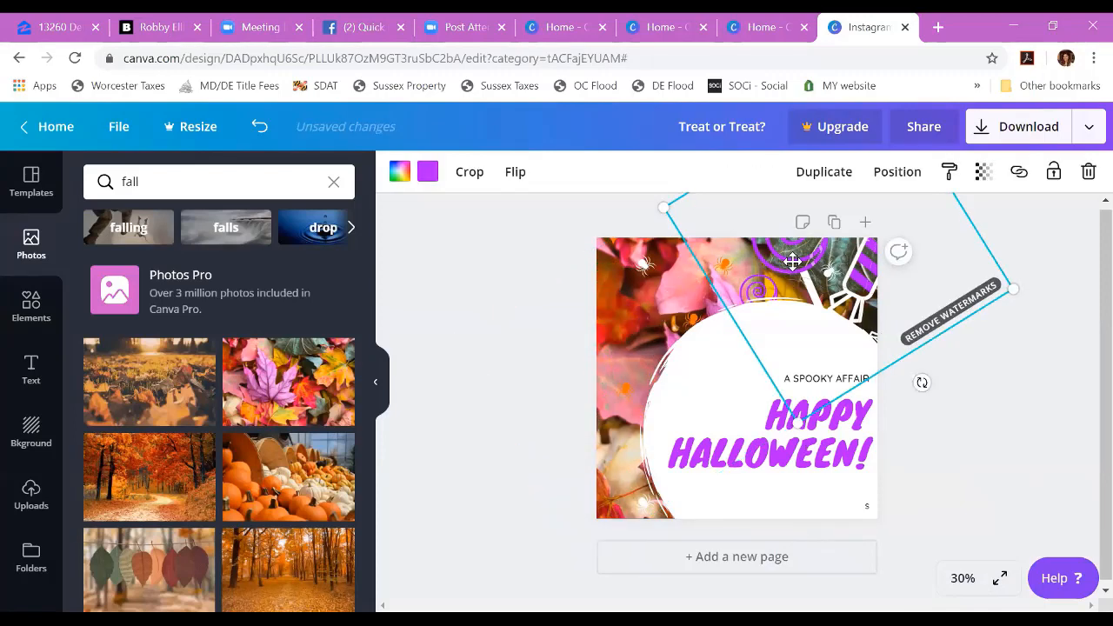
pyautogui.press('Delete')
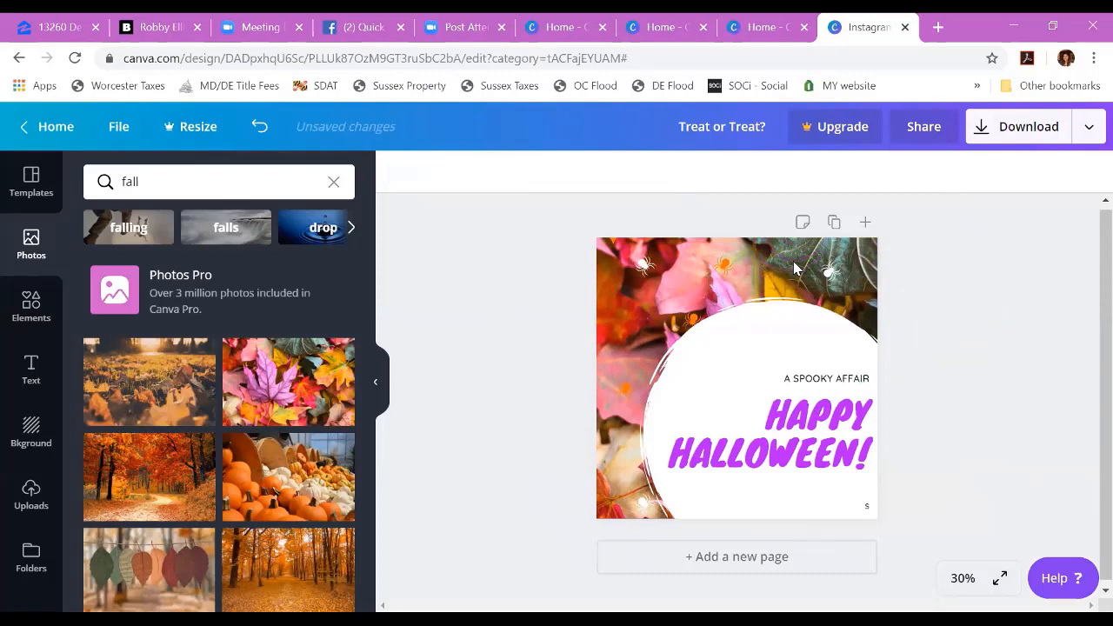
pyautogui.click(645, 263)
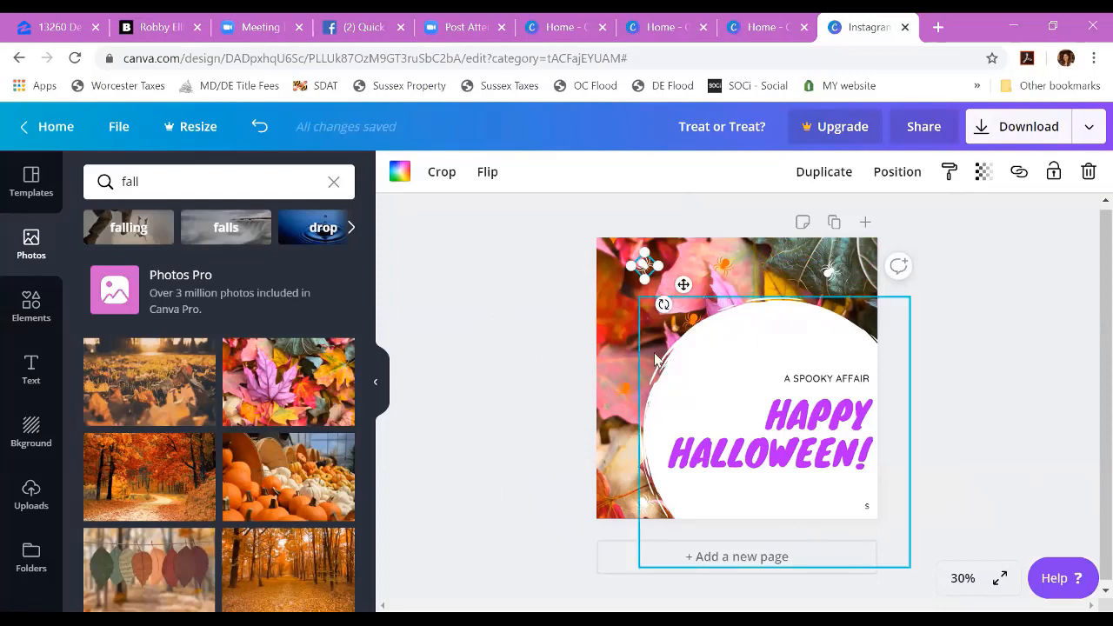
pyautogui.click(613, 315)
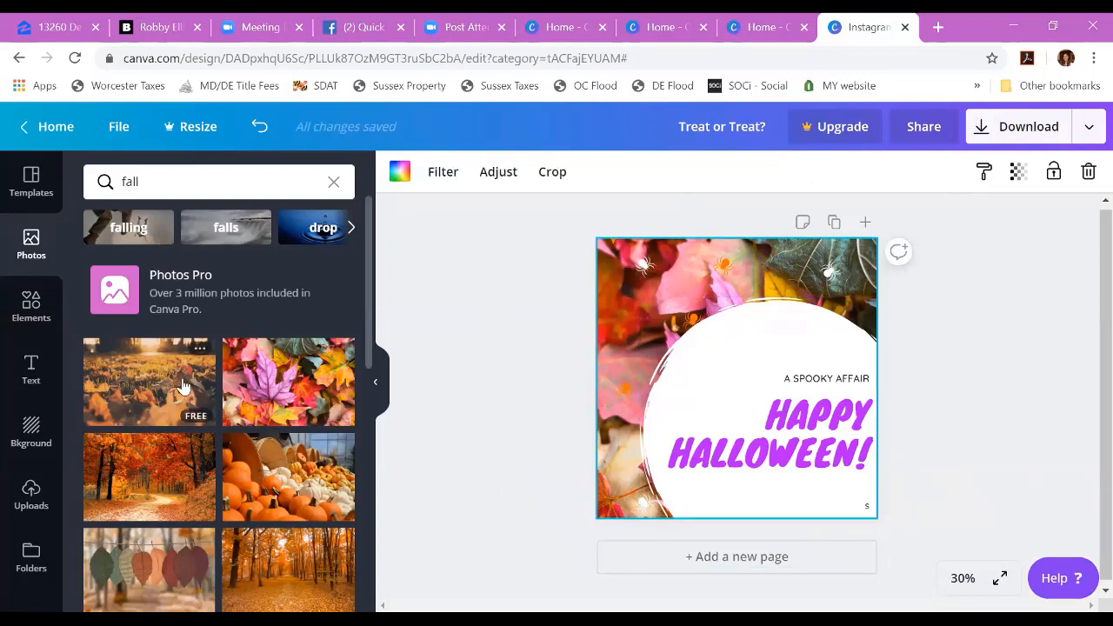
# Step: Try the photo of orange and white pumpkins with baskets as the background, enlarged and positioned to cover the page
pyautogui.click(287, 483)
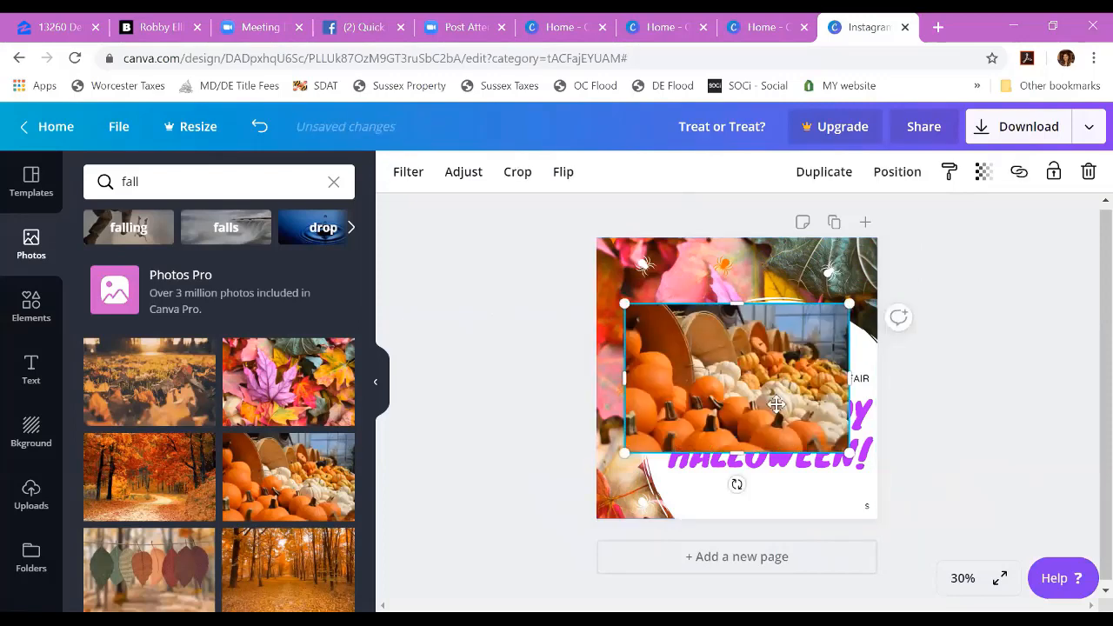
pyautogui.moveTo(753, 398); pyautogui.dragTo(685, 294)
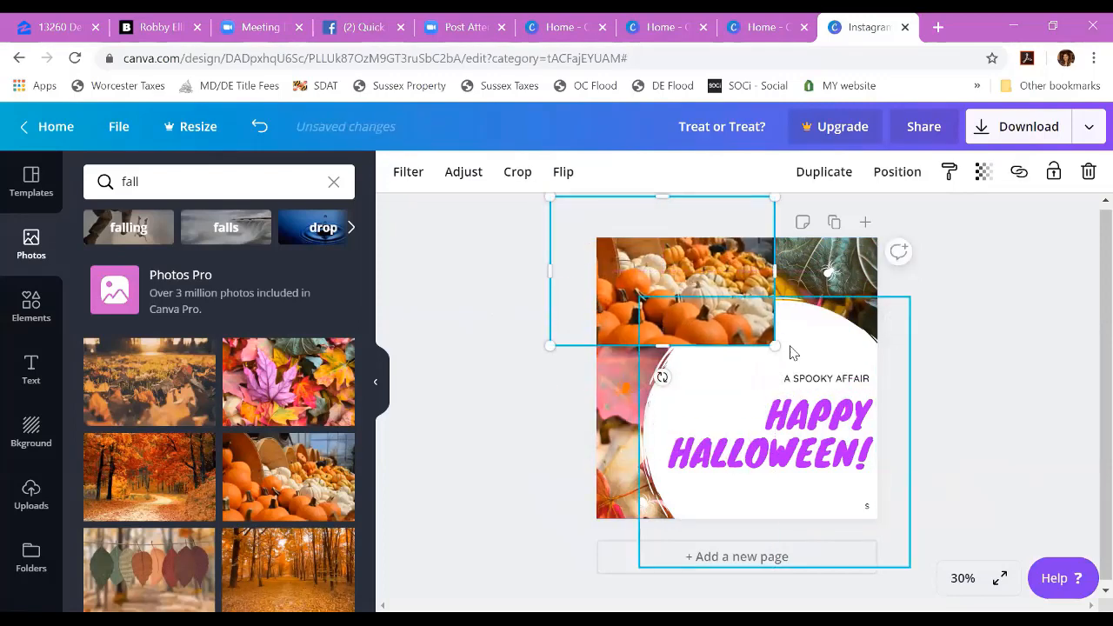
pyautogui.moveTo(774, 345); pyautogui.dragTo(1040, 570)
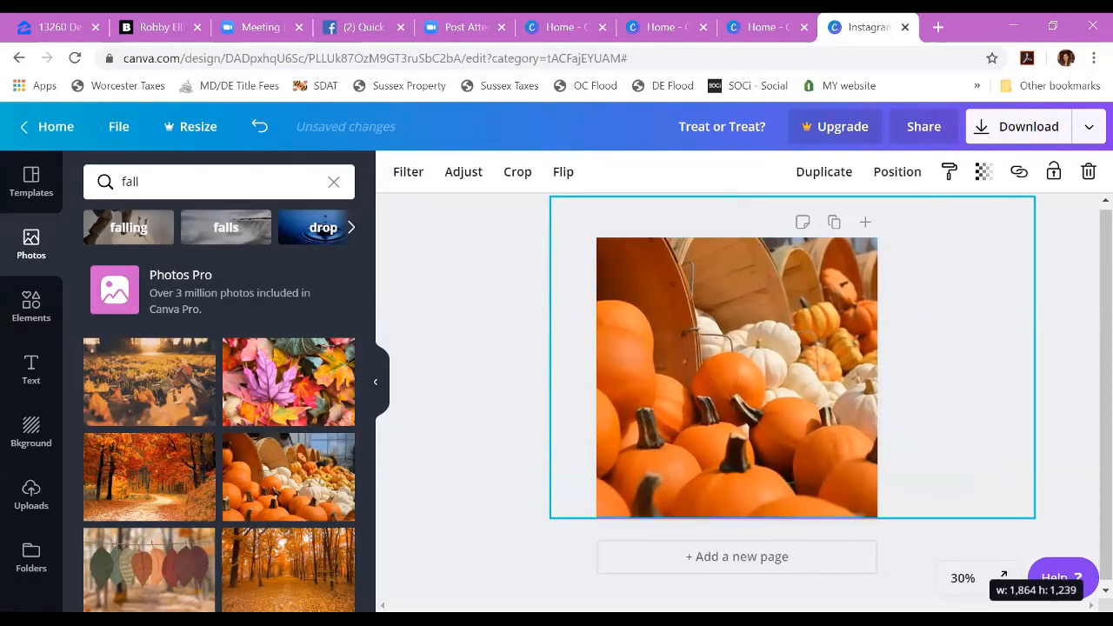
pyautogui.moveTo(783, 489); pyautogui.dragTo(782, 503)
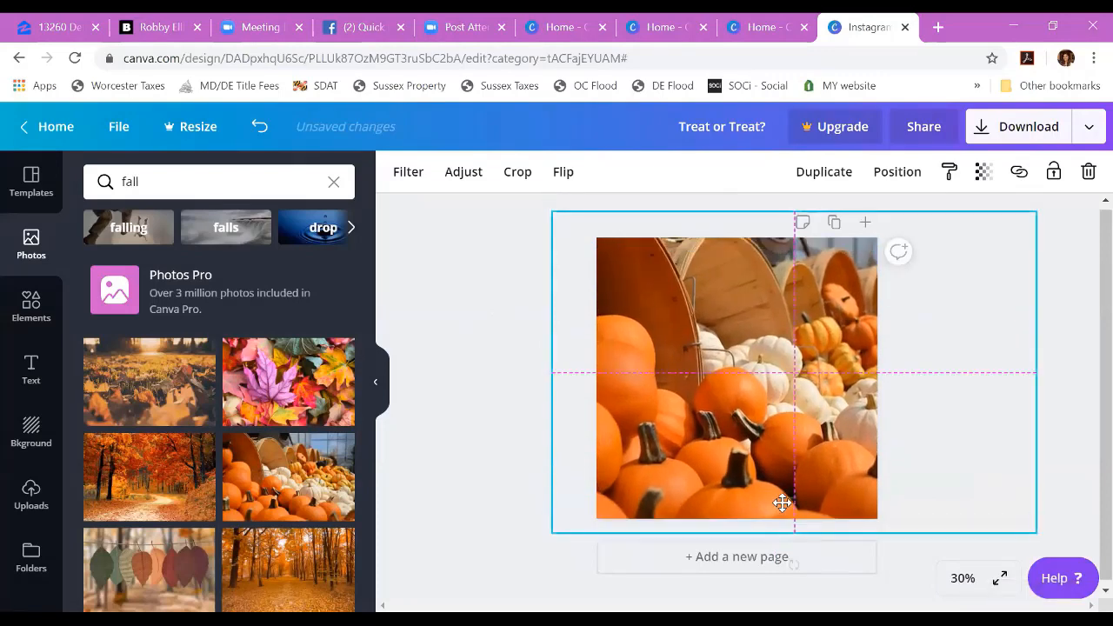
pyautogui.click(485, 405)
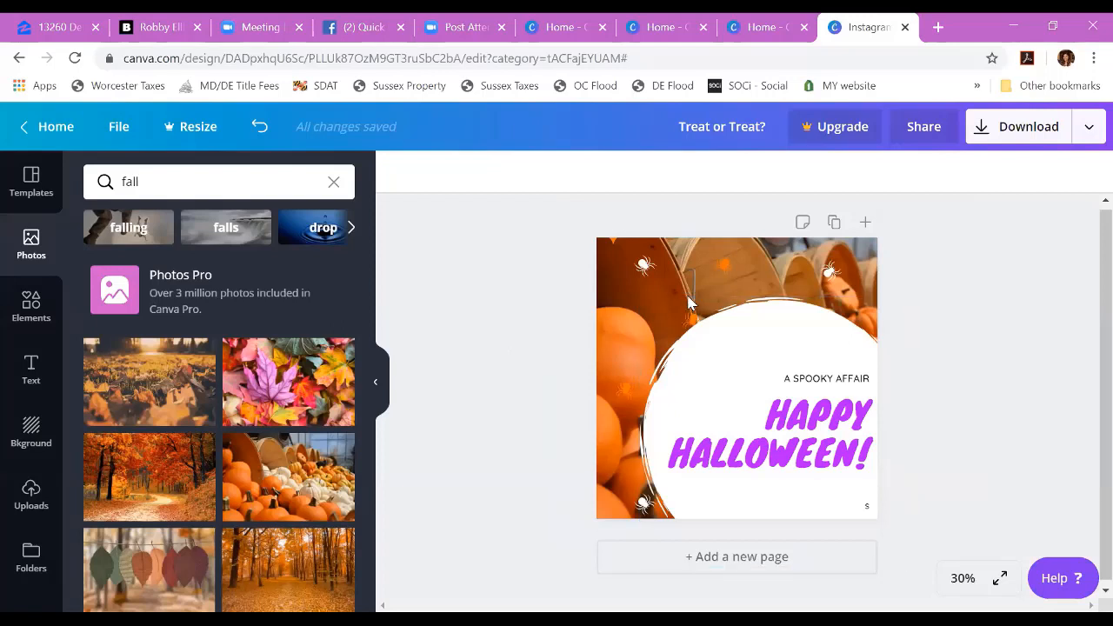
# Step: Add the photo of a single pumpkin with a dried leaf on grass and enlarge it to fill the page as the background
pyautogui.click(733, 264)
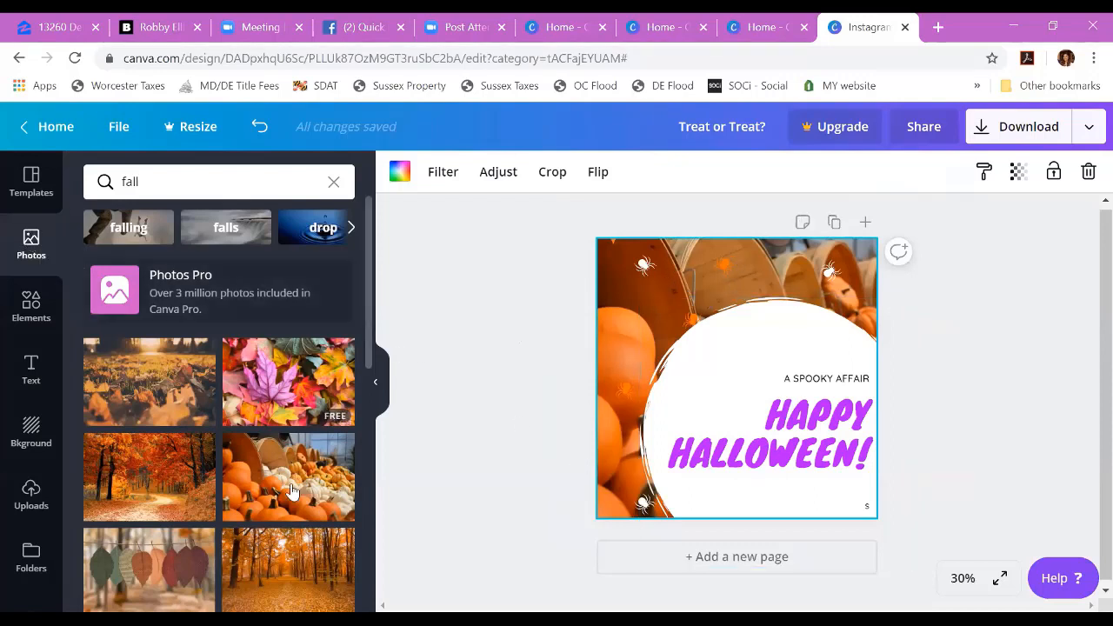
pyautogui.scroll(-3, 293, 467)
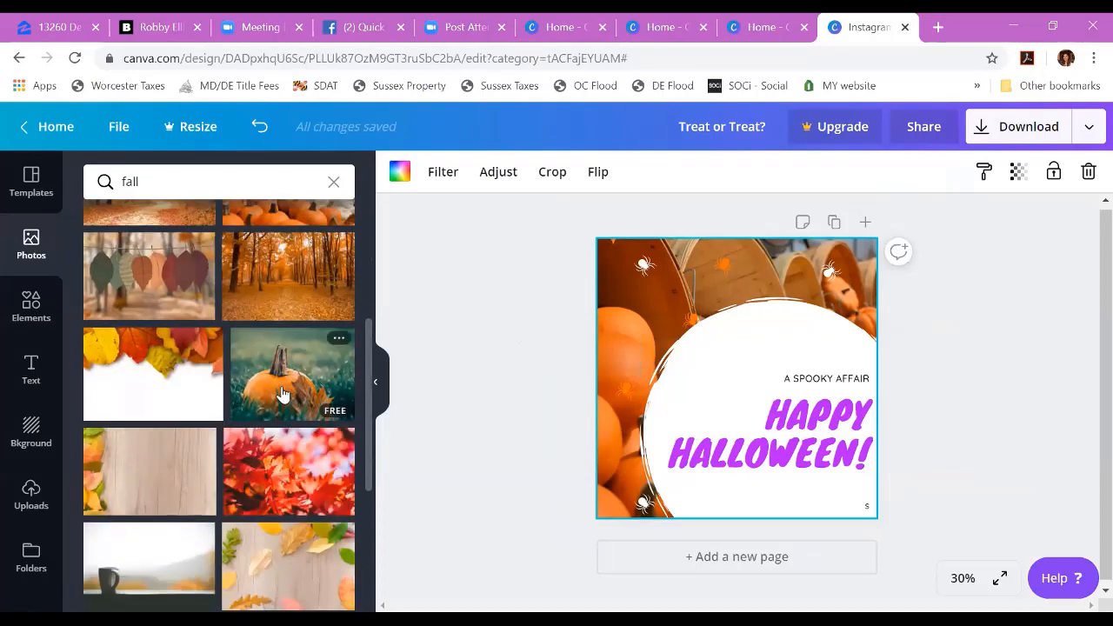
pyautogui.click(296, 388)
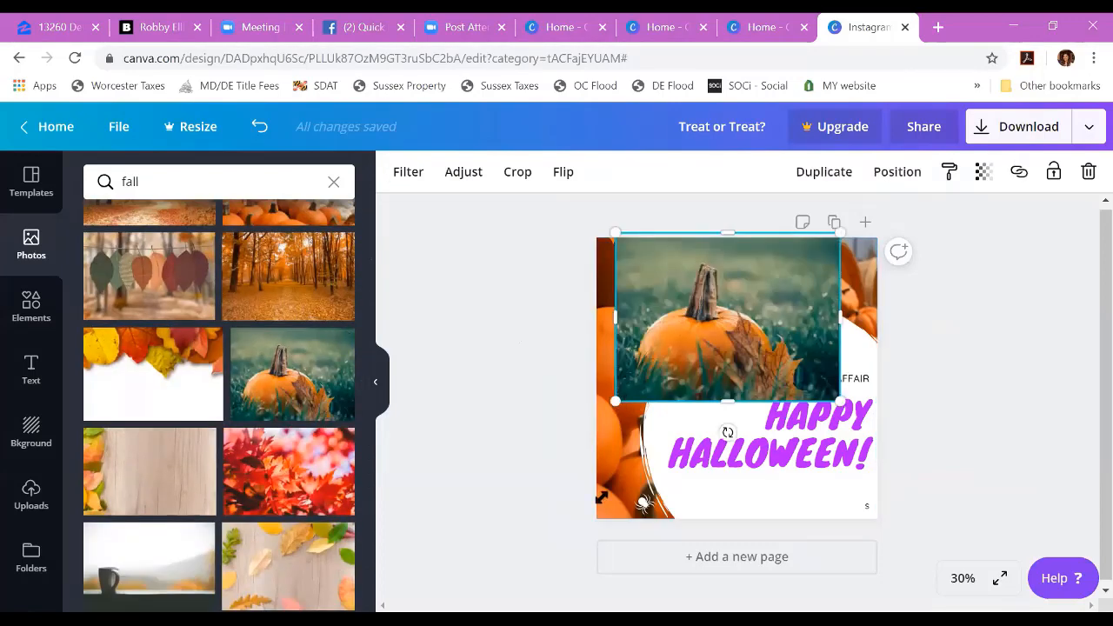
pyautogui.moveTo(611, 398); pyautogui.dragTo(469, 509)
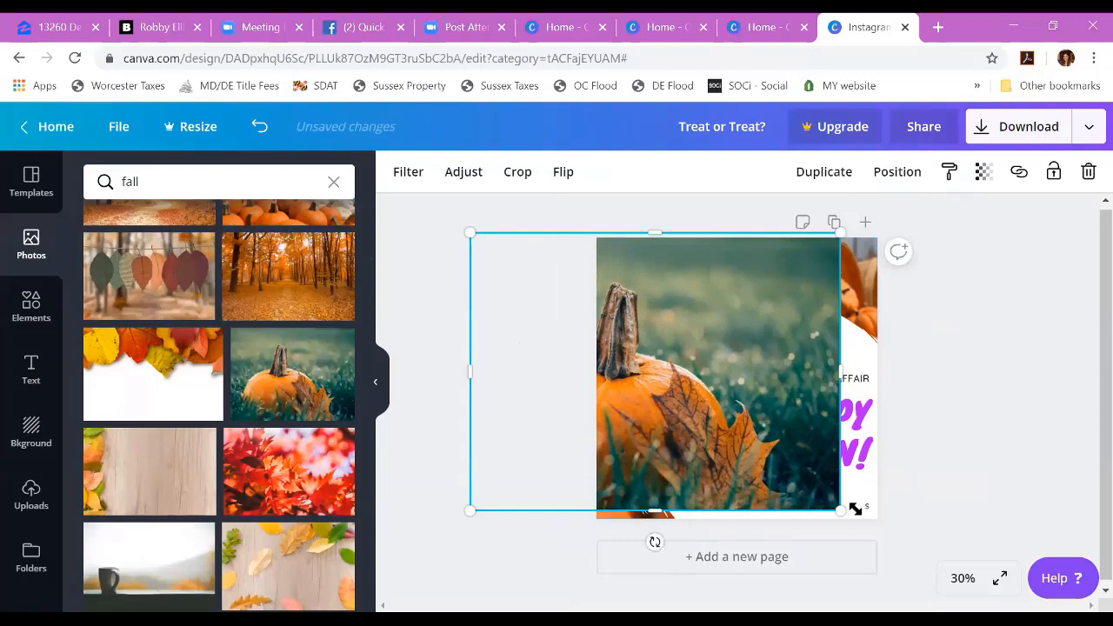
pyautogui.moveTo(855, 509); pyautogui.dragTo(934, 537)
pyautogui.moveTo(820, 452); pyautogui.dragTo(856, 447)
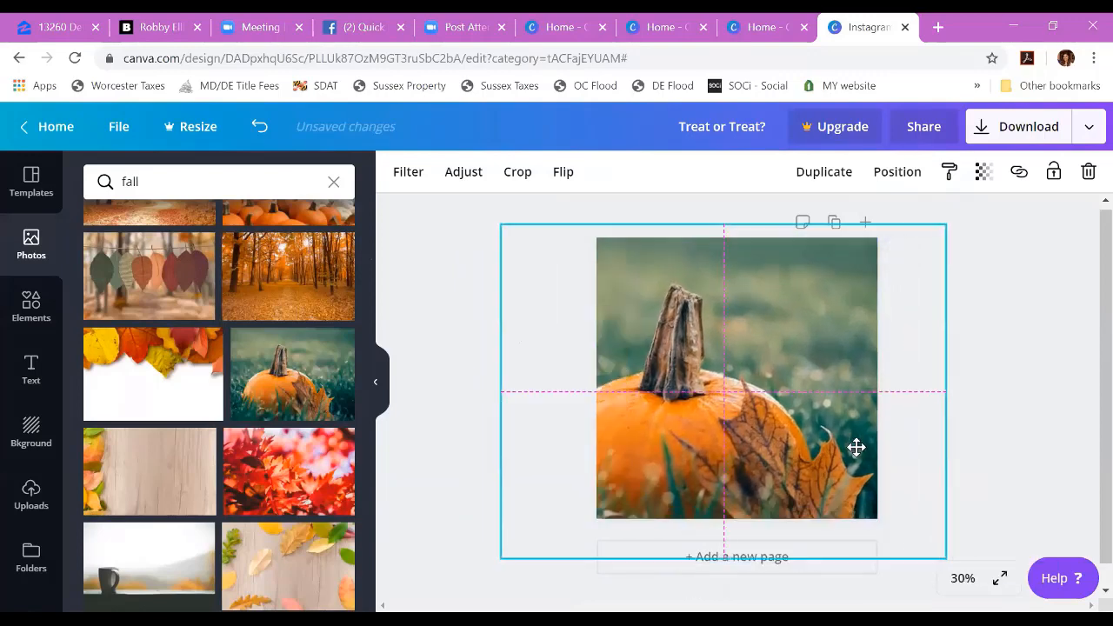
pyautogui.click(1001, 424)
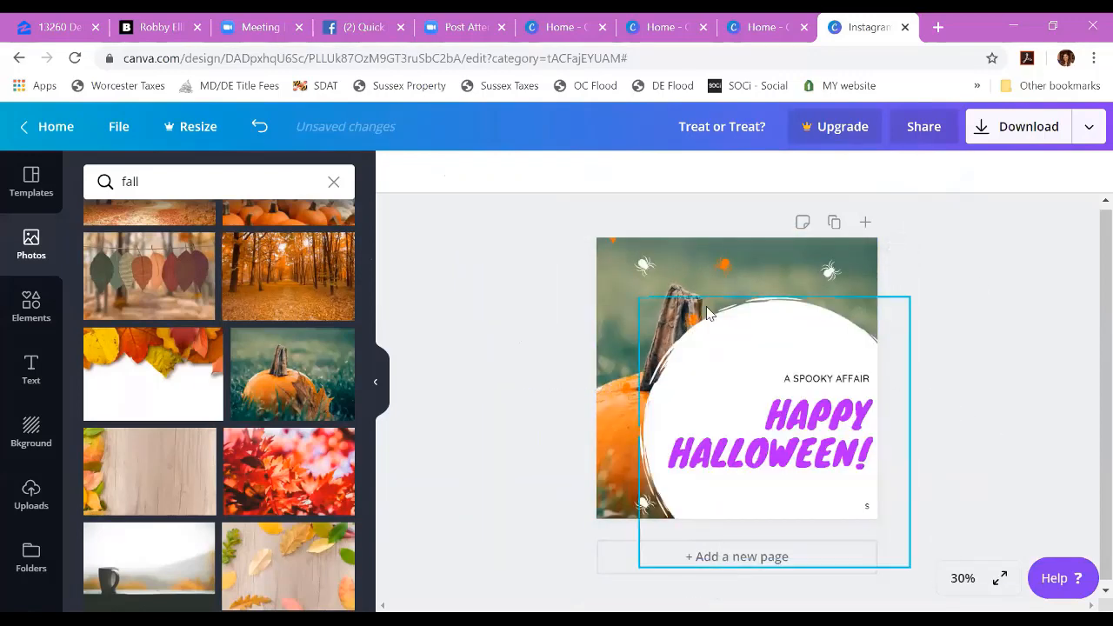
# Step: Move the orange spider above the white circle slightly lower and deselect it
pyautogui.click(678, 258)
pyautogui.click(724, 270)
pyautogui.moveTo(715, 269); pyautogui.dragTo(723, 280)
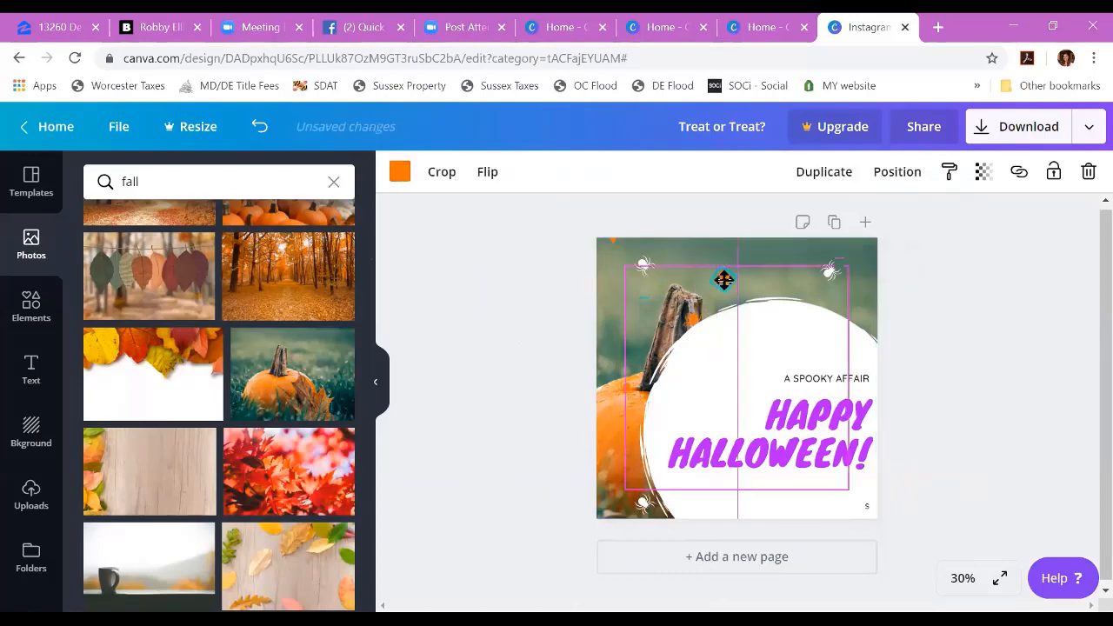
pyautogui.click(613, 311)
pyautogui.click(550, 361)
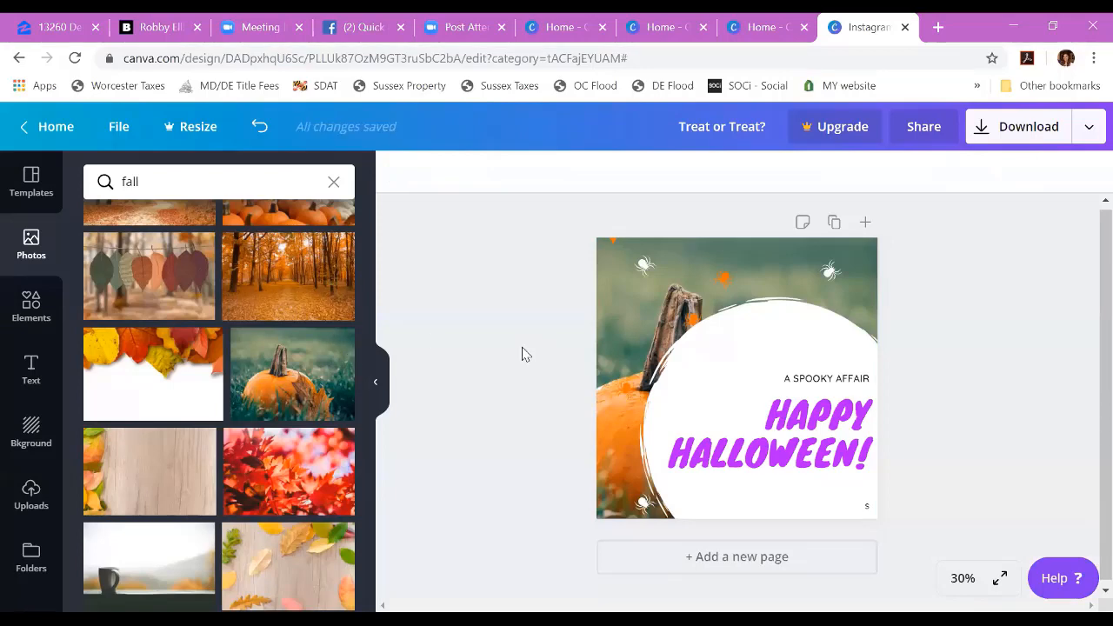
# Step: Add the uploaded Equal Housing Lender logo, shrunk into the lower part of the white circle, and add the horizontal First Home Mortgage logo
pyautogui.click(32, 496)
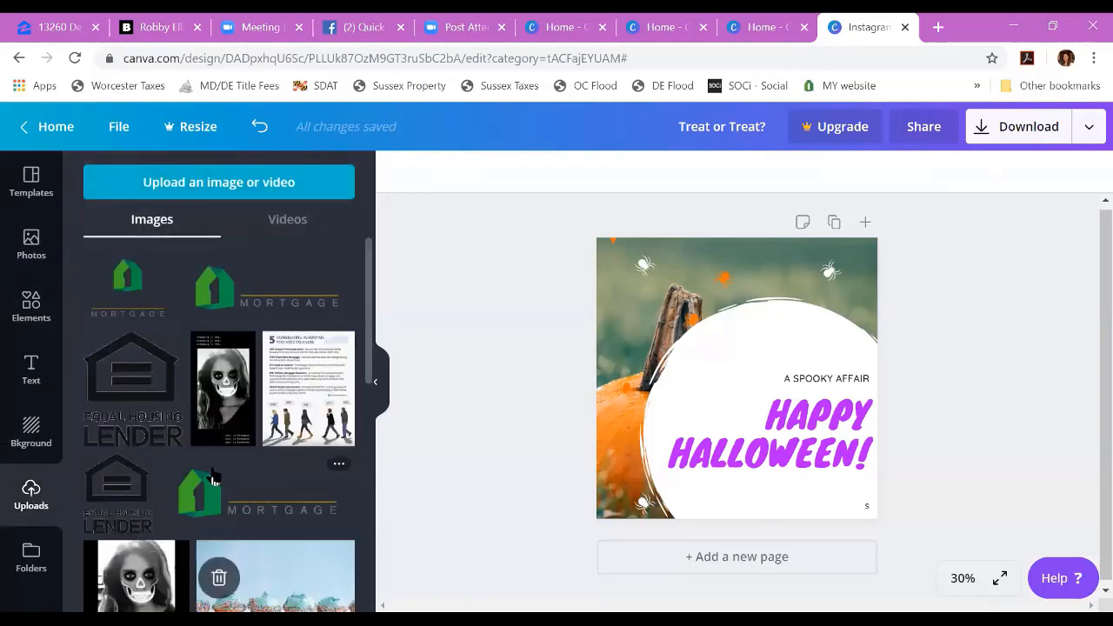
pyautogui.click(99, 397)
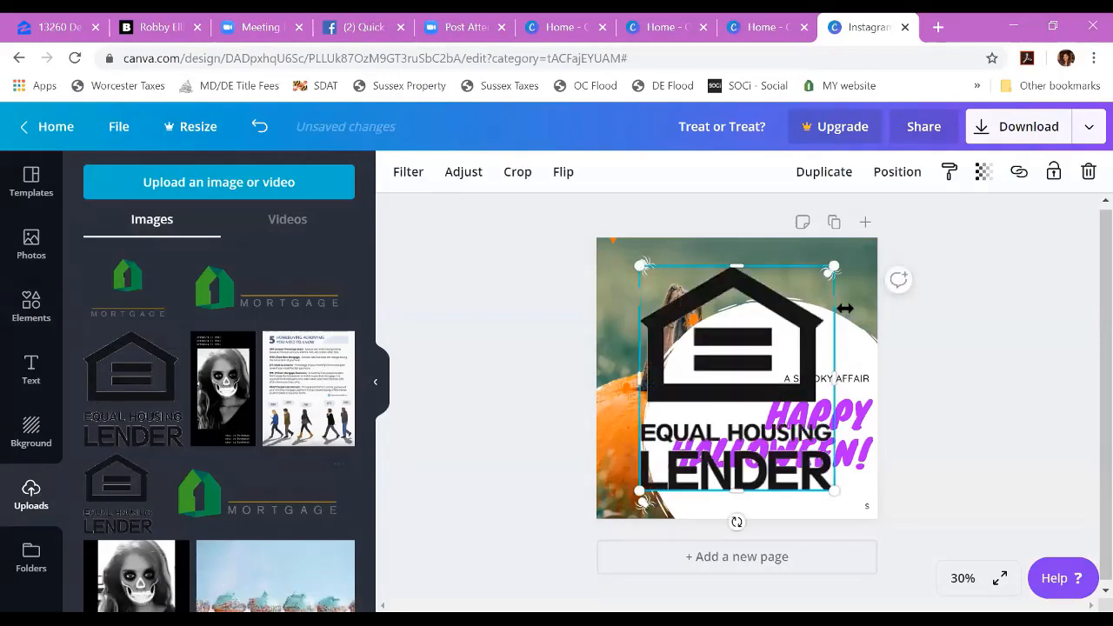
pyautogui.moveTo(833, 269); pyautogui.dragTo(702, 493)
pyautogui.click(305, 307)
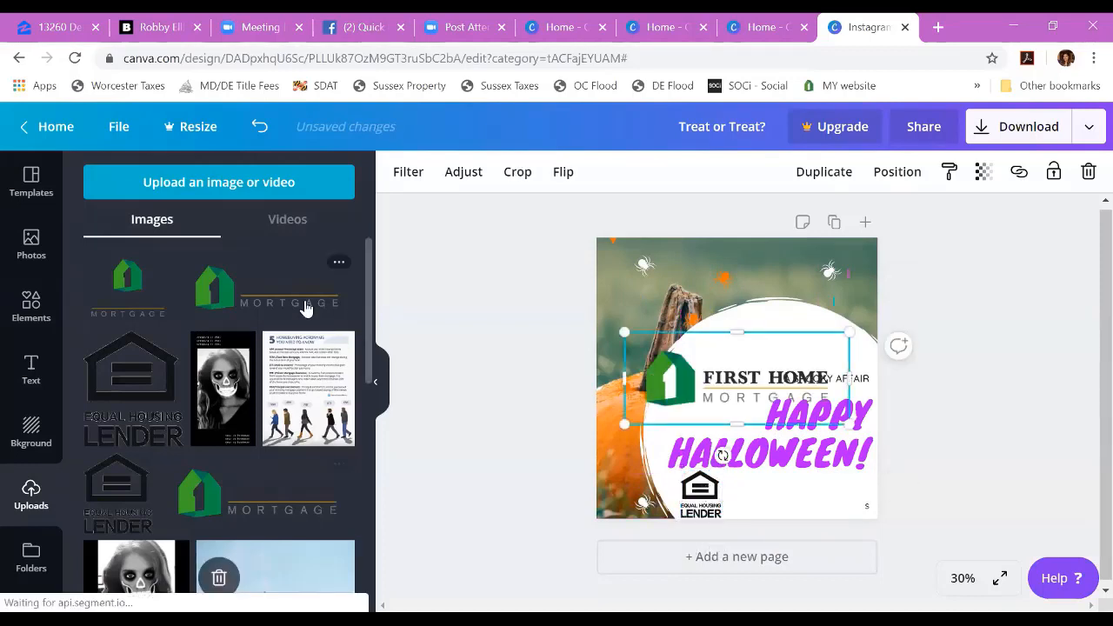
# Step: Move the "HAPPY HALLOWEEN!" heading upward and delete the "A SPOOKY AFFAIR" text
pyautogui.click(820, 451)
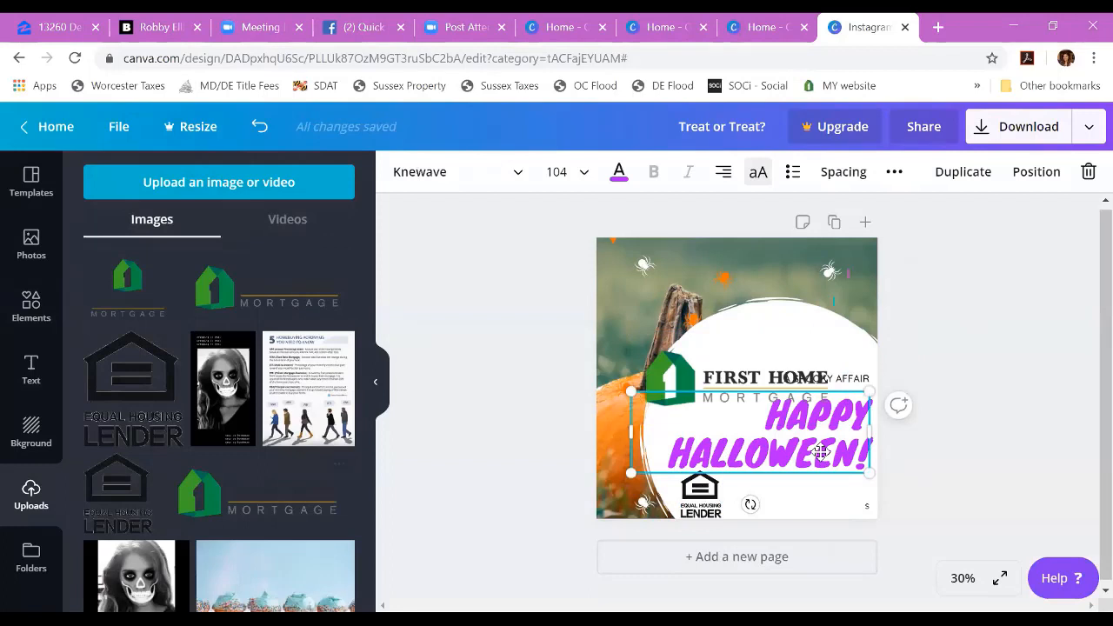
pyautogui.moveTo(820, 452); pyautogui.dragTo(785, 387)
pyautogui.click(853, 380)
# Step: Move the First Home Mortgage logo below the heading, shrink it, and delete the Equal Housing Lender logo
pyautogui.click(772, 344)
pyautogui.moveTo(772, 344); pyautogui.dragTo(825, 446)
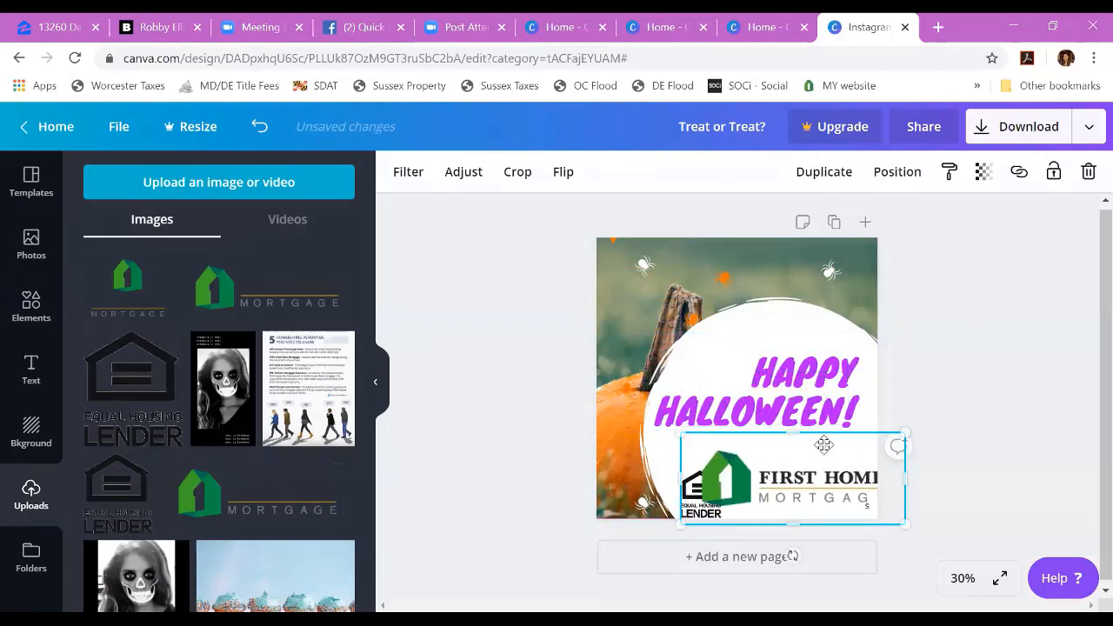
pyautogui.moveTo(904, 433); pyautogui.dragTo(829, 429)
pyautogui.click(694, 509)
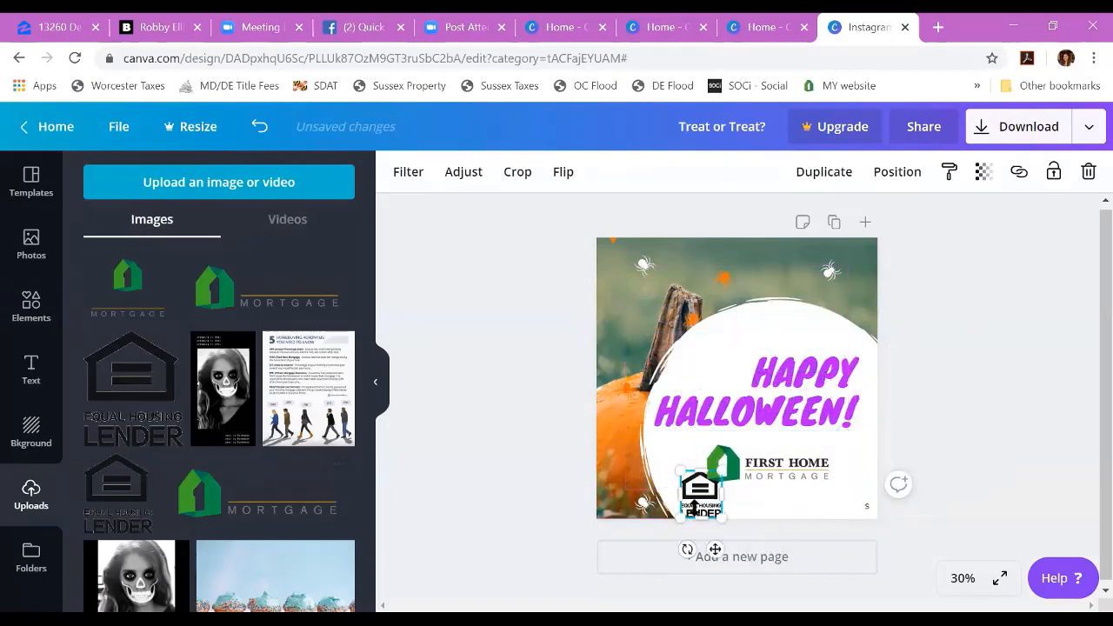
pyautogui.press('Delete')
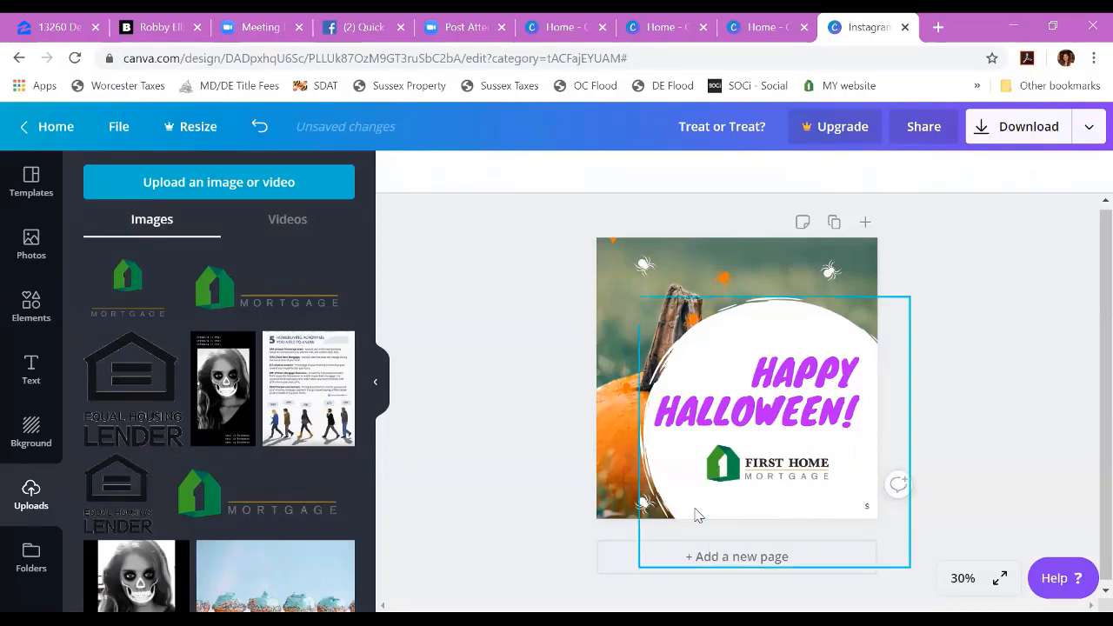
# Step: Center-align the "HAPPY HALLOWEEN!" heading within the white circle and recolor it orange
pyautogui.click(809, 398)
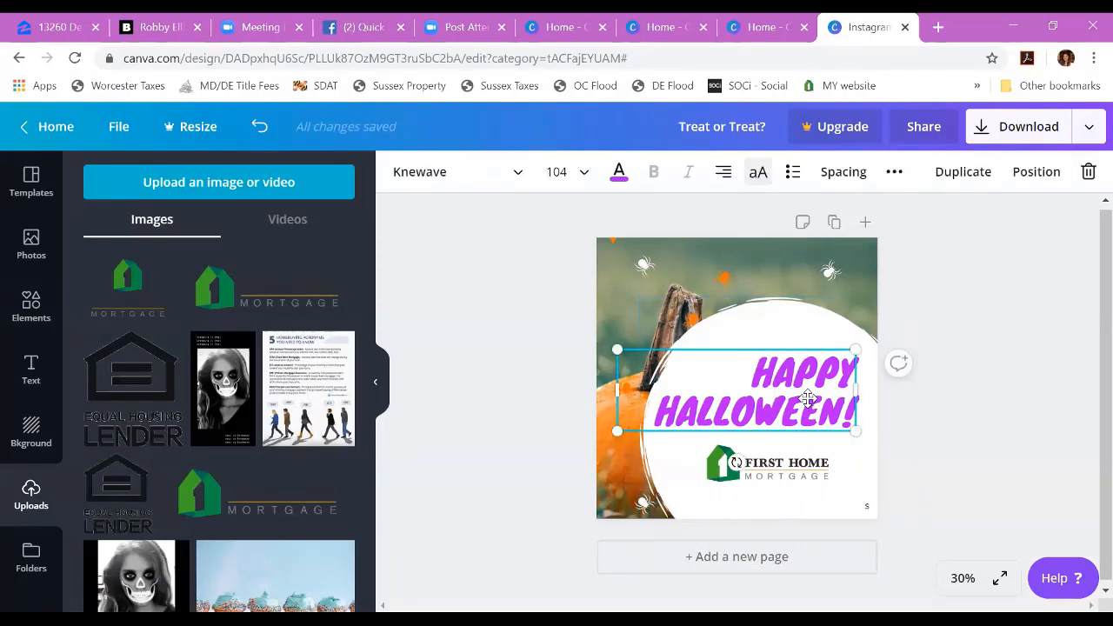
pyautogui.click(724, 171)
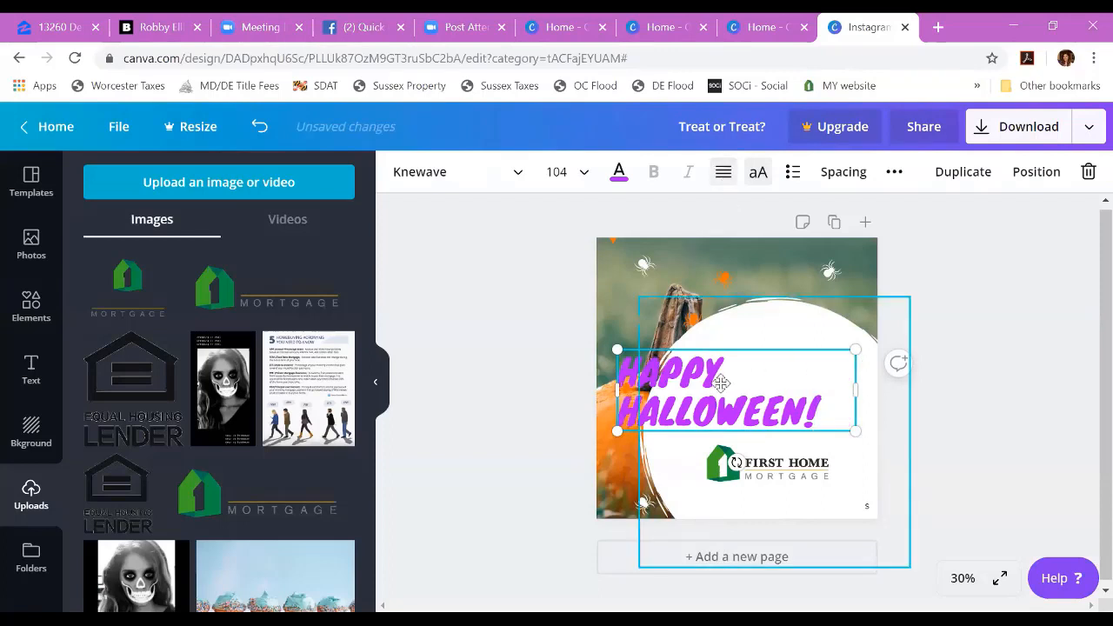
pyautogui.click(725, 175)
pyautogui.click(722, 174)
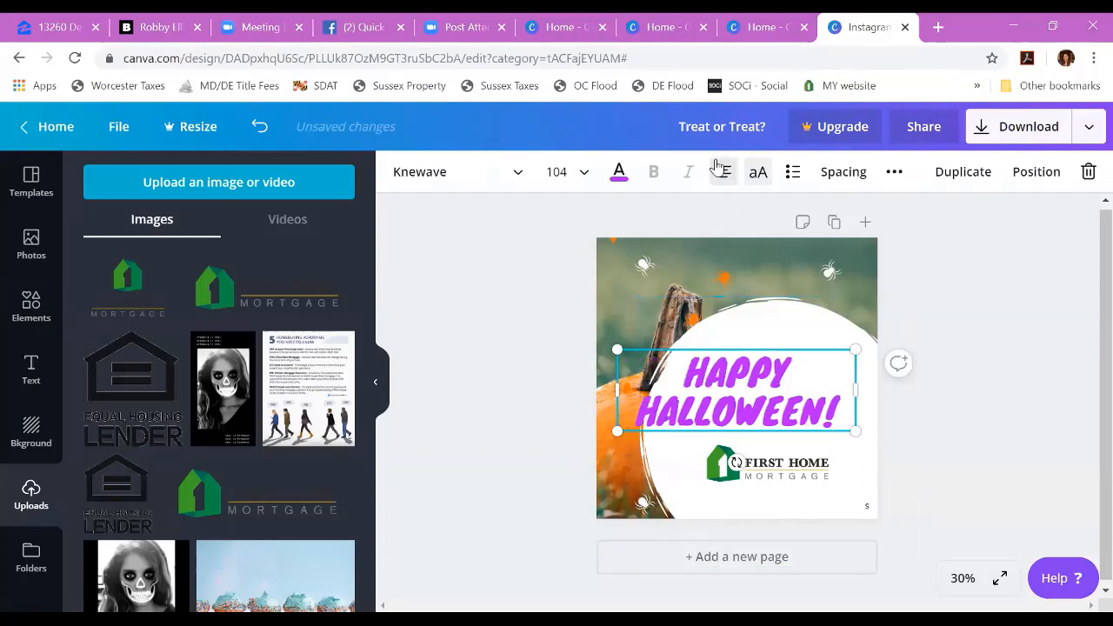
pyautogui.moveTo(736, 367); pyautogui.dragTo(769, 367)
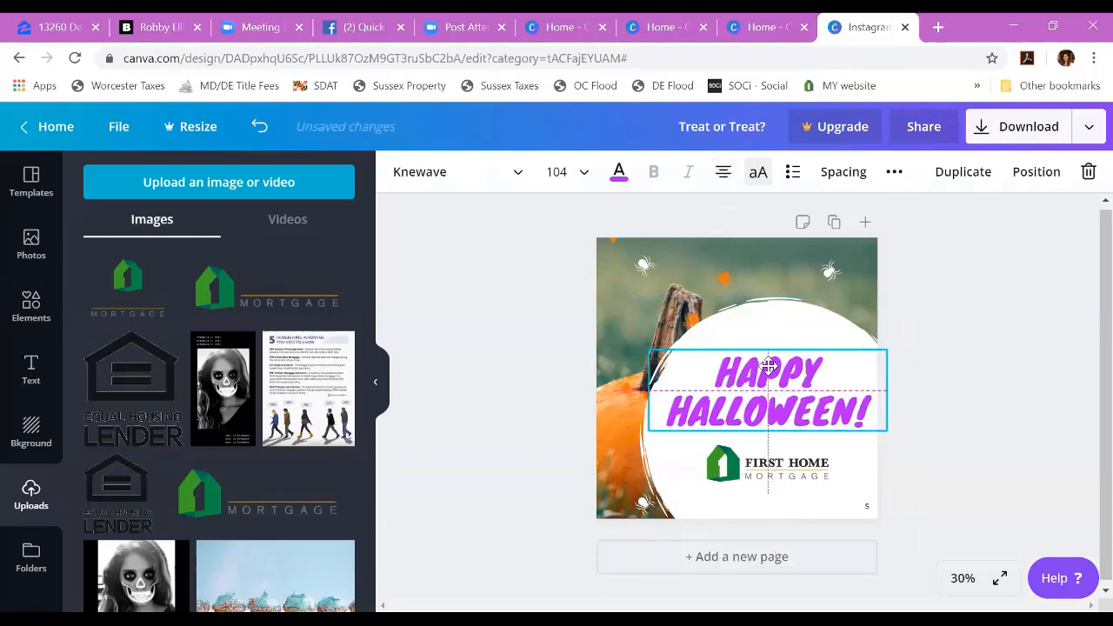
pyautogui.click(618, 171)
pyautogui.click(278, 237)
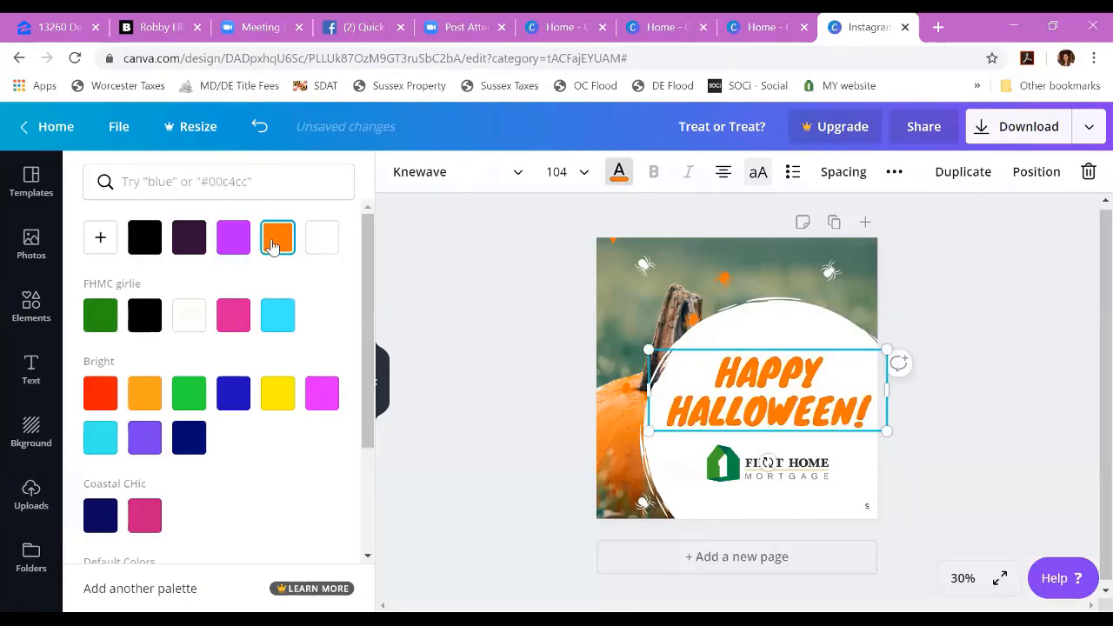
# Step: Shrink the First Home Mortgage logo further and place it at the bottom of the white circle
pyautogui.click(802, 488)
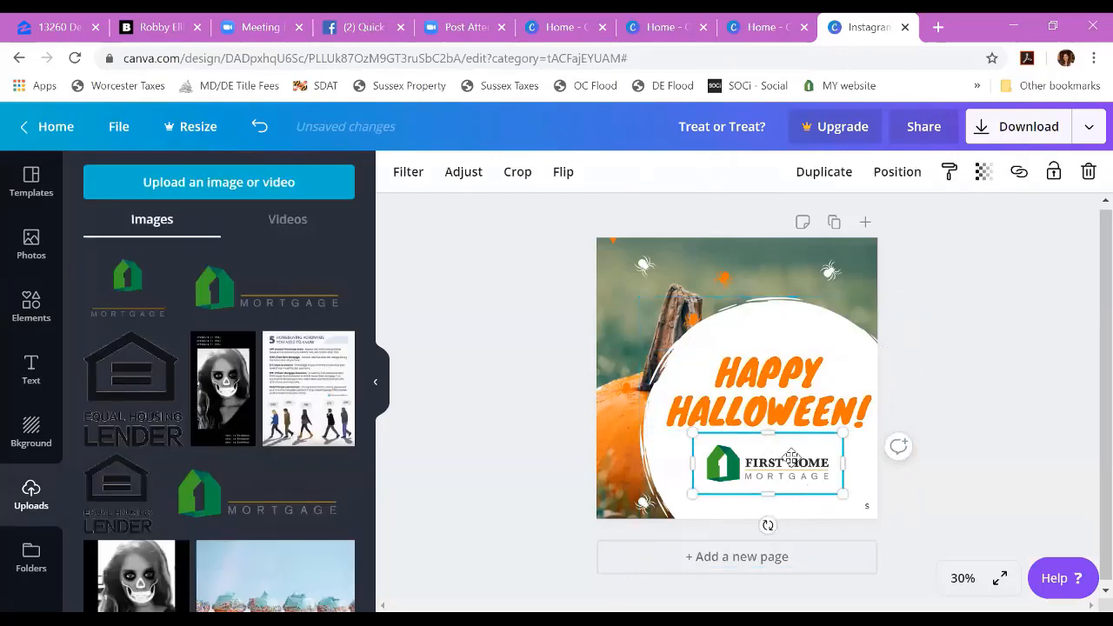
pyautogui.moveTo(806, 469); pyautogui.dragTo(811, 467)
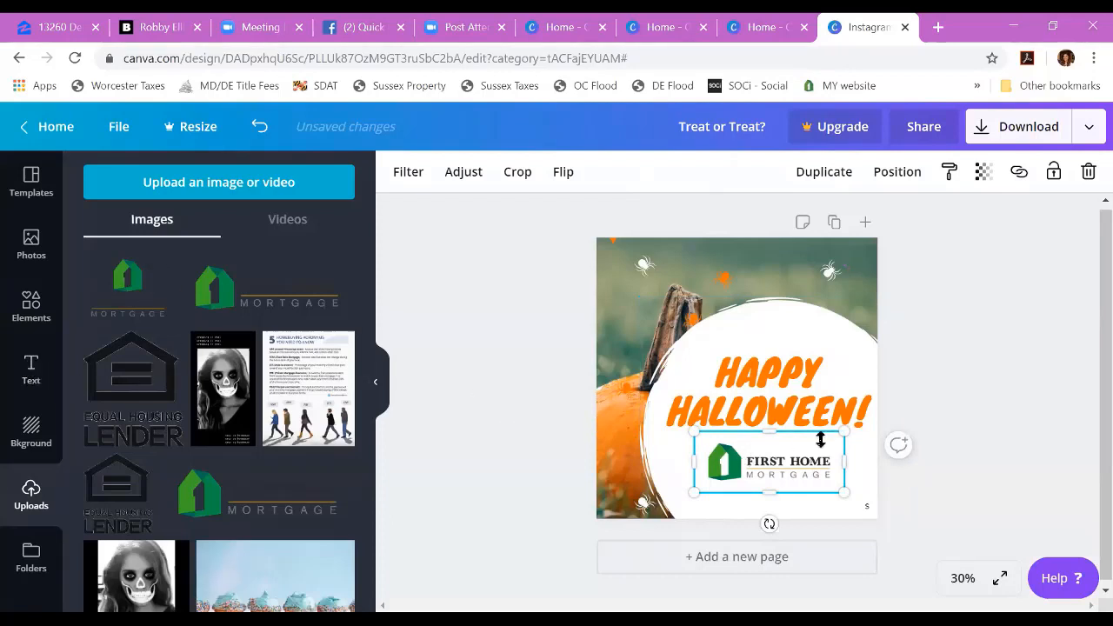
pyautogui.moveTo(843, 432); pyautogui.dragTo(806, 488)
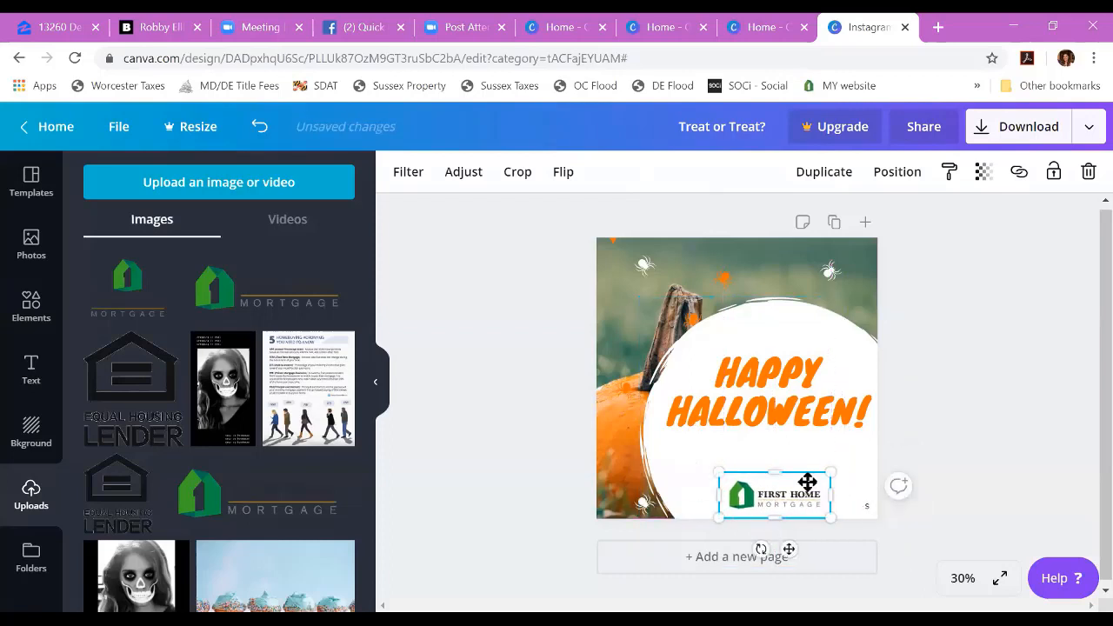
# Step: Try the "Jolly Holiday" font combination by adding and enlarging it over the white circle, and delete it again
pyautogui.click(31, 372)
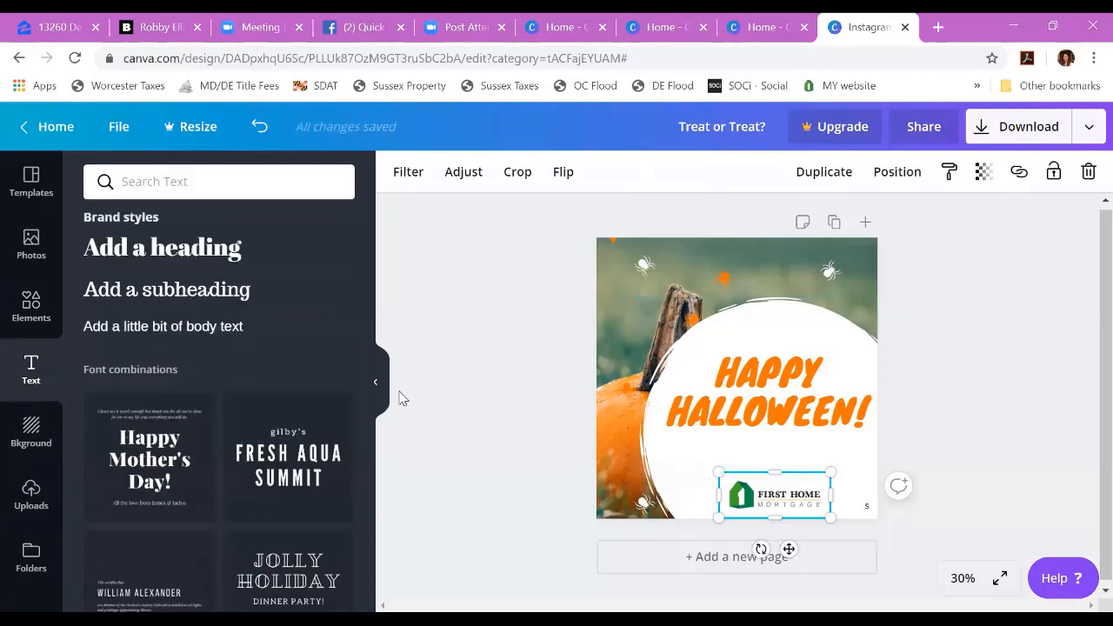
pyautogui.scroll(-4, 323, 351)
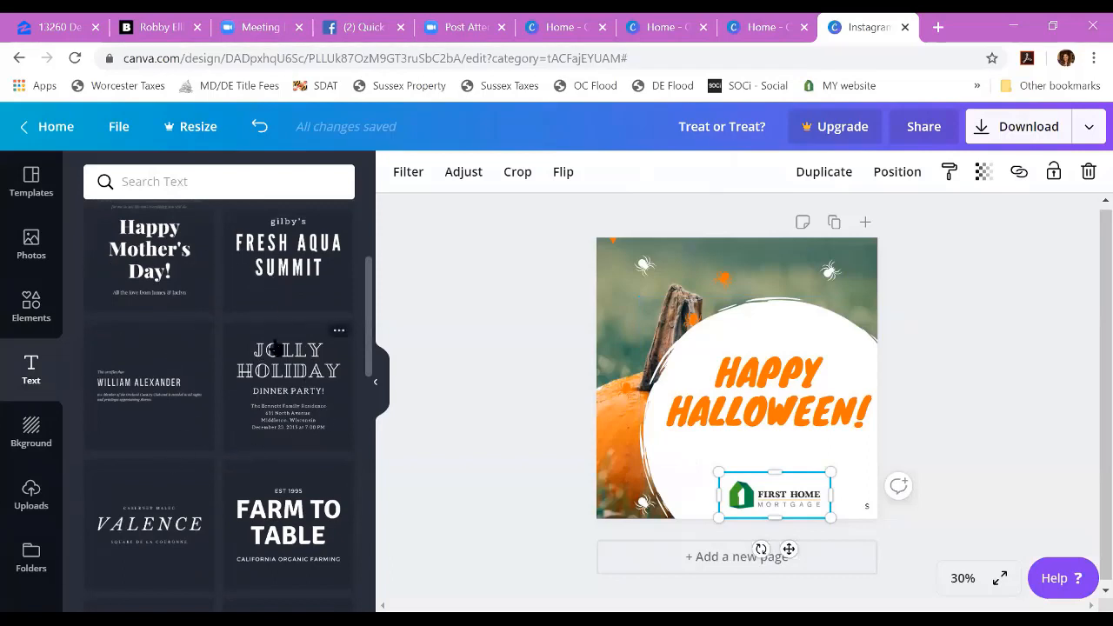
pyautogui.click(293, 400)
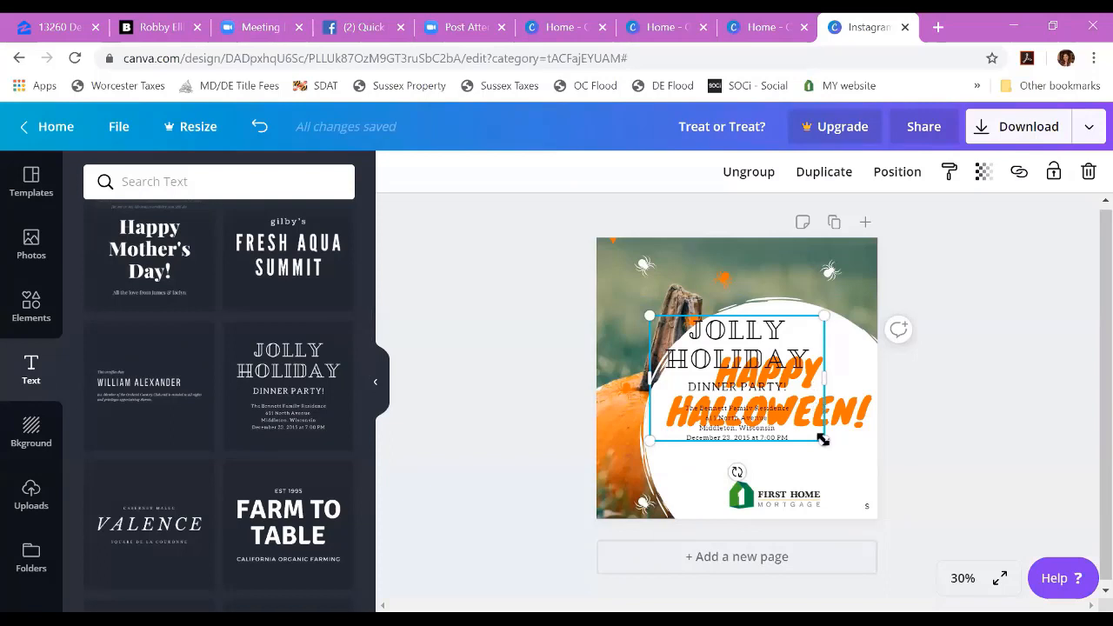
pyautogui.moveTo(824, 440); pyautogui.dragTo(877, 509)
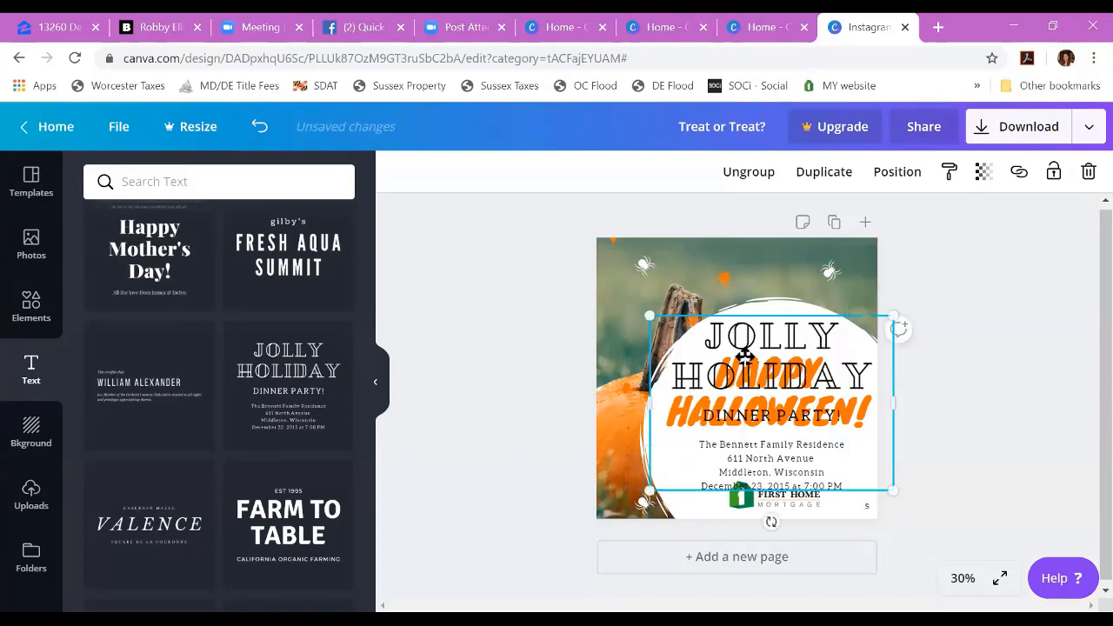
pyautogui.press('Delete')
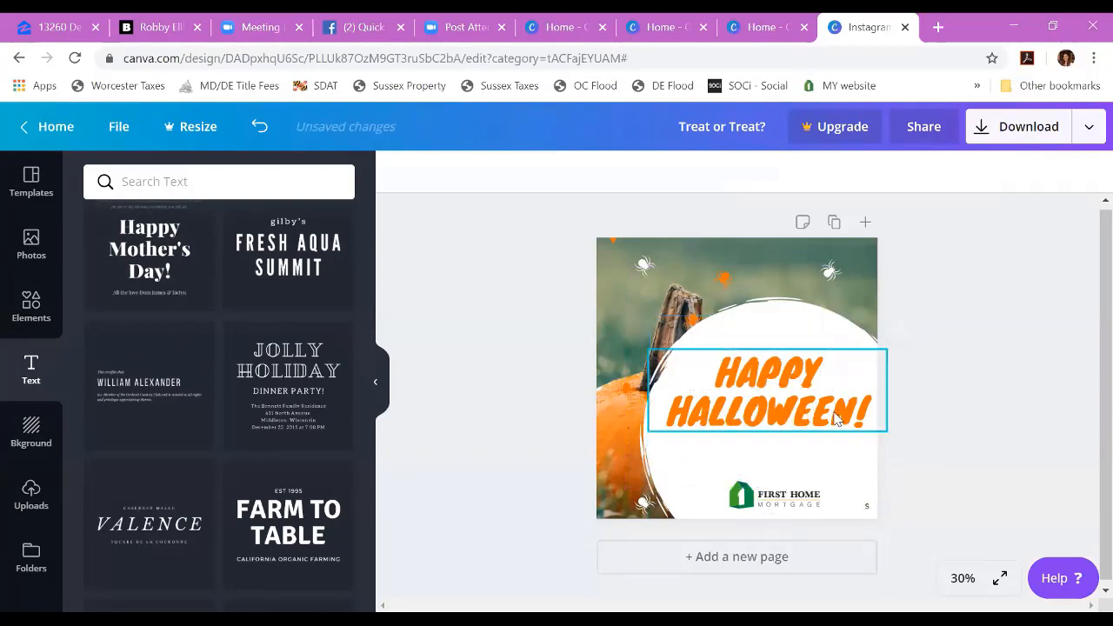
# Step: Add a subheading text, shrink it slightly, and place it between the "HAPPY HALLOWEEN!" heading and the First Home Mortgage logo
pyautogui.click(795, 446)
pyautogui.scroll(3, 355, 283)
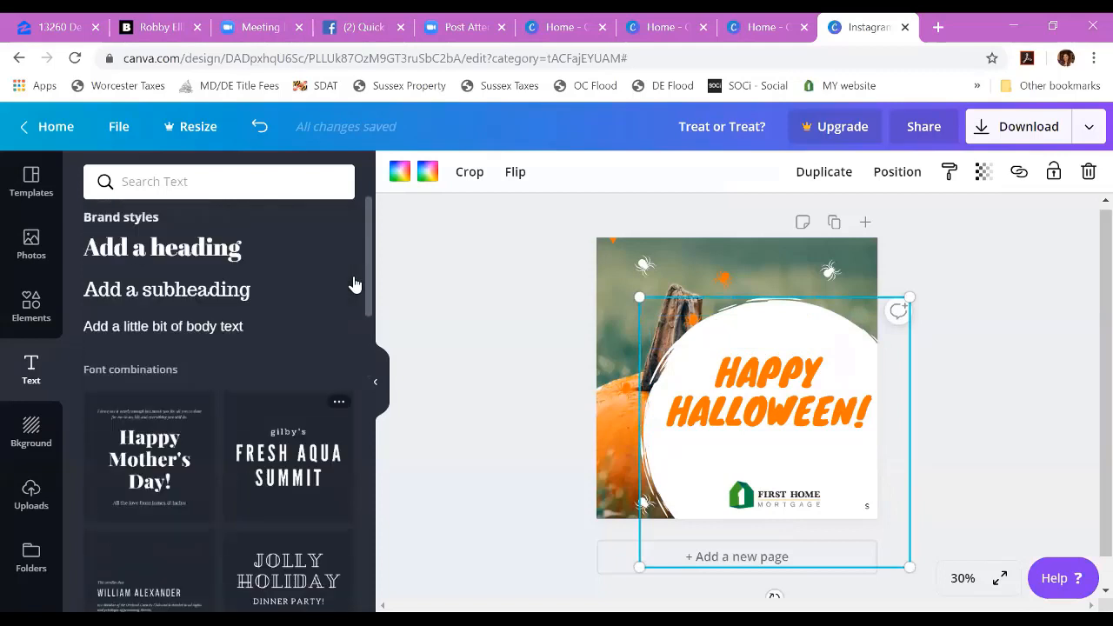
pyautogui.click(201, 303)
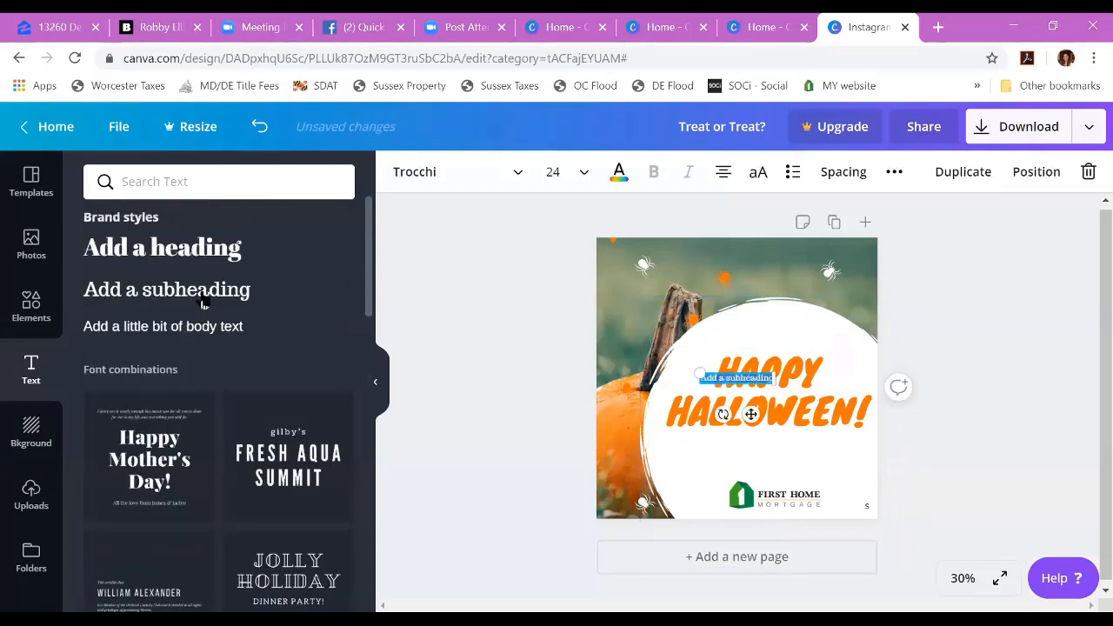
pyautogui.doubleClick(780, 382)
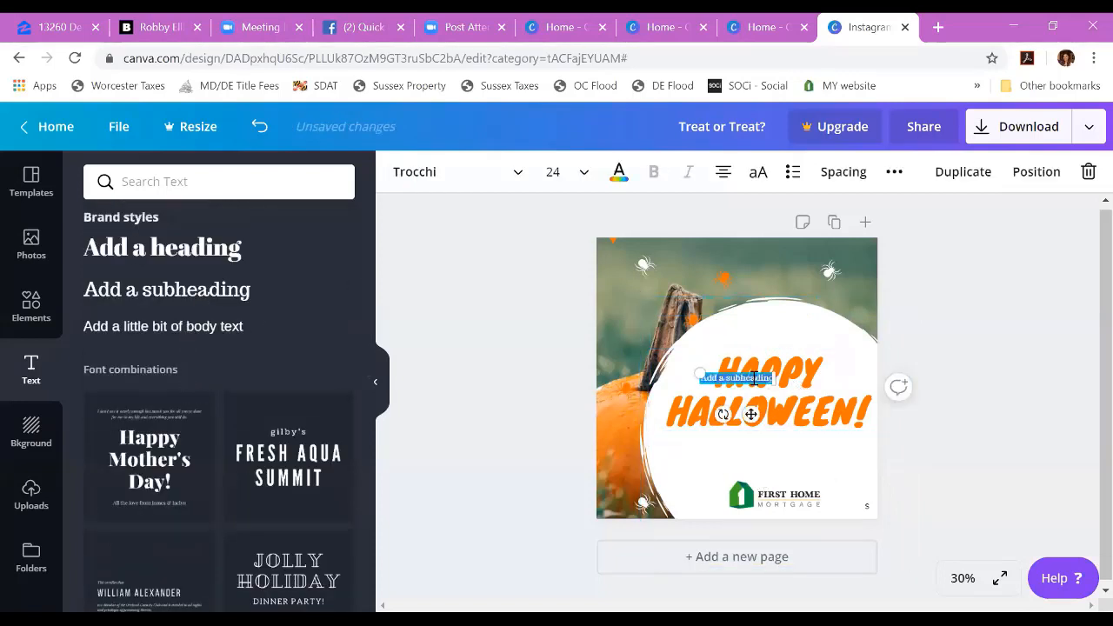
pyautogui.moveTo(700, 373); pyautogui.dragTo(713, 372)
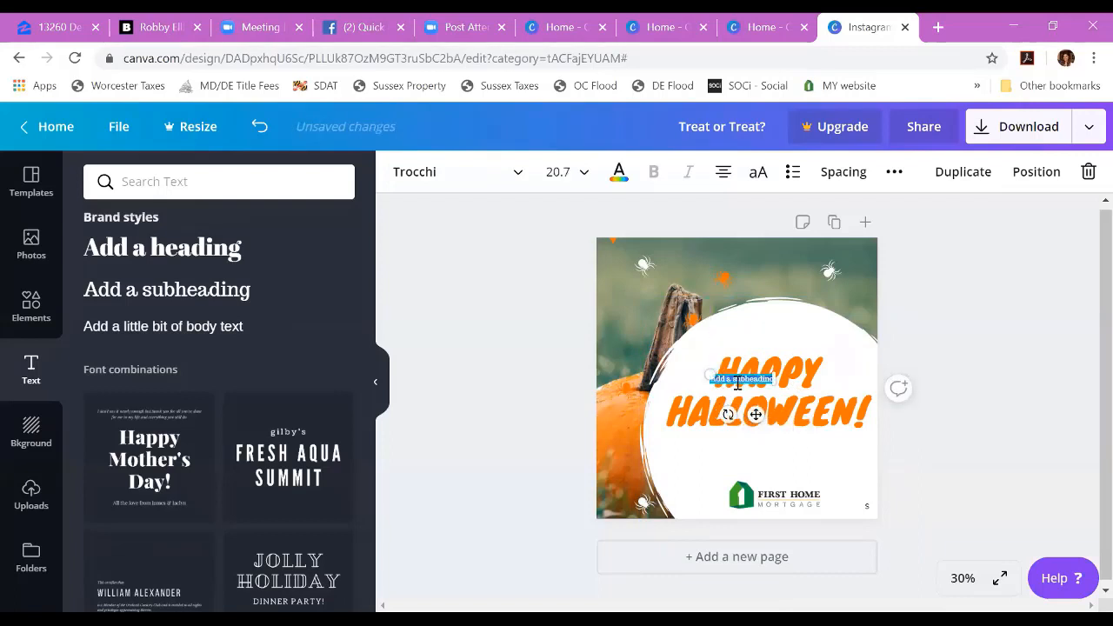
pyautogui.moveTo(737, 384); pyautogui.dragTo(769, 458)
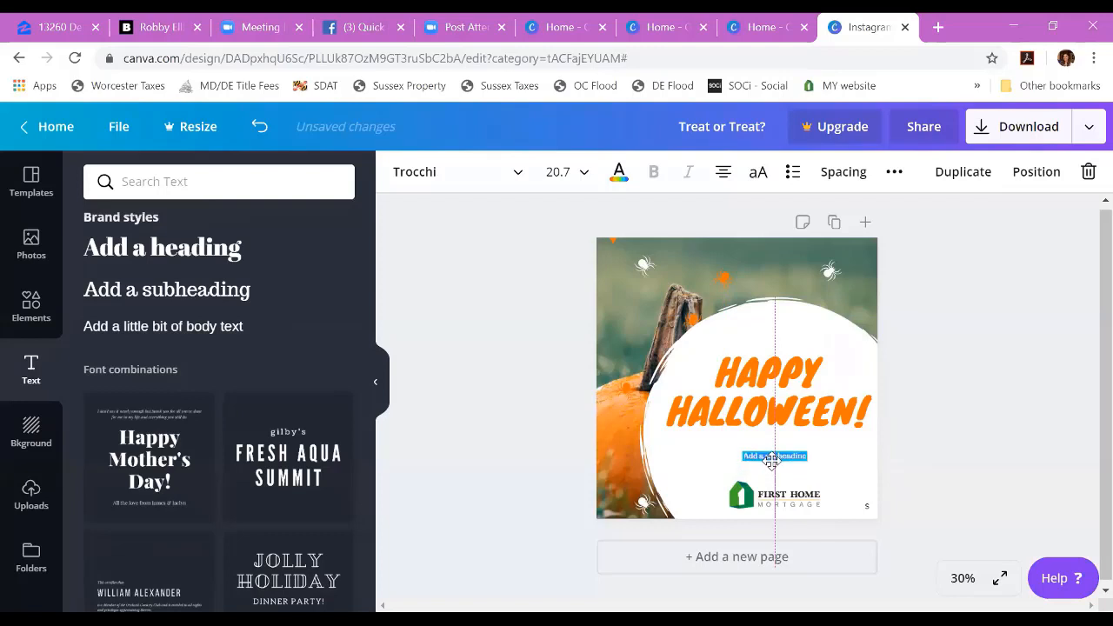
# Step: Set the new subheading's font size to 48 after trying 36
pyautogui.click(582, 173)
pyautogui.scroll(-3, 591, 397)
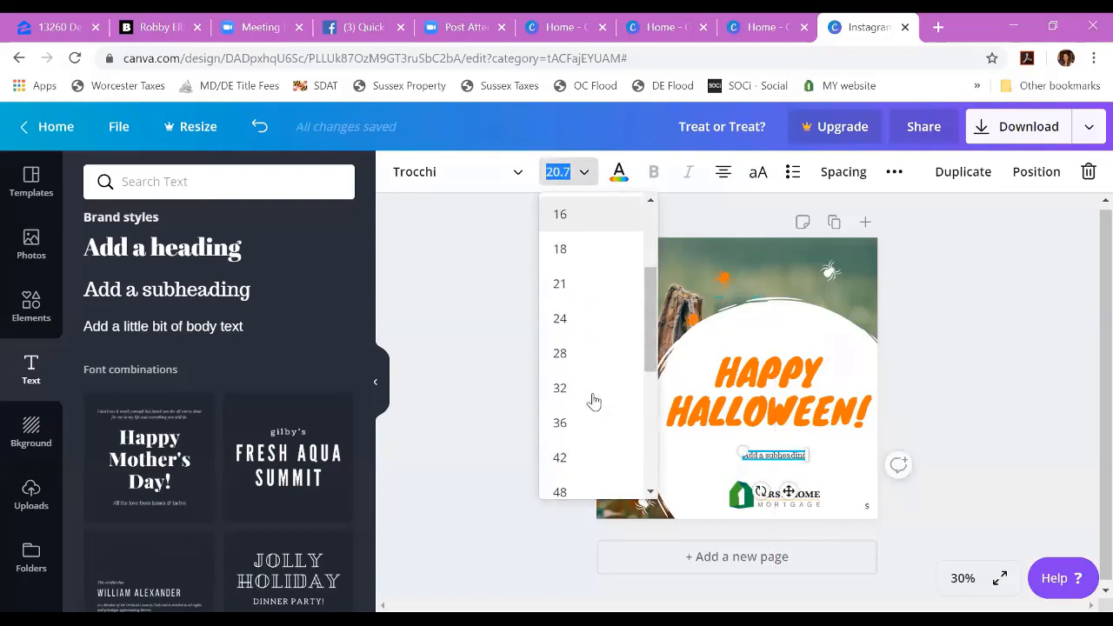
pyautogui.click(579, 424)
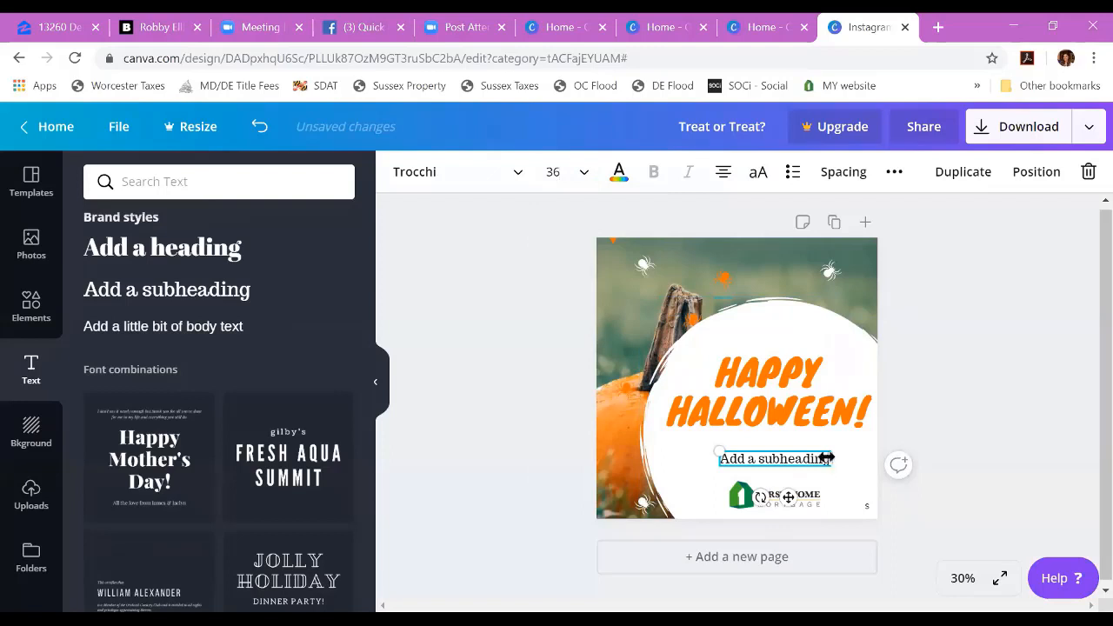
pyautogui.click(584, 172)
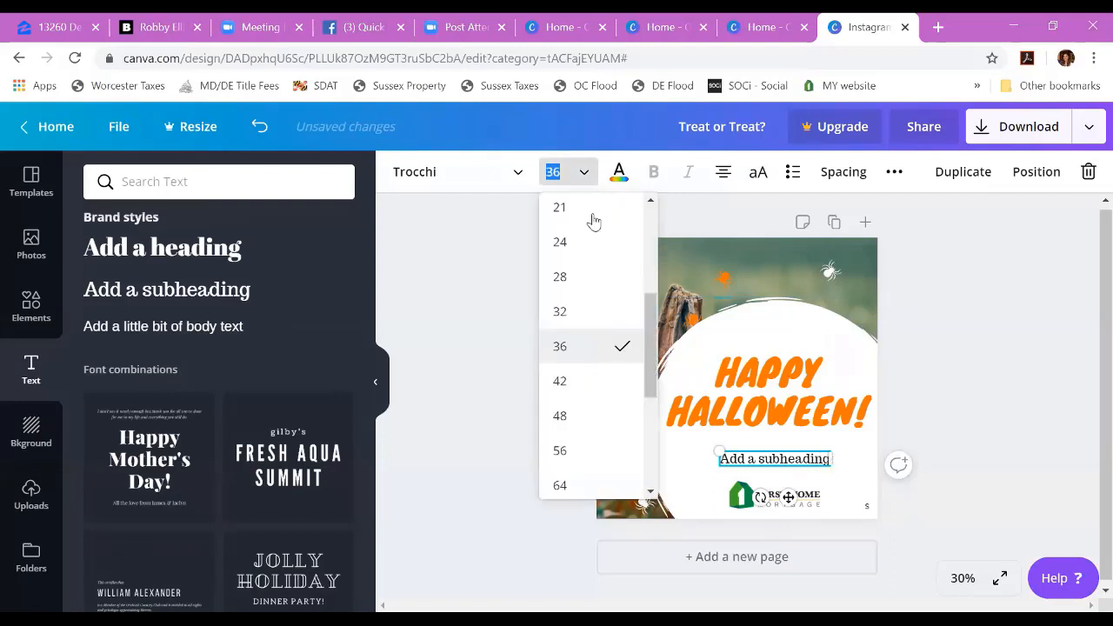
pyautogui.click(571, 416)
# Step: Replace the subheading placeholder with the loan officer's full name and a second line reading "Nmls" followed by the NMLS number
pyautogui.tripleClick(797, 460)
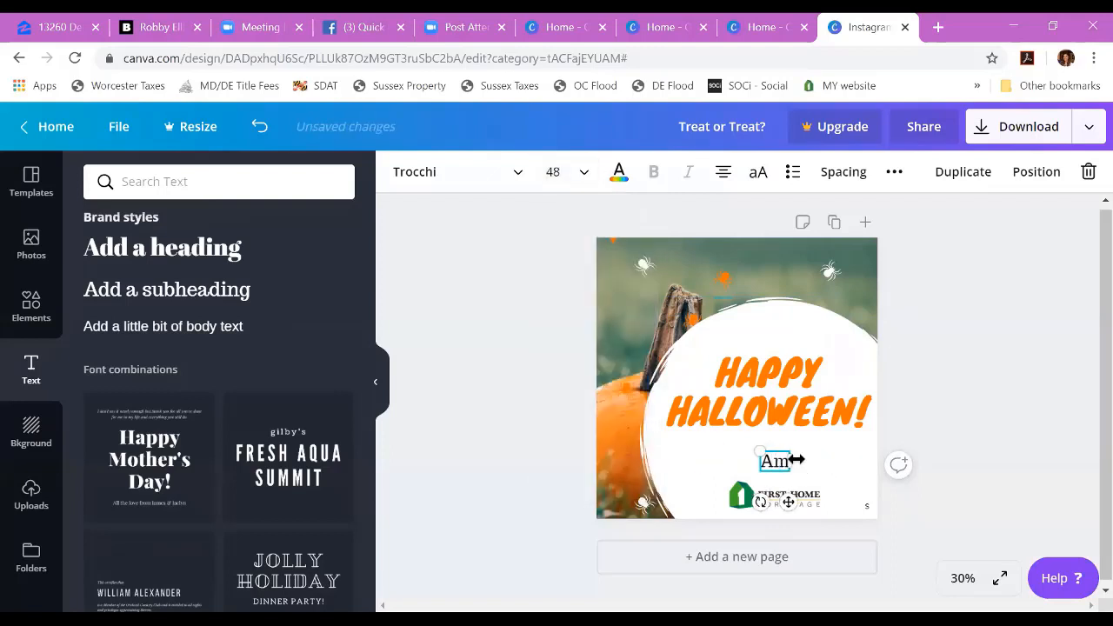
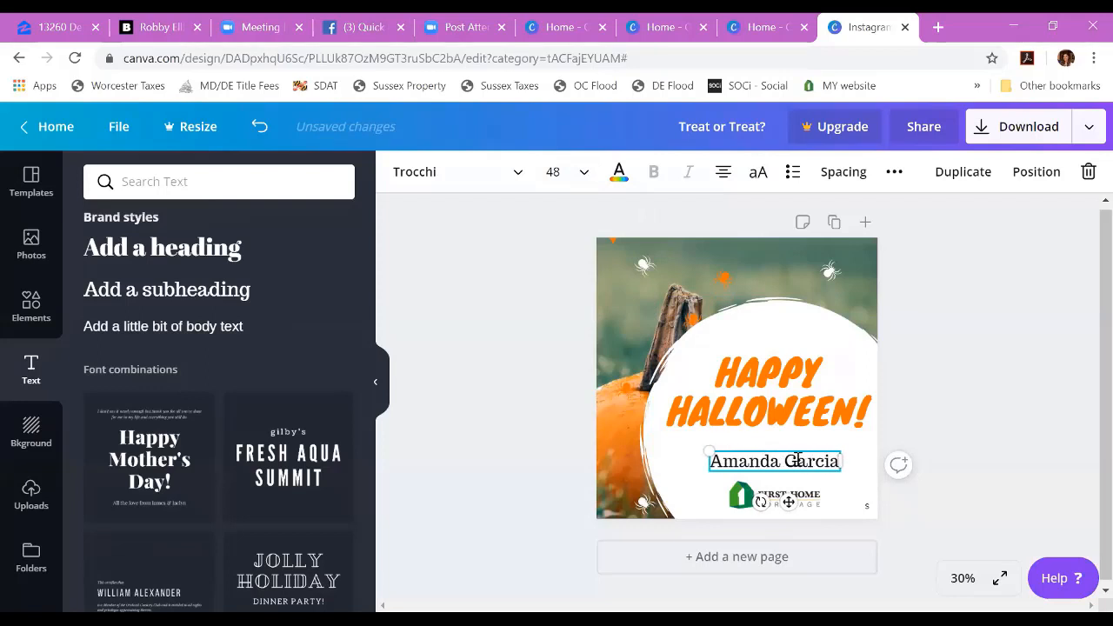
pyautogui.press('Return')
pyautogui.press('BackSpace')
pyautogui.press('BackSpace')
pyautogui.press('BackSpace')
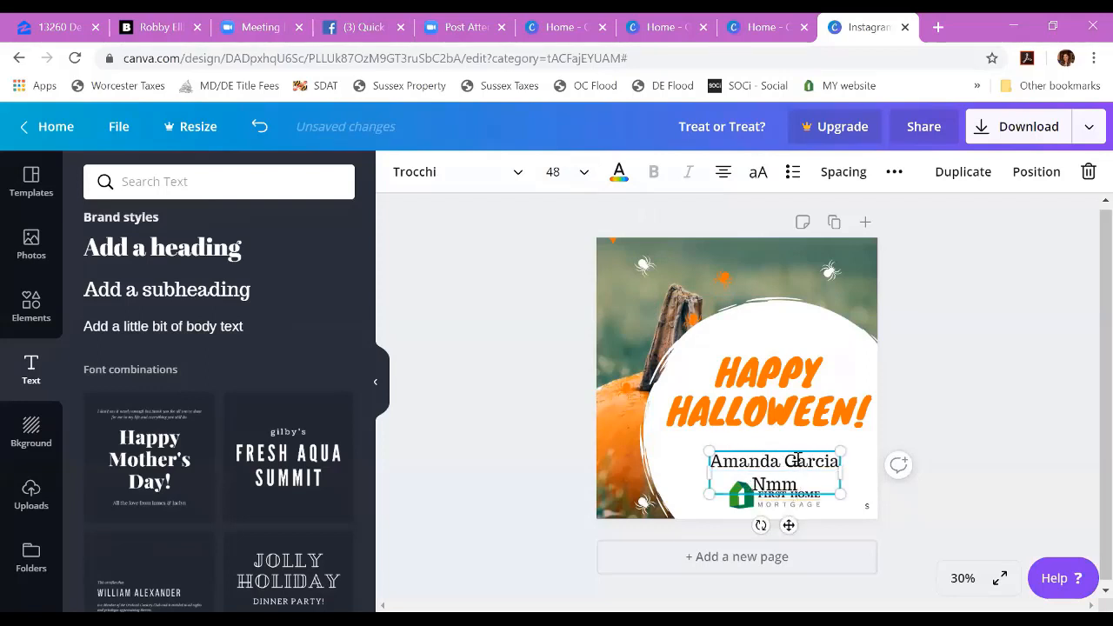
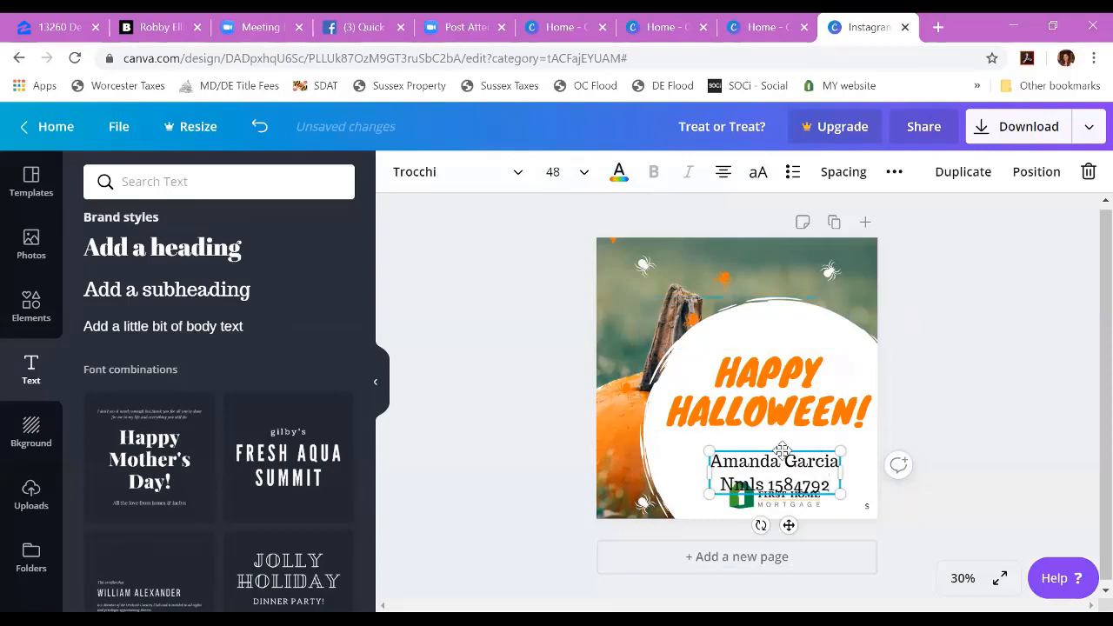
# Step: Move the name and NMLS text up directly beneath the heading and nudge the First Home Mortgage logo slightly left below it
pyautogui.moveTo(778, 452); pyautogui.dragTo(783, 432)
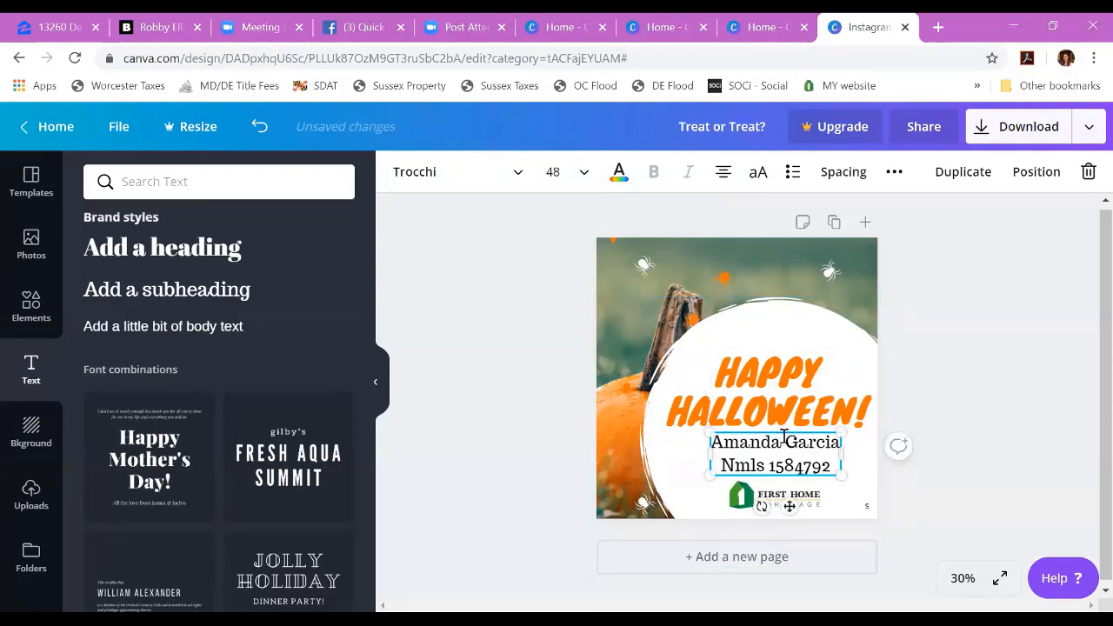
pyautogui.click(777, 502)
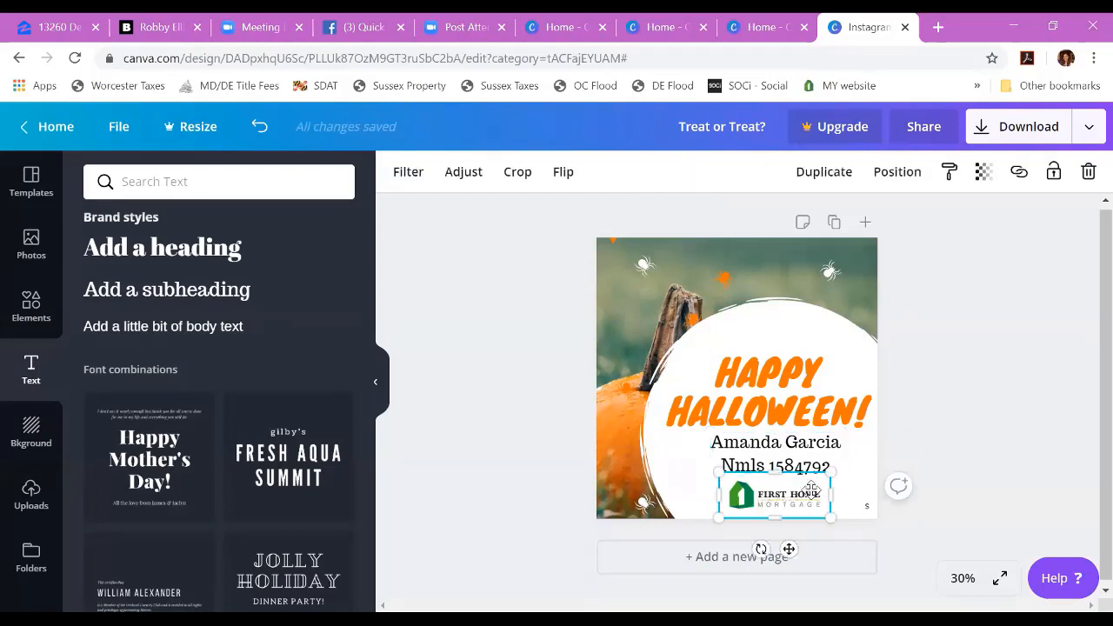
pyautogui.moveTo(787, 492); pyautogui.dragTo(781, 489)
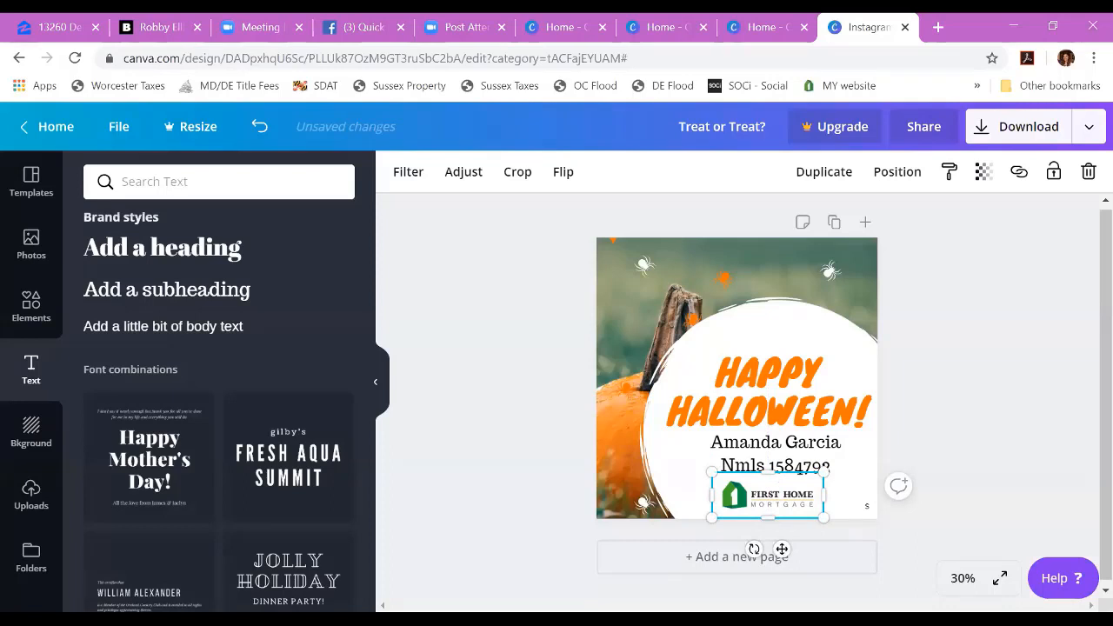
pyautogui.click(978, 419)
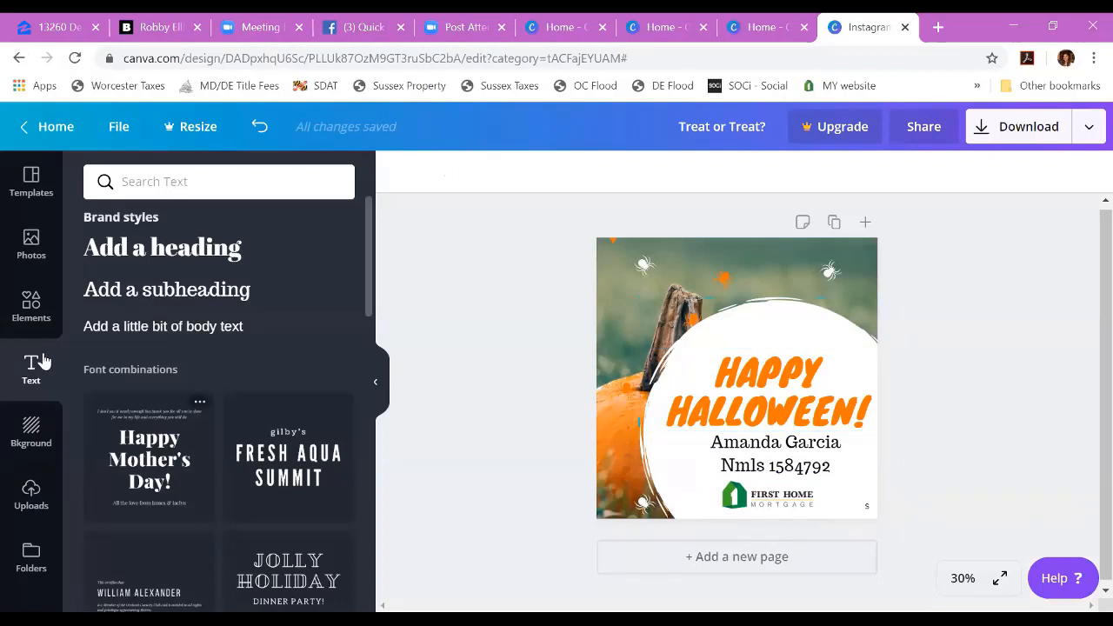
# Step: Browse the available design elements, from the Halloween graphics, shapes and lines through to the themed icon categories
pyautogui.click(41, 307)
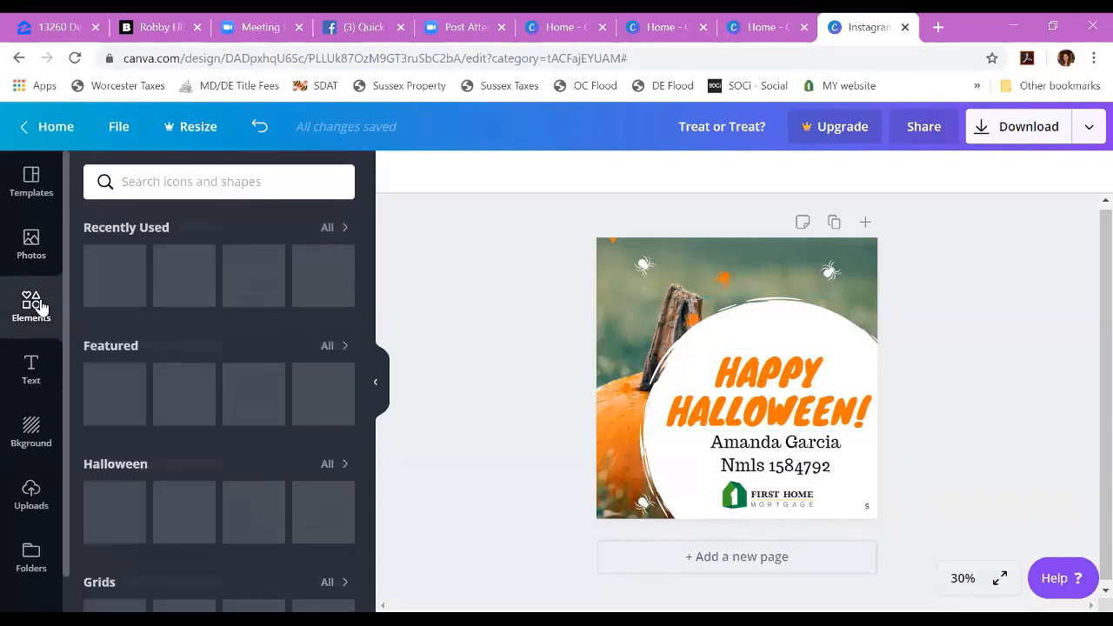
pyautogui.scroll(-1, 277, 337)
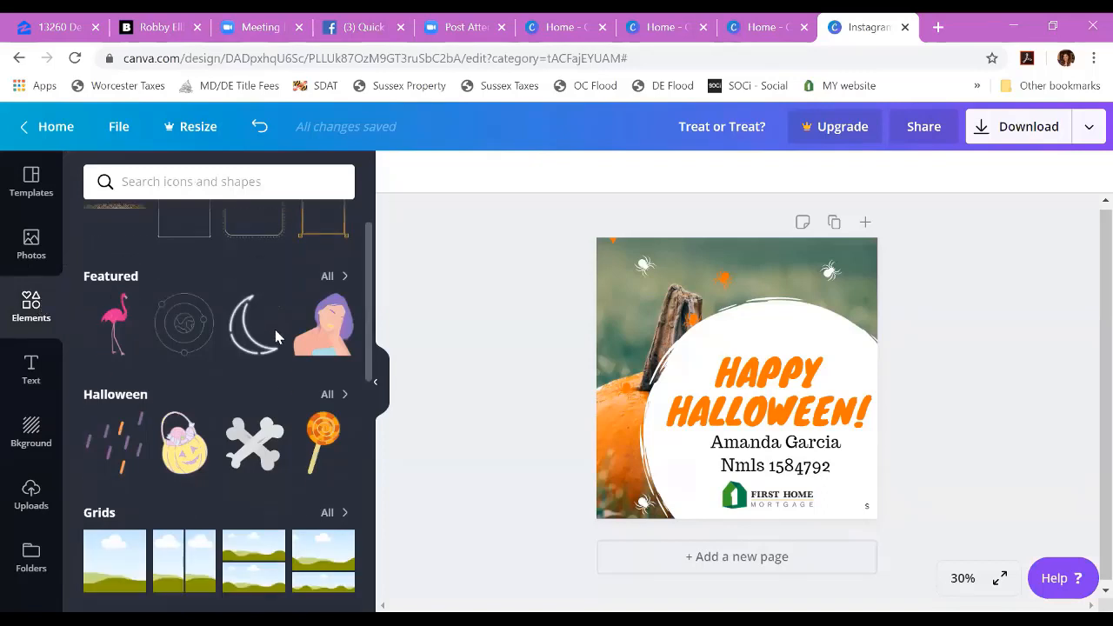
pyautogui.scroll(-1, 277, 337)
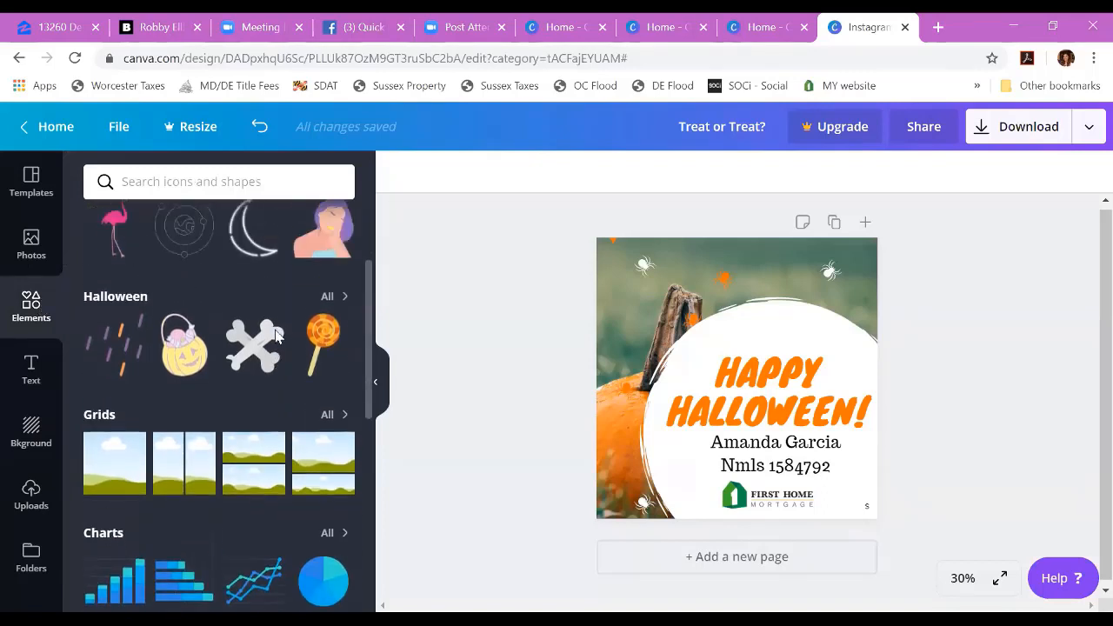
pyautogui.scroll(2, 276, 338)
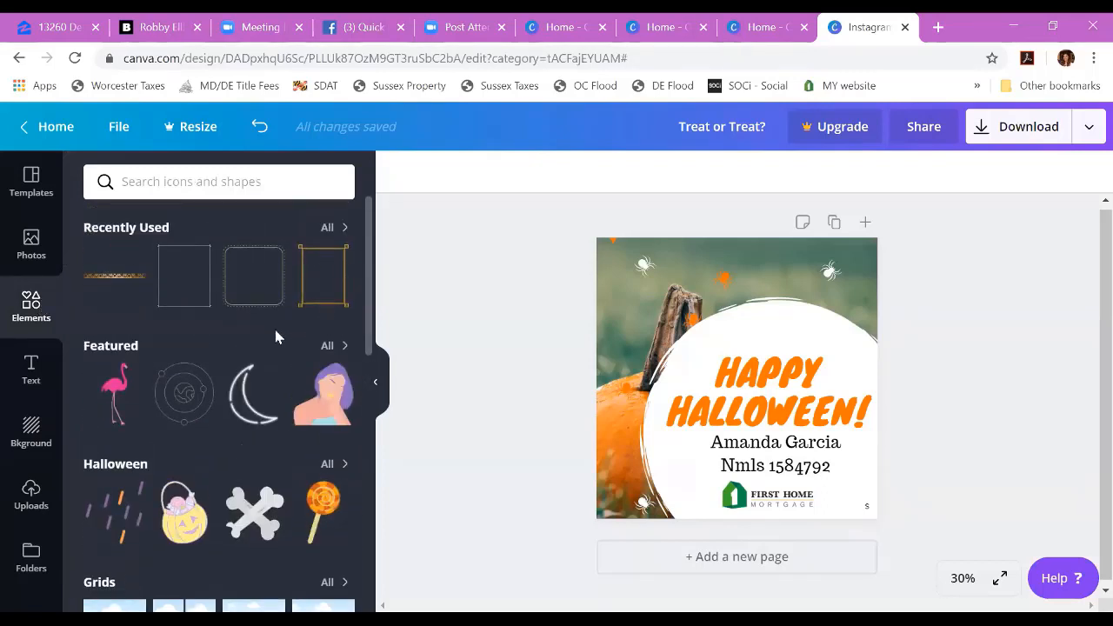
pyautogui.scroll(-8, 275, 336)
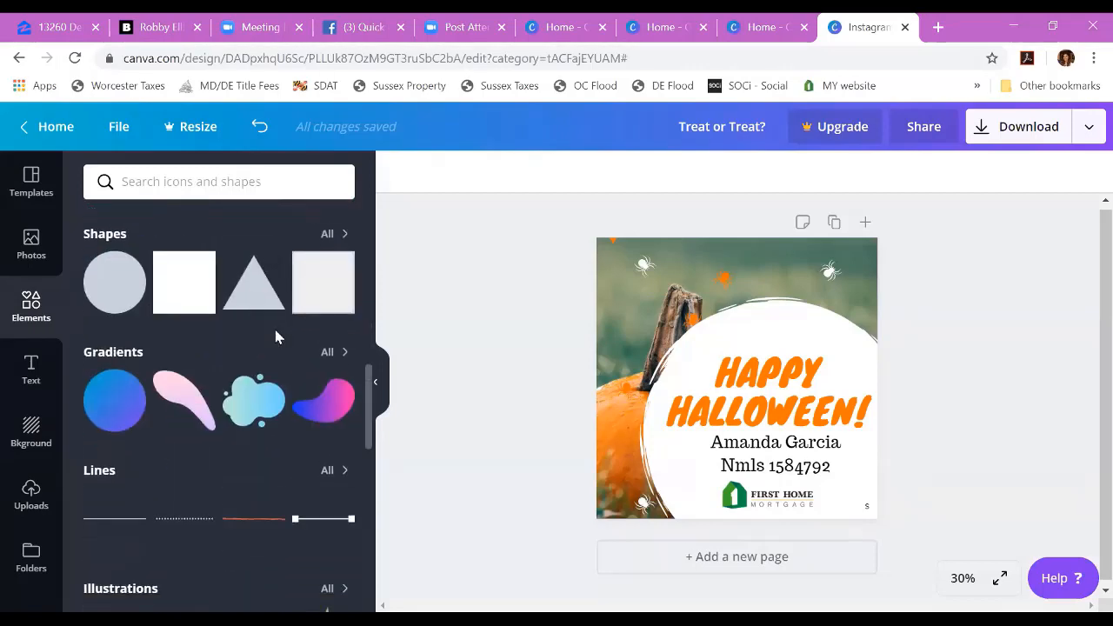
pyautogui.scroll(-8, 275, 337)
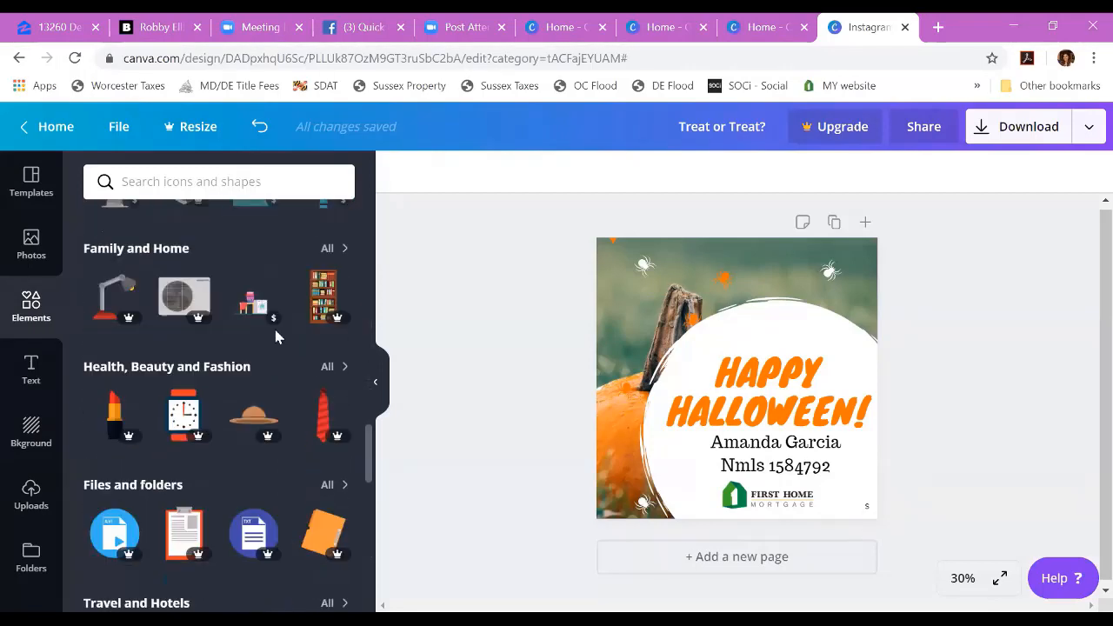
pyautogui.scroll(-6, 275, 337)
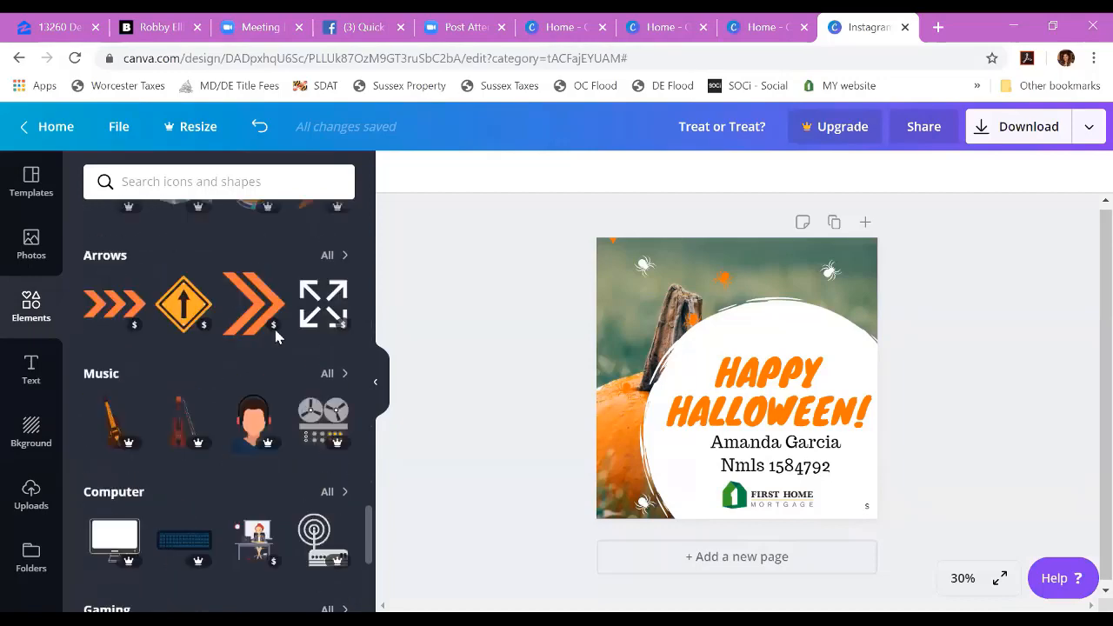
pyautogui.scroll(-8, 275, 337)
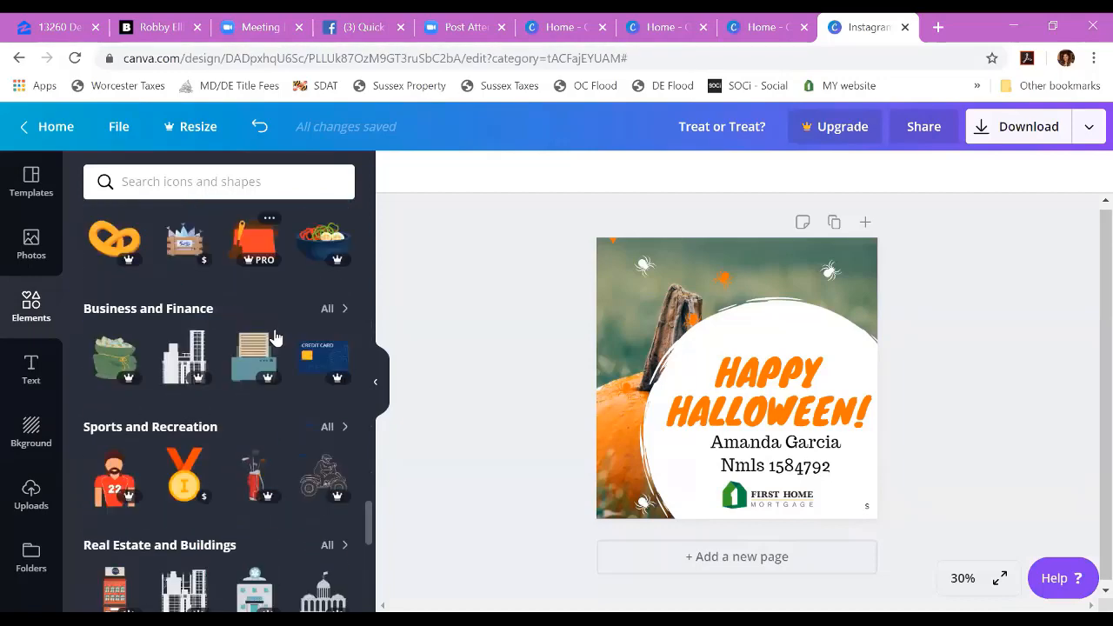
pyautogui.scroll(-8, 274, 337)
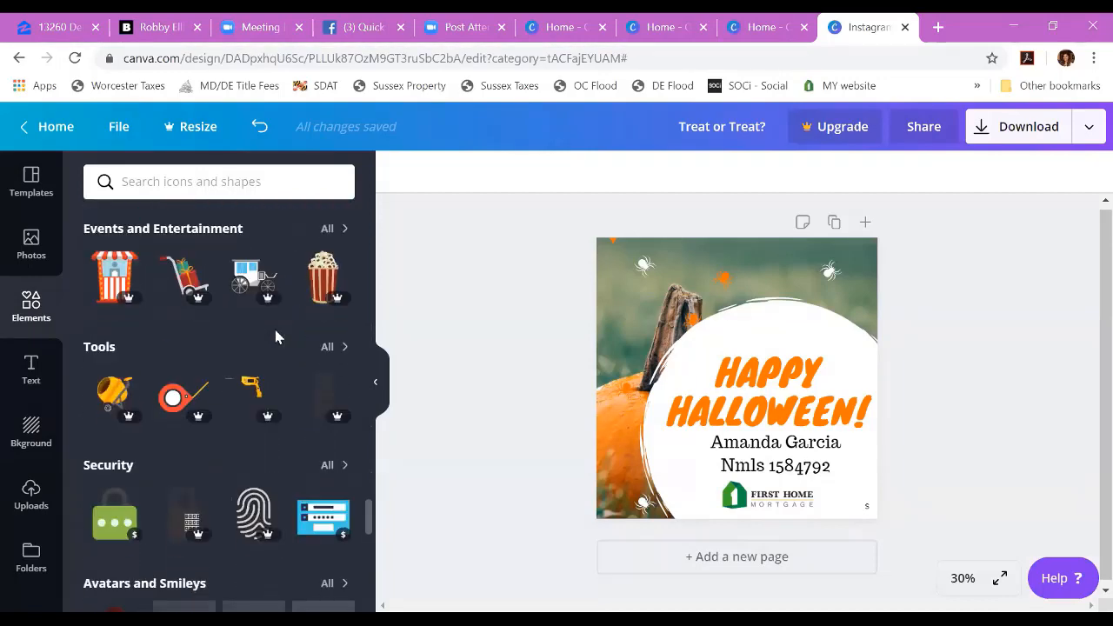
pyautogui.scroll(-6, 275, 337)
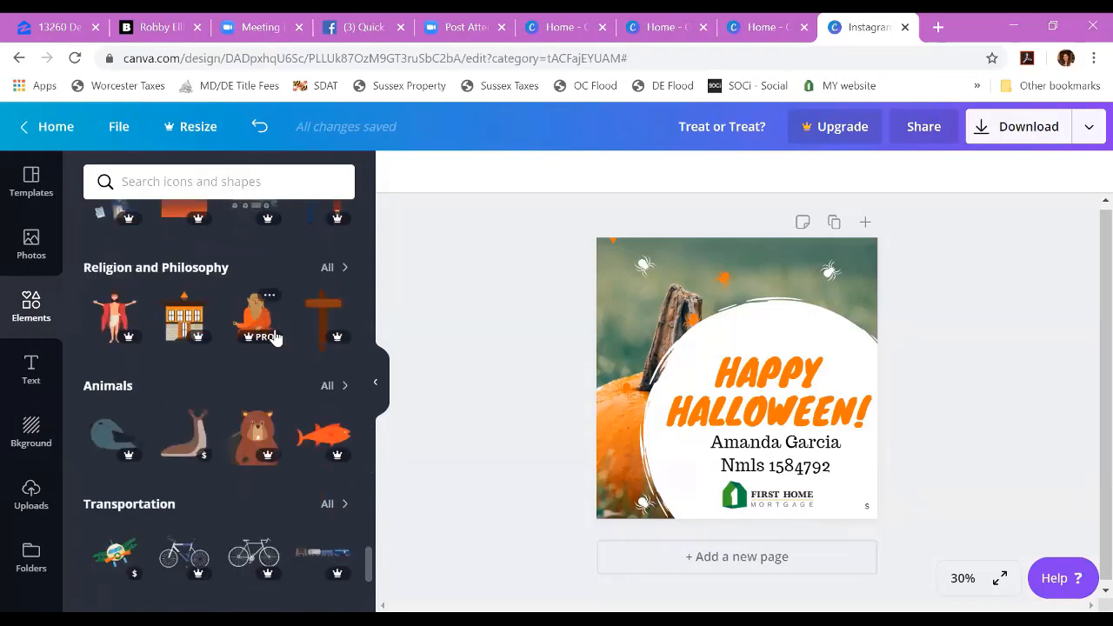
pyautogui.scroll(-1, 275, 336)
pyautogui.scroll(15, 274, 337)
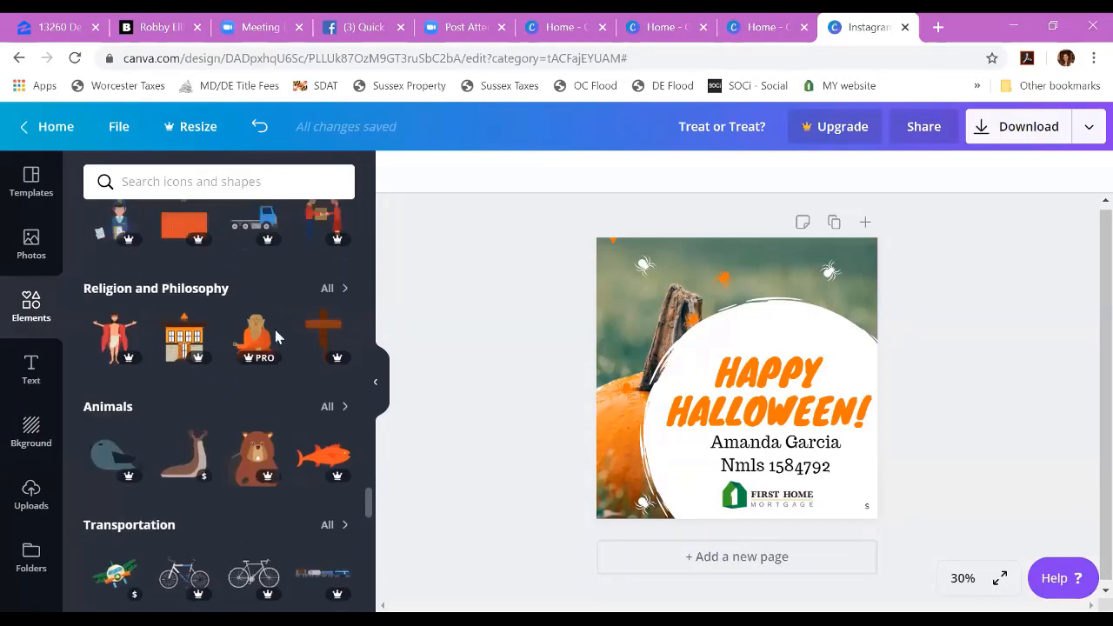
pyautogui.scroll(10, 275, 337)
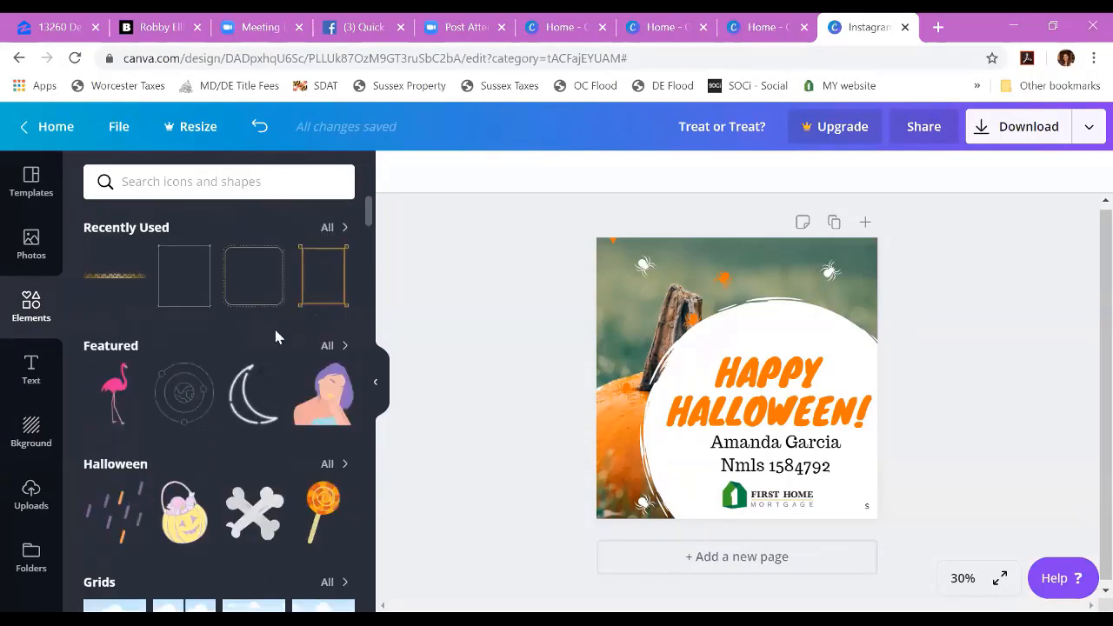
# Step: Look through the uploaded images and the design folders, and return to the "halloween" template results
pyautogui.click(35, 494)
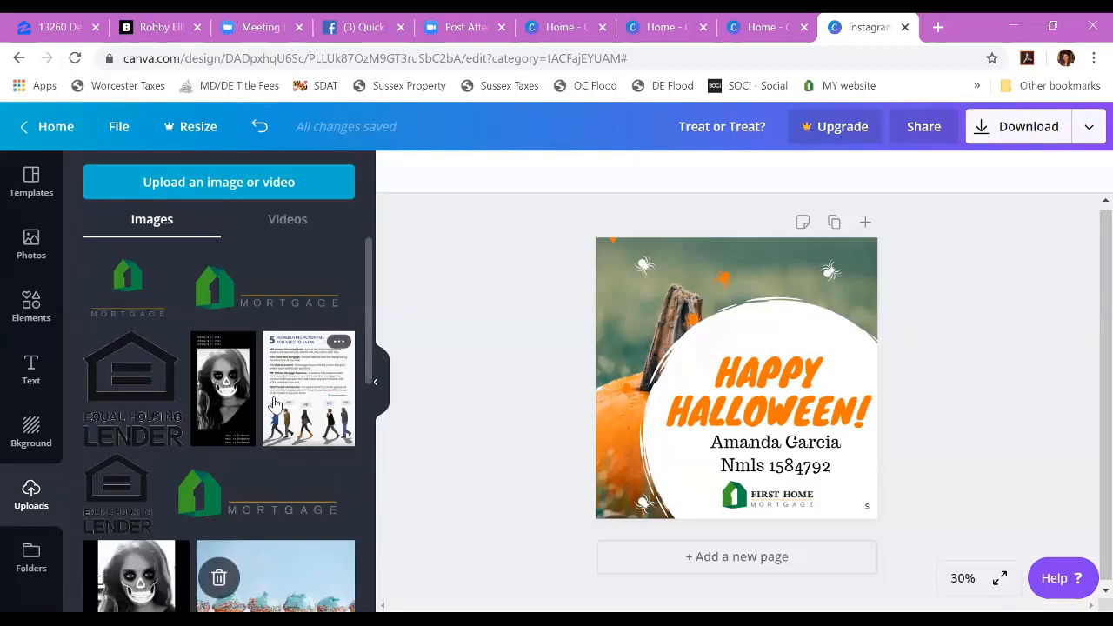
pyautogui.scroll(-5, 275, 403)
pyautogui.scroll(1, 274, 403)
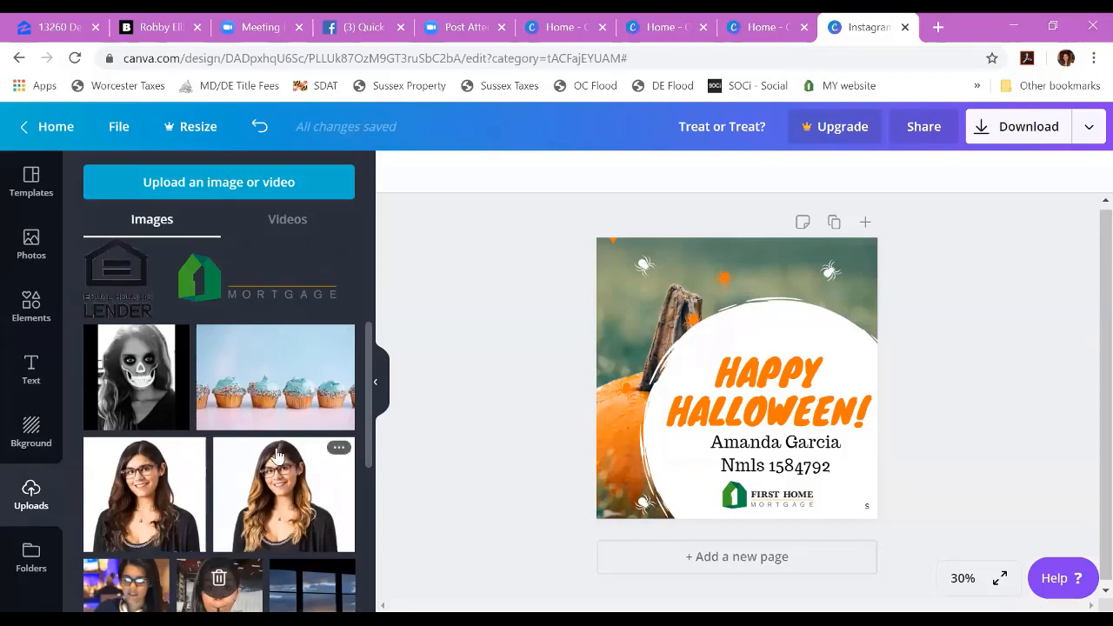
pyautogui.scroll(-5, 274, 457)
pyautogui.scroll(-10, 276, 456)
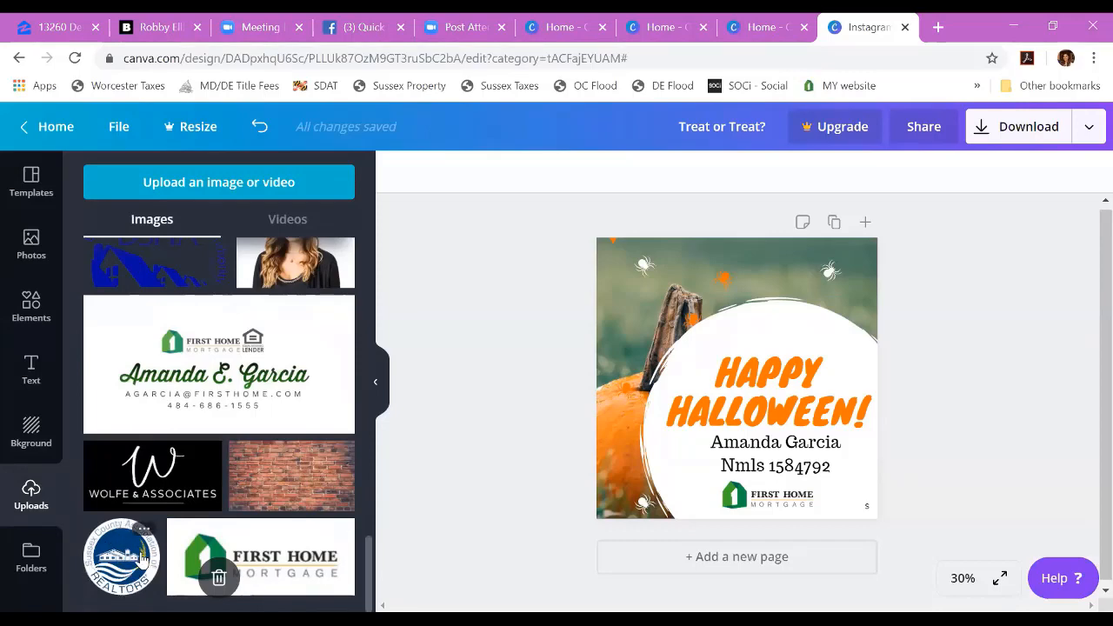
pyautogui.scroll(5, 323, 441)
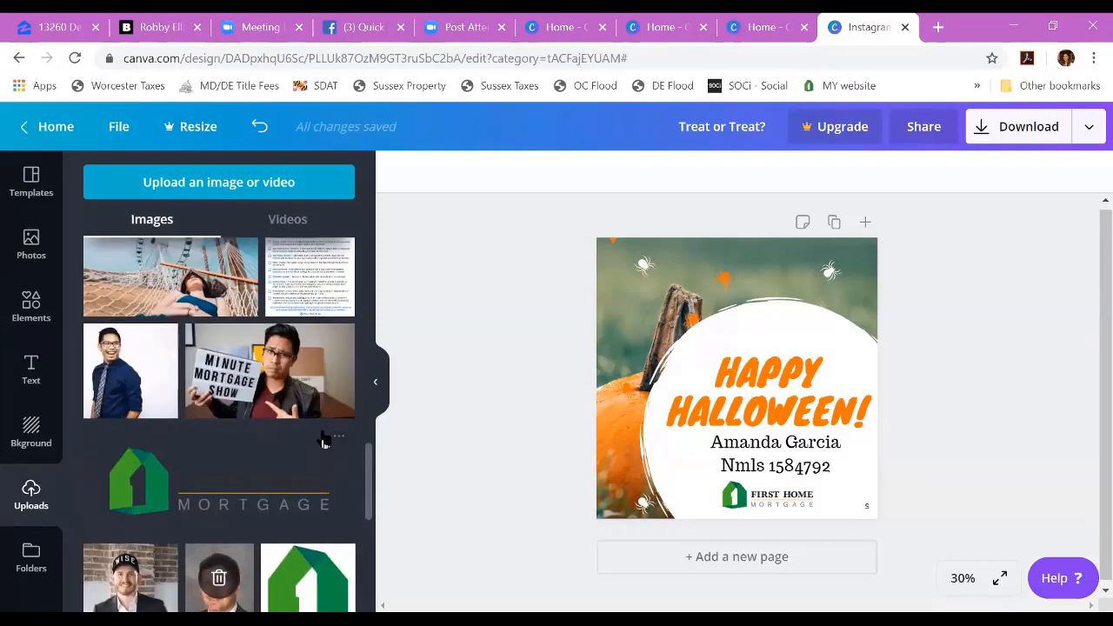
pyautogui.scroll(5, 323, 441)
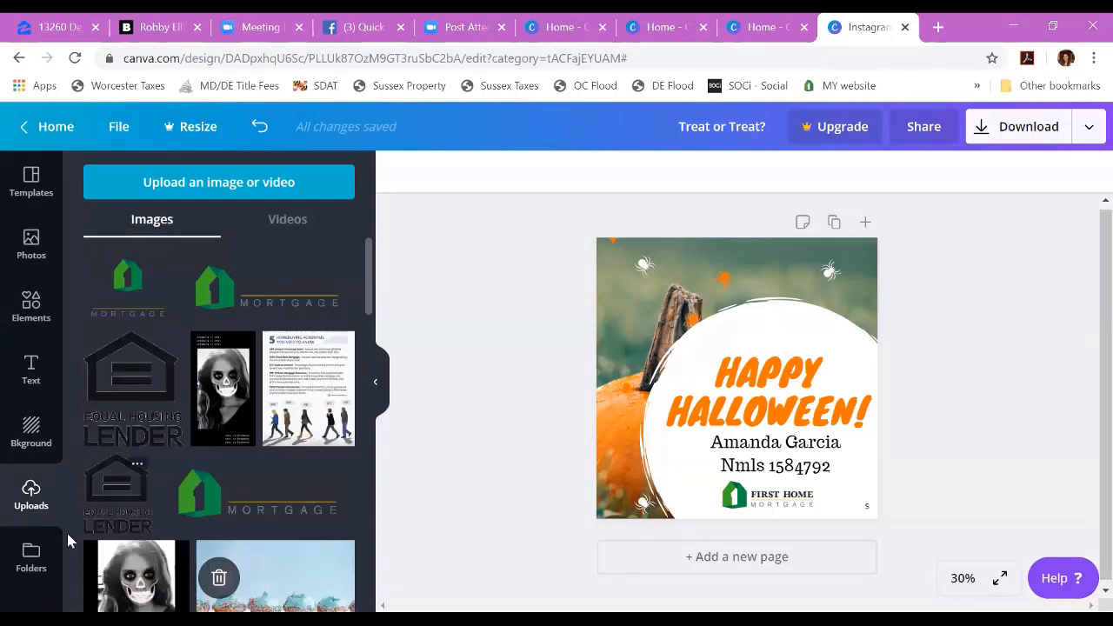
pyautogui.click(19, 553)
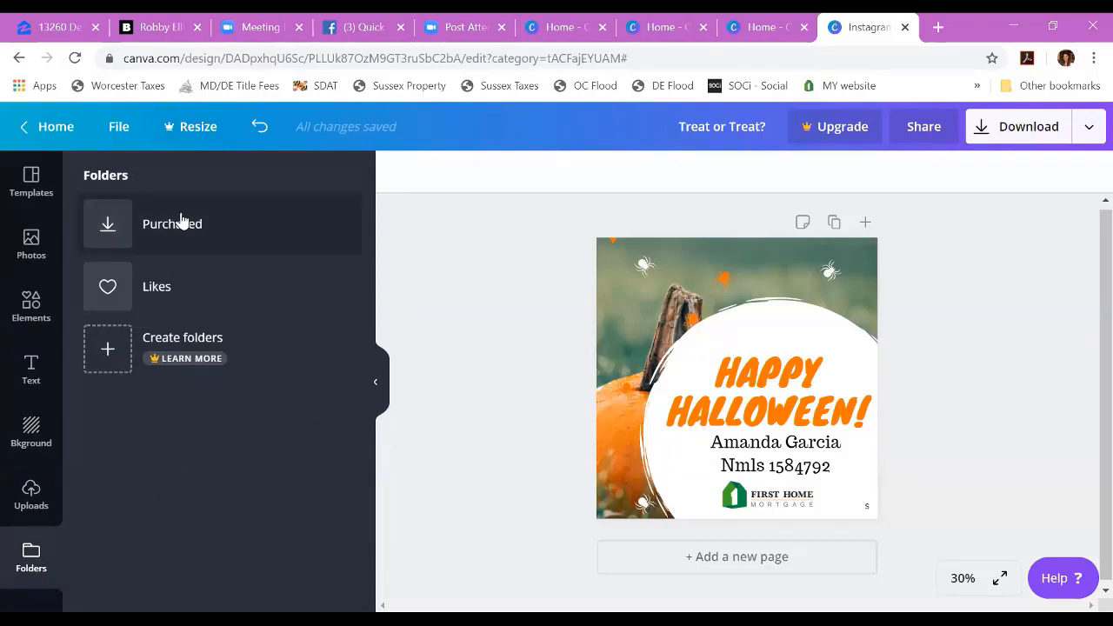
pyautogui.click(30, 180)
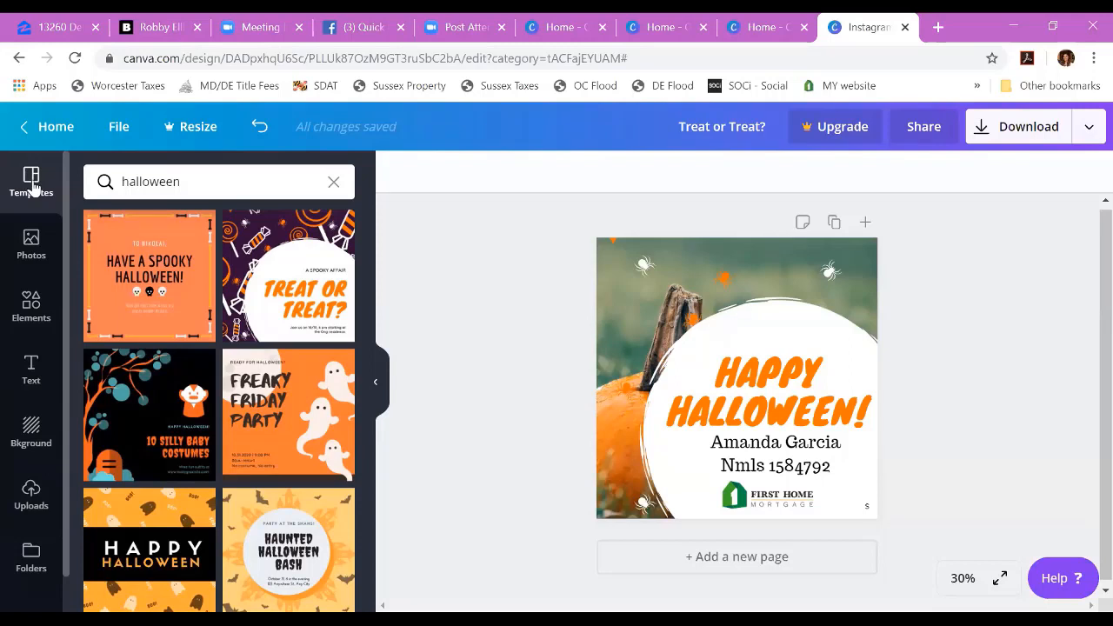
# Step: Return to the home page and reopen the "Treat or Treat?" design from the saved designs
pyautogui.click(55, 126)
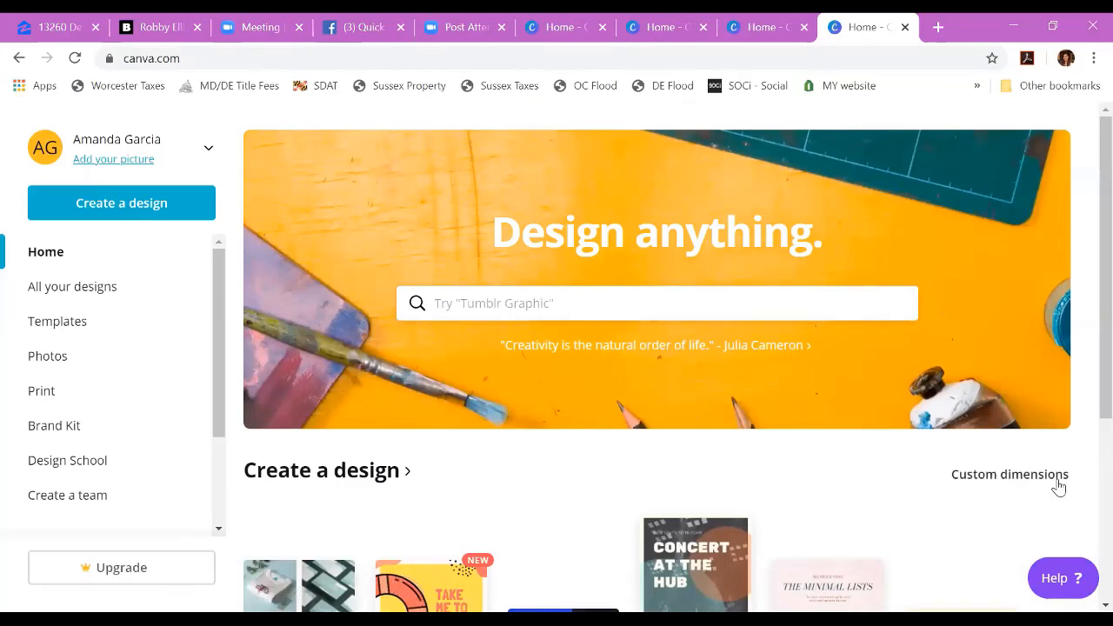
pyautogui.scroll(-5, 954, 390)
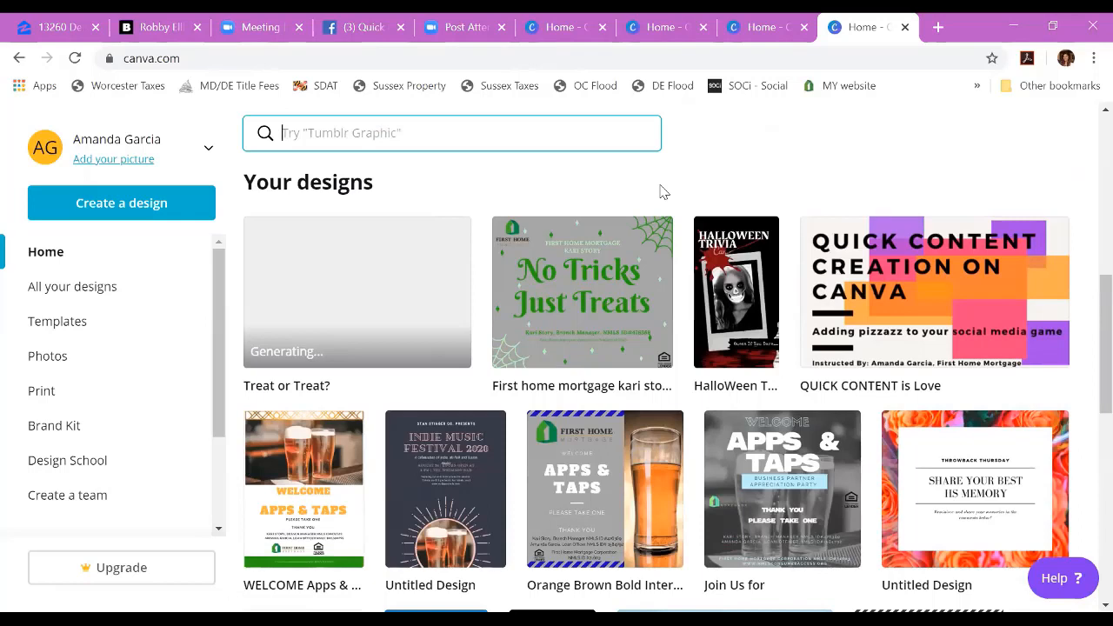
pyautogui.click(301, 299)
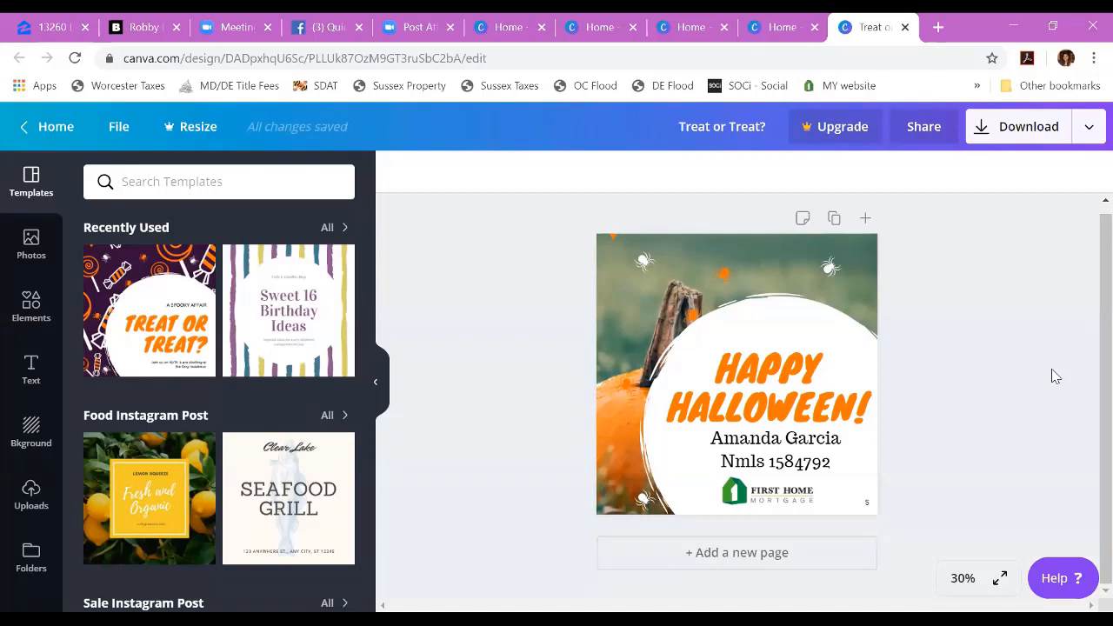
# Step: Examine the file types offered for downloading the Halloween post, from PNG and JPG to PDF and video
pyautogui.click(974, 139)
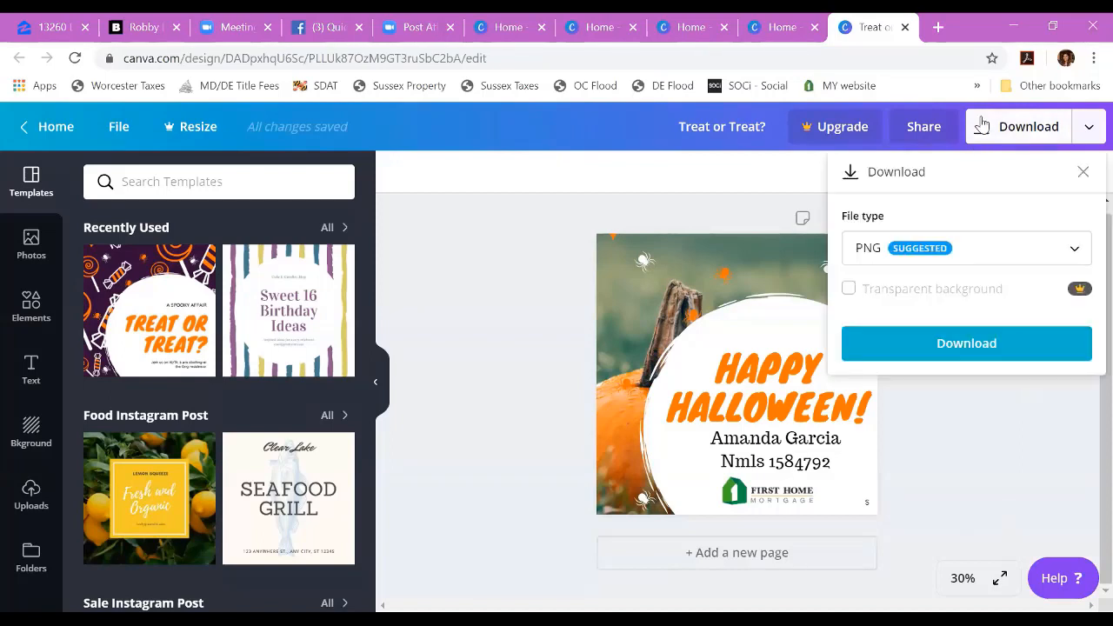
pyautogui.click(1090, 251)
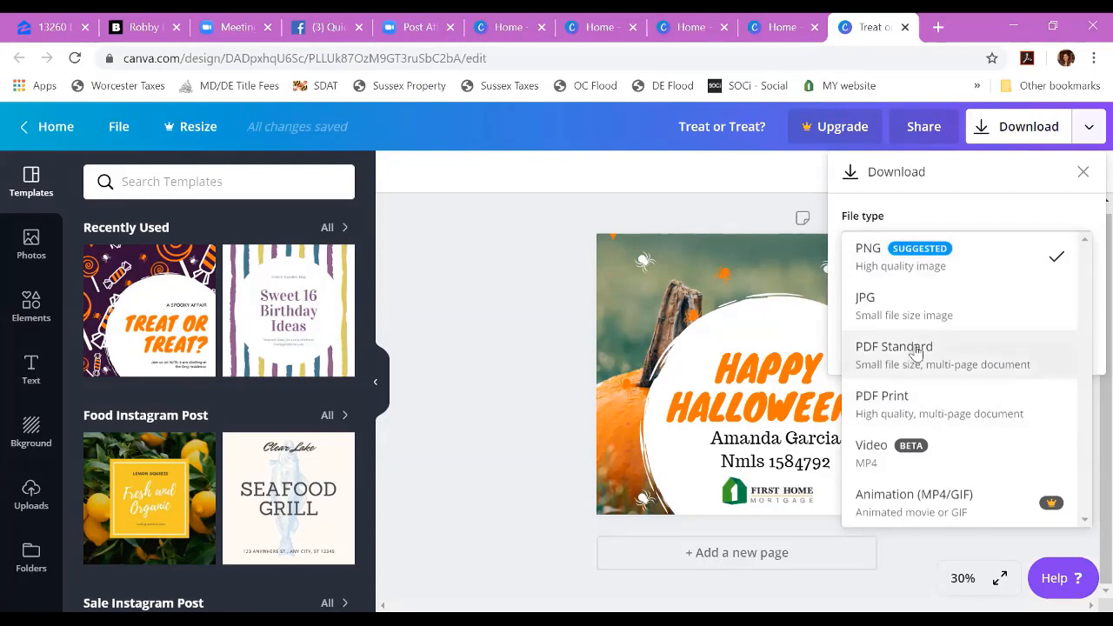
pyautogui.click(412, 310)
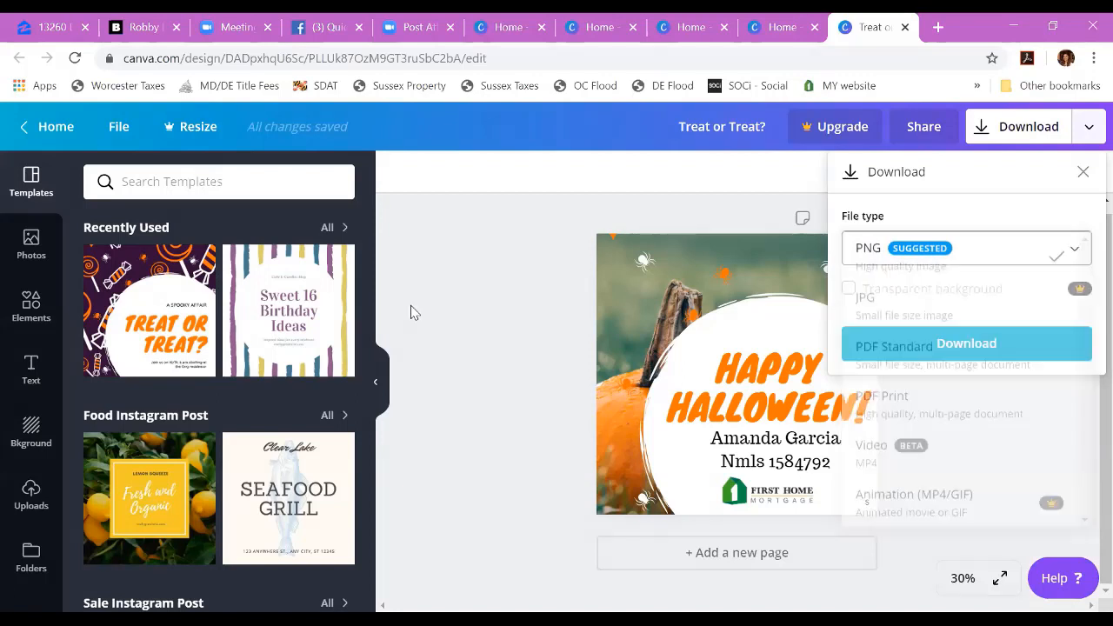
# Step: Go back to the home page and create a new 8.5 × 11 in Flyer design from the suggested formats
pyautogui.click(45, 126)
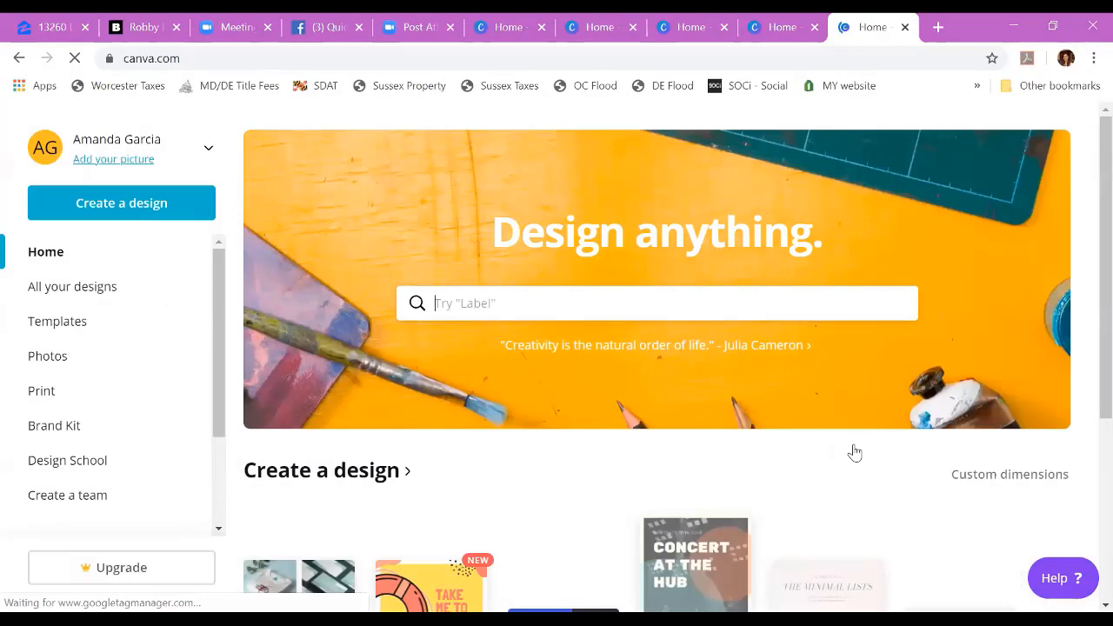
pyautogui.scroll(-3, 391, 293)
pyautogui.scroll(2, 391, 293)
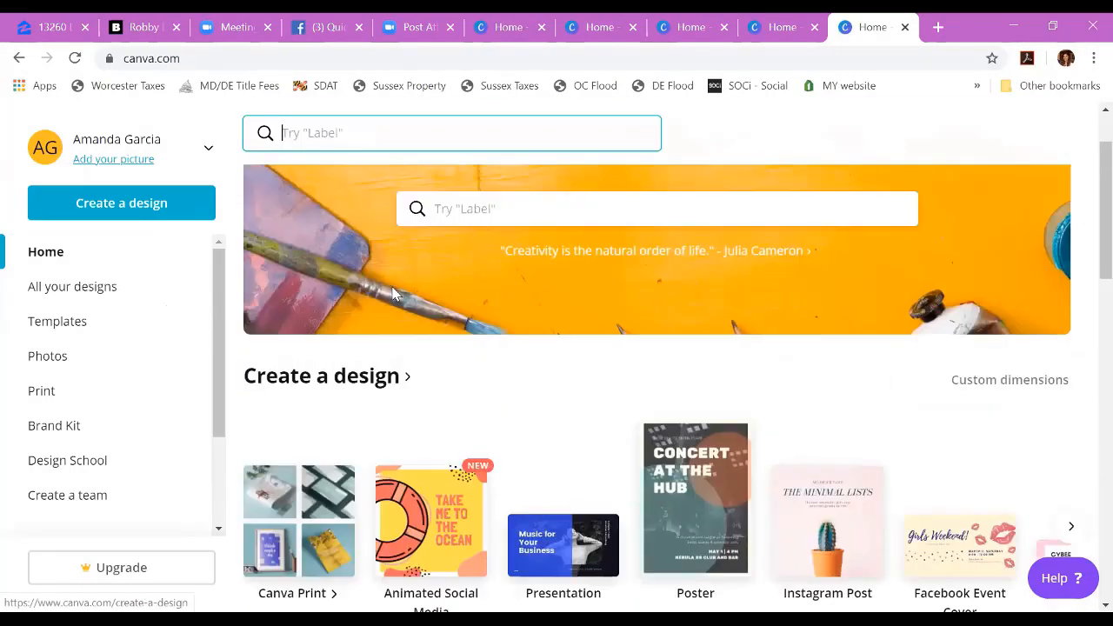
pyautogui.click(472, 215)
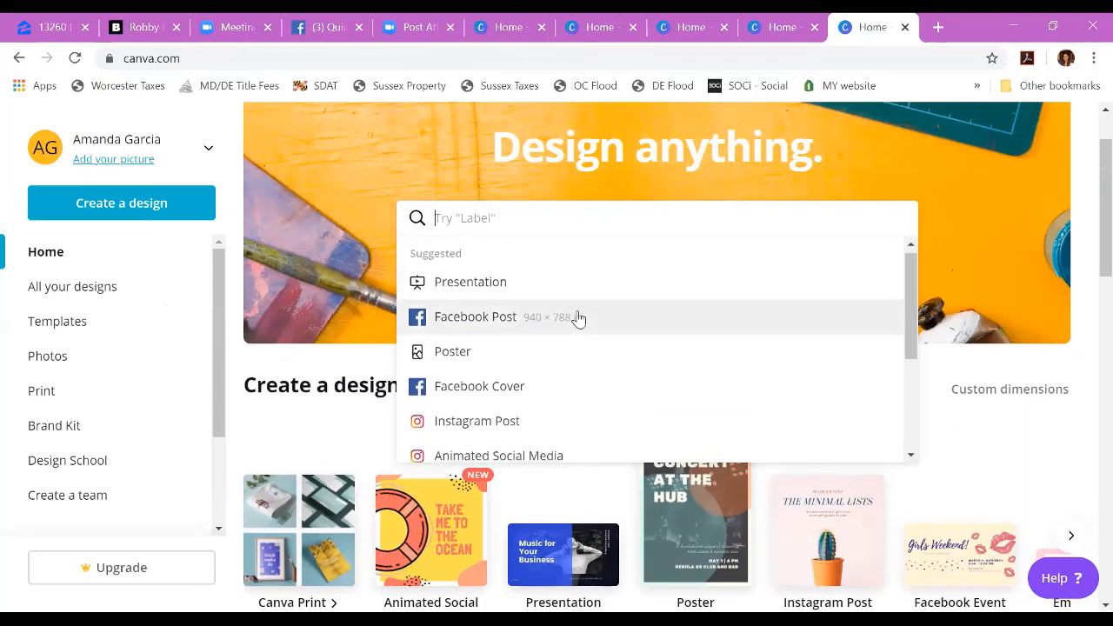
pyautogui.scroll(-1, 574, 318)
pyautogui.scroll(-2, 636, 354)
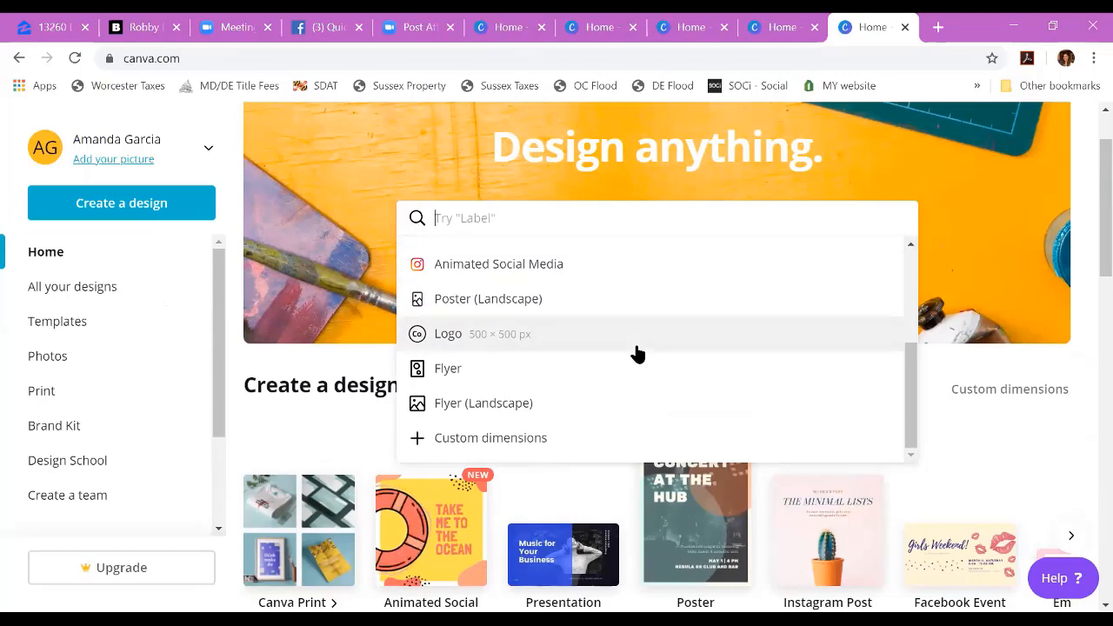
pyautogui.click(551, 368)
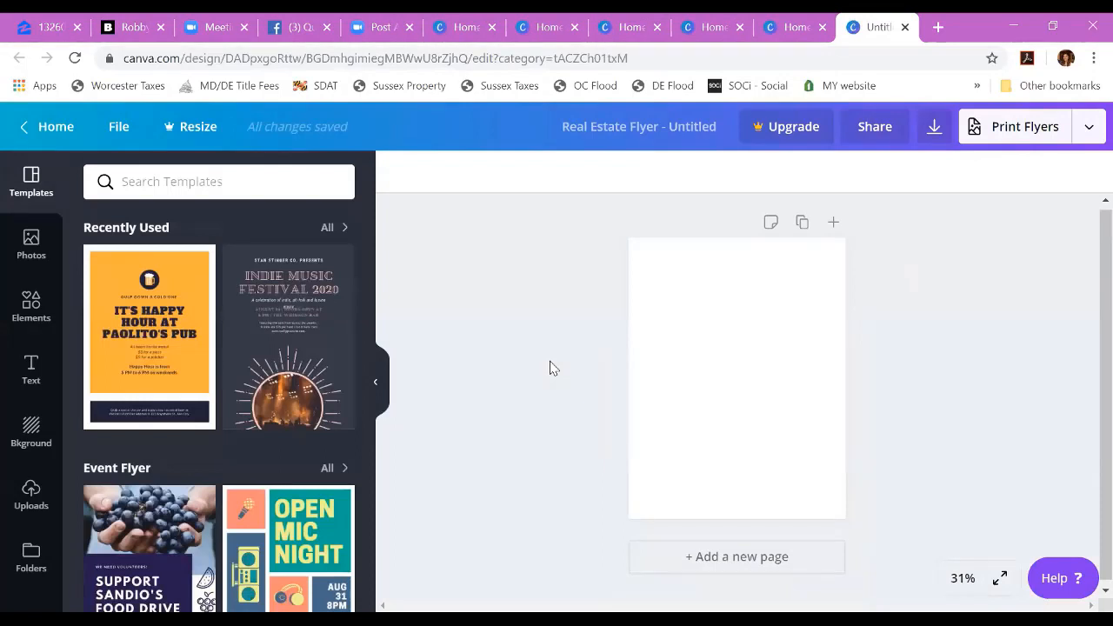
# Step: Search the flyer templates for "happy hour" and browse the designs
pyautogui.click(154, 180)
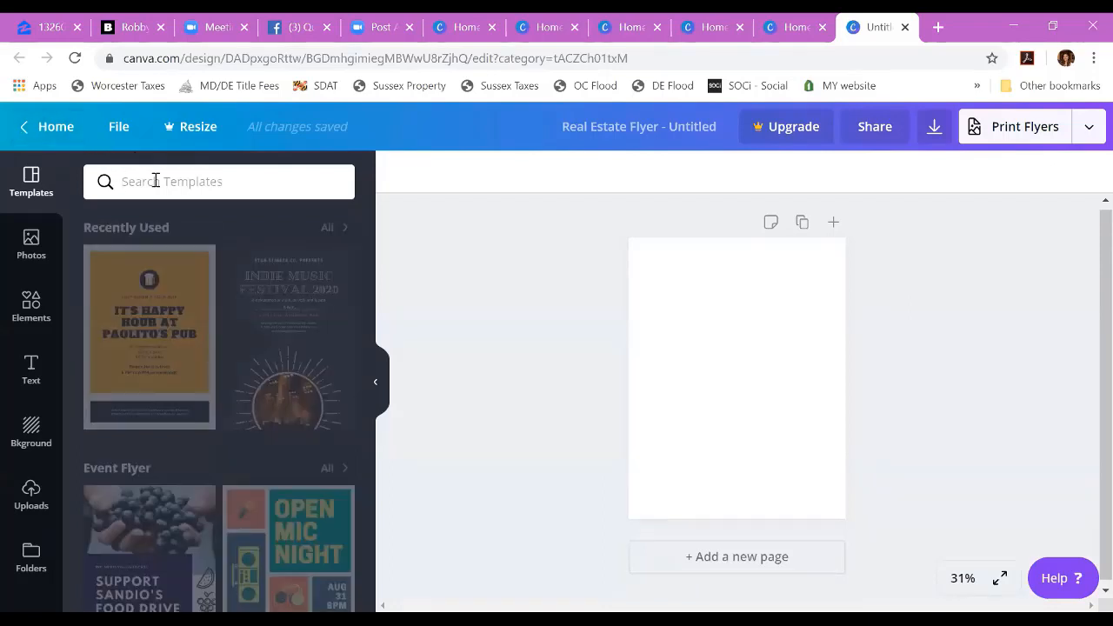
pyautogui.write('happy hour')
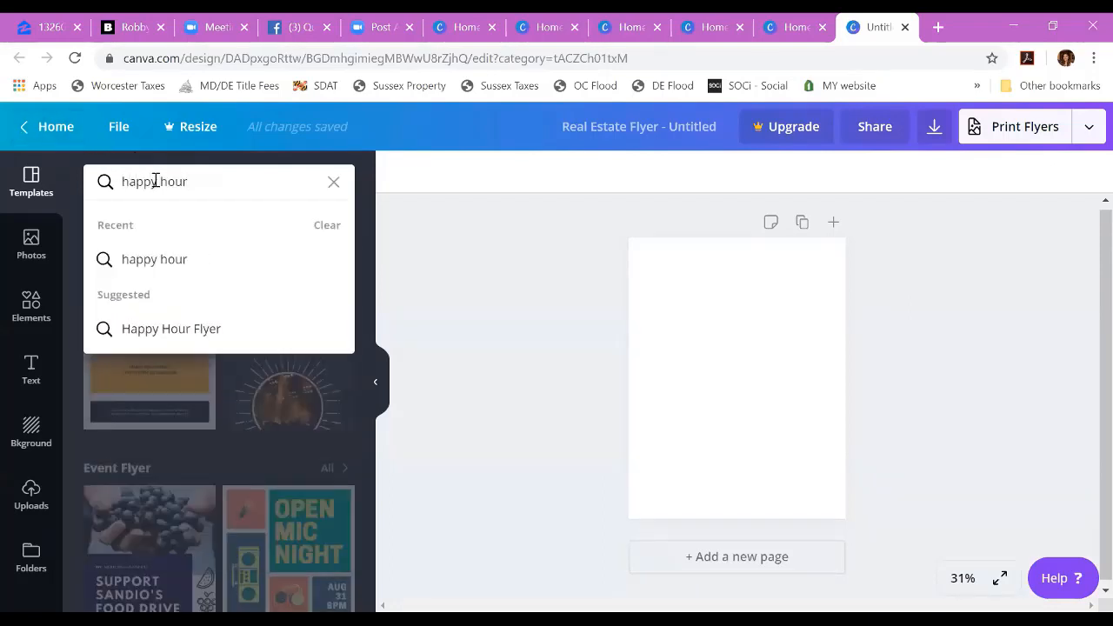
pyautogui.click(174, 258)
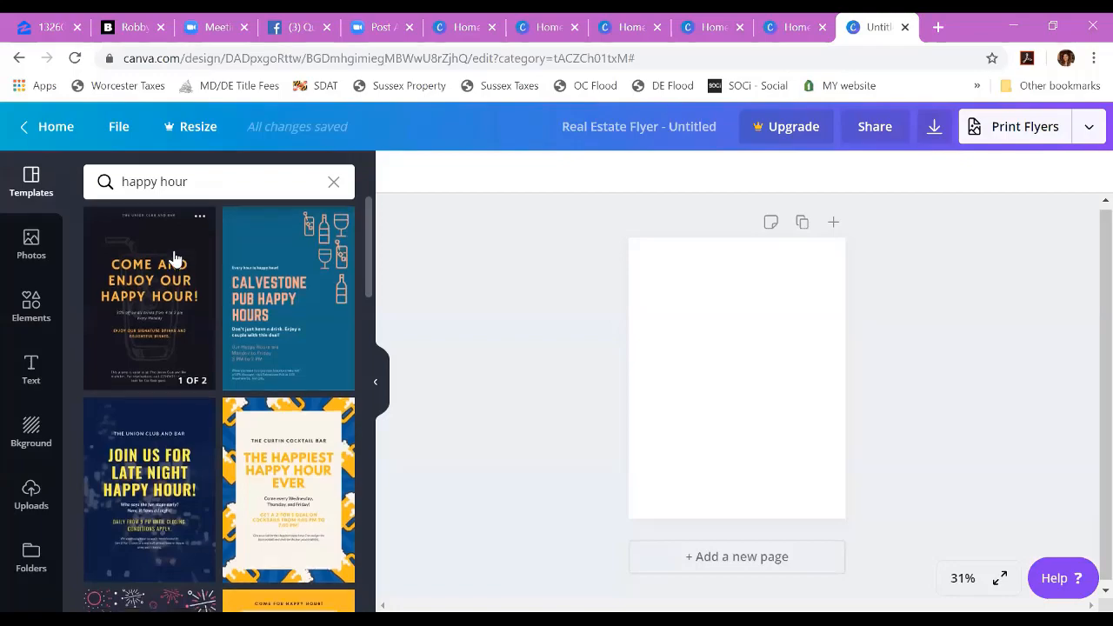
pyautogui.scroll(-5, 174, 257)
pyautogui.scroll(-10, 174, 258)
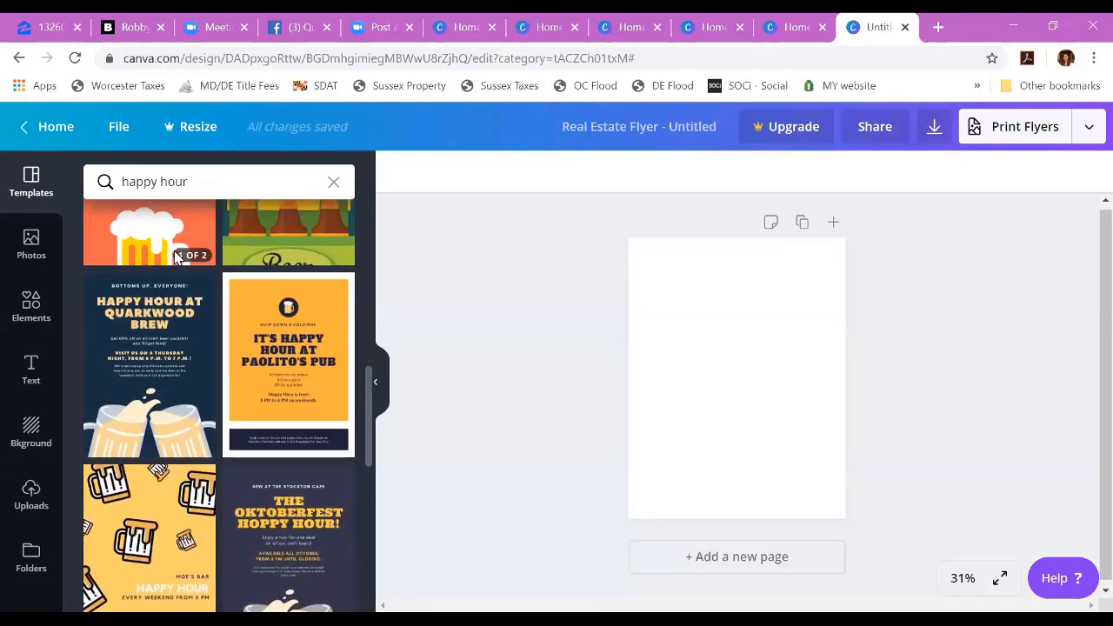
pyautogui.scroll(15, 174, 258)
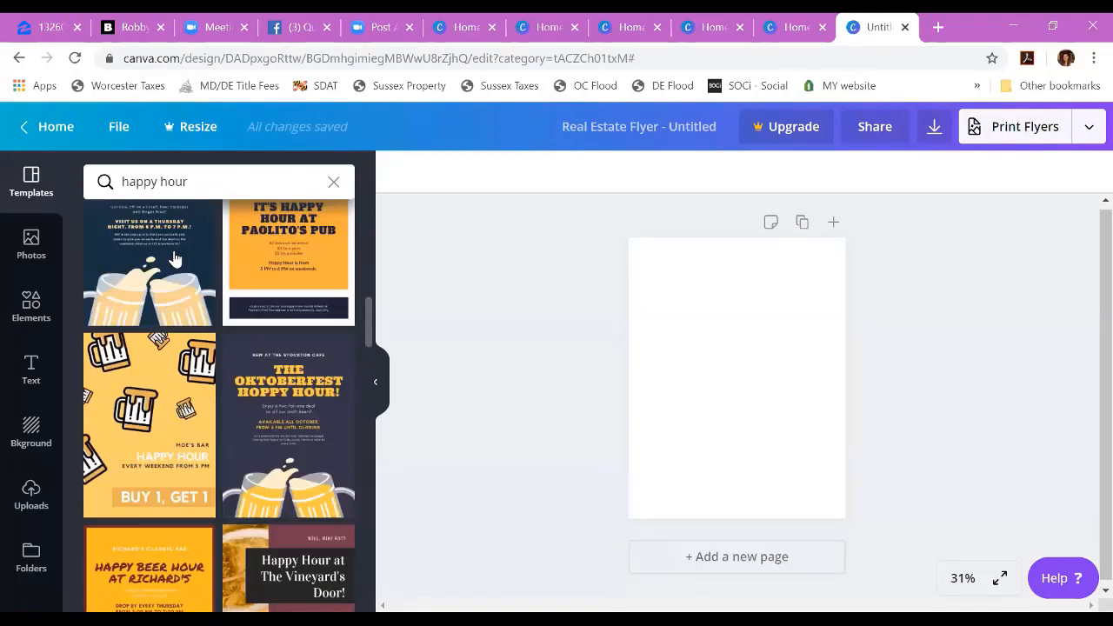
# Step: Refine the template search to "happy hour fall" and apply the cream page of the Cream and Orange Foliage Border Fall Festival Flyer
pyautogui.click(205, 186)
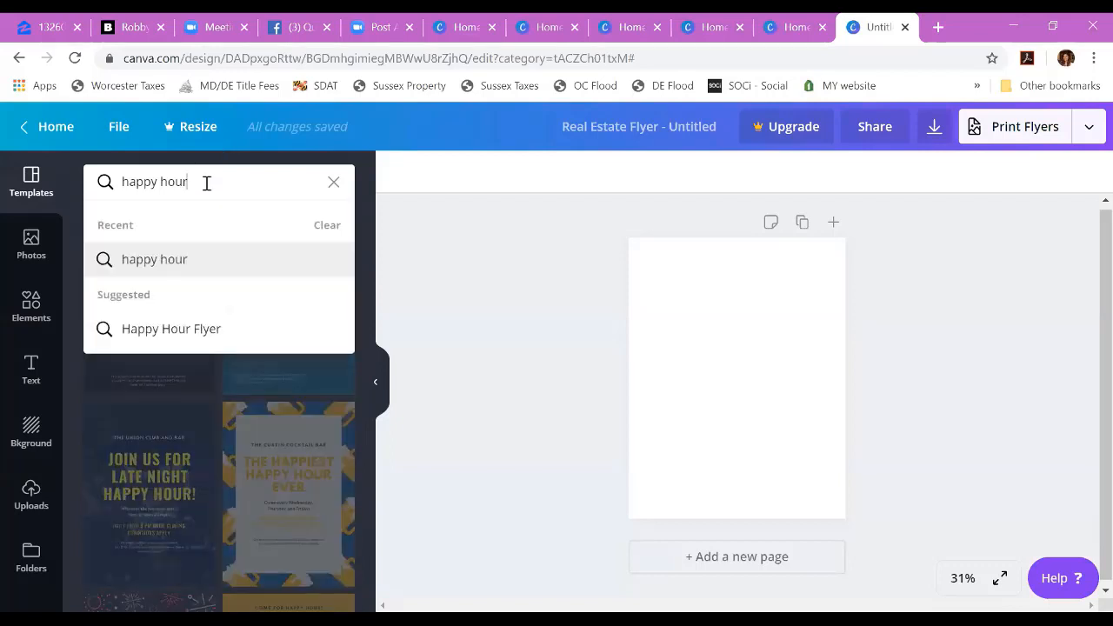
pyautogui.write('fall')
pyautogui.press('Return')
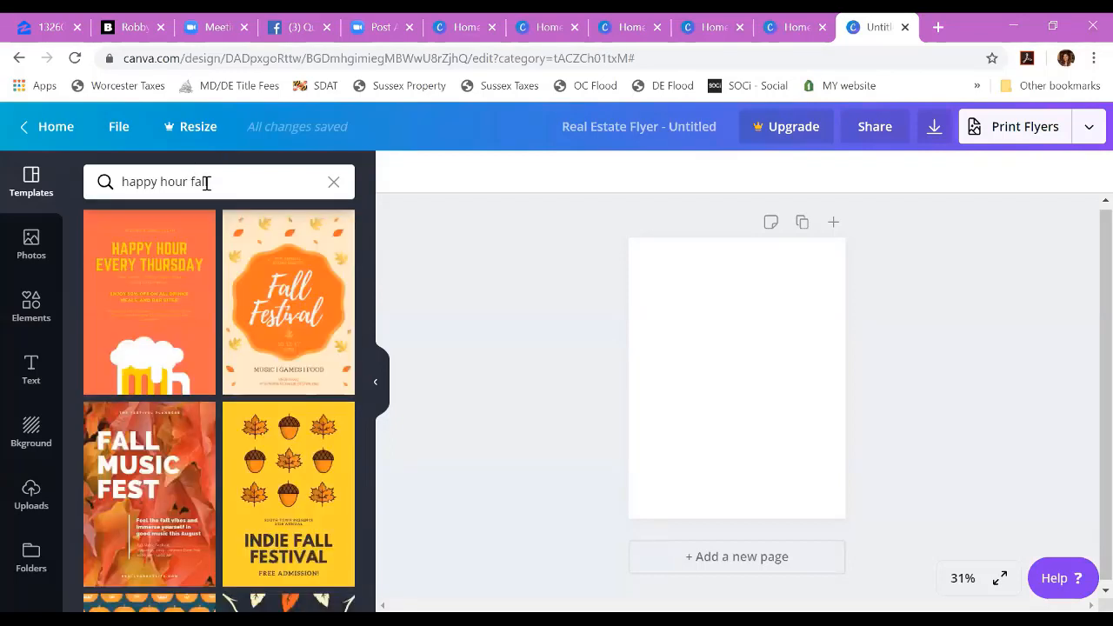
pyautogui.scroll(-1, 237, 332)
pyautogui.scroll(-6, 239, 333)
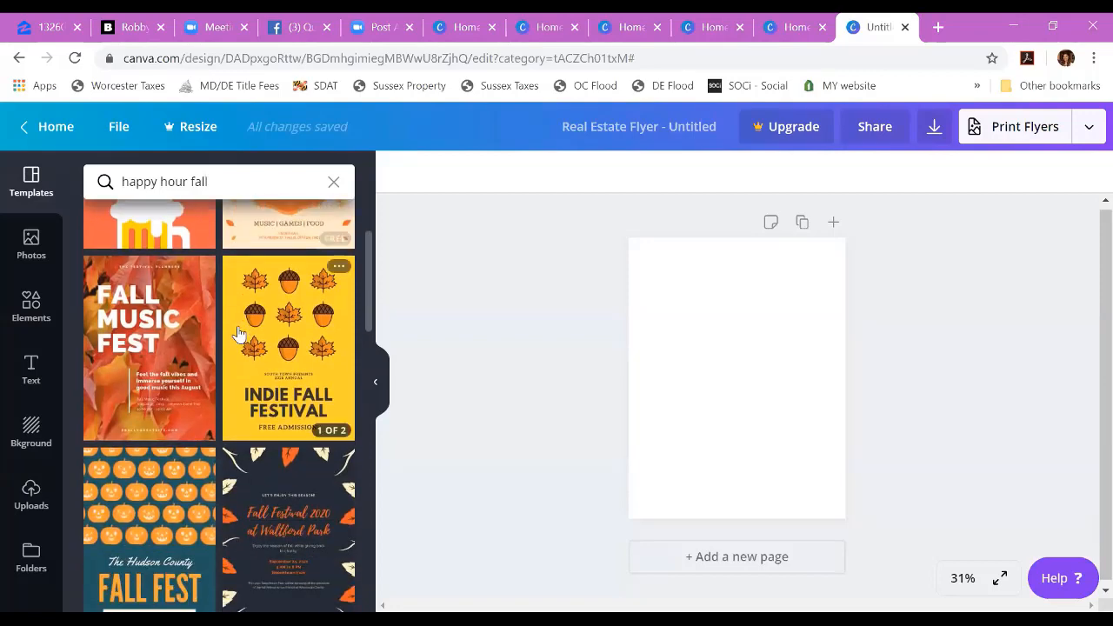
pyautogui.scroll(-5, 238, 333)
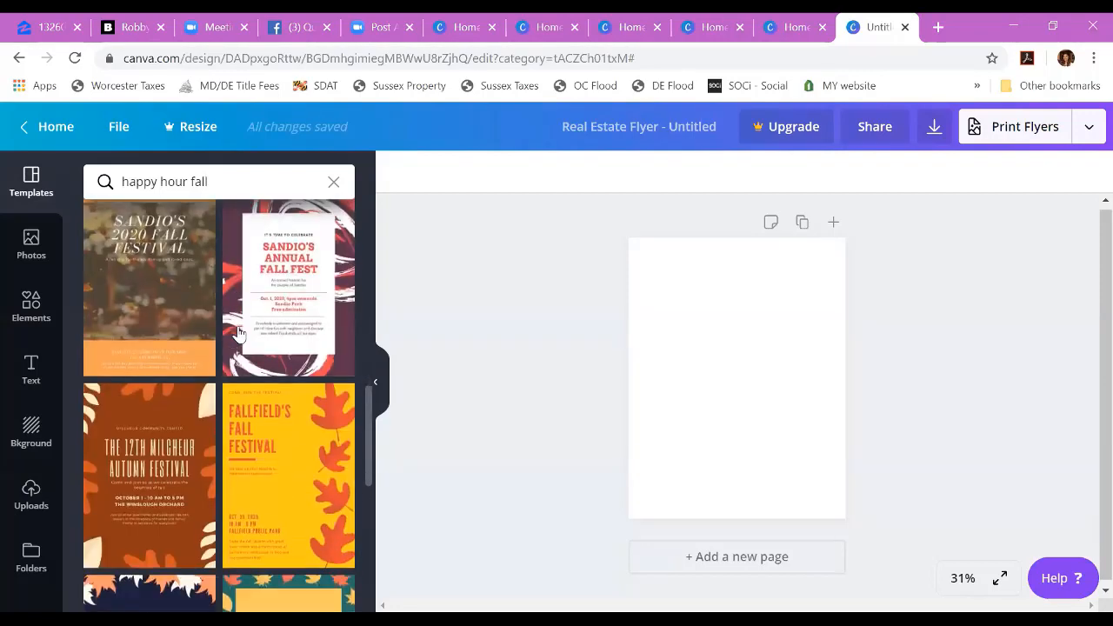
pyautogui.scroll(-3, 238, 333)
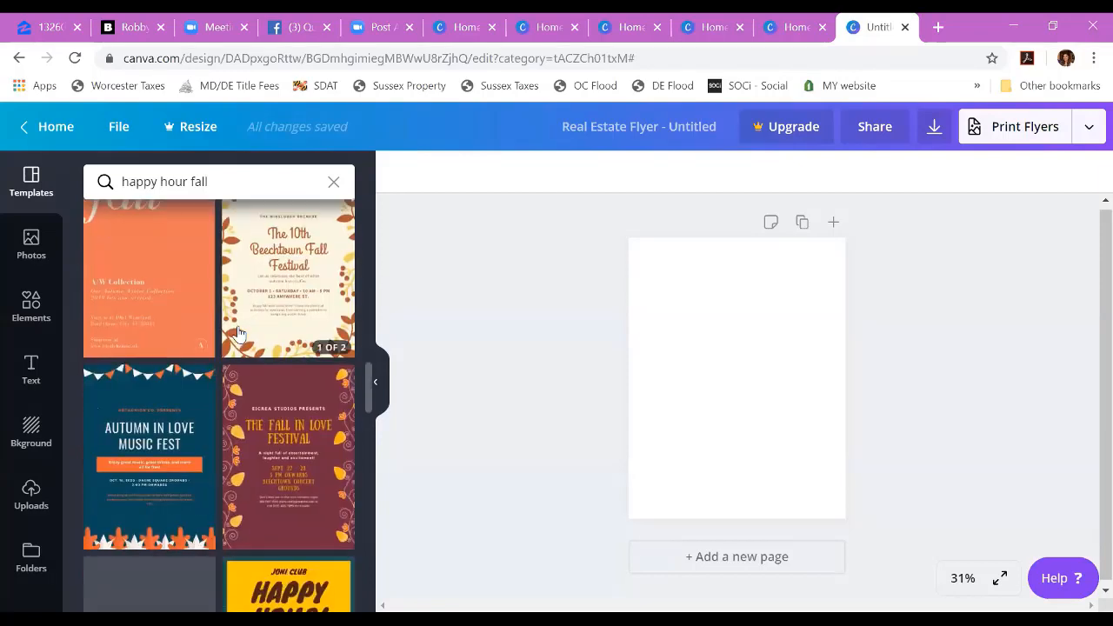
pyautogui.scroll(1, 238, 333)
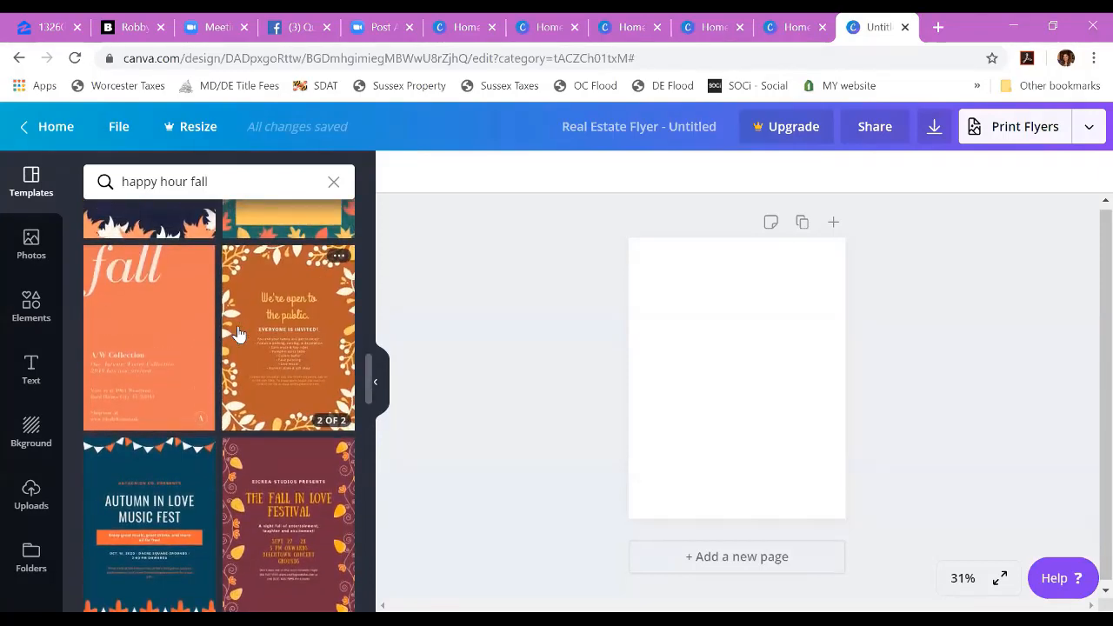
pyautogui.click(238, 333)
pyautogui.click(150, 351)
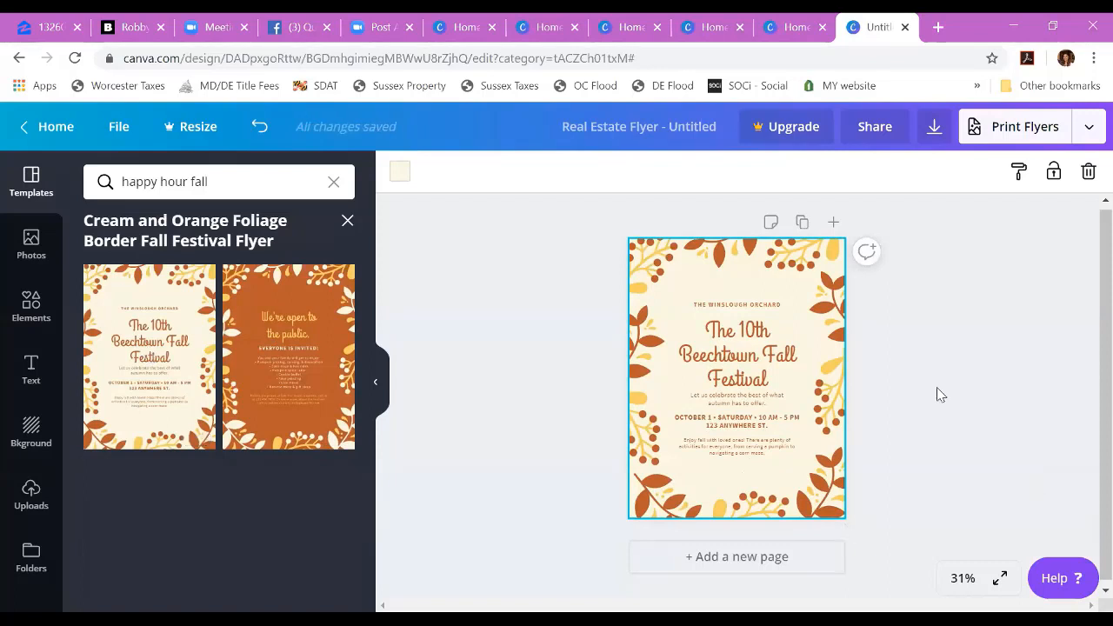
# Step: Preview the fall festival flyer in full screen and return to the editor
pyautogui.moveTo(863, 387); pyautogui.dragTo(785, 378)
pyautogui.click(1056, 471)
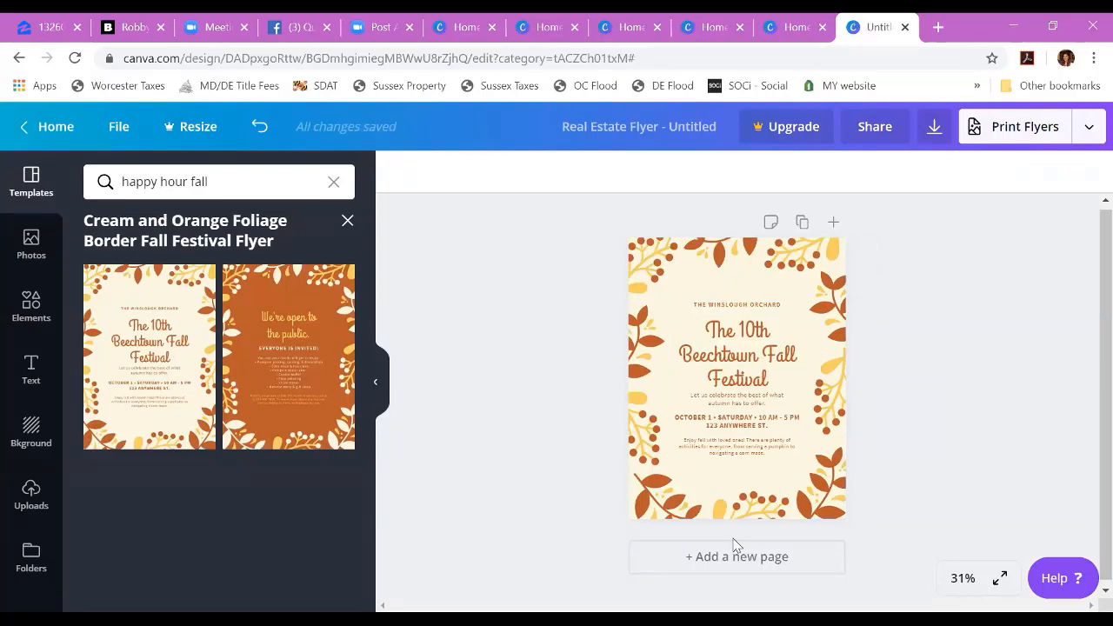
pyautogui.scroll(-1, 1087, 396)
pyautogui.click(998, 578)
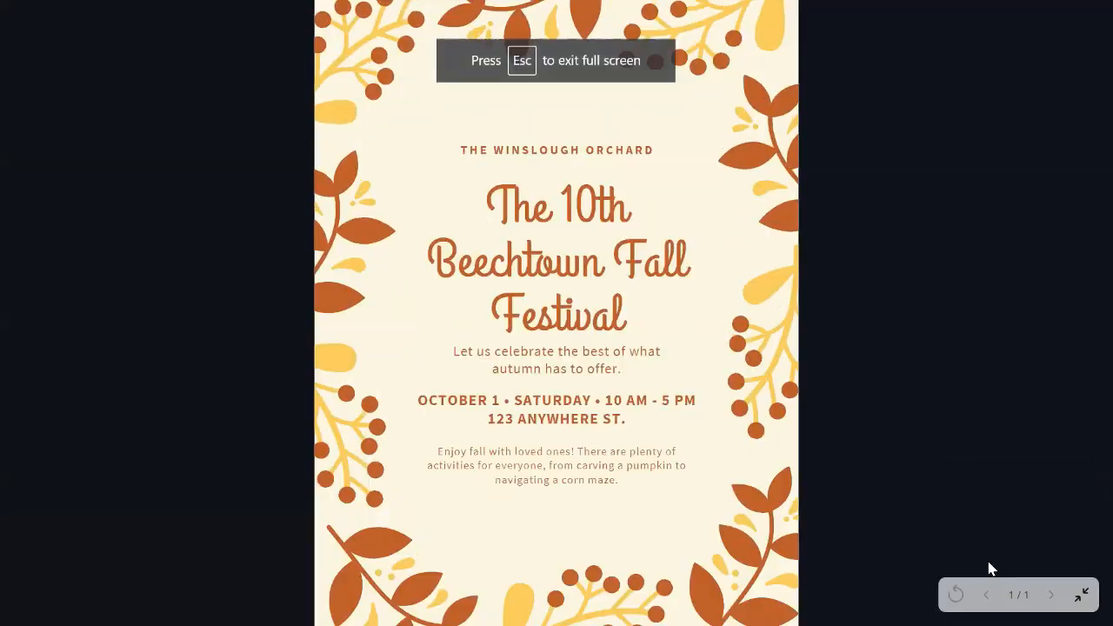
pyautogui.press('Escape')
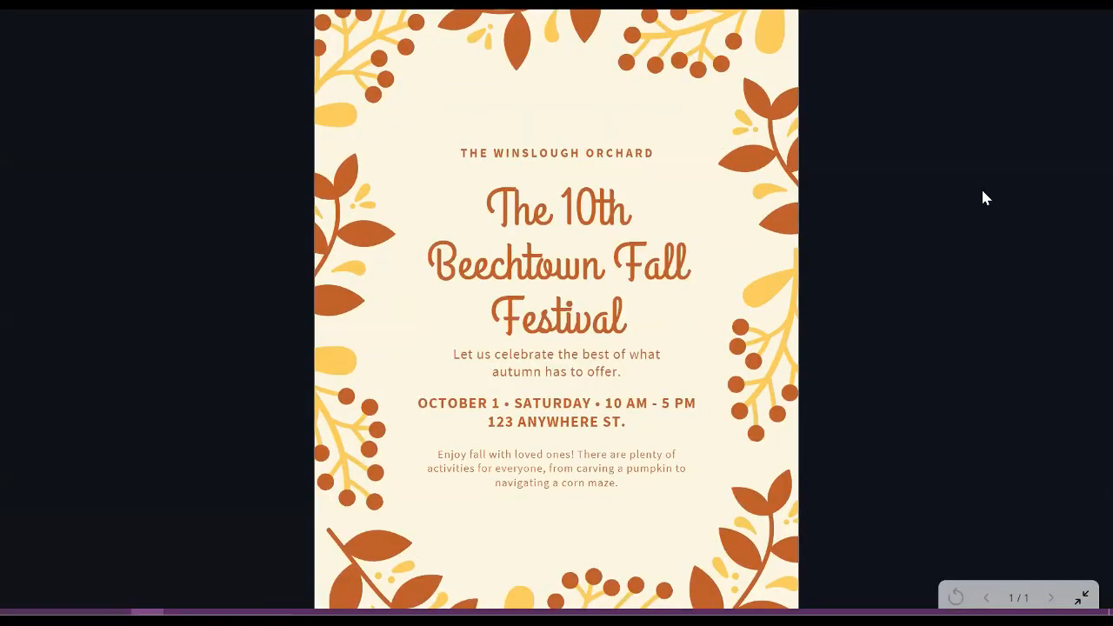
# Step: Recolor the brown leaves at the flyer's top center and the brown berries in its upper-left corner to the pink from the FHMC girlie palette
pyautogui.click(961, 578)
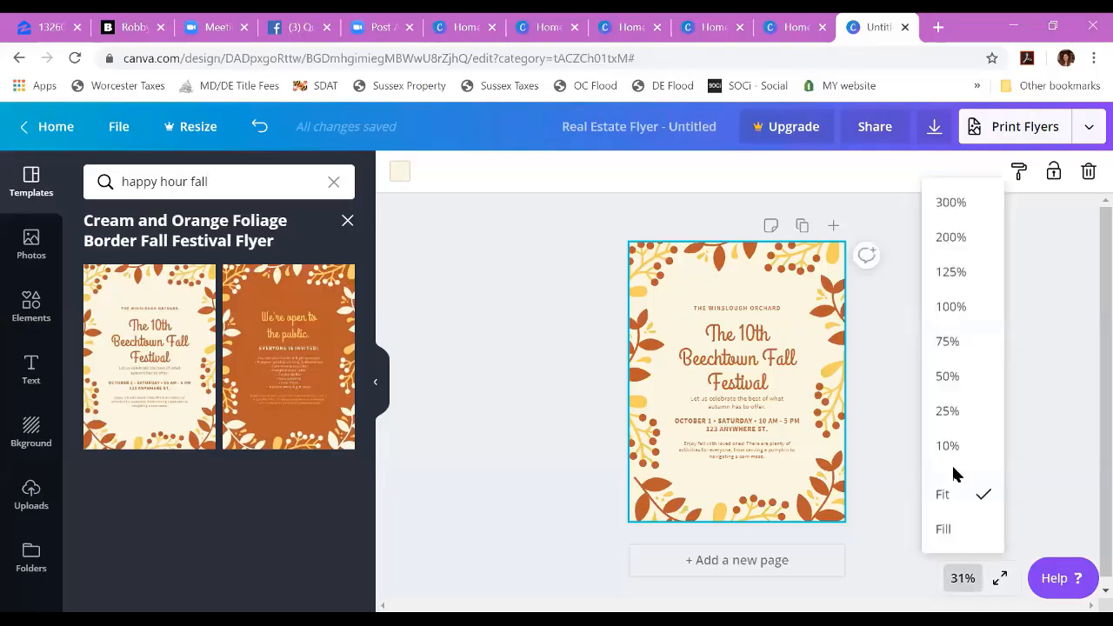
pyautogui.click(955, 343)
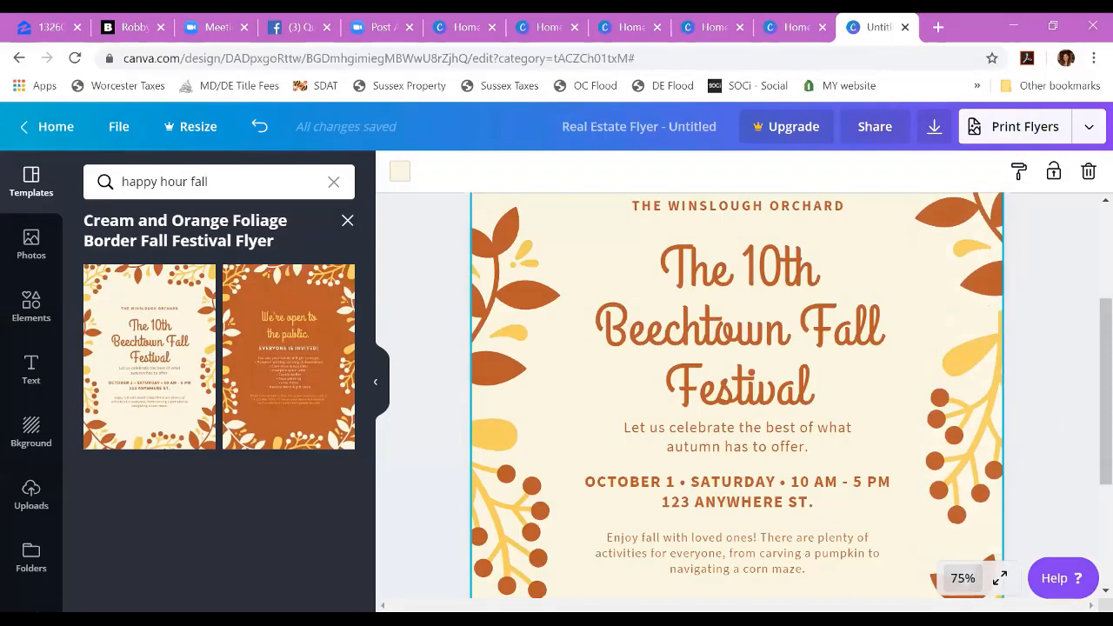
pyautogui.moveTo(1101, 328); pyautogui.dragTo(1086, 218)
pyautogui.click(770, 245)
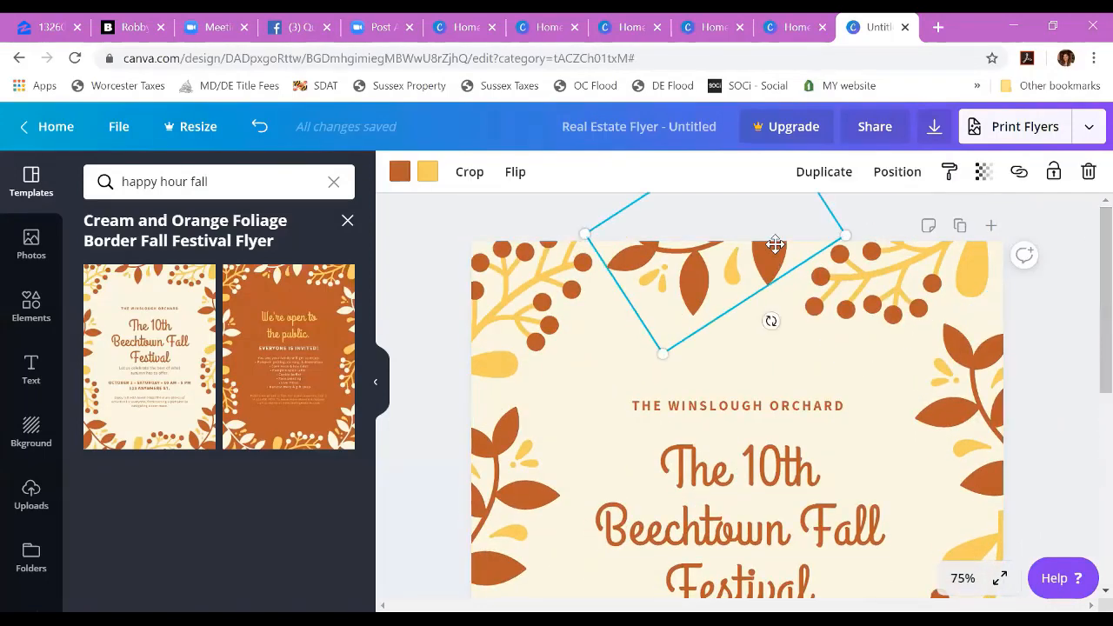
pyautogui.click(399, 176)
pyautogui.click(234, 315)
pyautogui.click(515, 270)
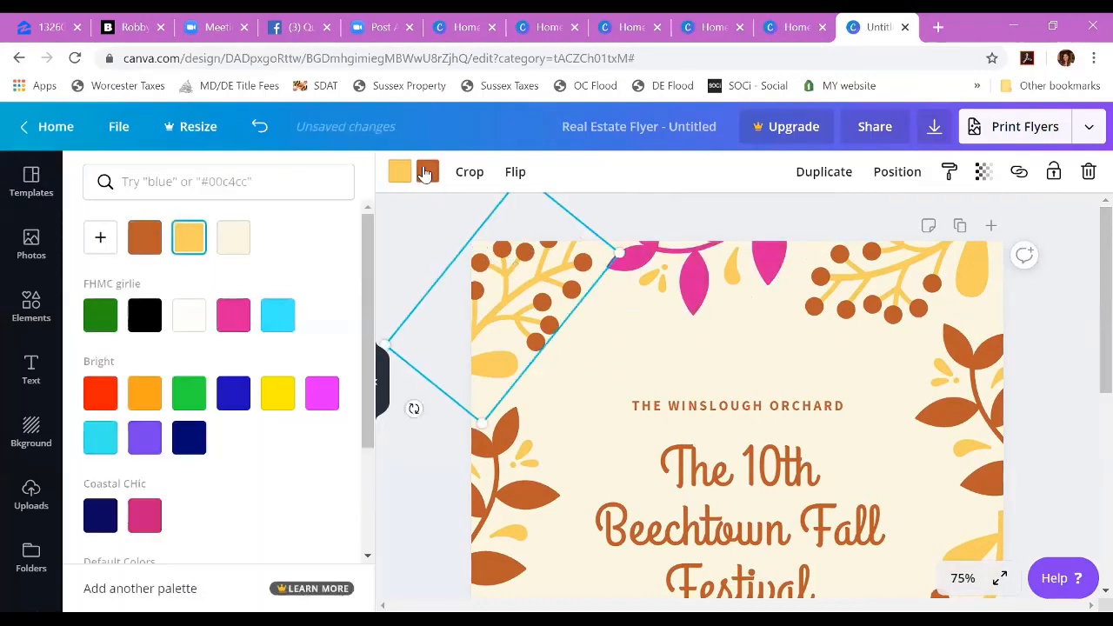
pyautogui.click(425, 173)
pyautogui.click(233, 314)
# Step: Recolor the left leaf branch's yellow accents and brown leaves, plus the upper-right branch's brown leaves, to the FHMC girlie pink
pyautogui.click(512, 484)
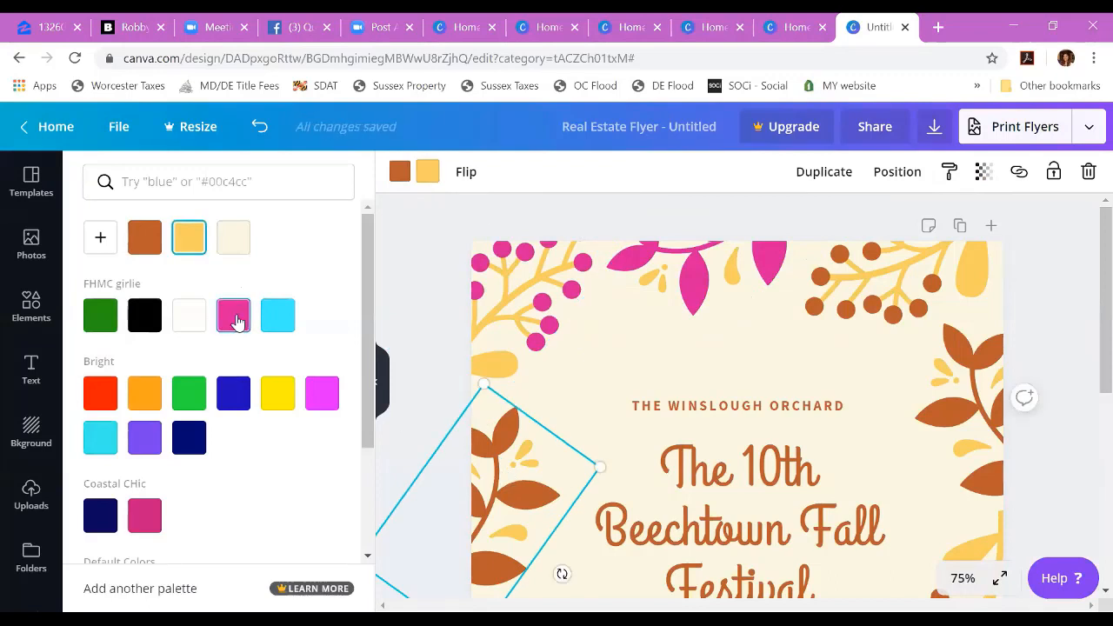
pyautogui.click(237, 321)
pyautogui.click(400, 174)
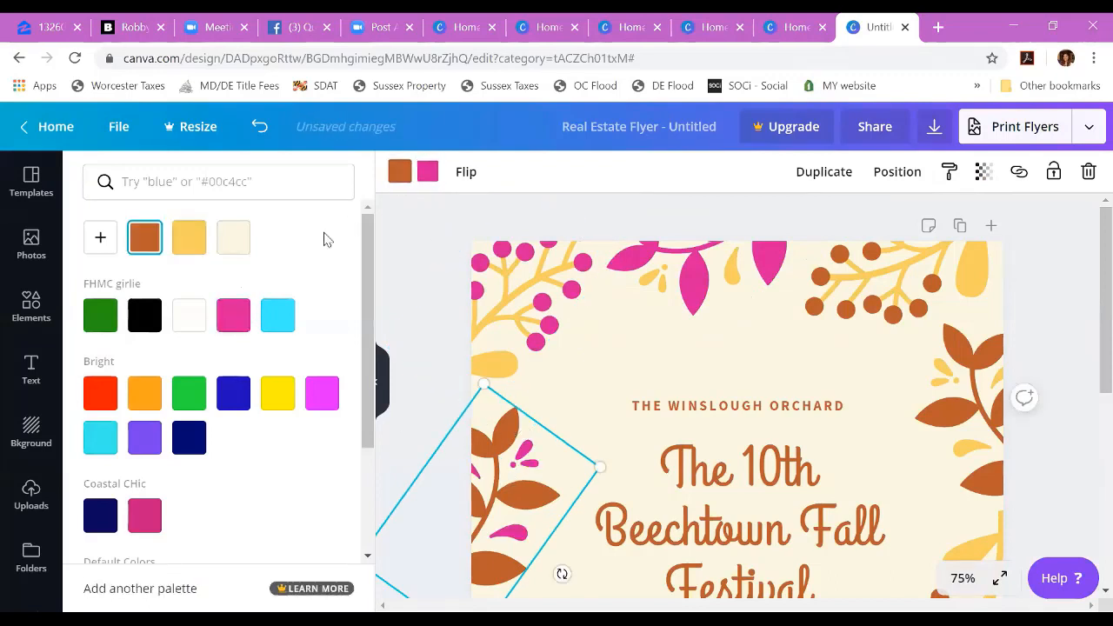
pyautogui.click(243, 320)
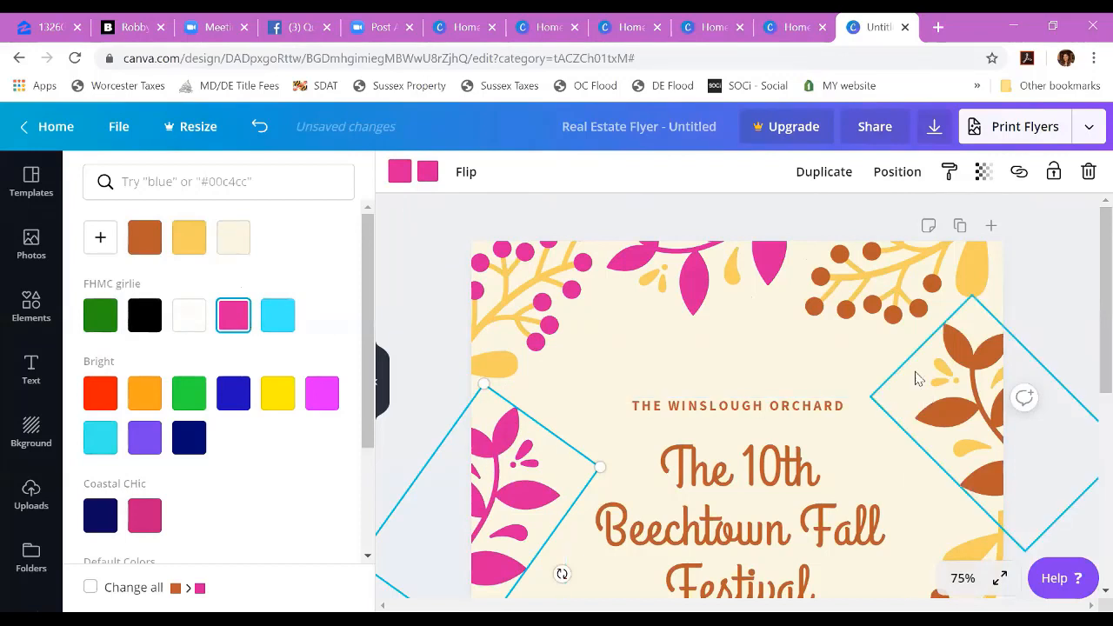
pyautogui.click(985, 344)
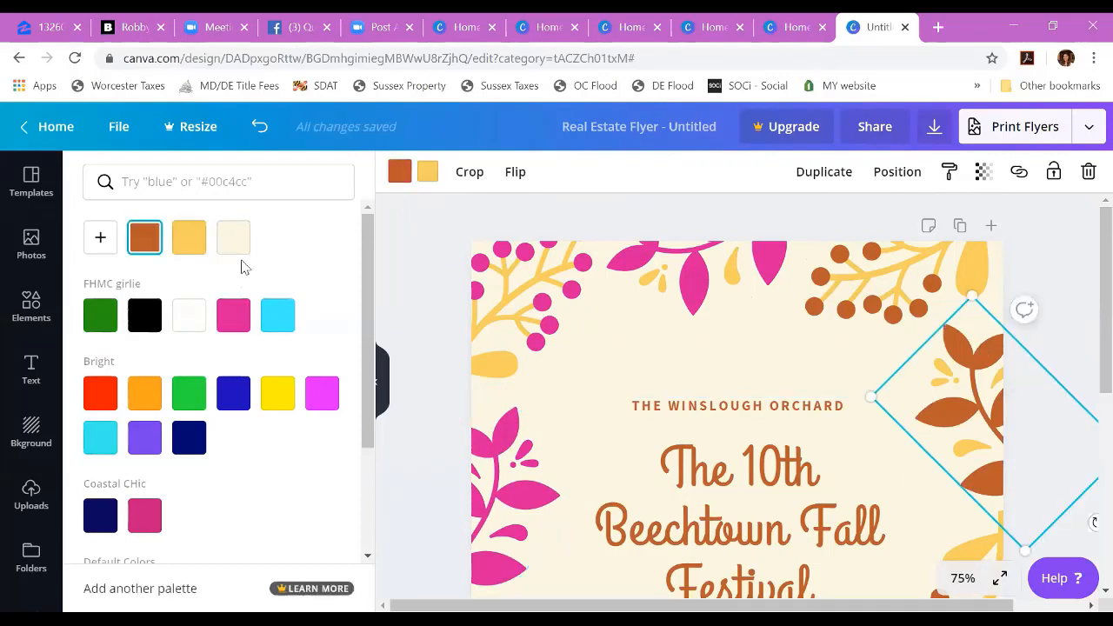
pyautogui.click(231, 323)
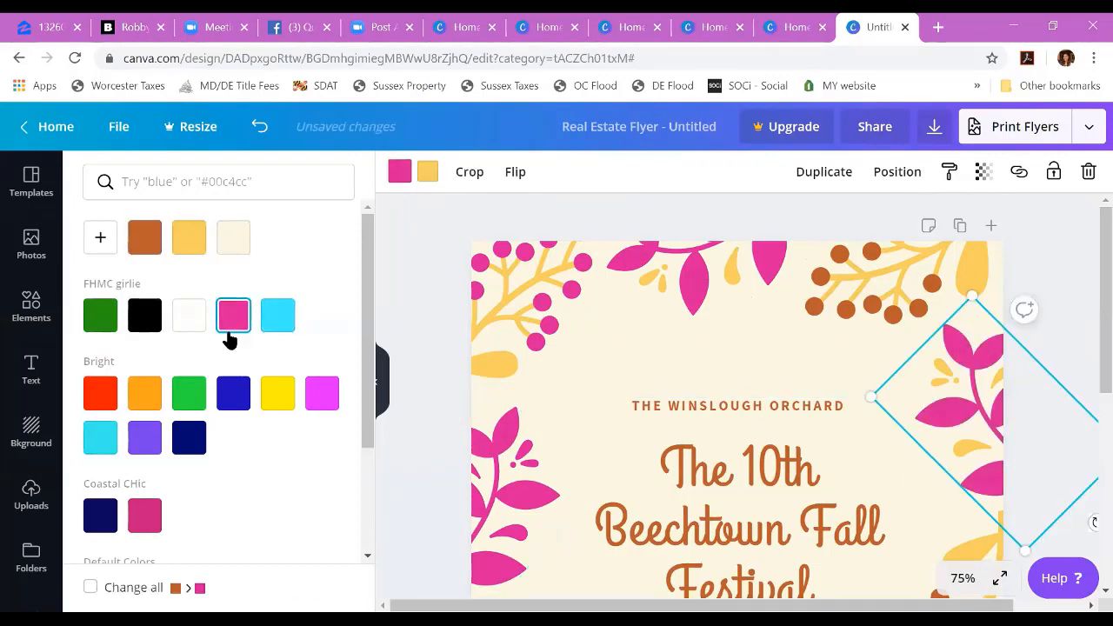
# Step: Change the flyer's cream background to the light blue from the FHMC girlie palette
pyautogui.scroll(-1, 766, 509)
pyautogui.scroll(-5, 765, 509)
pyautogui.scroll(4, 768, 514)
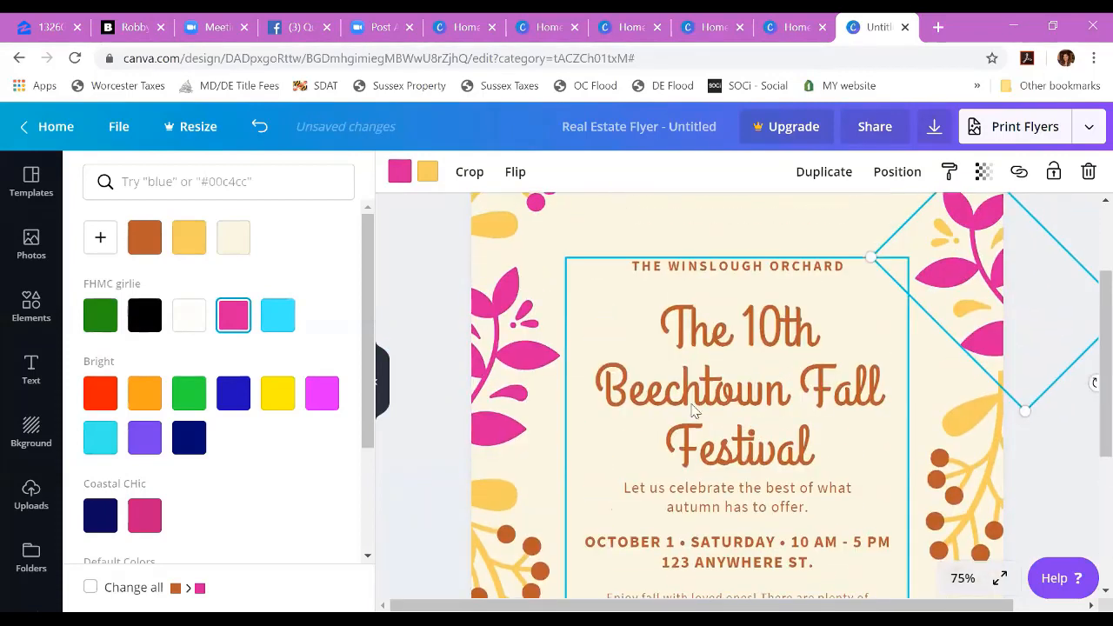
pyautogui.click(647, 236)
pyautogui.scroll(3, 609, 252)
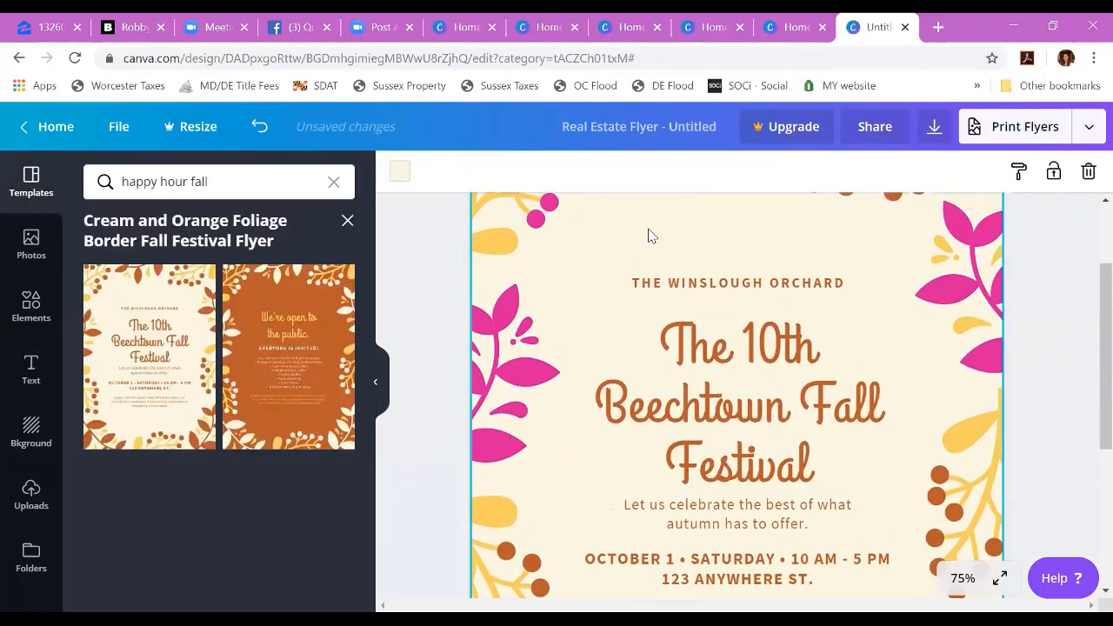
pyautogui.click(398, 172)
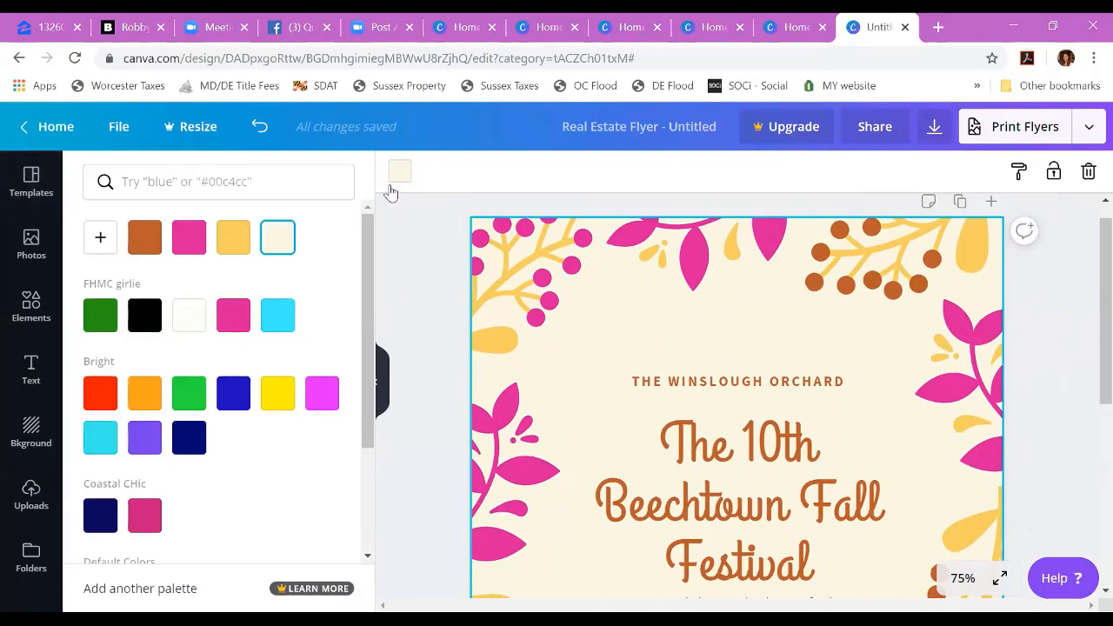
pyautogui.click(279, 319)
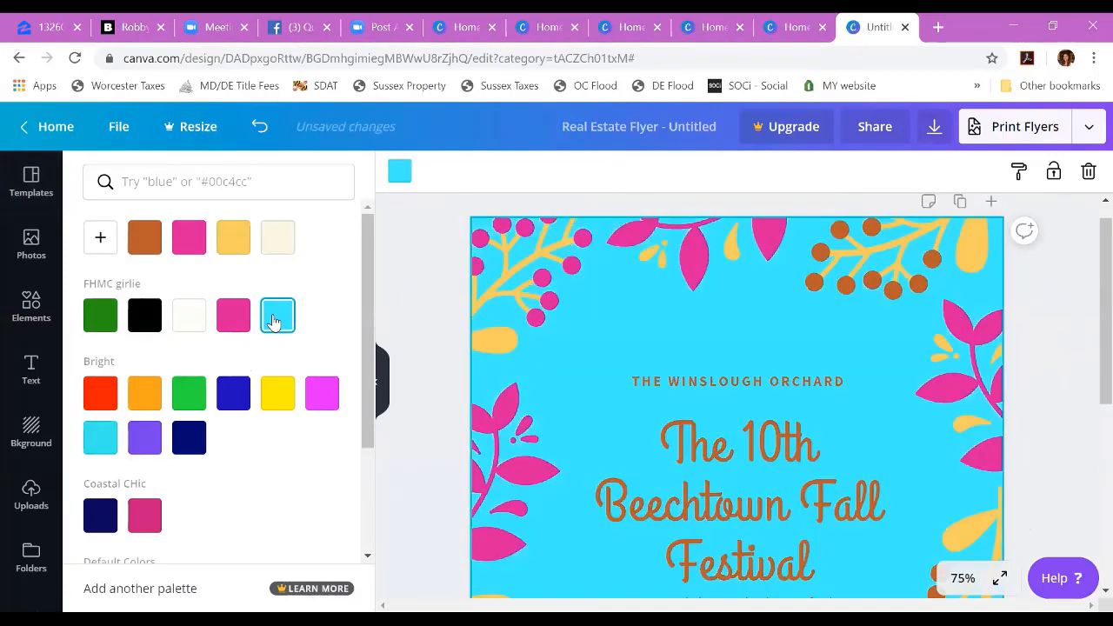
# Step: Recolor the "The 10th Beechtown Fall Festival" heading to the FHMC girlie black
pyautogui.click(743, 460)
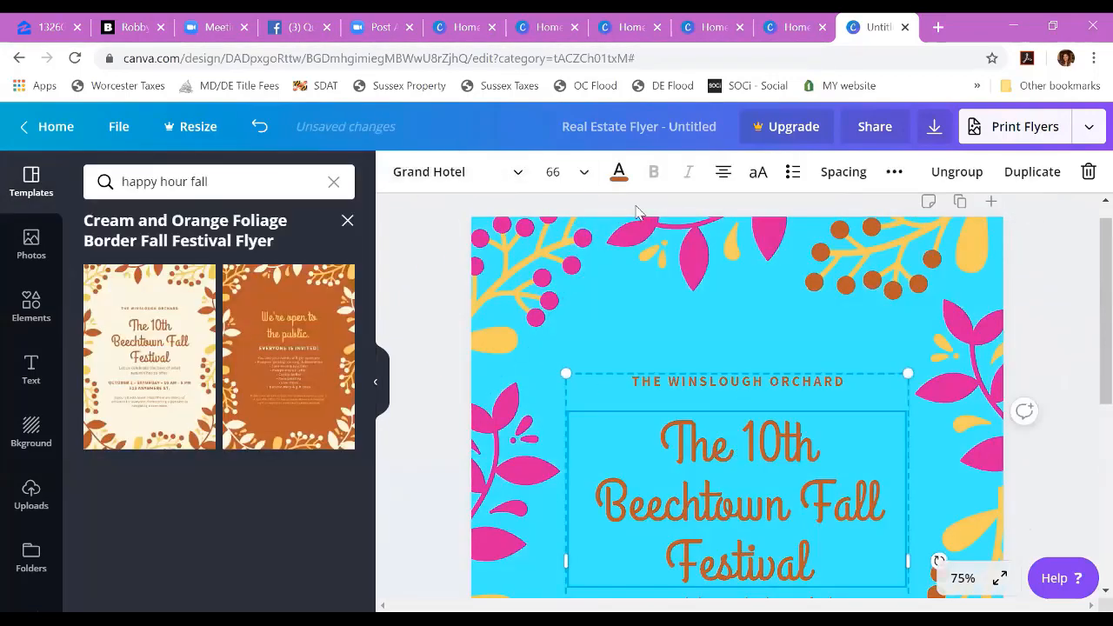
pyautogui.click(618, 173)
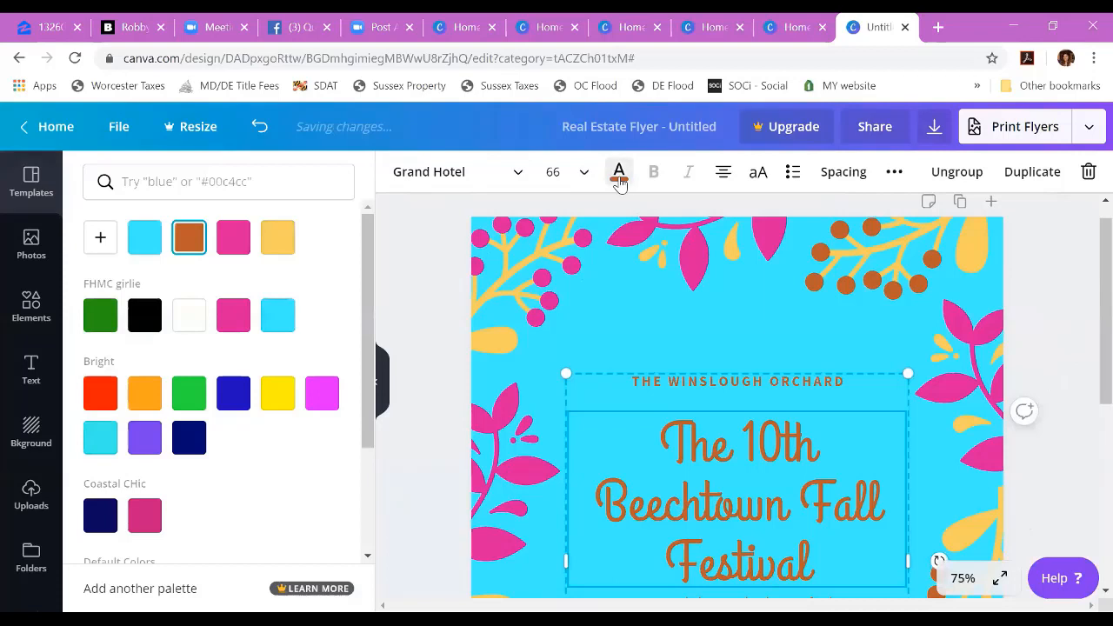
pyautogui.click(144, 314)
pyautogui.click(742, 380)
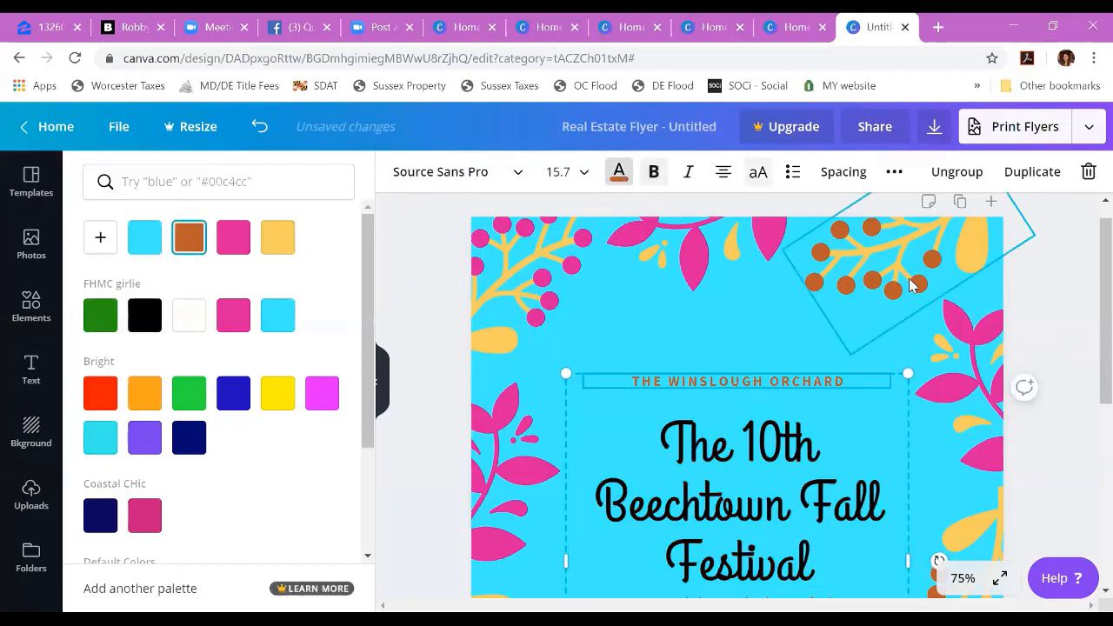
# Step: Recolor the brown berries in the flyer's upper-right corner to the pink already used in the design
pyautogui.click(914, 281)
pyautogui.click(427, 171)
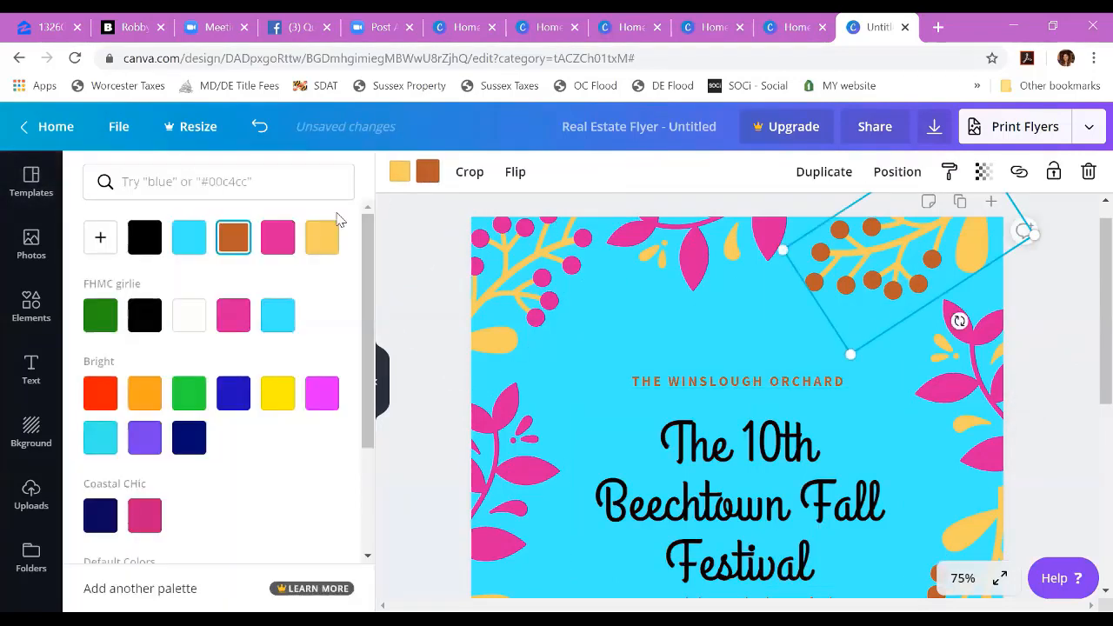
pyautogui.click(278, 237)
pyautogui.scroll(-6, 676, 373)
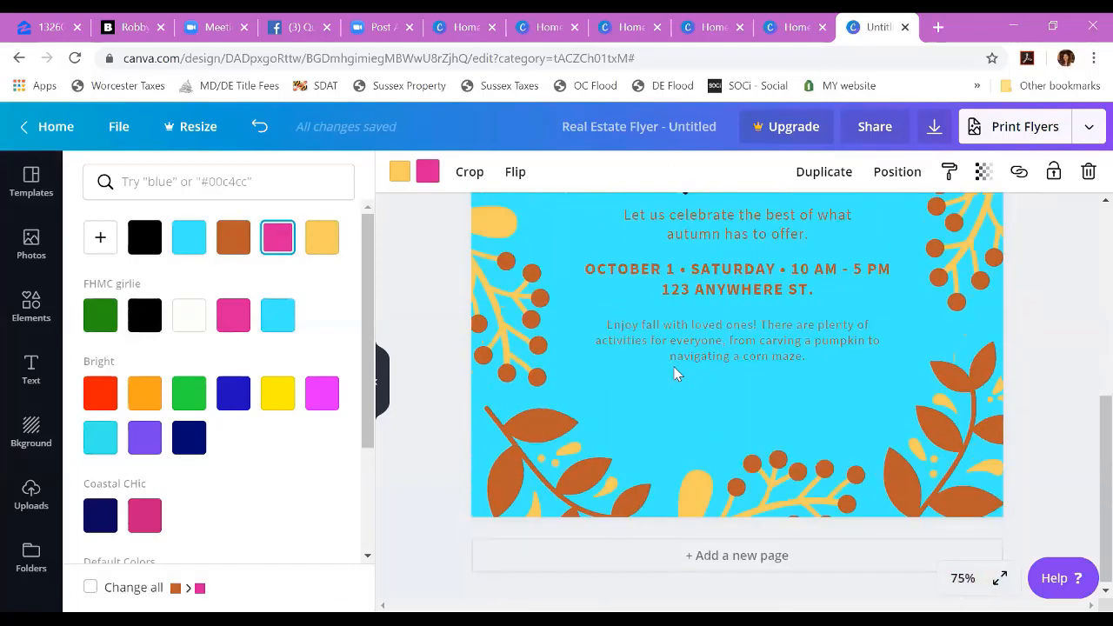
pyautogui.scroll(6, 676, 374)
pyautogui.scroll(1, 677, 374)
pyautogui.scroll(-2, 677, 374)
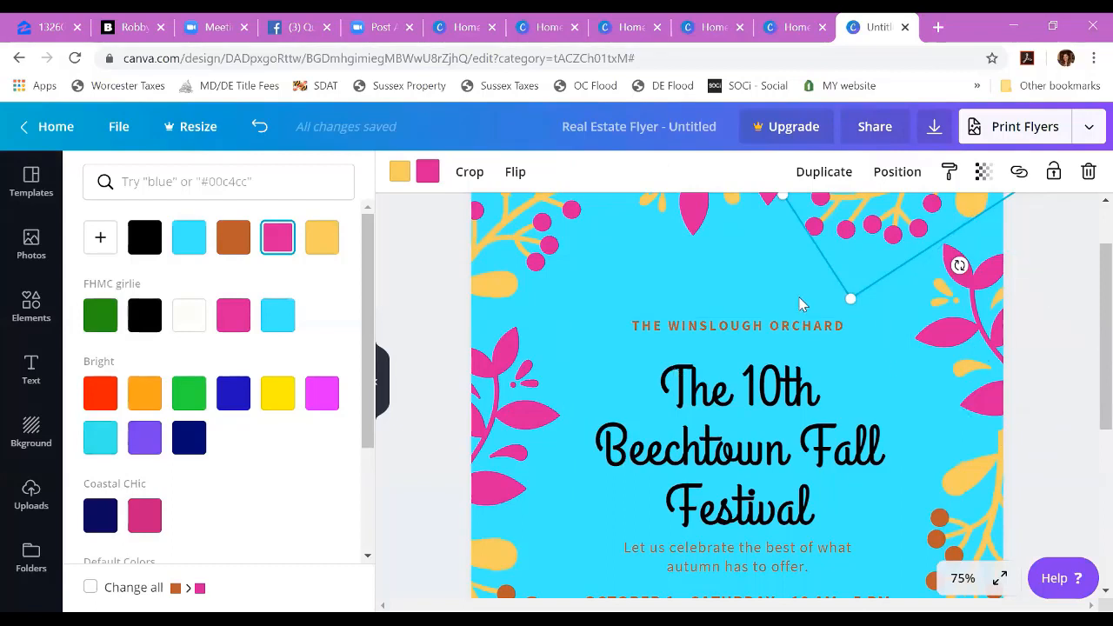
# Step: Review the brand fonts available for the "THE WINSLOUGH ORCHARD" line, leaving its font as is
pyautogui.click(784, 323)
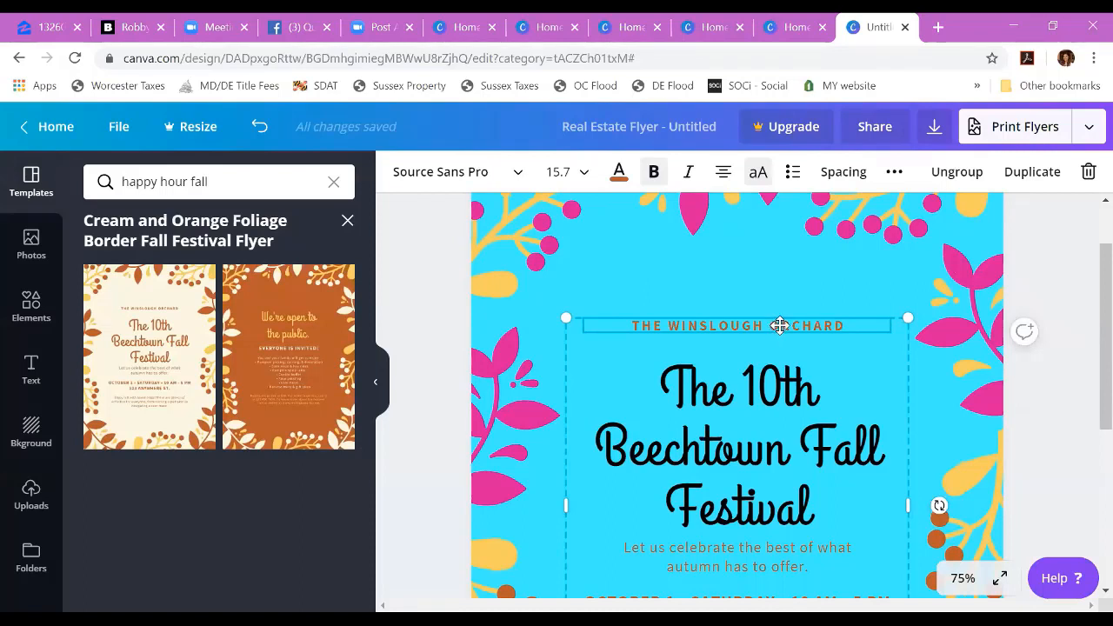
pyautogui.click(470, 173)
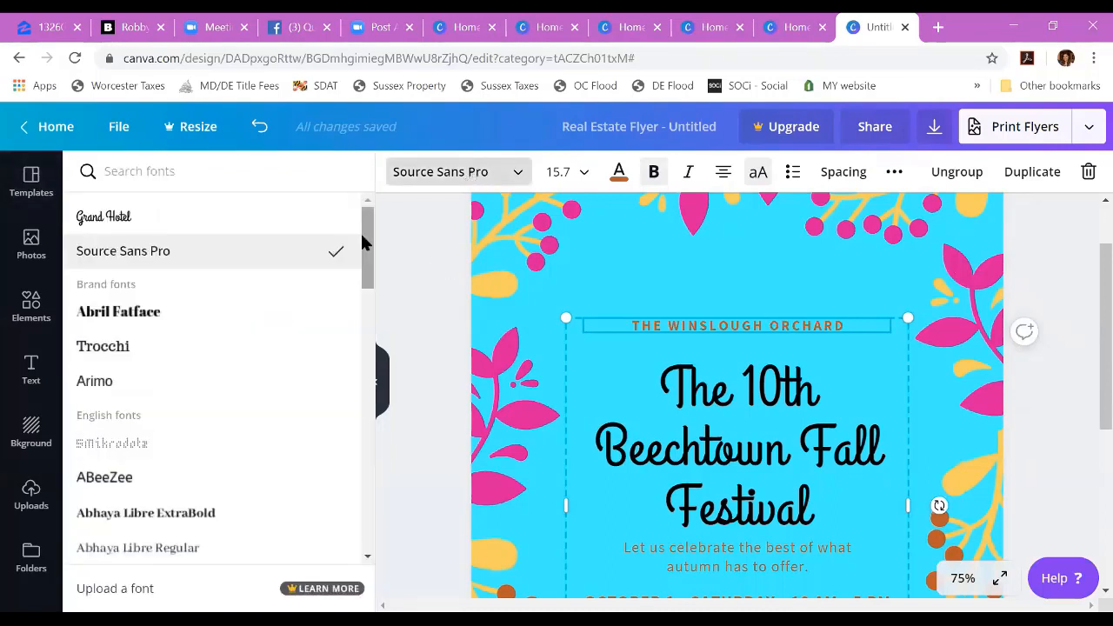
pyautogui.moveTo(363, 241)
pyautogui.mouseDown()
pyautogui.moveTo(345, 425)
pyautogui.moveTo(365, 223)
pyautogui.mouseUp()
pyautogui.click(427, 269)
pyautogui.scroll(-2, 806, 381)
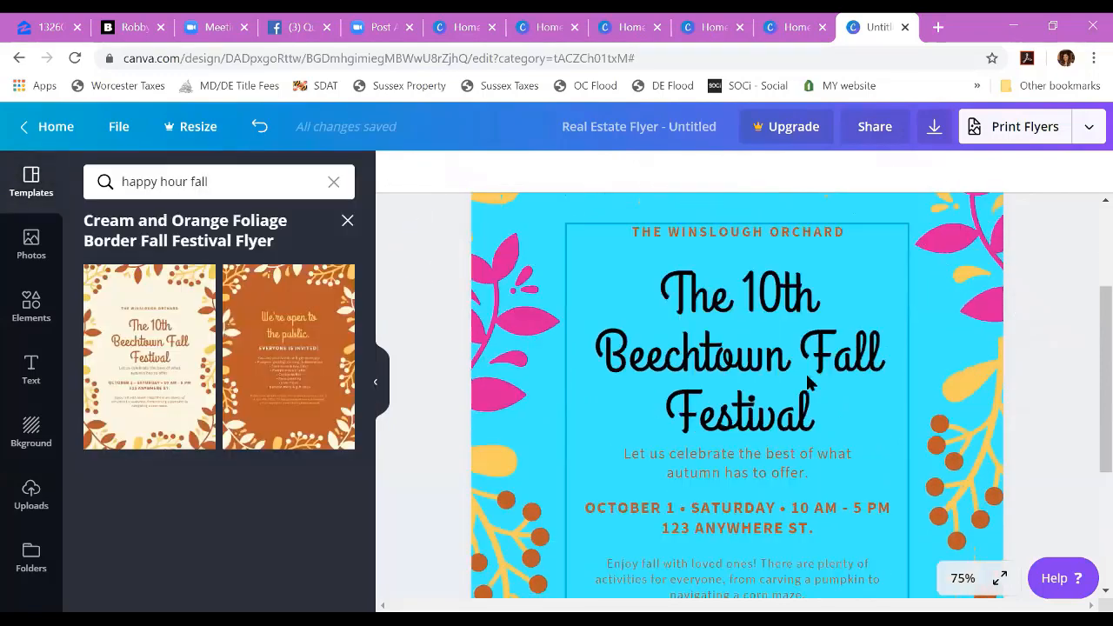
pyautogui.scroll(1, 807, 381)
pyautogui.scroll(-1, 807, 381)
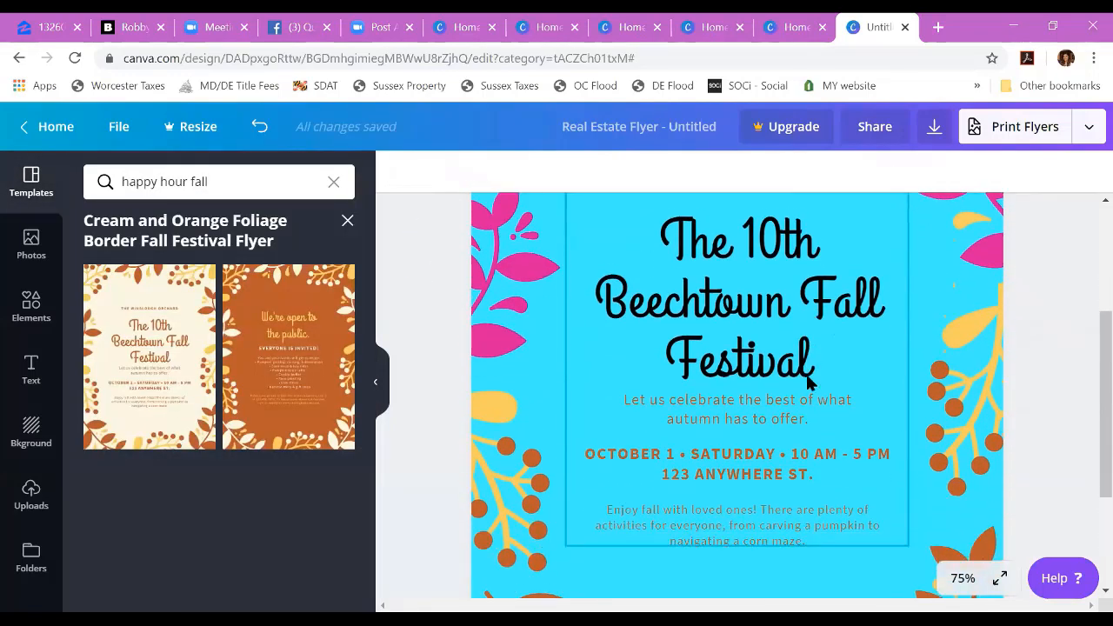
# Step: Review the flyer's download settings and its other publishing options, including sharing to a Facebook Page, without publishing
pyautogui.click(1089, 128)
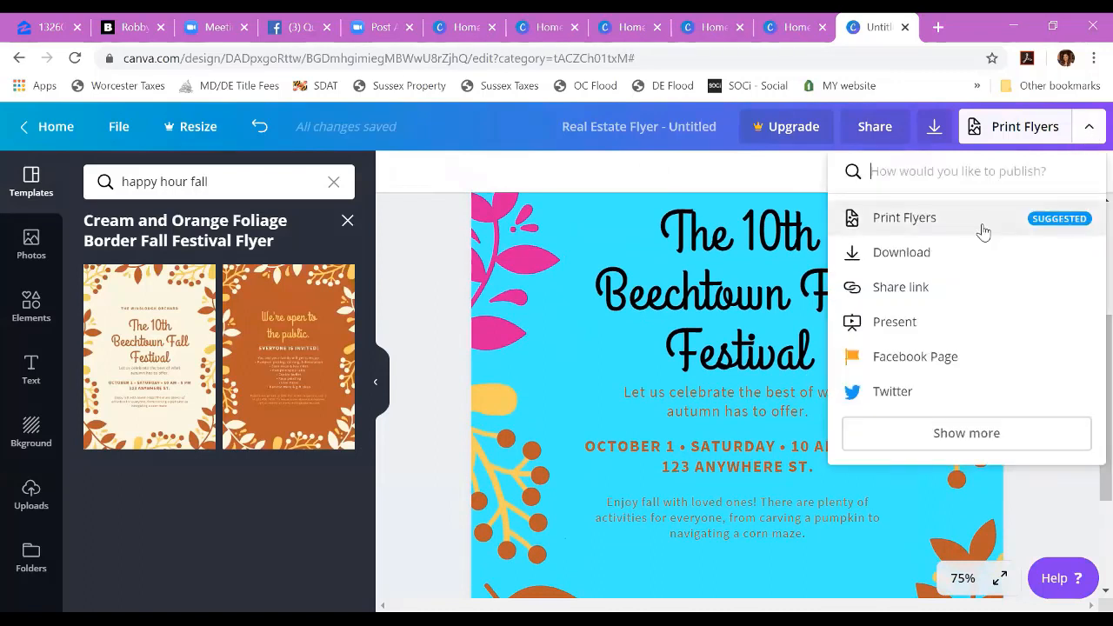
pyautogui.click(939, 252)
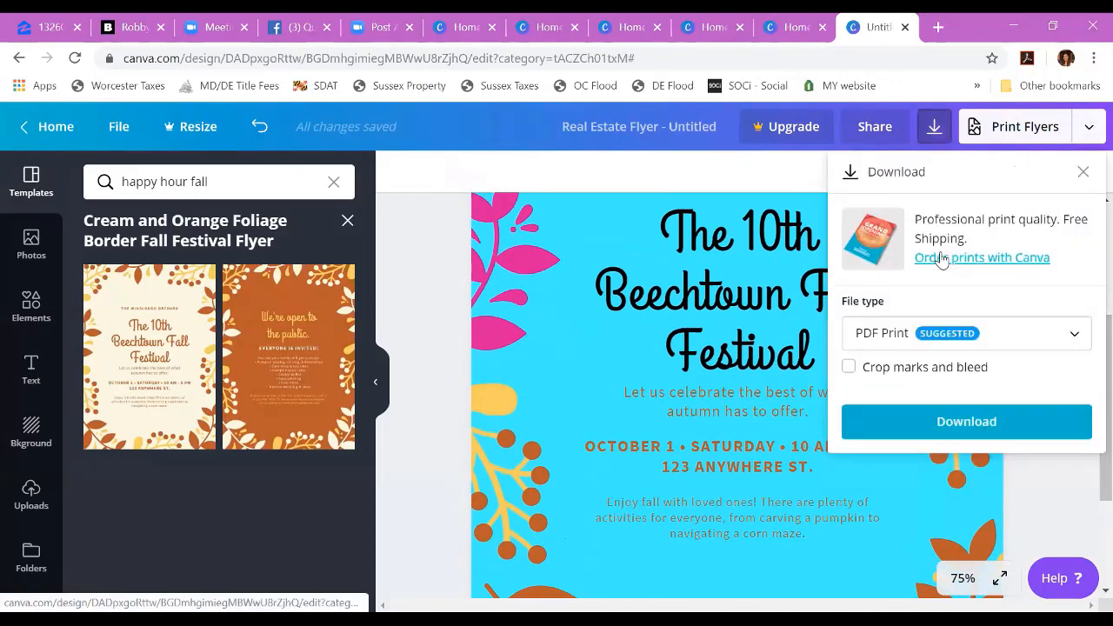
pyautogui.click(1084, 168)
pyautogui.click(795, 166)
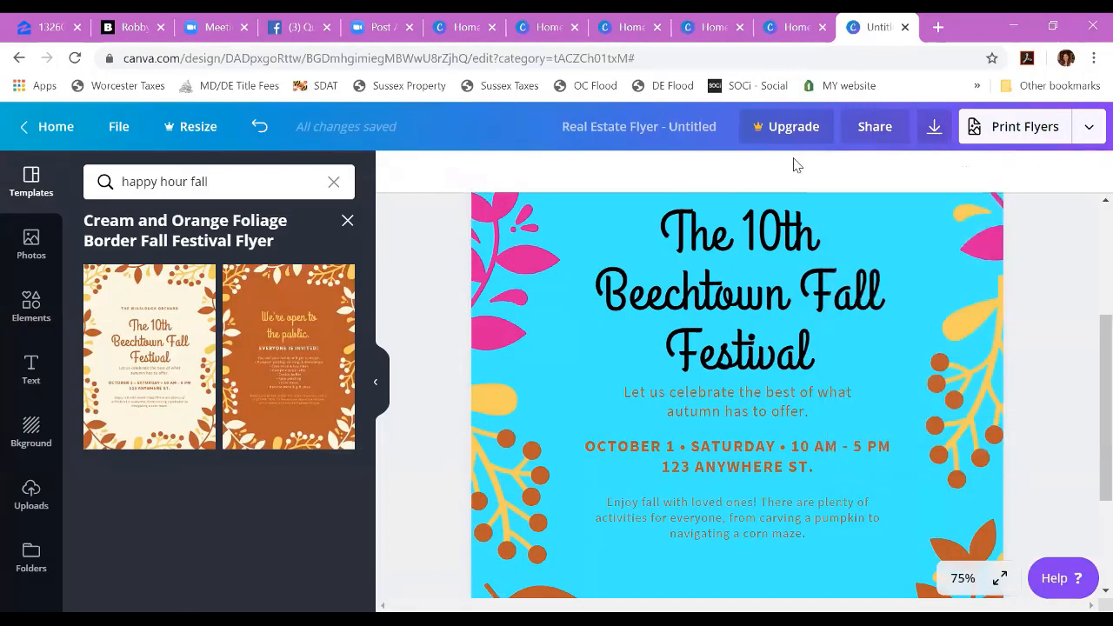
pyautogui.click(1087, 130)
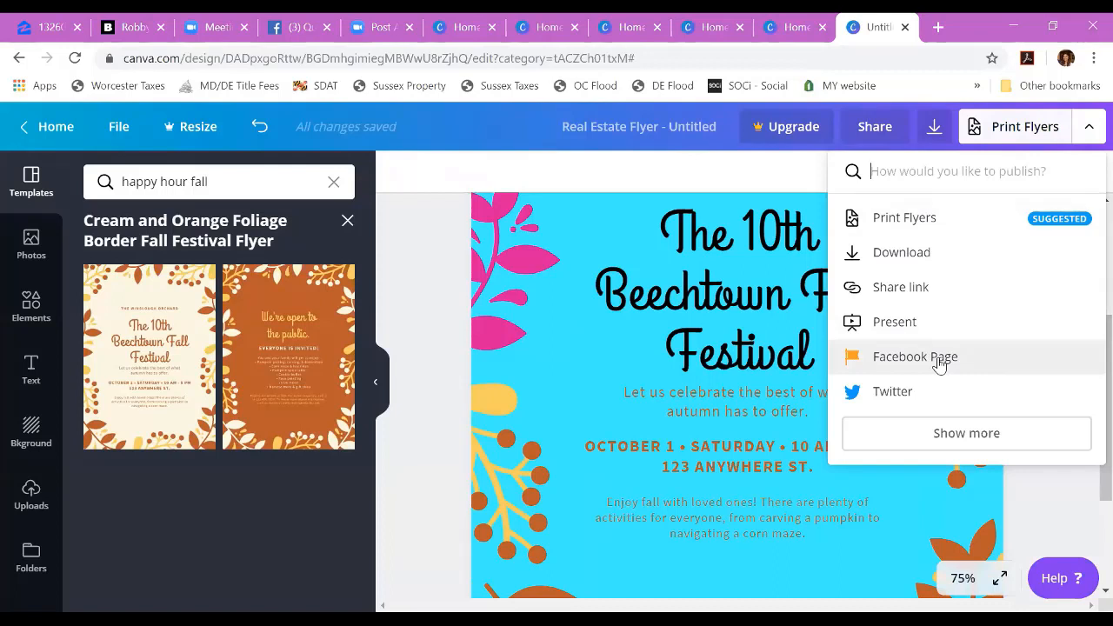
pyautogui.click(424, 419)
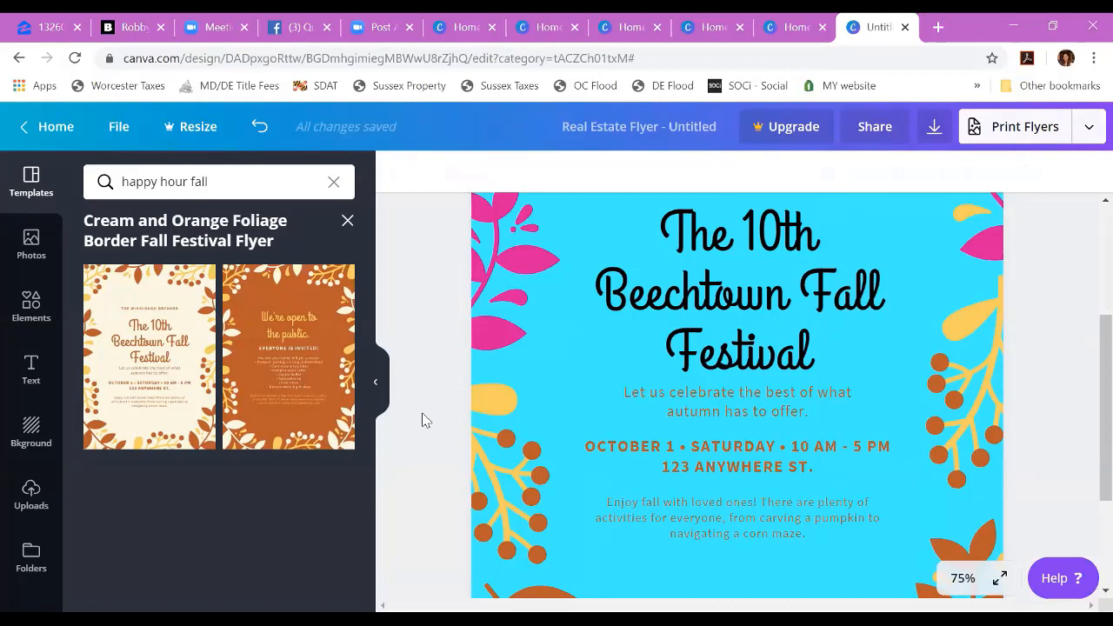
pyautogui.scroll(-1, 424, 420)
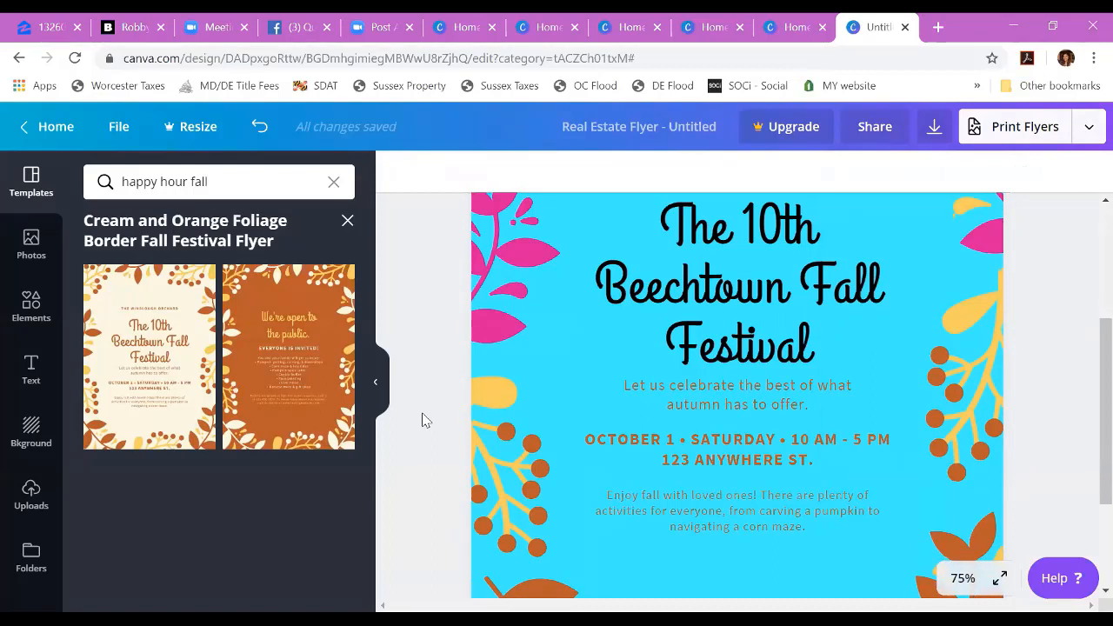
# Step: Leave the flyer for the home page, open Design School and browse its courses
pyautogui.click(55, 128)
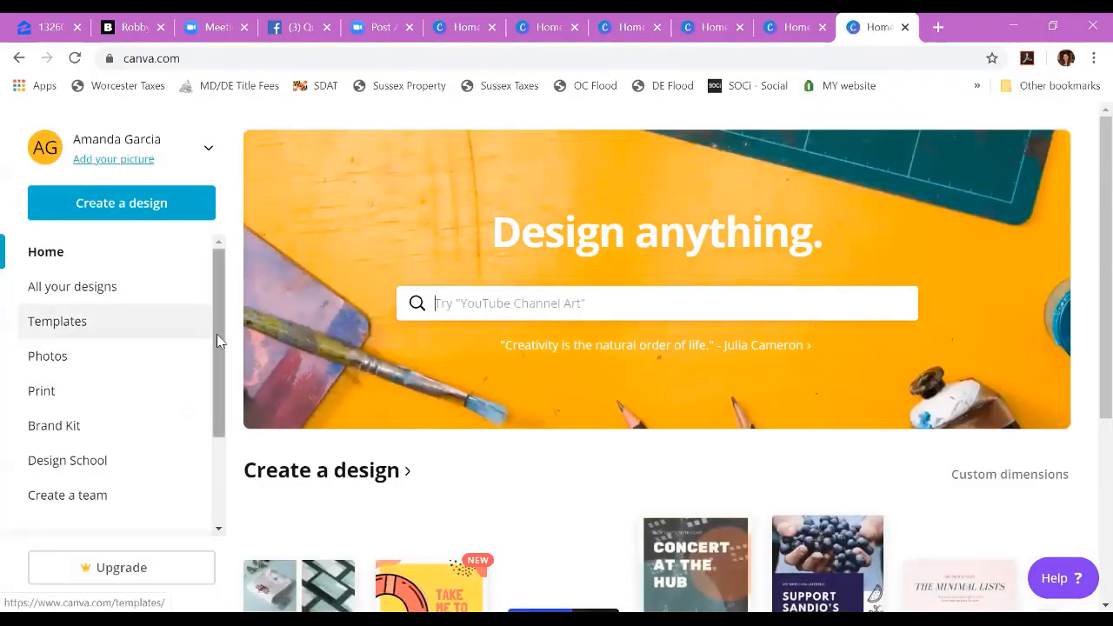
pyautogui.moveTo(216, 334); pyautogui.dragTo(211, 390)
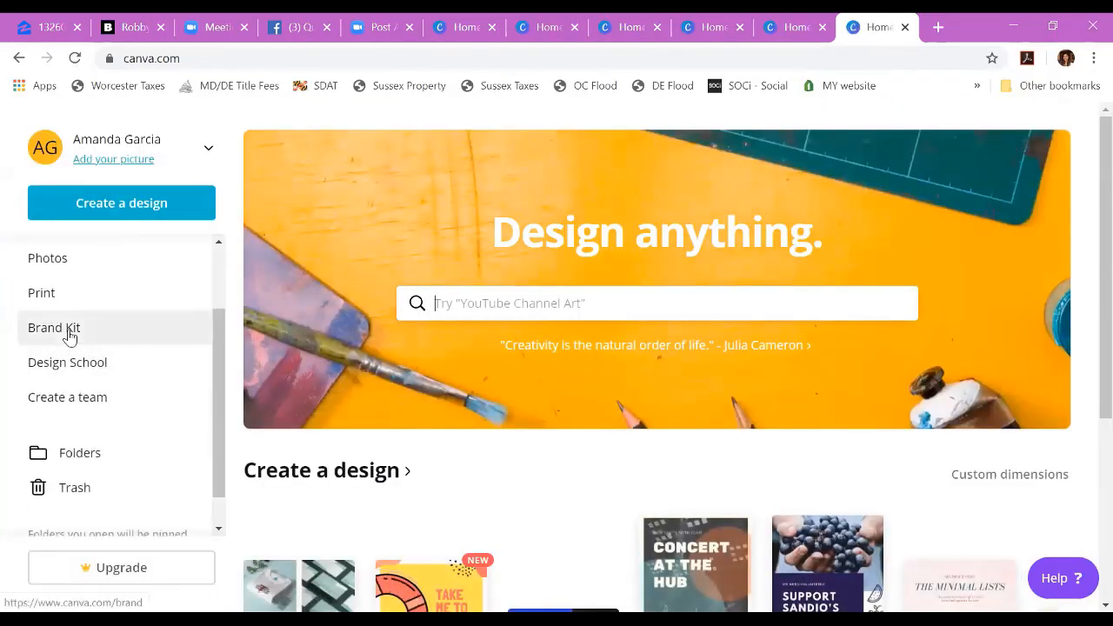
pyautogui.click(74, 364)
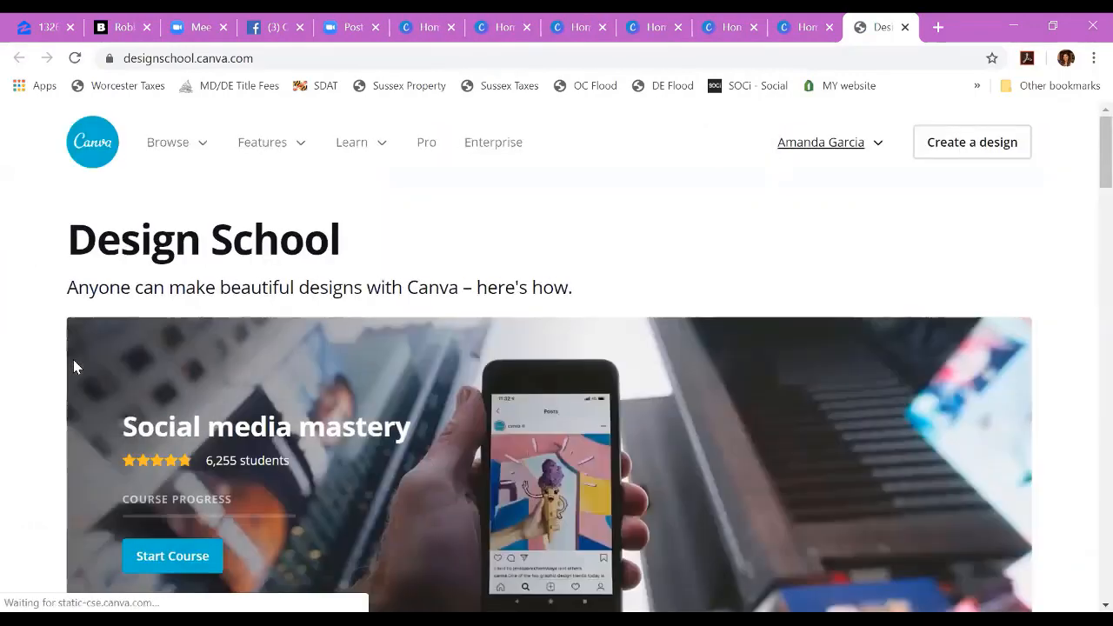
pyautogui.scroll(-2, 1060, 292)
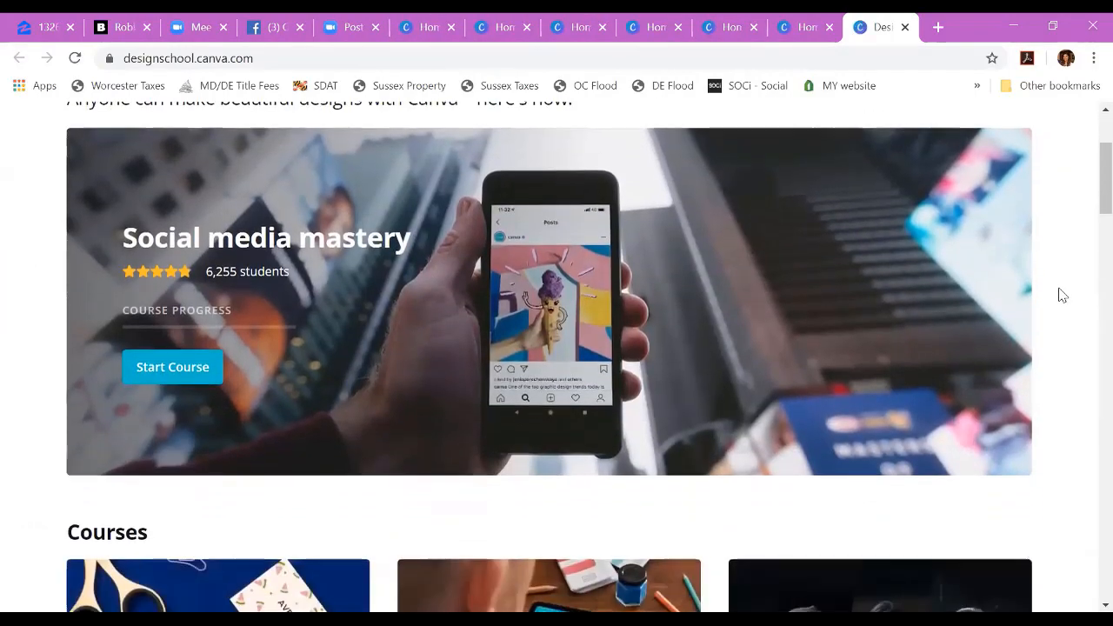
pyautogui.scroll(-4, 1061, 294)
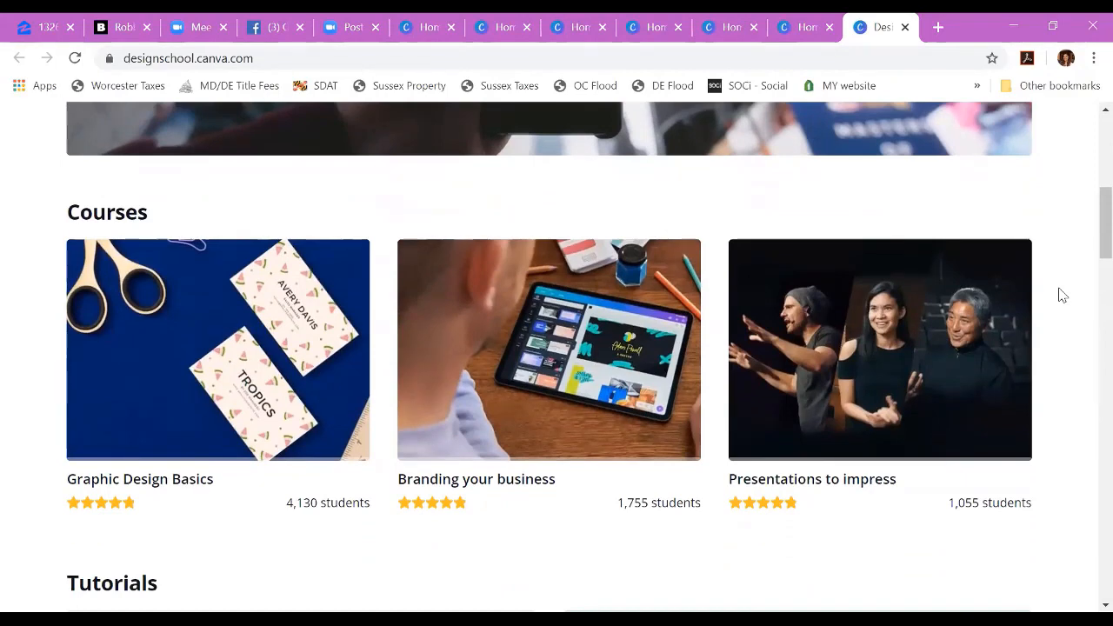
pyautogui.scroll(-1, 1061, 294)
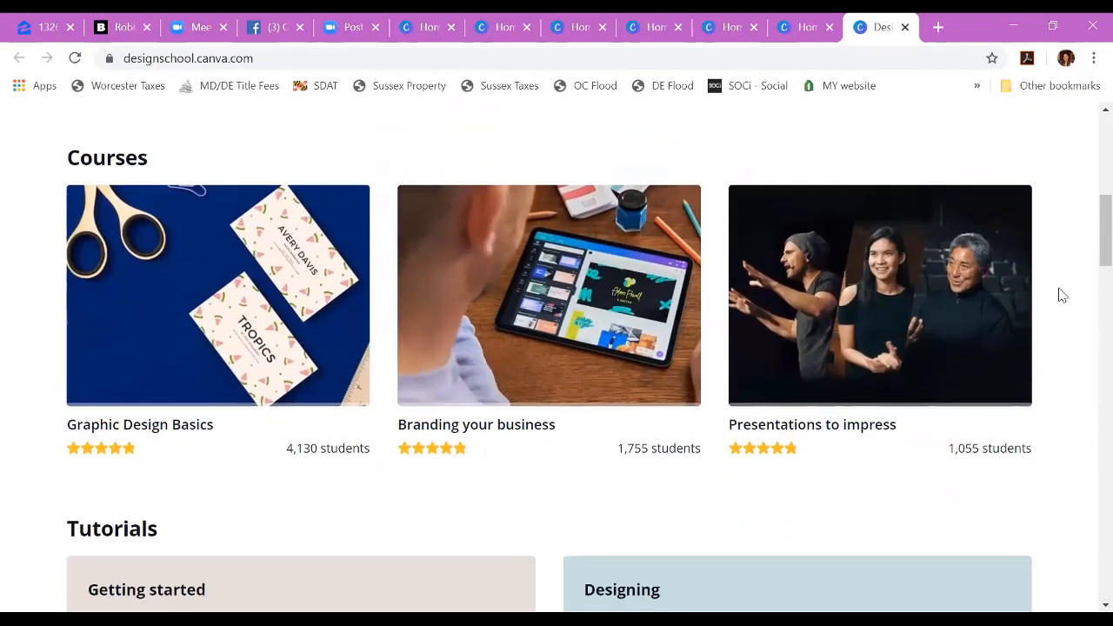
pyautogui.scroll(2, 1061, 294)
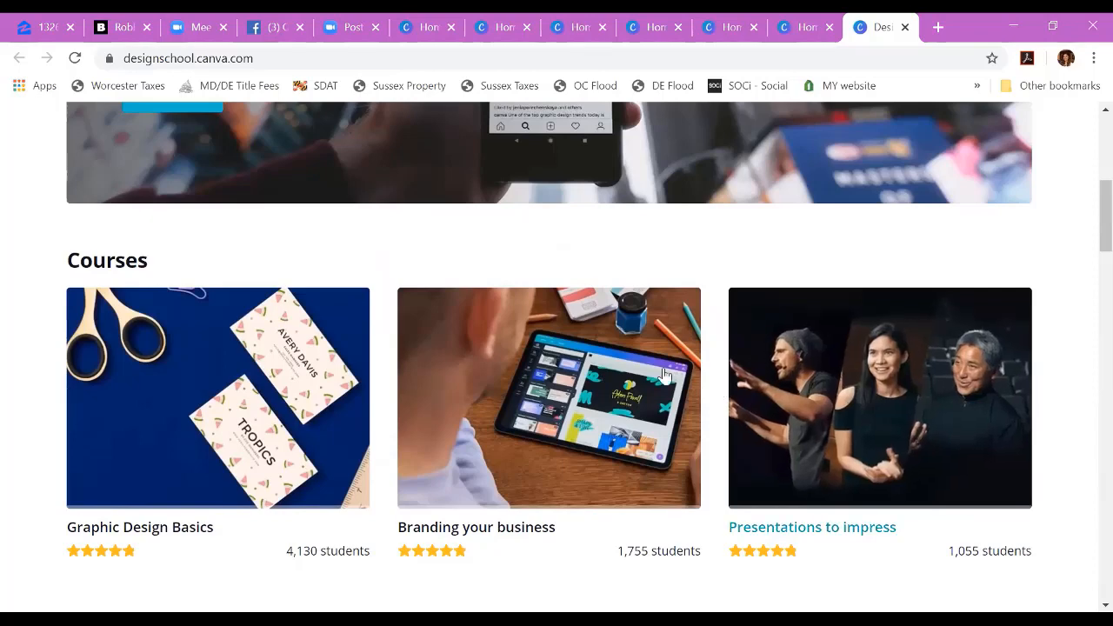
# Step: Open the Branding your business course, review its lesson list, pause the video and return to the course overview
pyautogui.click(512, 369)
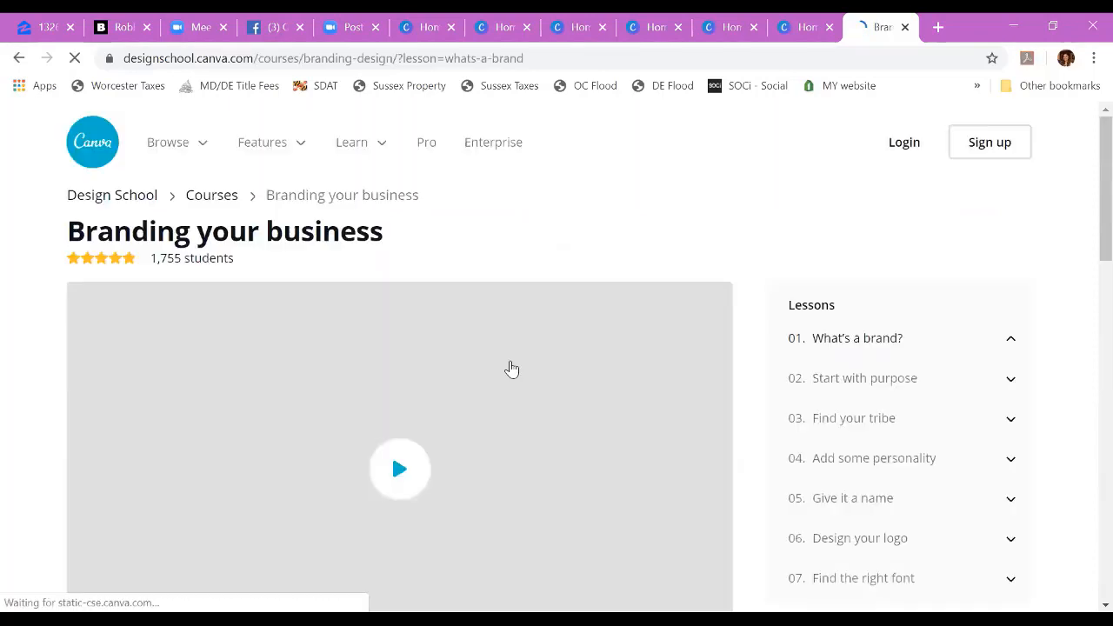
pyautogui.scroll(-2, 1083, 330)
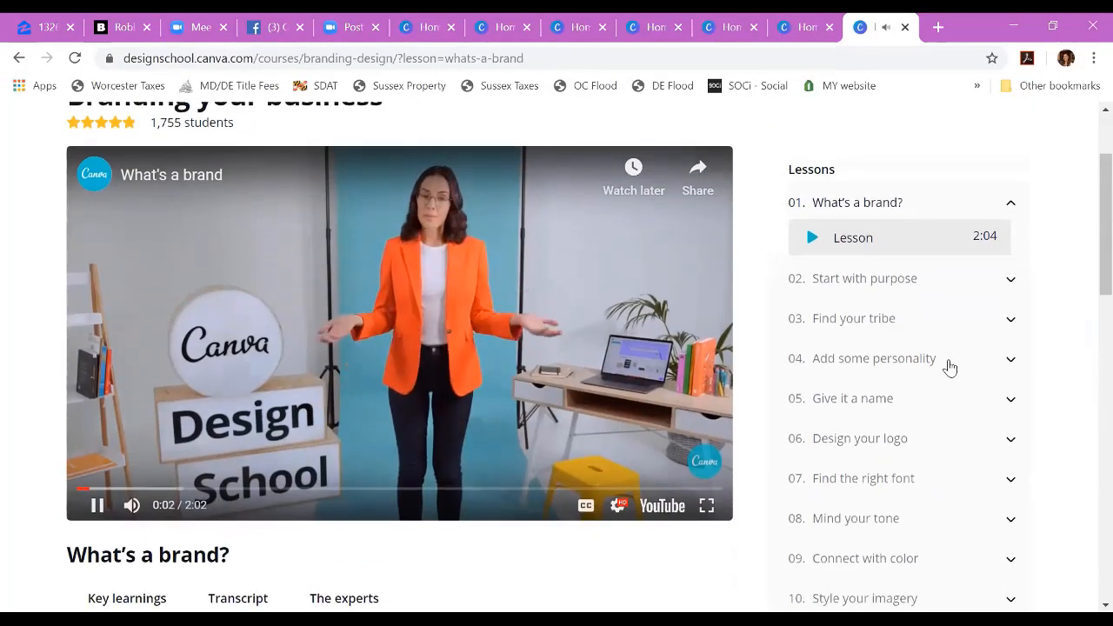
pyautogui.scroll(-3, 907, 415)
pyautogui.scroll(3, 904, 414)
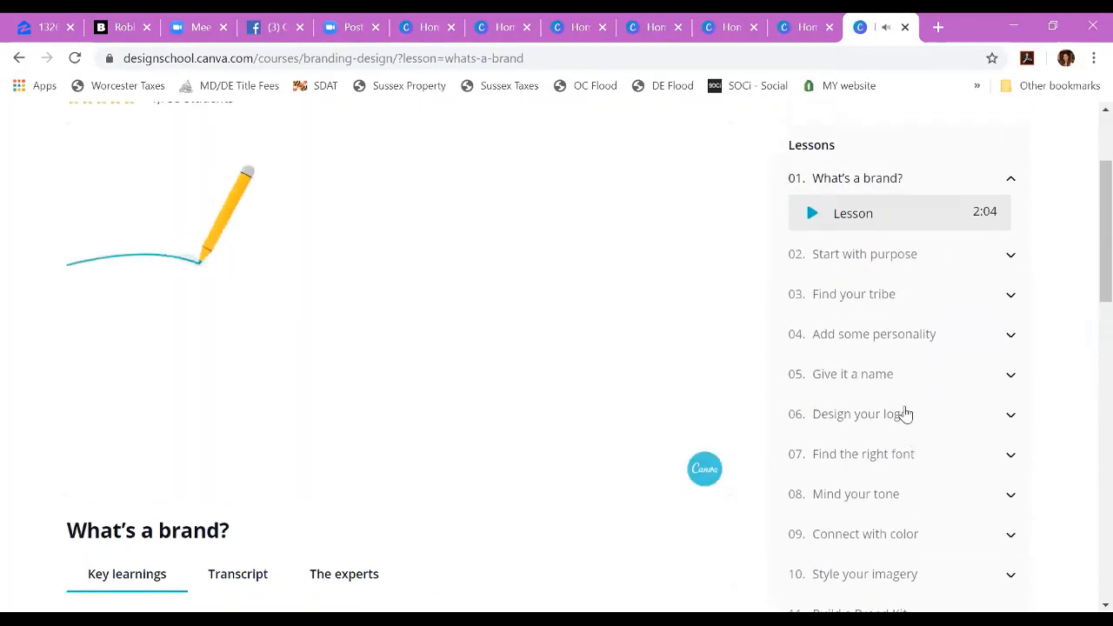
pyautogui.click(92, 487)
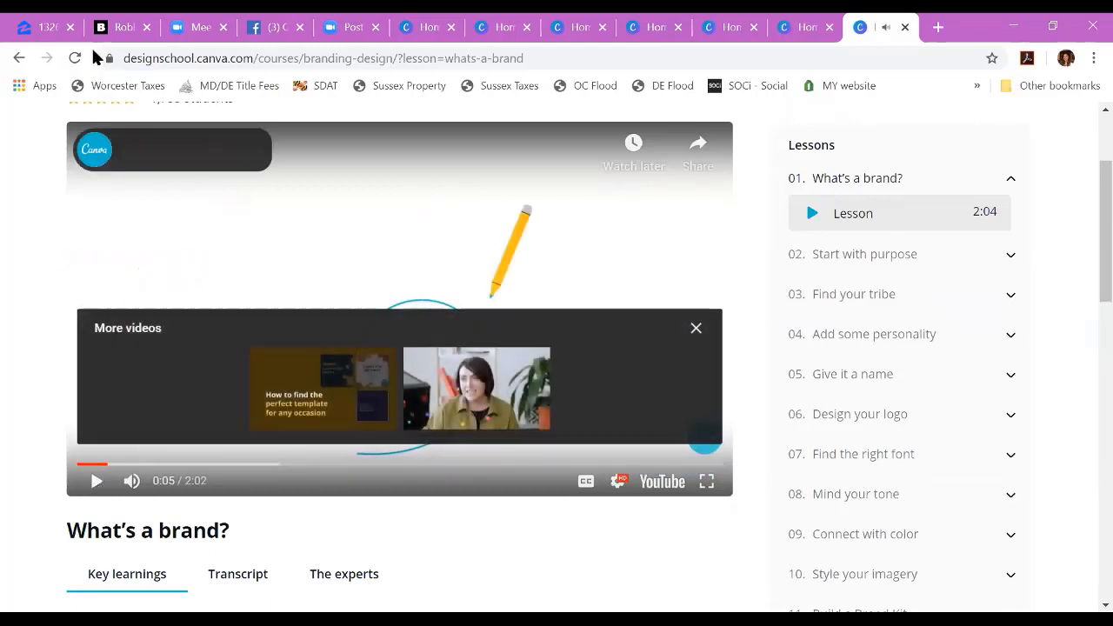
pyautogui.click(17, 59)
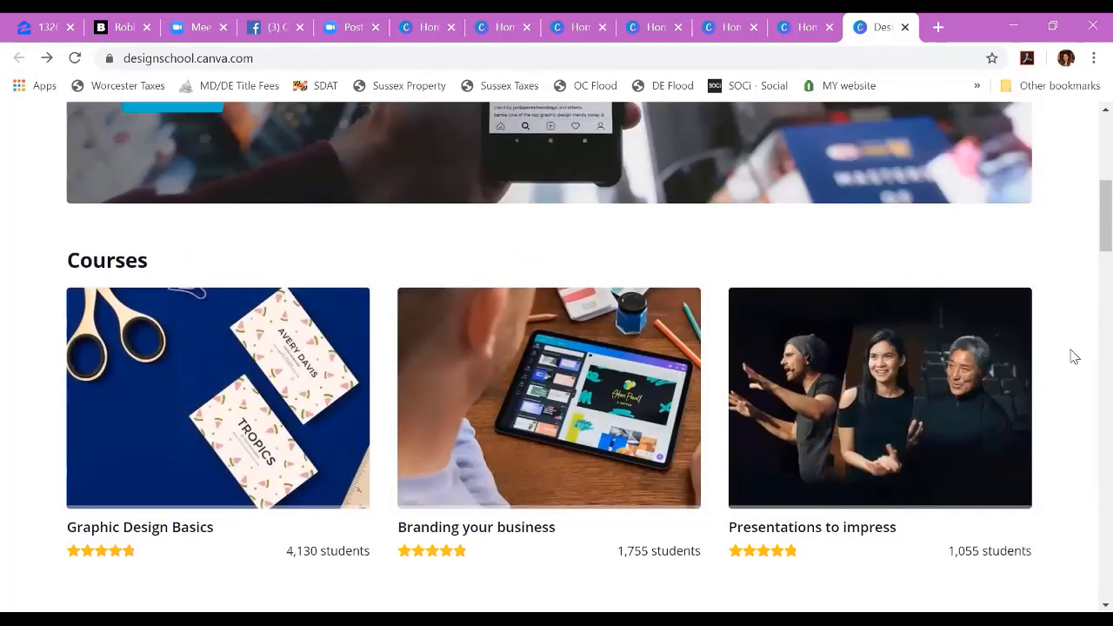
# Step: Open the Presentations to impress course and pause its Understand your audience lesson video
pyautogui.scroll(-1, 1074, 356)
pyautogui.scroll(-2, 1075, 357)
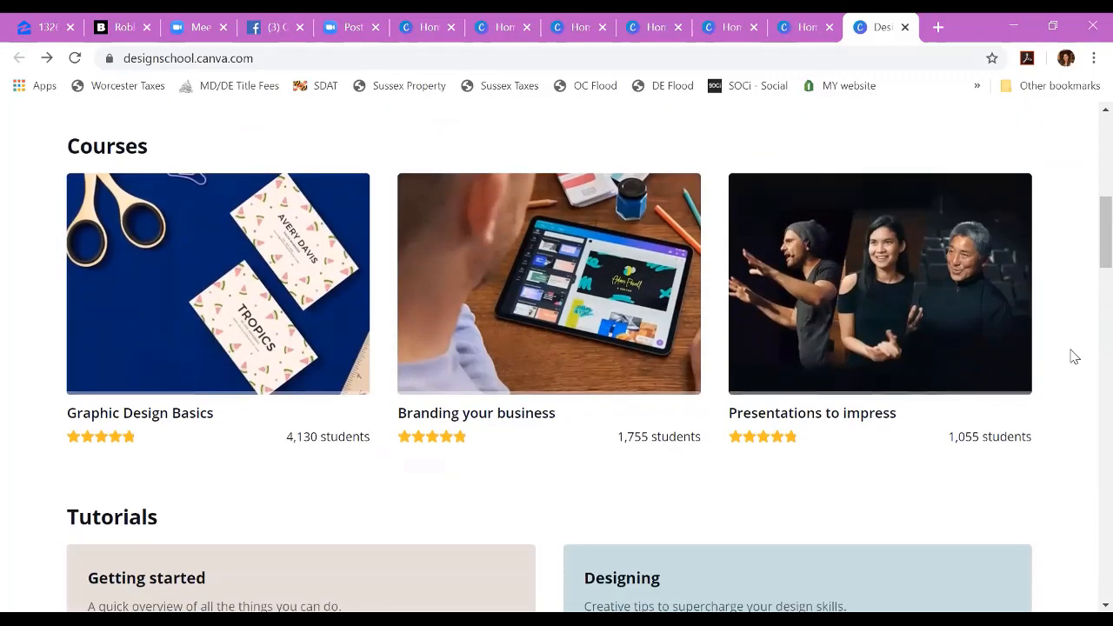
pyautogui.click(912, 266)
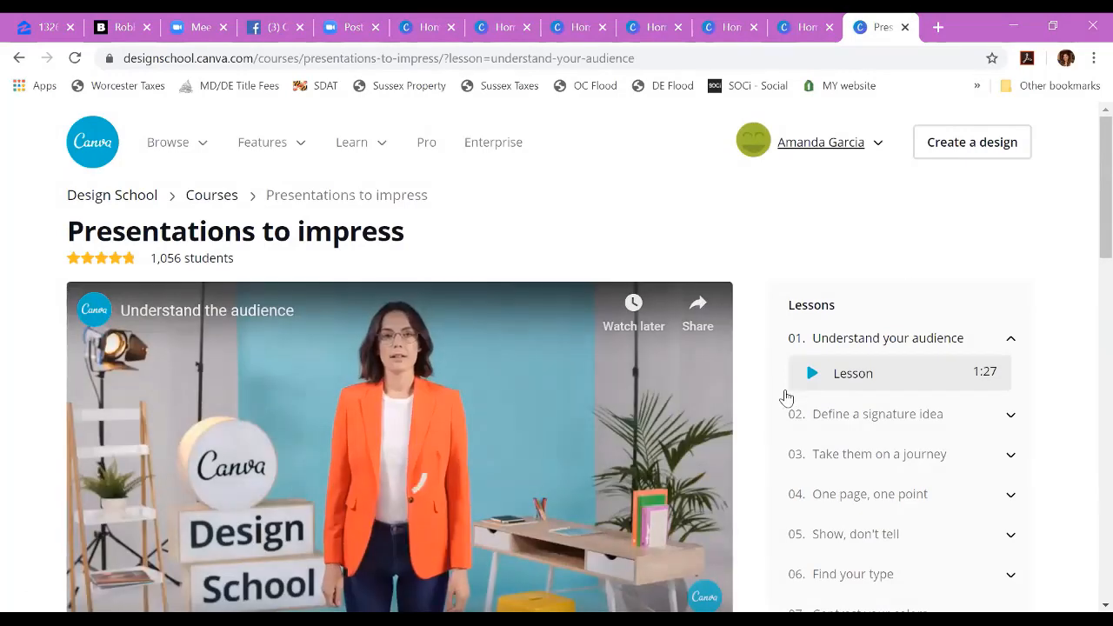
pyautogui.scroll(-3, 314, 441)
pyautogui.click(97, 410)
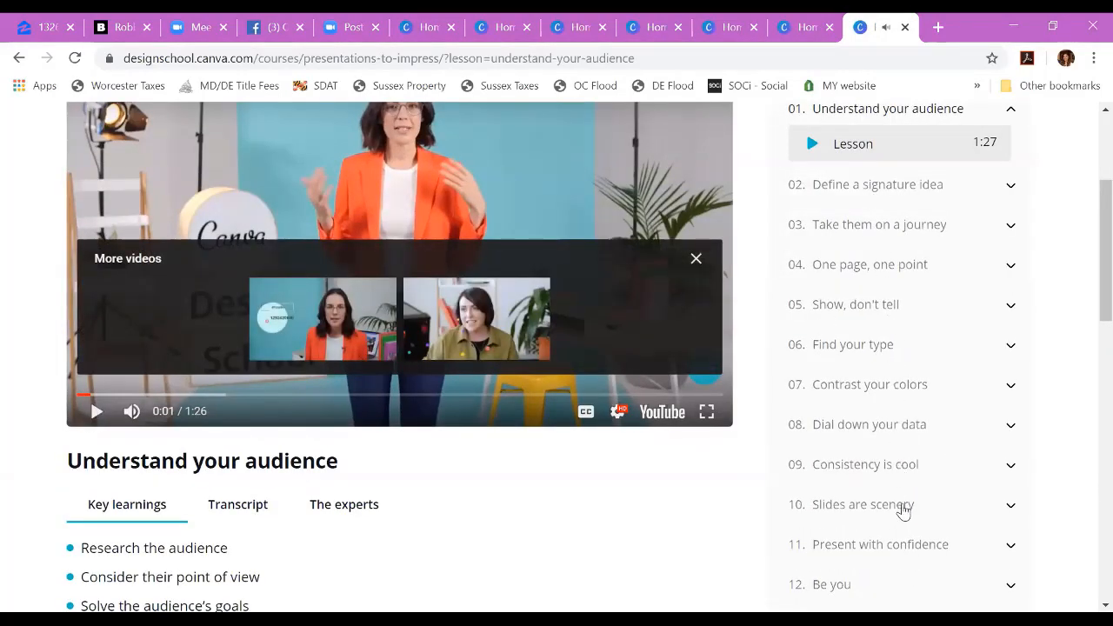
# Step: Return to the Design School overview and review its Courses section
pyautogui.click(18, 58)
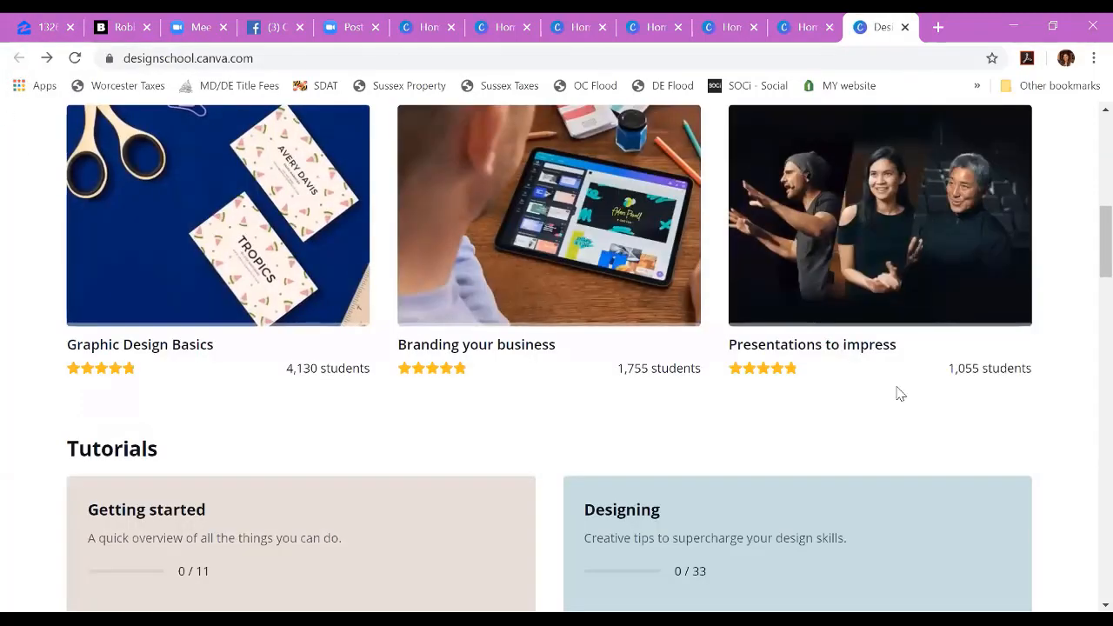
pyautogui.scroll(2, 1083, 422)
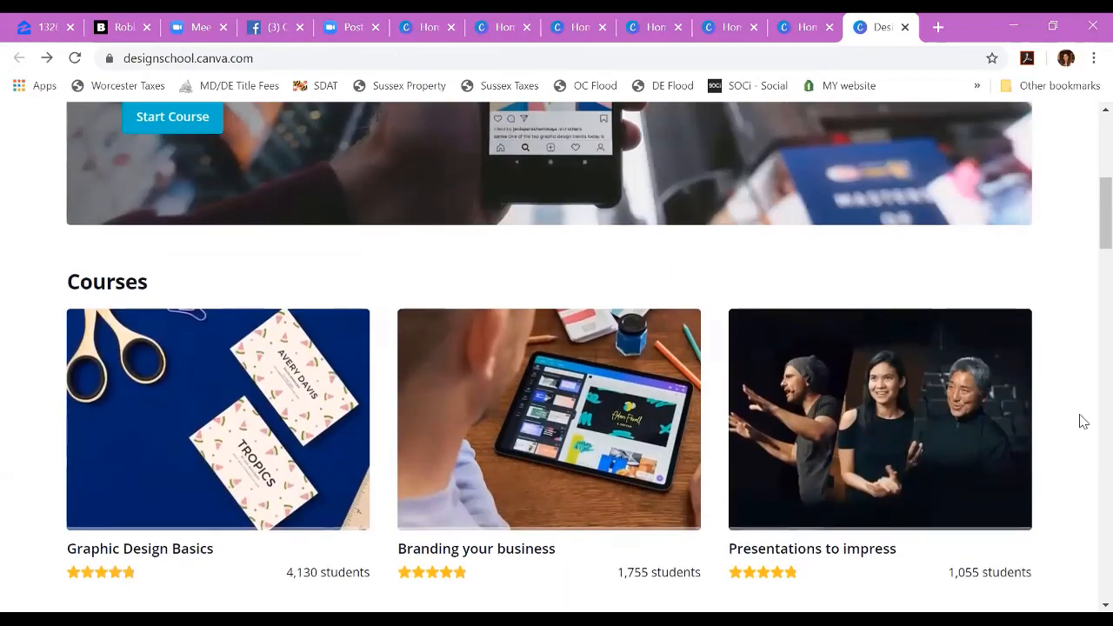
pyautogui.scroll(-1, 1083, 421)
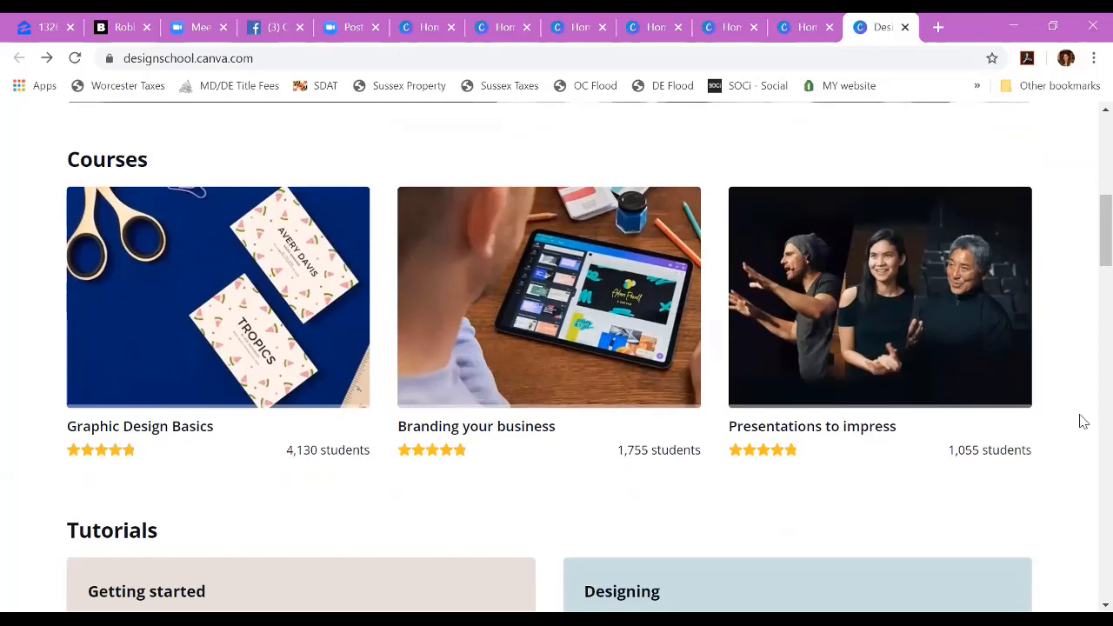
pyautogui.scroll(1, 1083, 421)
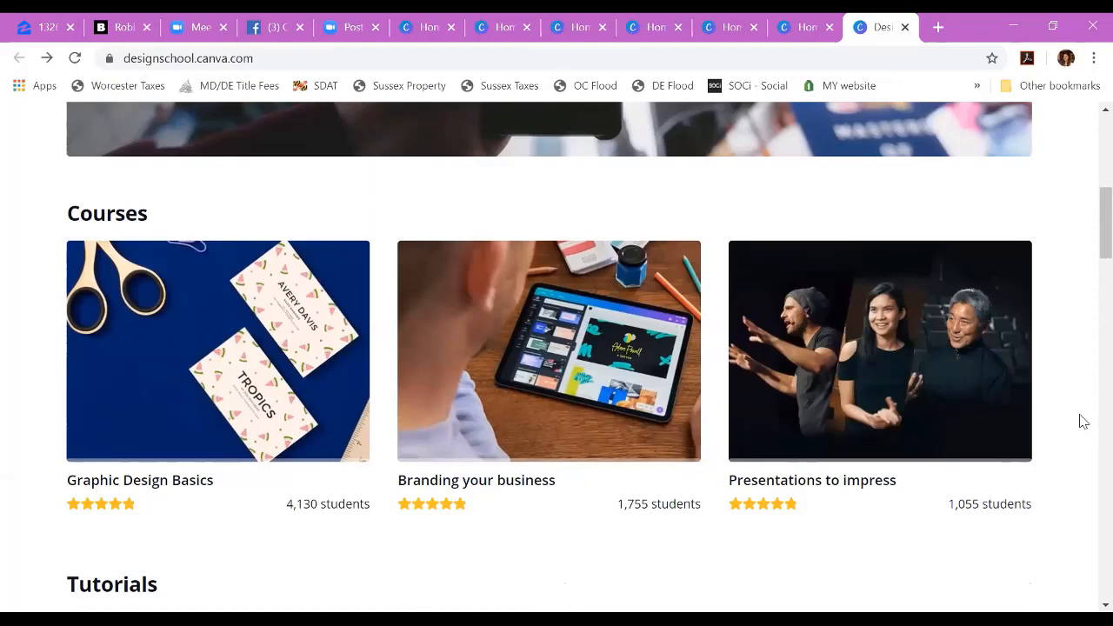
pyautogui.scroll(-1, 1083, 422)
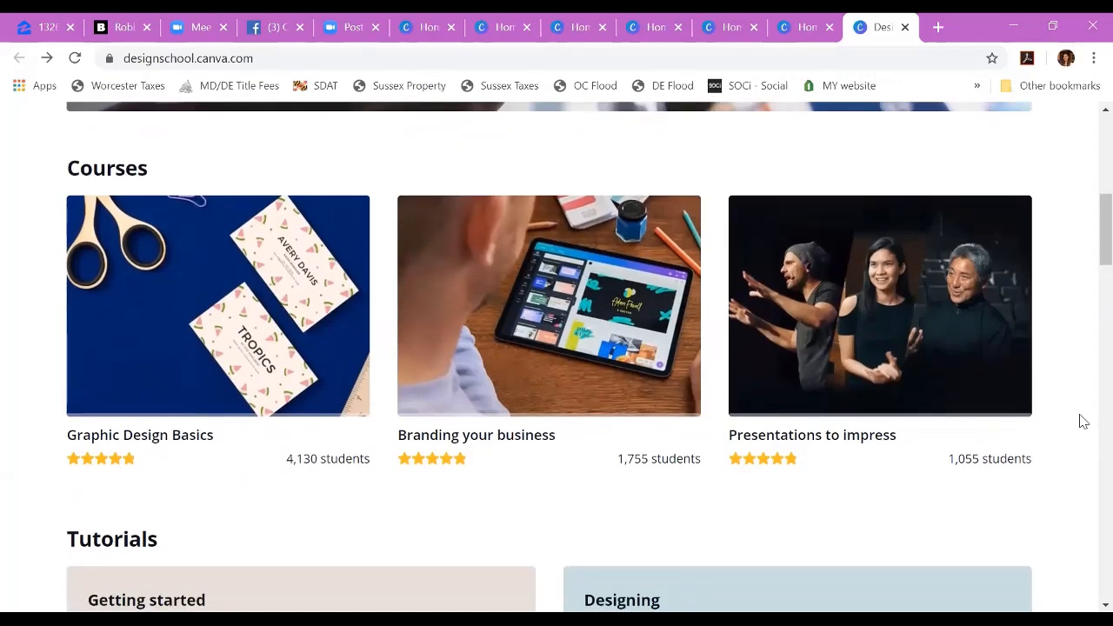
# Step: Examine the Design School tutorial categories, from Getting started and Designing through Canva Pro, Brand Kit, Folders and Publishing
pyautogui.scroll(-4, 1082, 422)
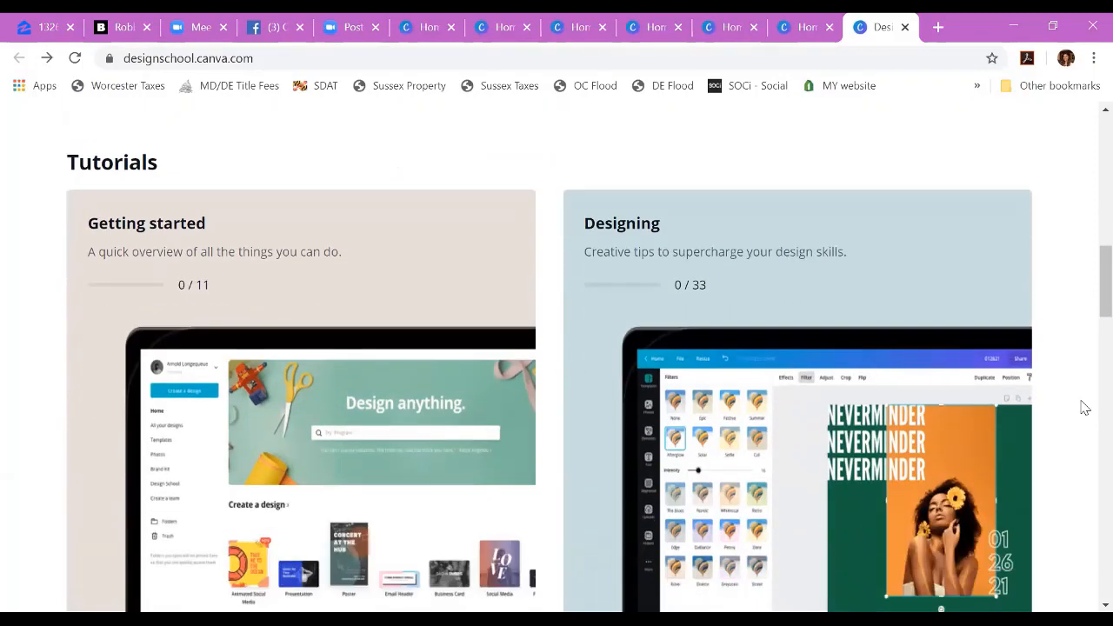
pyautogui.scroll(-1, 1084, 407)
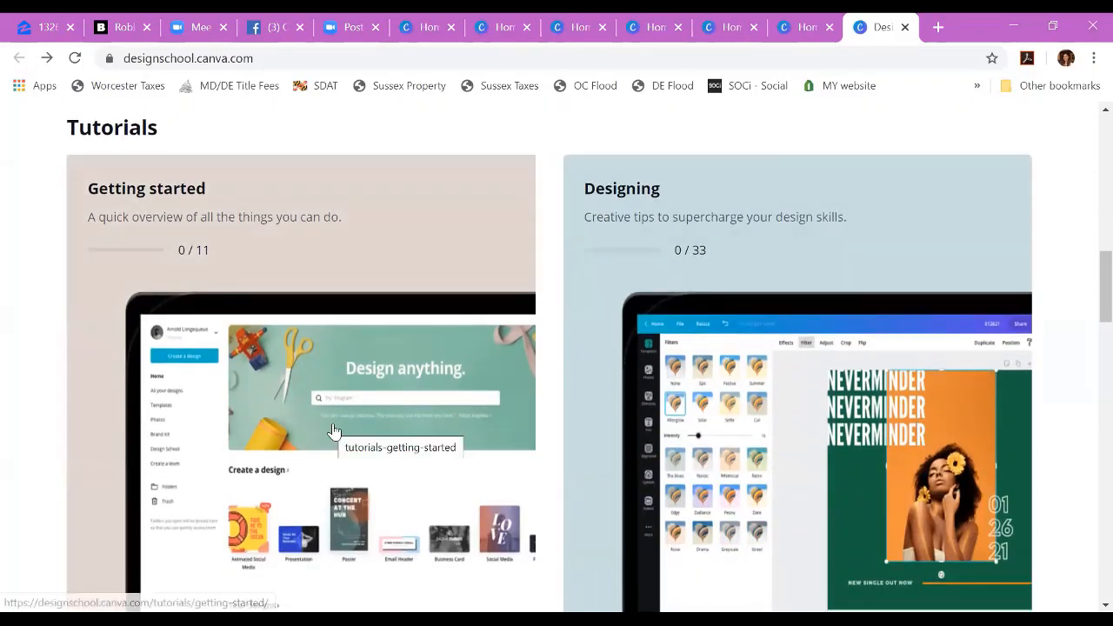
pyautogui.scroll(-2, 334, 430)
pyautogui.scroll(1, 264, 328)
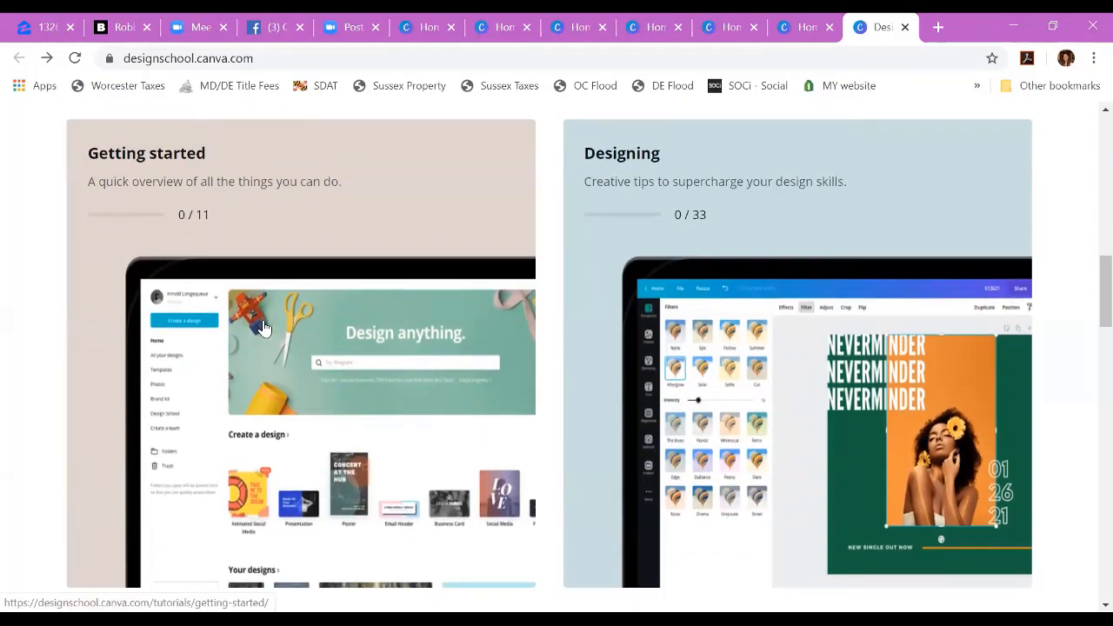
pyautogui.scroll(-1, 787, 357)
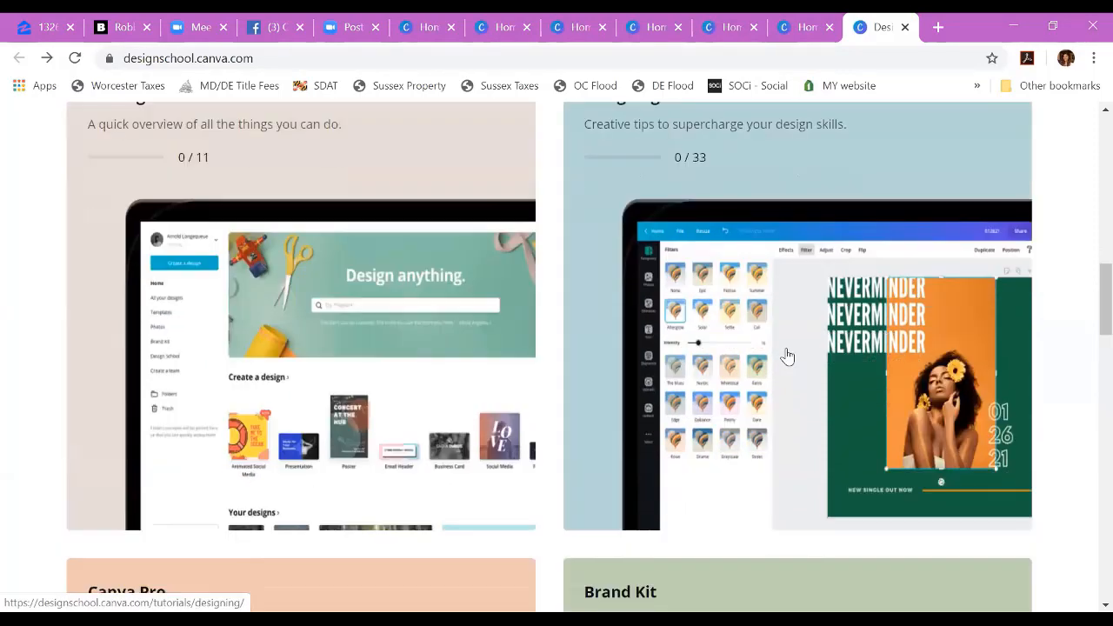
pyautogui.scroll(-5, 787, 357)
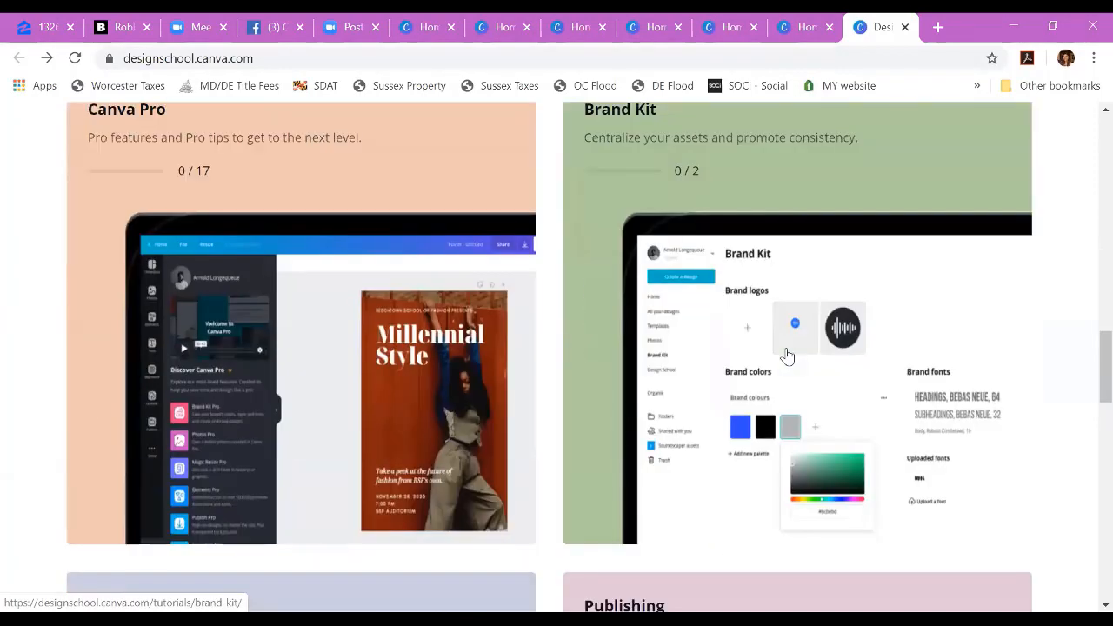
pyautogui.scroll(1, 785, 356)
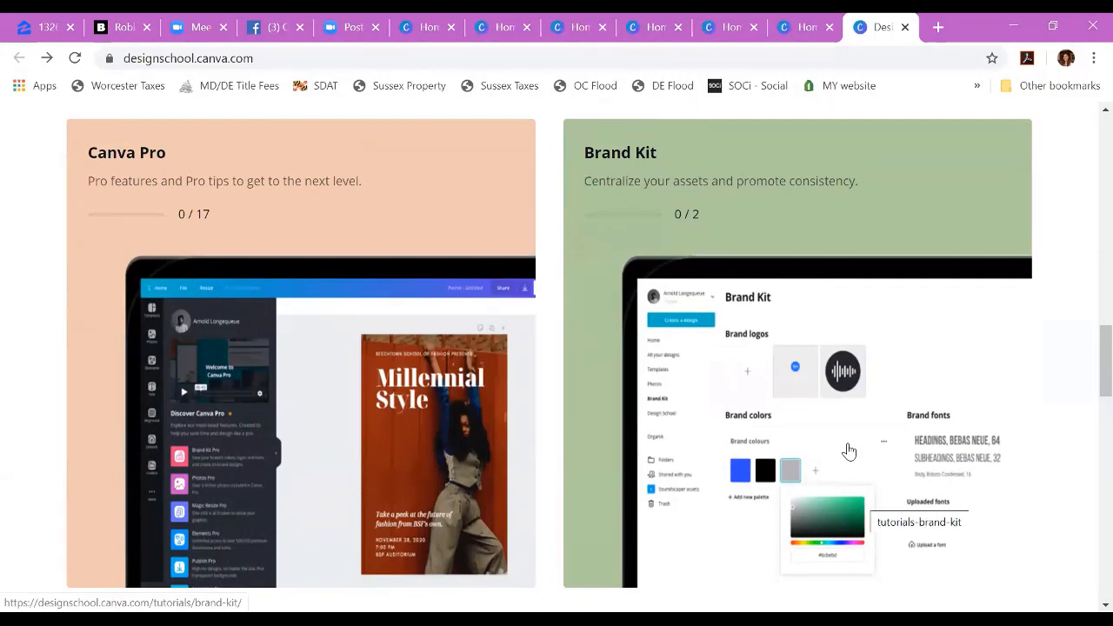
pyautogui.scroll(1, 850, 452)
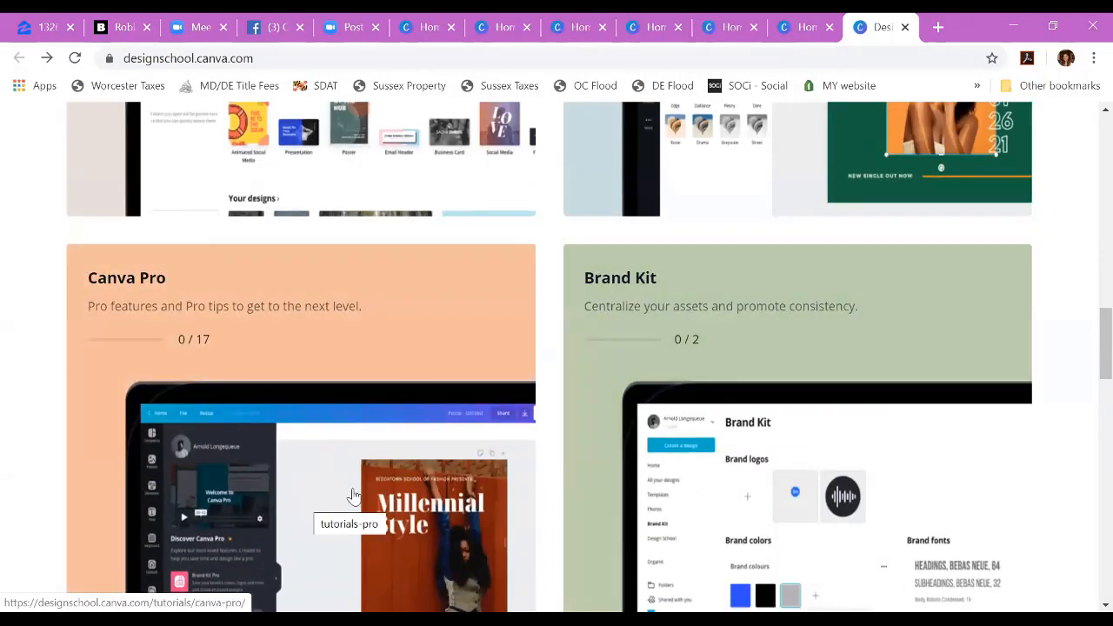
pyautogui.scroll(1, 425, 378)
pyautogui.scroll(-2, 425, 378)
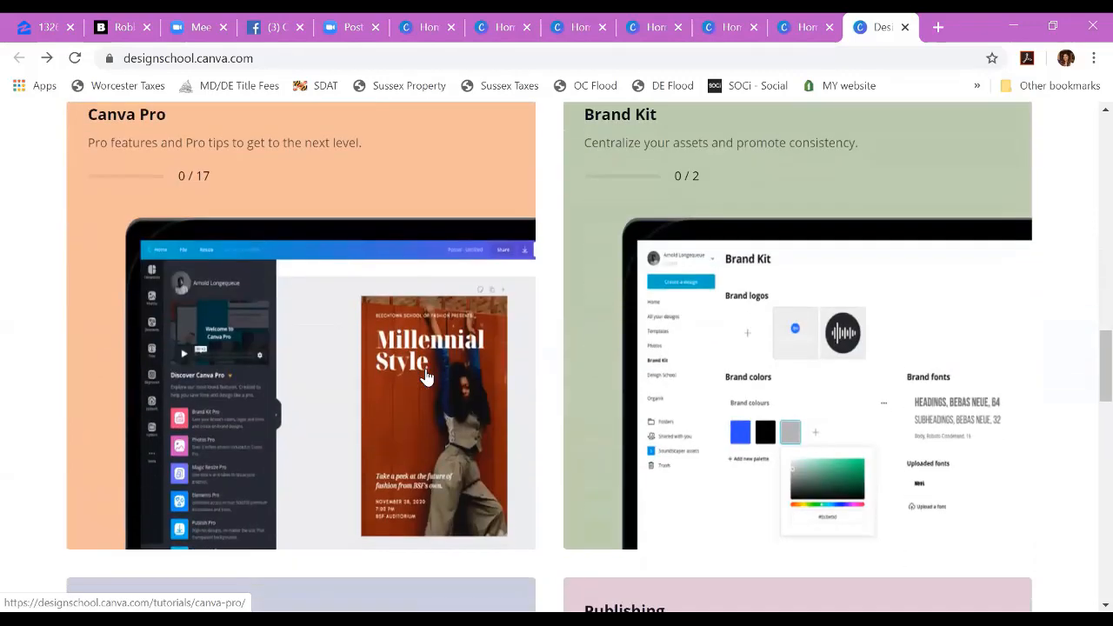
pyautogui.scroll(1, 426, 377)
pyautogui.scroll(-2, 425, 377)
pyautogui.scroll(2, 425, 377)
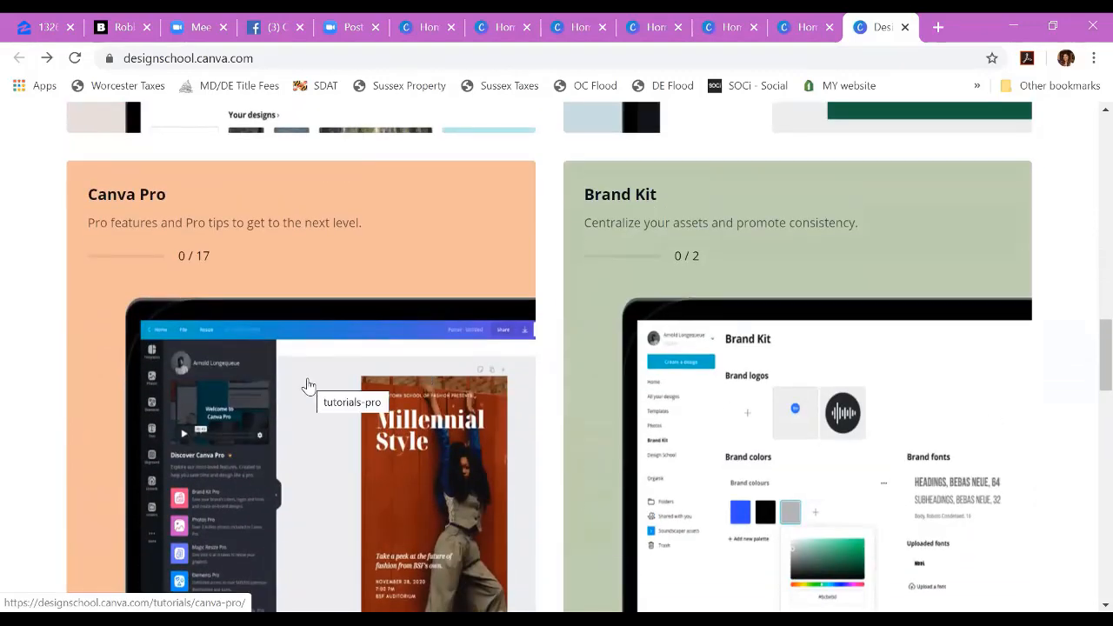
pyautogui.scroll(2, 307, 385)
pyautogui.scroll(-5, 308, 385)
pyautogui.scroll(-2, 308, 385)
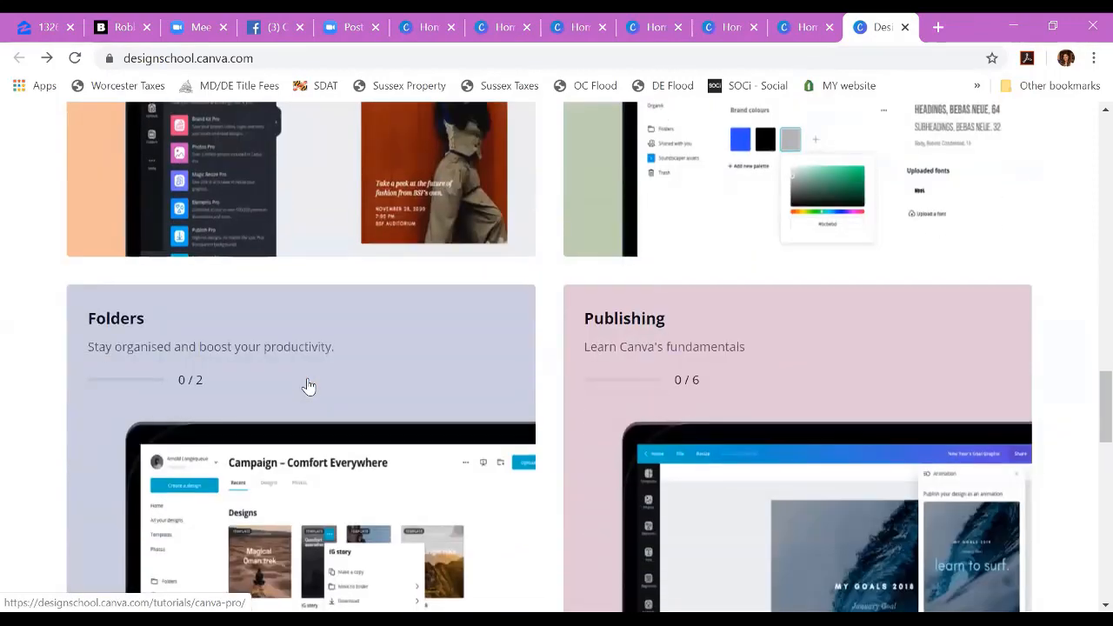
pyautogui.scroll(15, 308, 386)
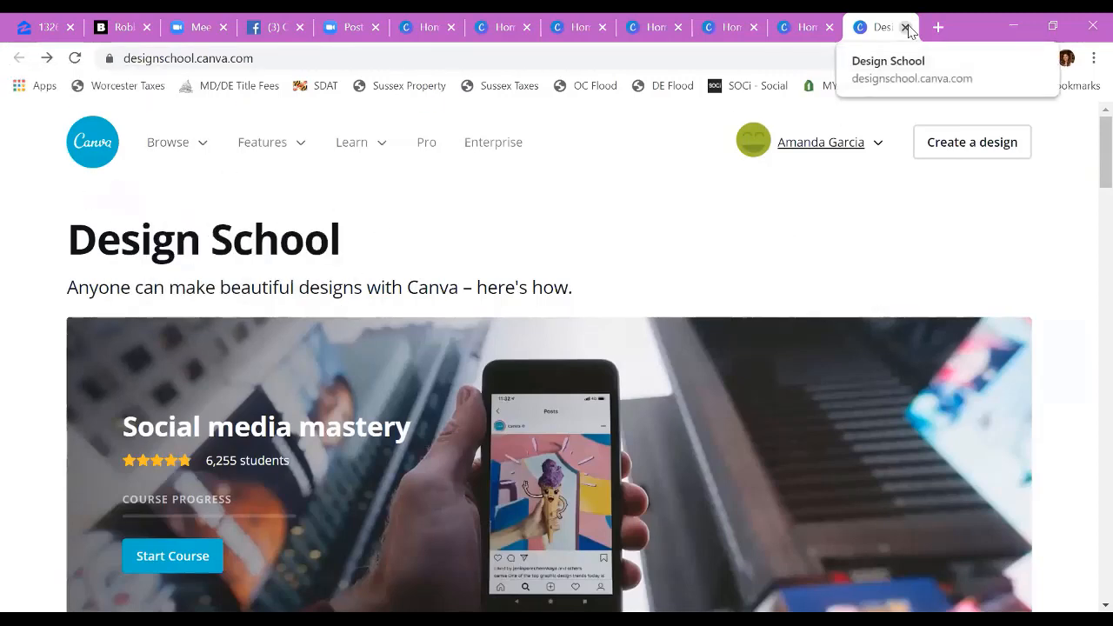
# Step: Switch back to the Canva home page and open the turquoise Beechtown Fall Festival flyer from the saved designs
pyautogui.click(815, 23)
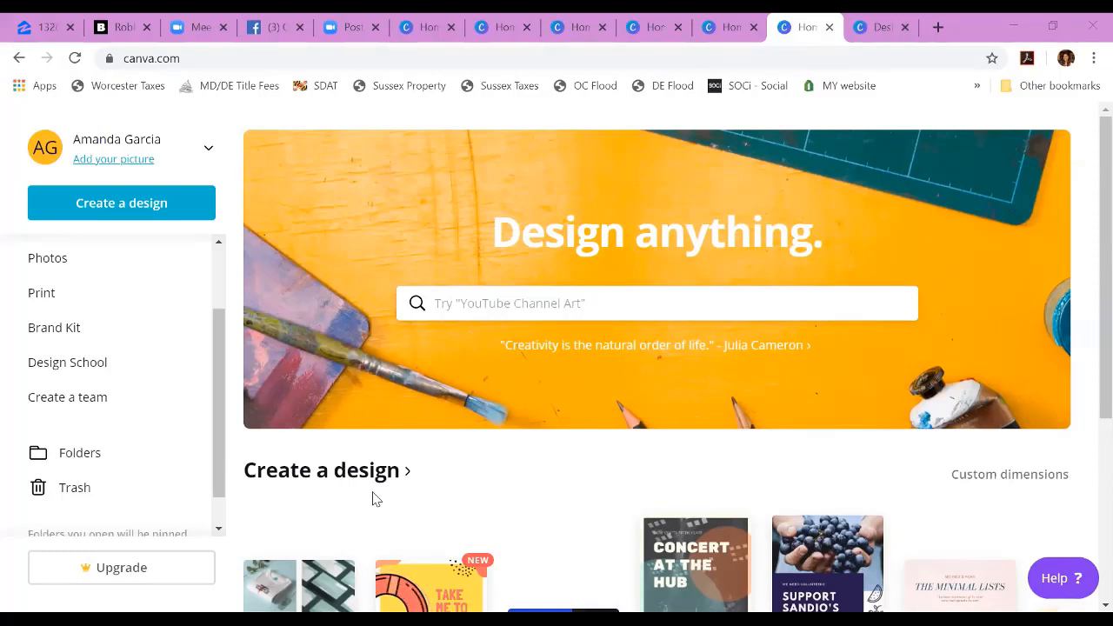
pyautogui.scroll(-3, 353, 517)
pyautogui.scroll(-2, 354, 516)
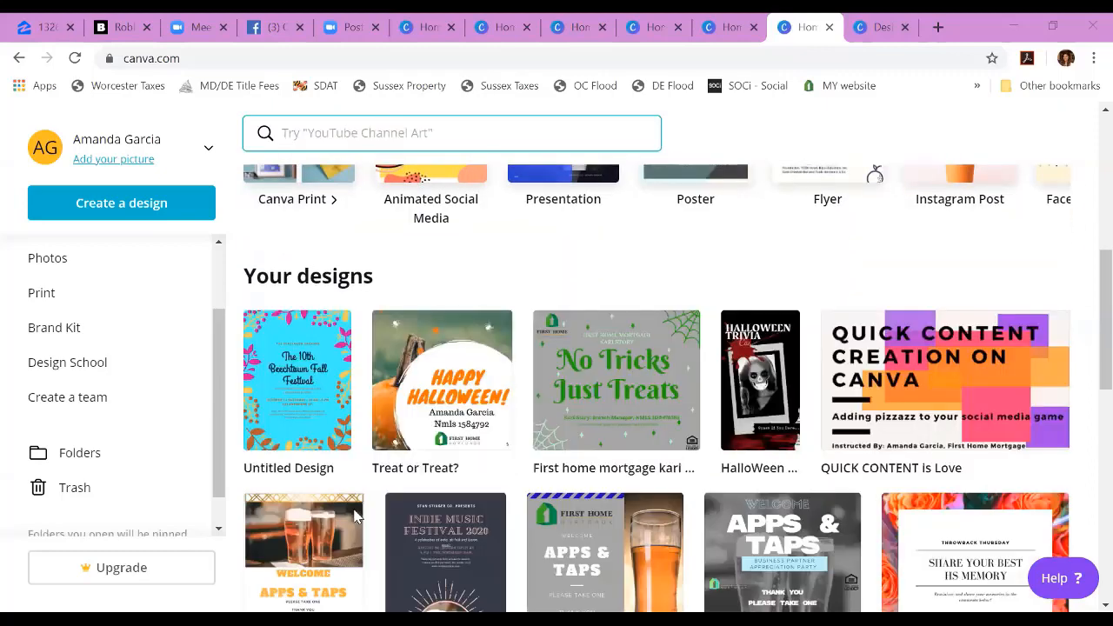
pyautogui.click(301, 426)
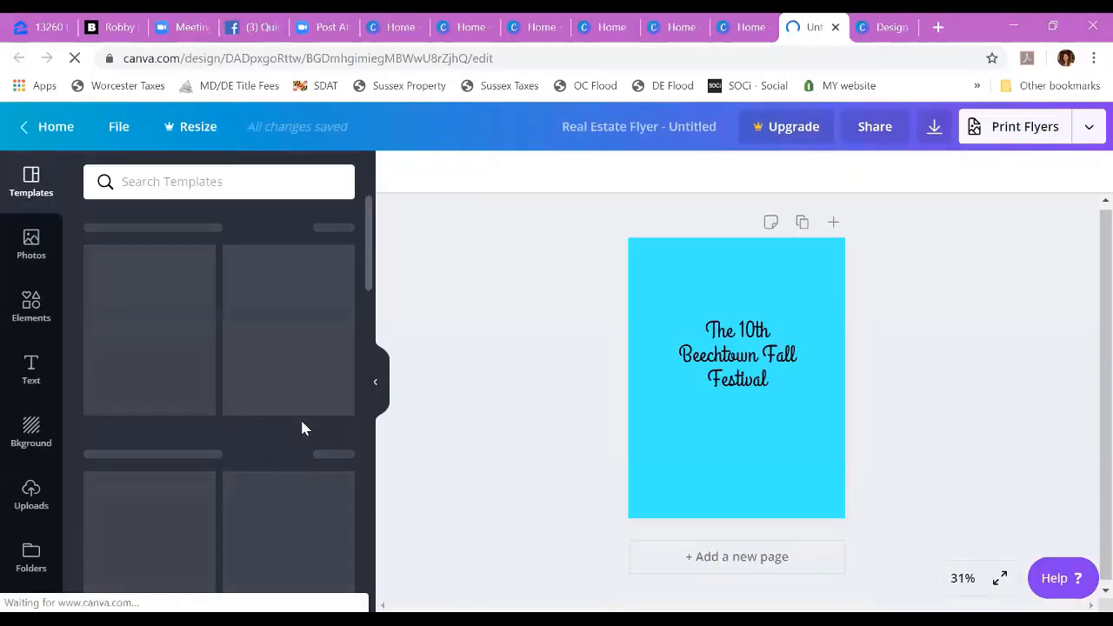
# Step: Choose Facebook Page as the flyer's publishing destination and start connecting the Facebook account
pyautogui.click(1087, 136)
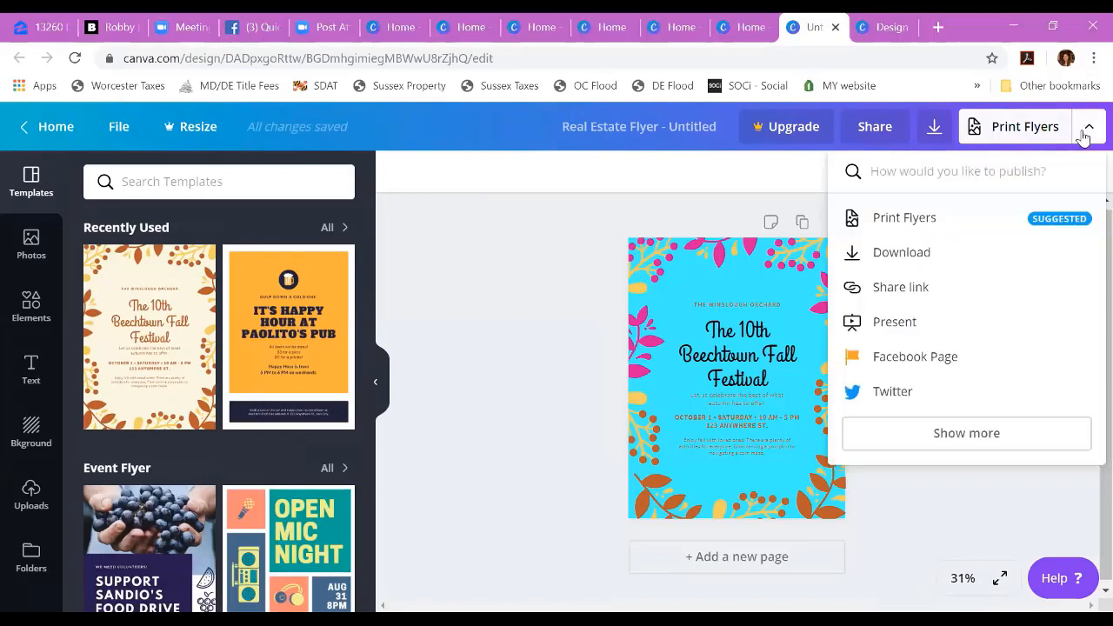
pyautogui.click(909, 360)
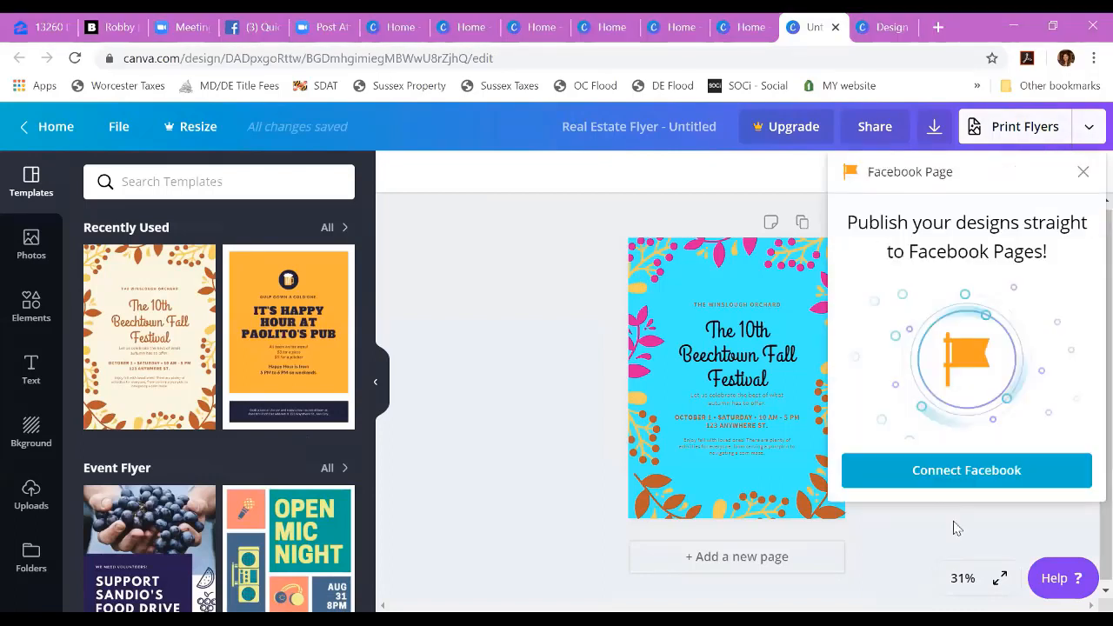
pyautogui.click(968, 466)
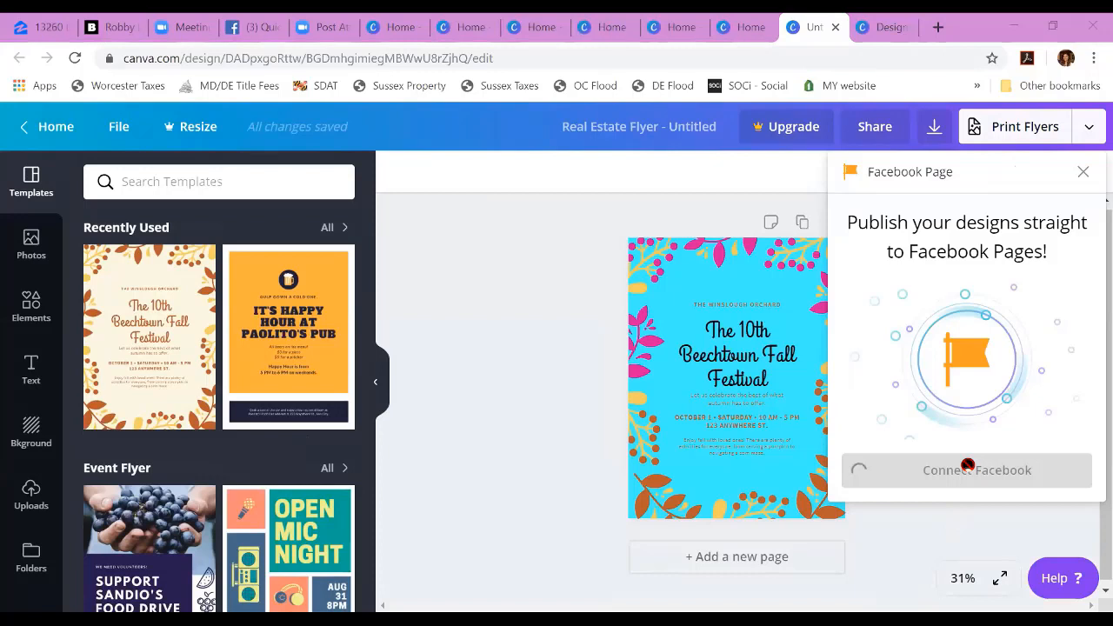
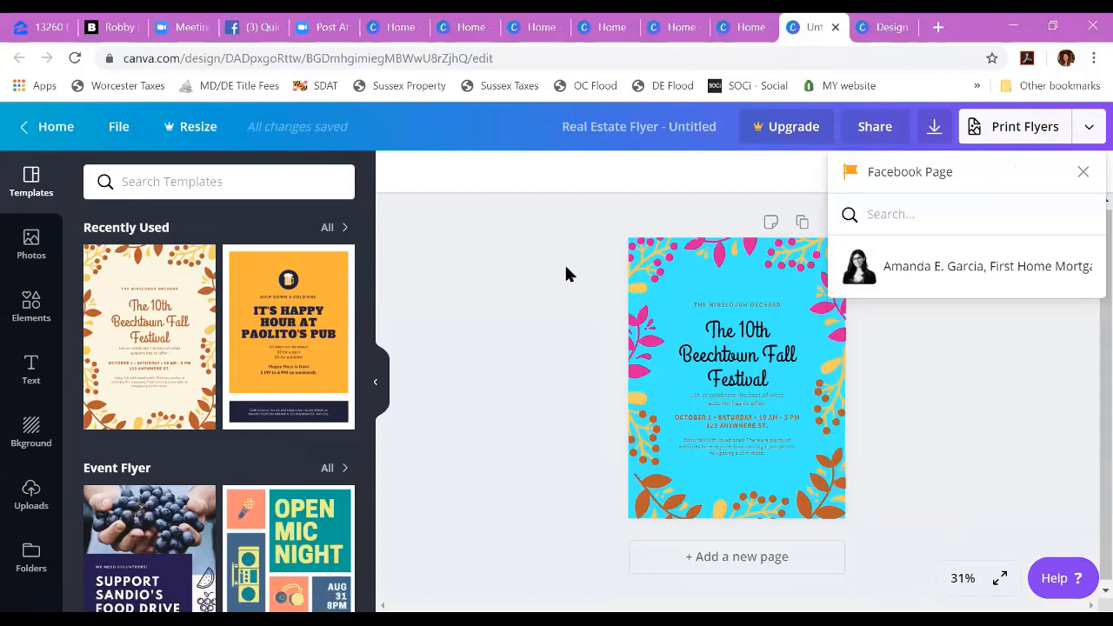
# Step: Select the business Facebook page, draft the caption "Hope you can join us for the Beechtown fall festival!!!" and leave without publishing
pyautogui.click(945, 271)
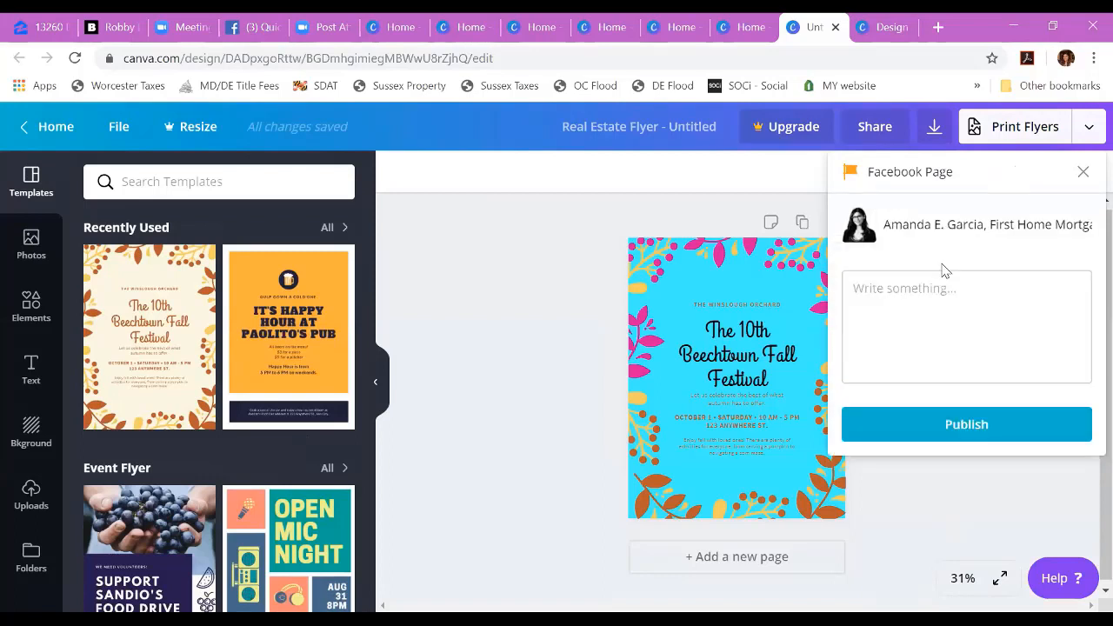
pyautogui.click(928, 313)
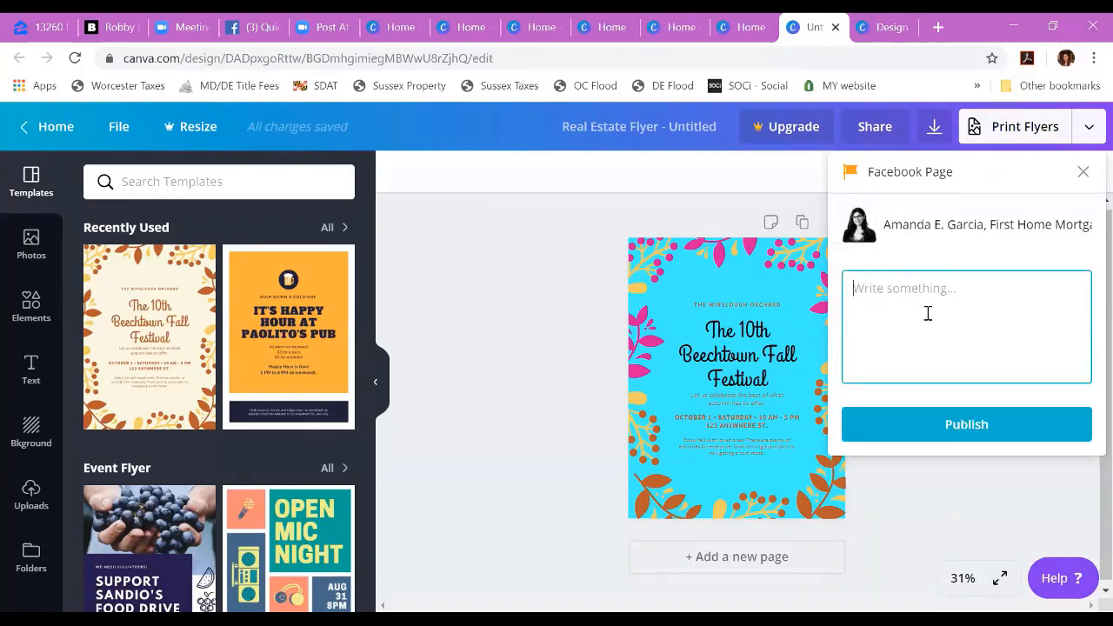
pyautogui.write('Hope you can joi')
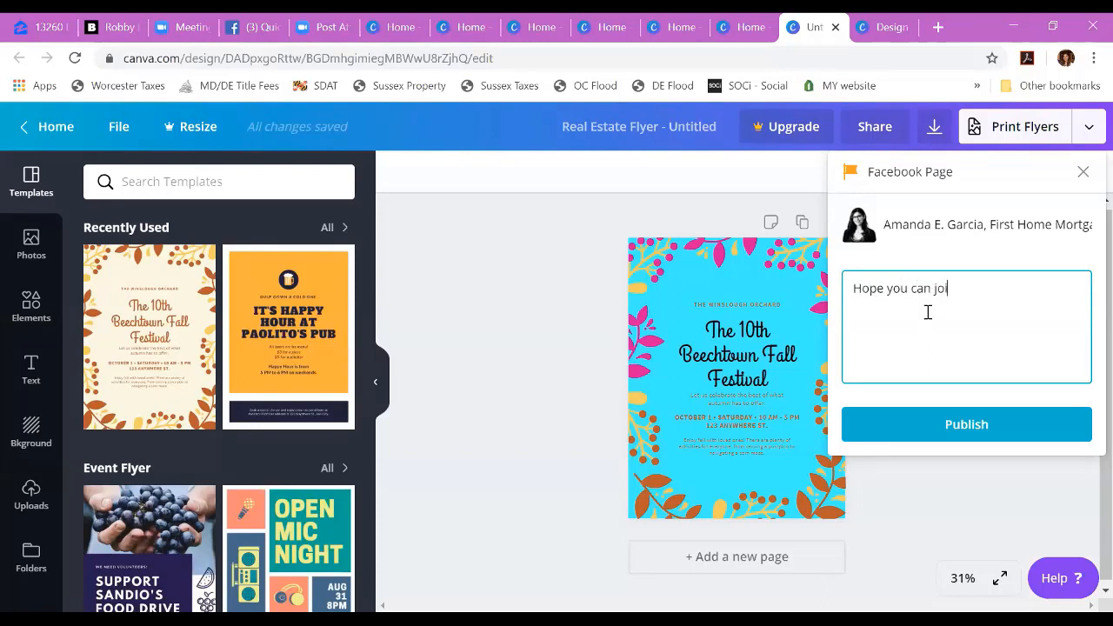
pyautogui.write('n us for the beech')
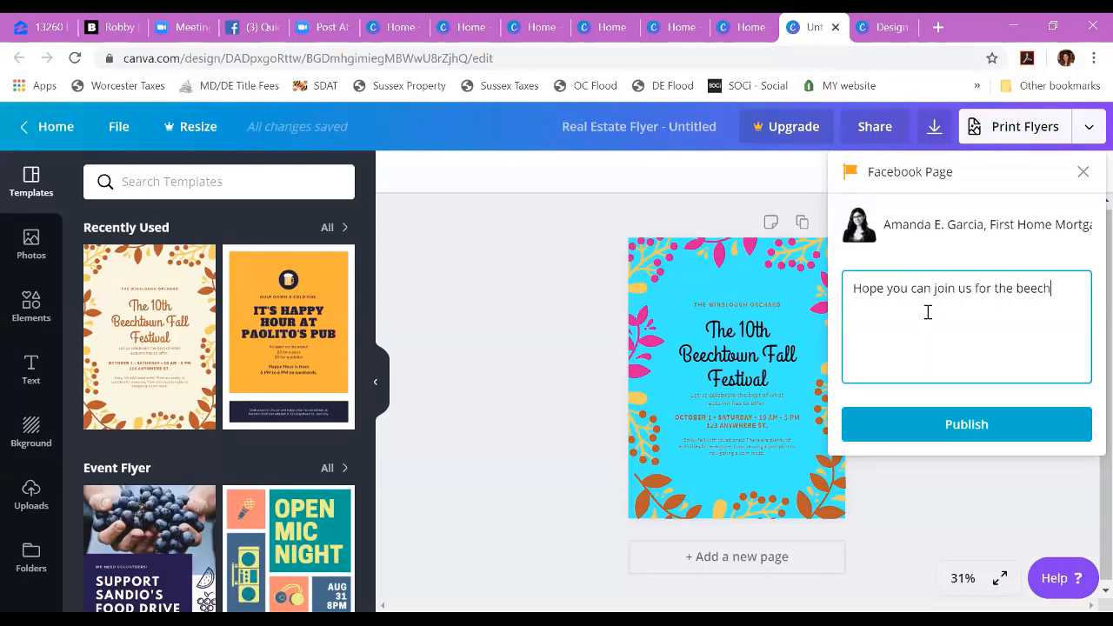
pyautogui.write('town fall festiva')
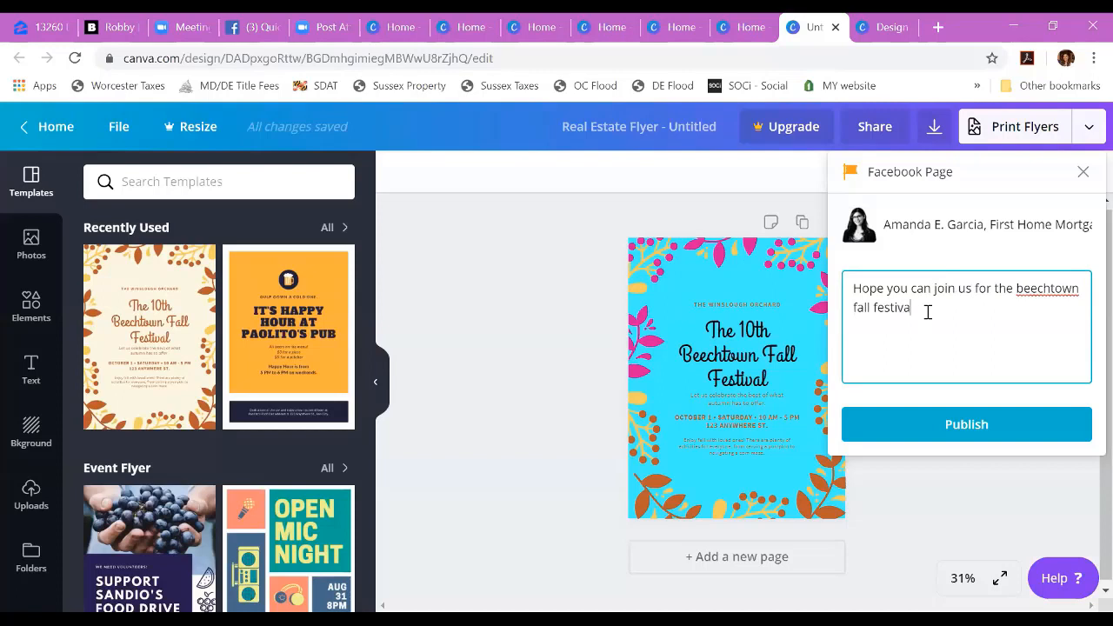
pyautogui.write('l!!!')
pyautogui.click(1023, 293)
pyautogui.press('BackSpace')
pyautogui.write('B')
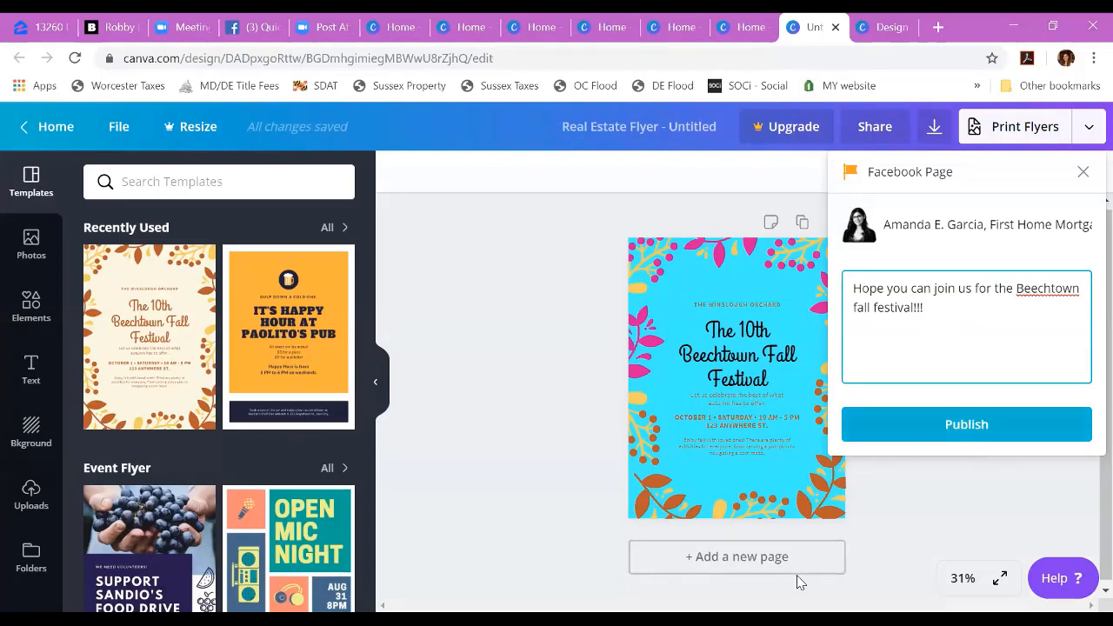
pyautogui.click(1084, 172)
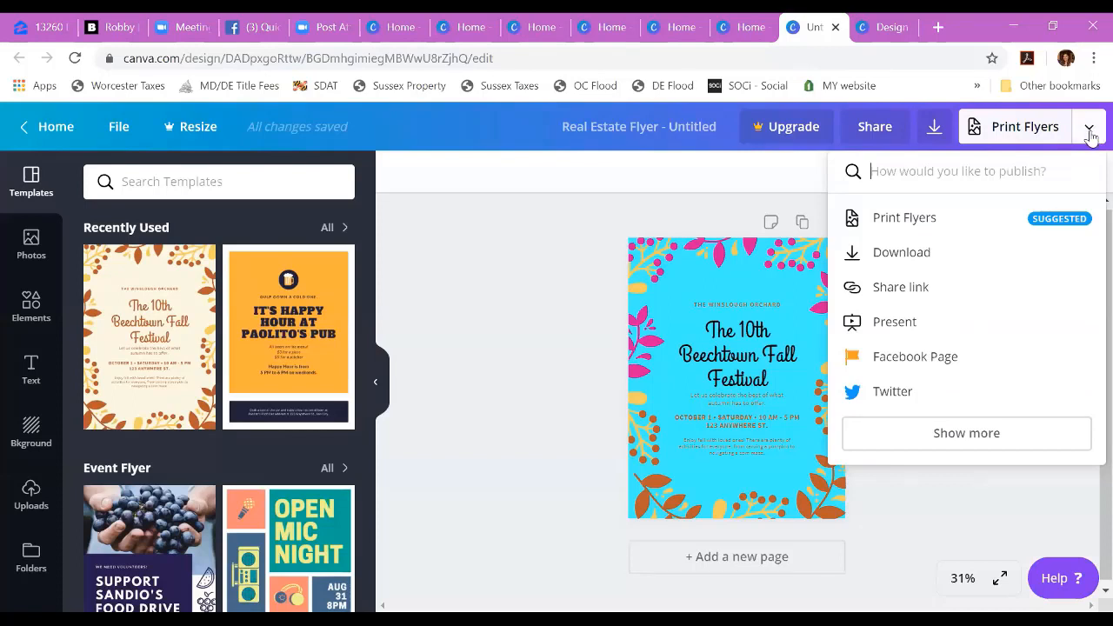
# Step: Examine the flyer's full list of publishing options, from social networks and cloud storage to print products, Embed and Website
pyautogui.click(1088, 130)
pyautogui.click(1087, 131)
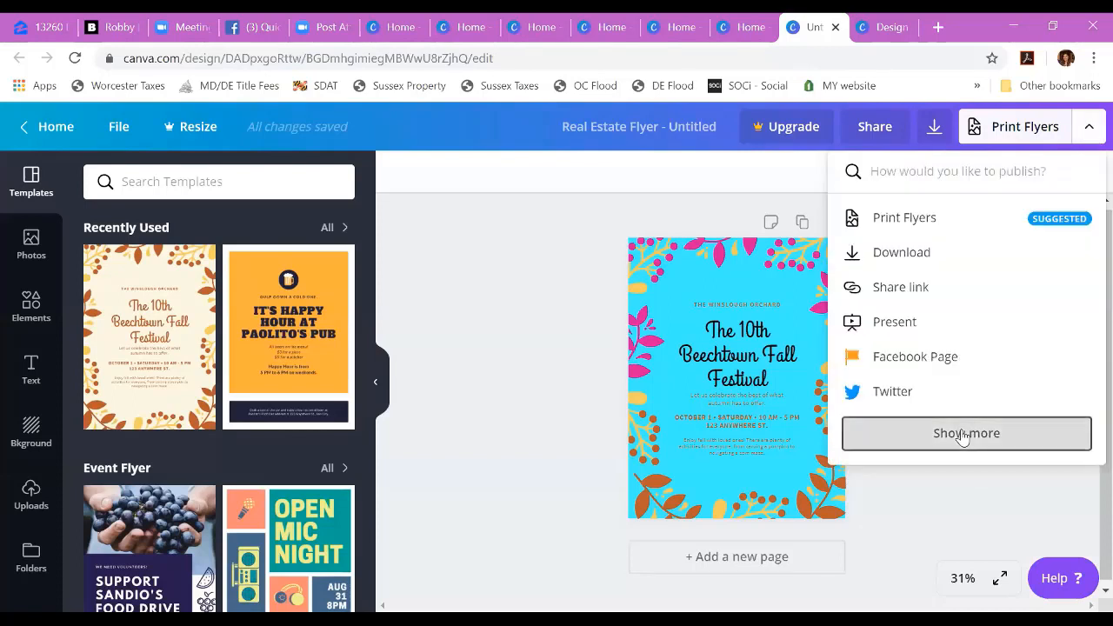
pyautogui.click(964, 434)
pyautogui.scroll(-1, 1022, 342)
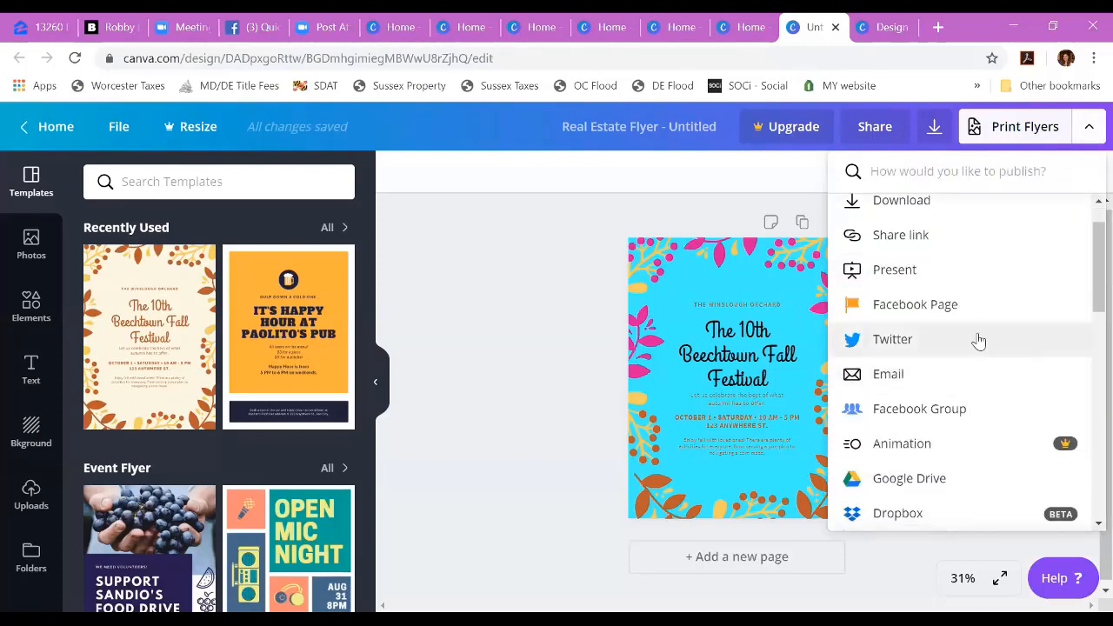
pyautogui.scroll(-2, 977, 339)
pyautogui.scroll(-2, 977, 339)
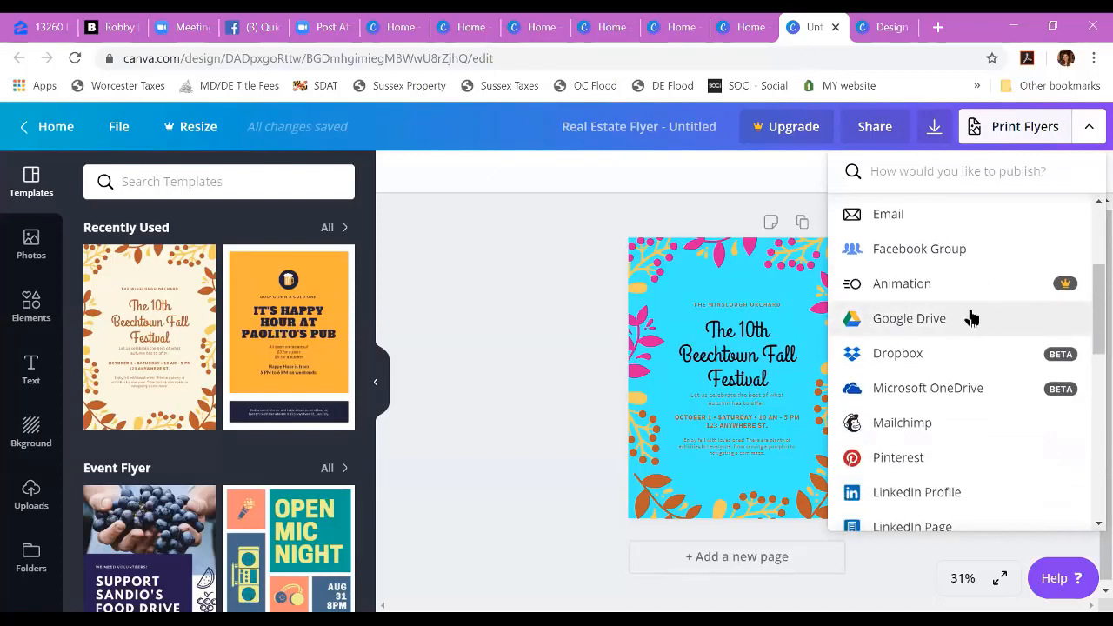
pyautogui.scroll(-7, 971, 318)
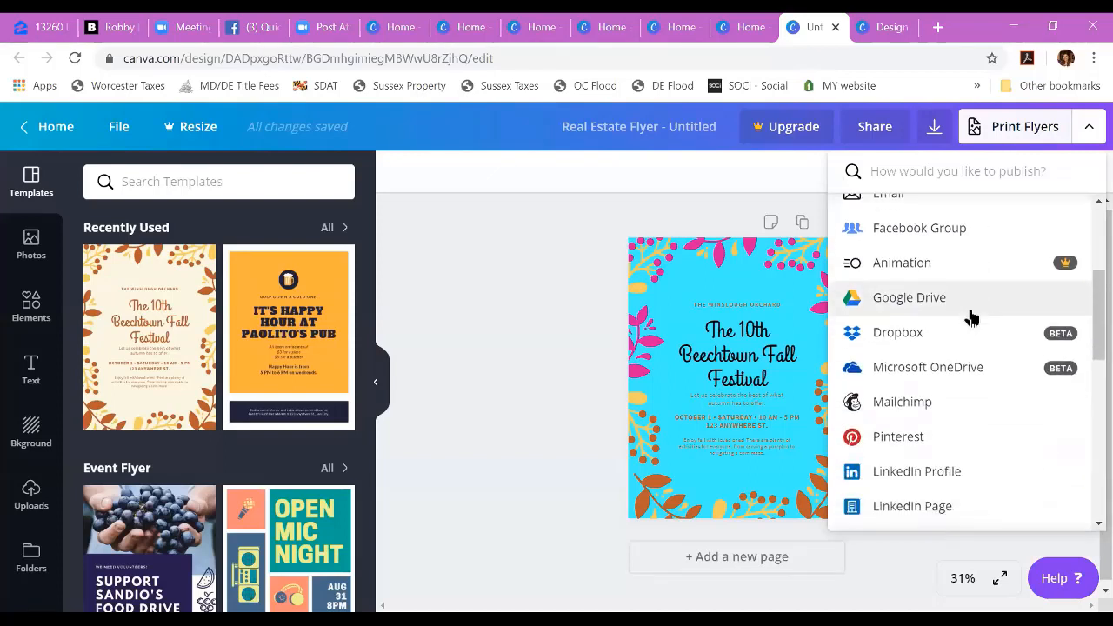
pyautogui.scroll(3, 971, 319)
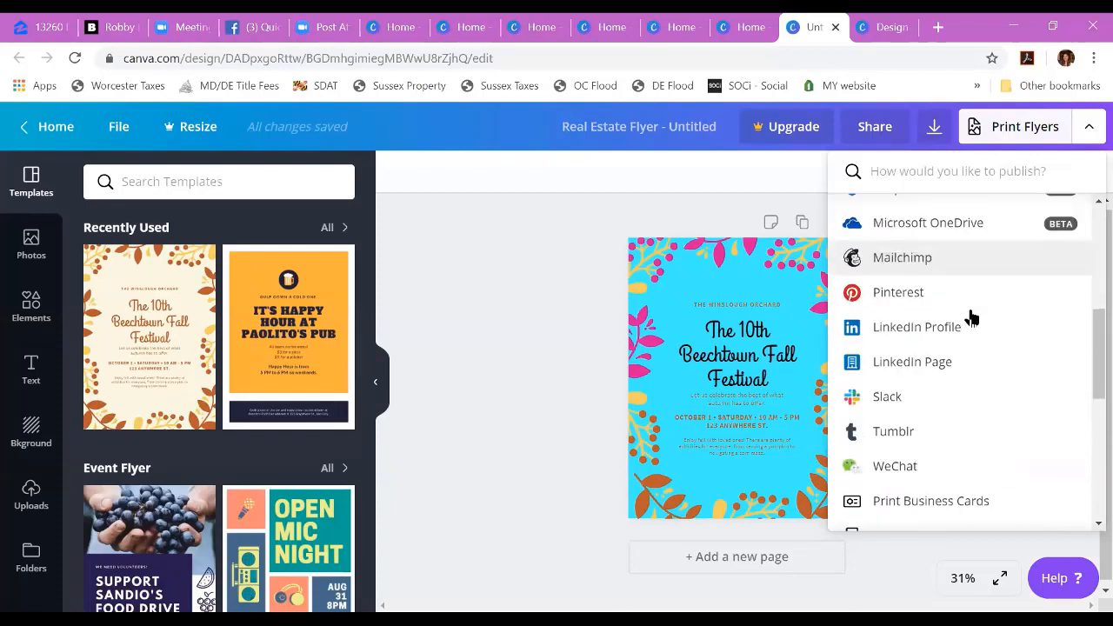
pyautogui.scroll(-7, 975, 365)
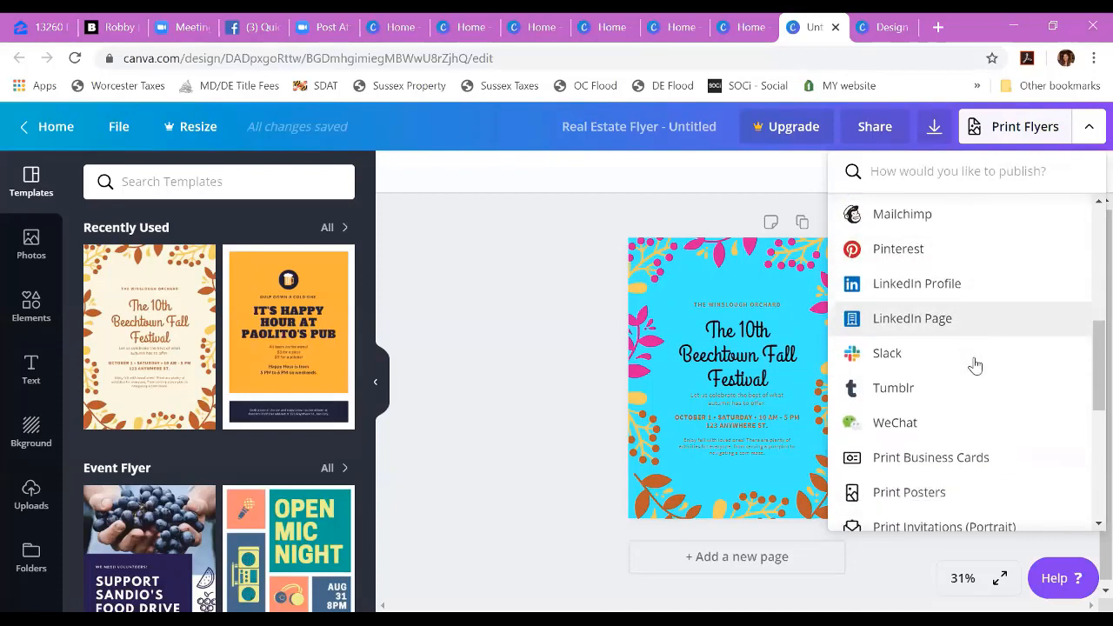
pyautogui.scroll(-3, 975, 366)
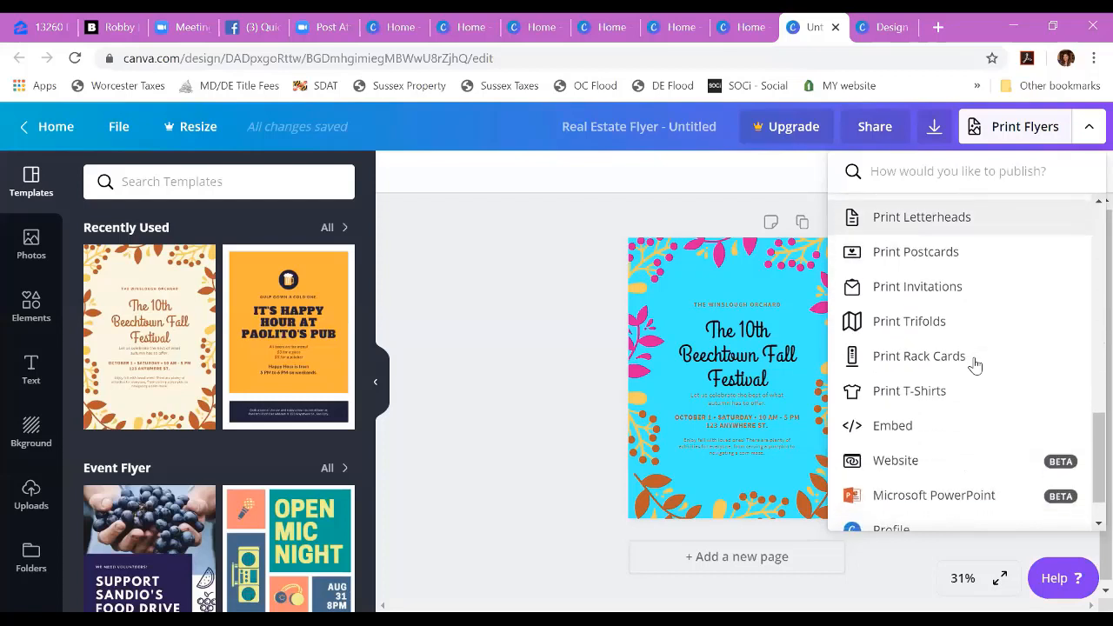
pyautogui.scroll(2, 975, 365)
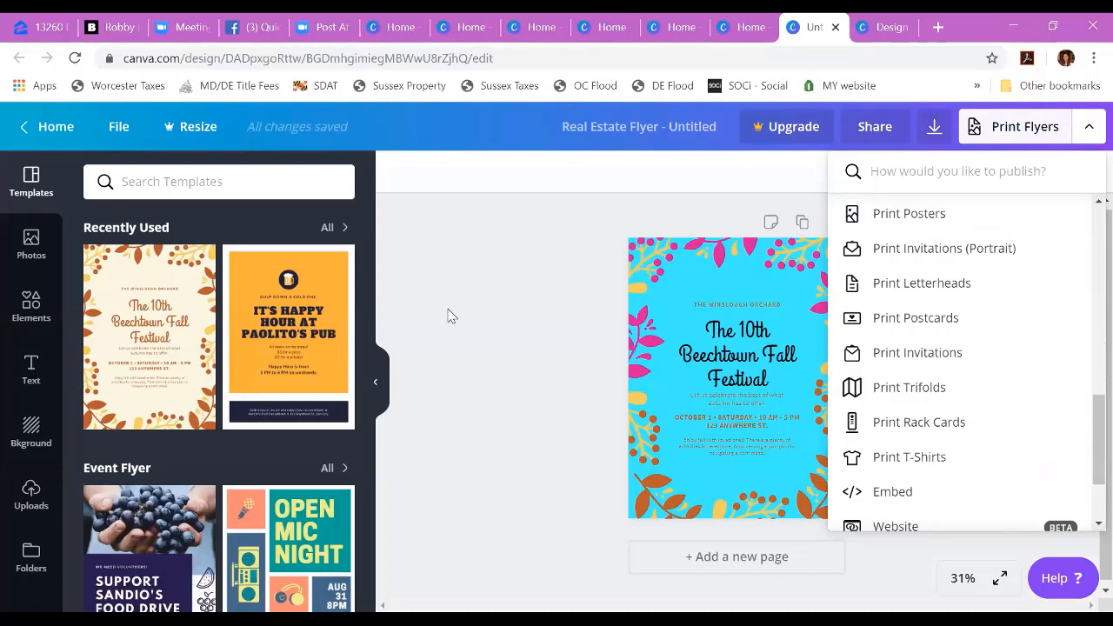
# Step: Return to the home page, search design types for "real estate" and start a new Real Estate Postcard
pyautogui.click(50, 139)
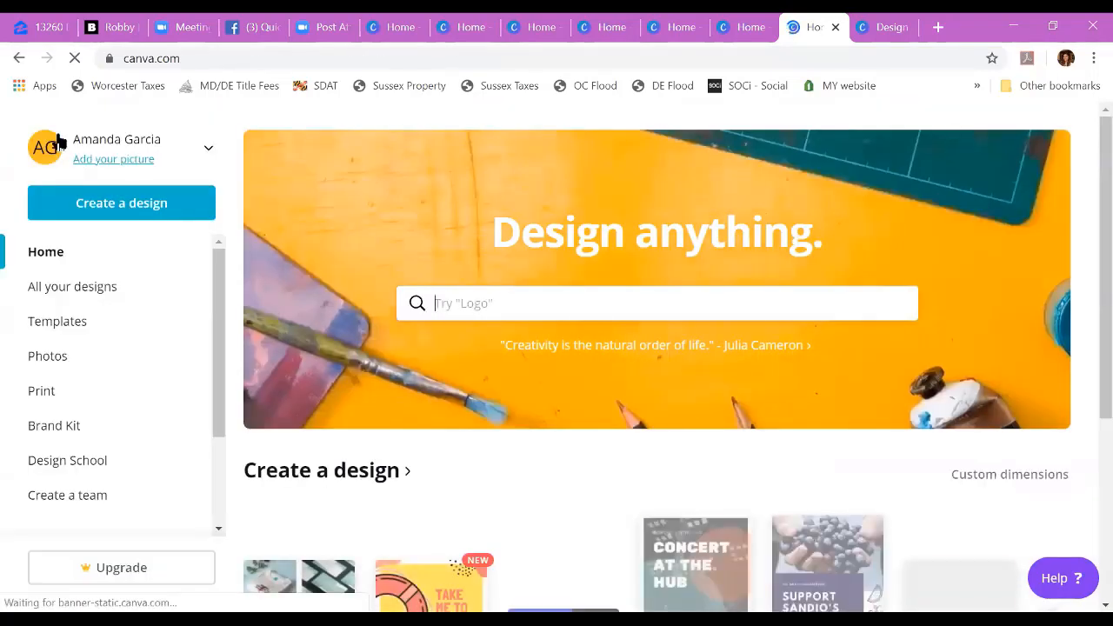
pyautogui.write('real estate')
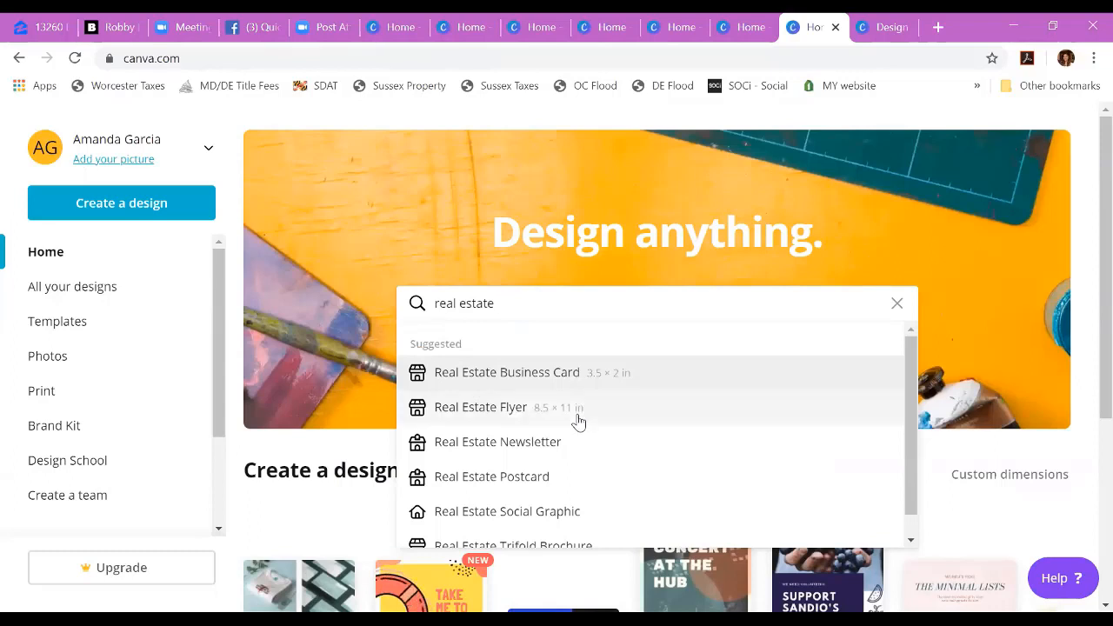
pyautogui.scroll(-1, 587, 448)
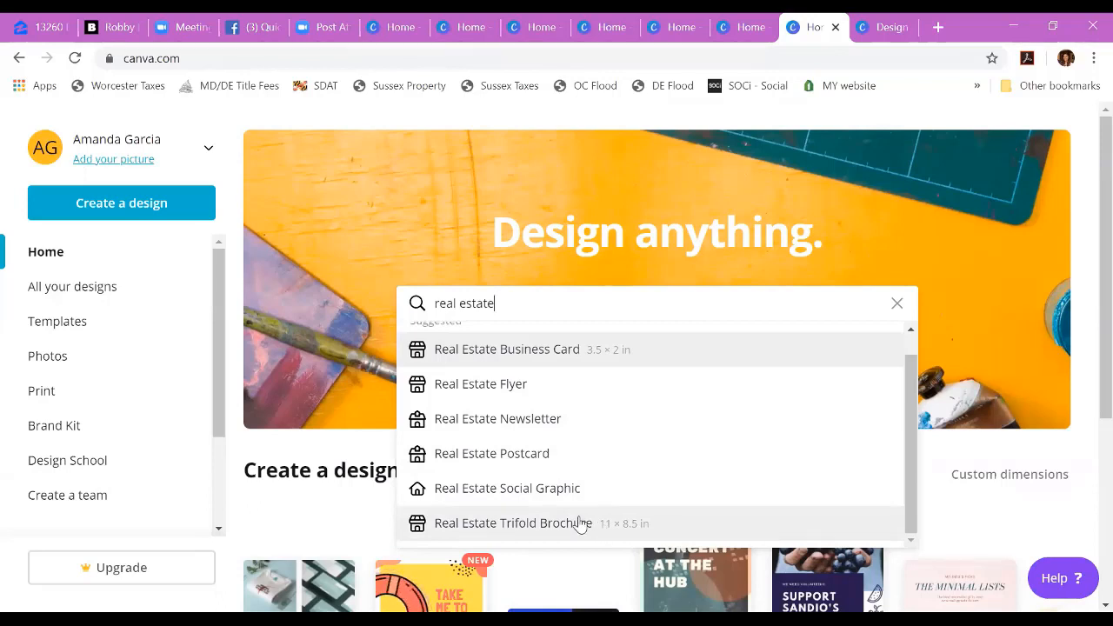
pyautogui.click(550, 461)
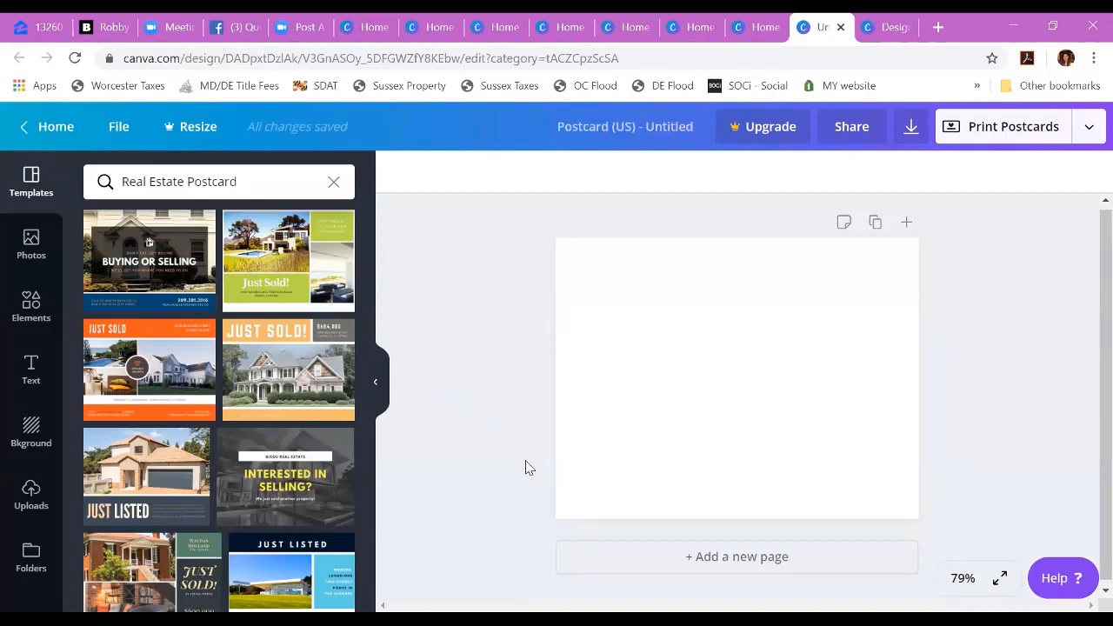
# Step: Try the "Buying or Selling" template on the postcard, followed by the front page of the lime green "Just Sold!" template
pyautogui.click(180, 310)
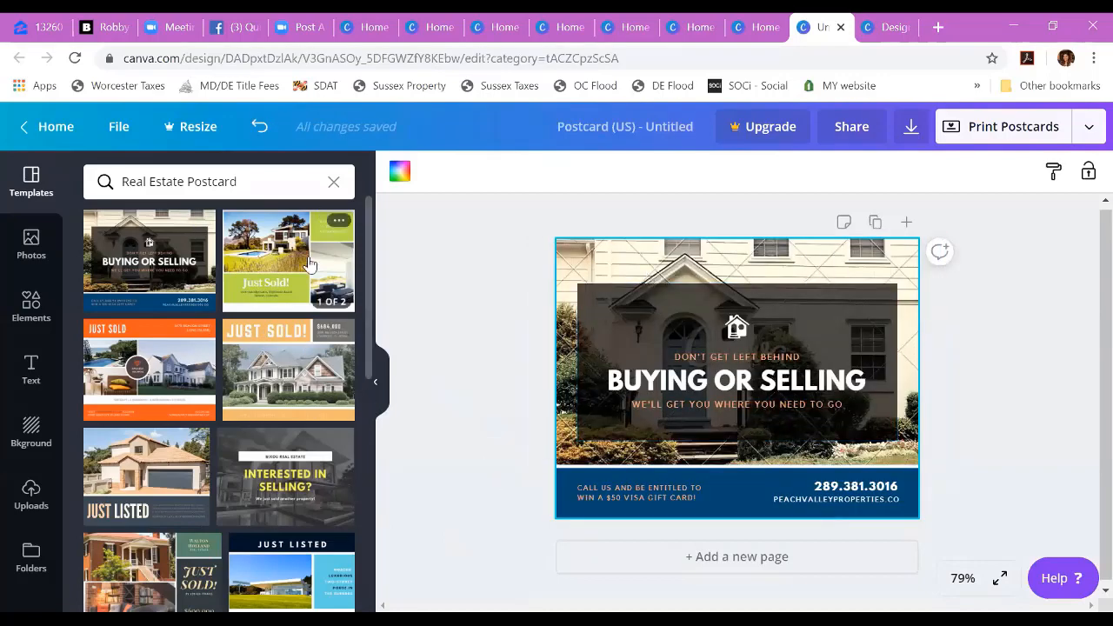
pyautogui.click(322, 219)
pyautogui.click(139, 336)
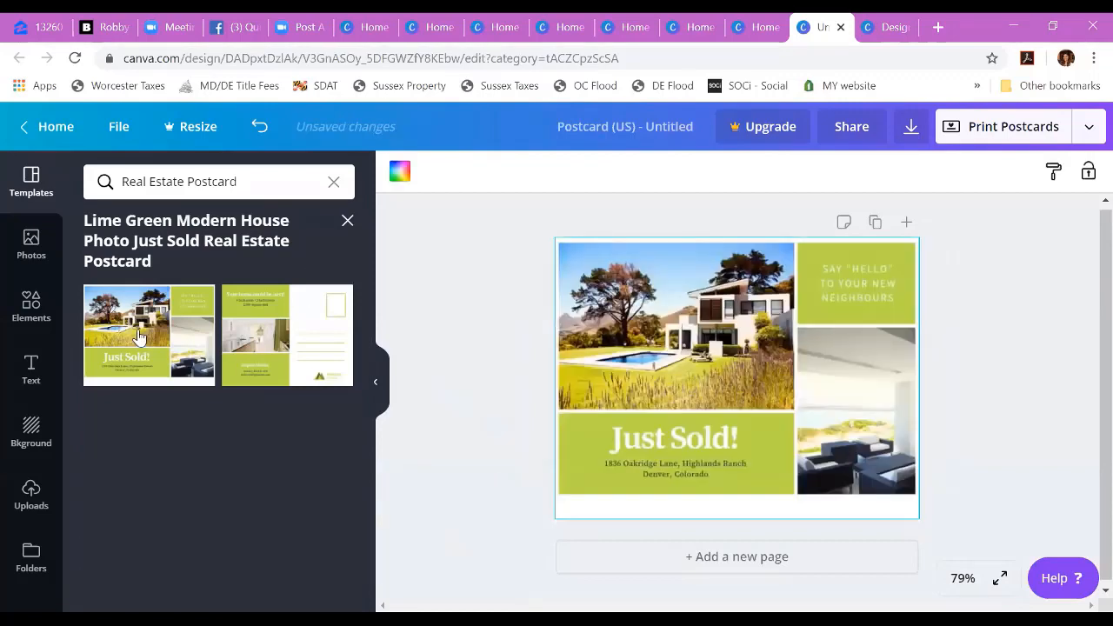
pyautogui.click(347, 220)
# Step: Search the templates for "free real estate" using the suggested Real Estate Postcard term and browse the designs
pyautogui.scroll(-10, 288, 491)
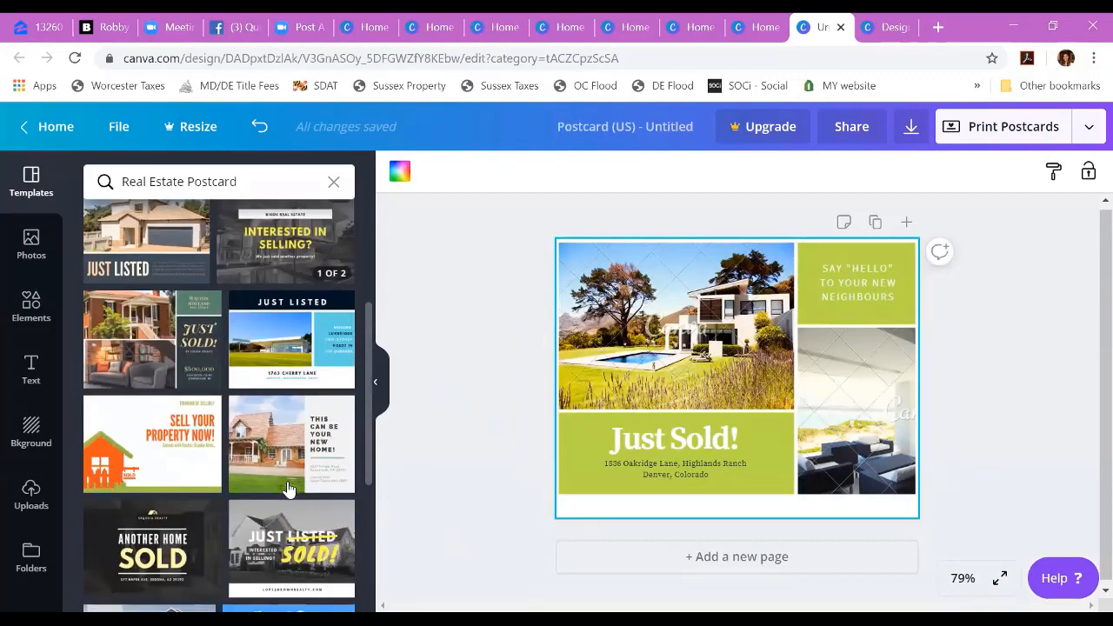
pyautogui.moveTo(237, 182); pyautogui.dragTo(119, 181)
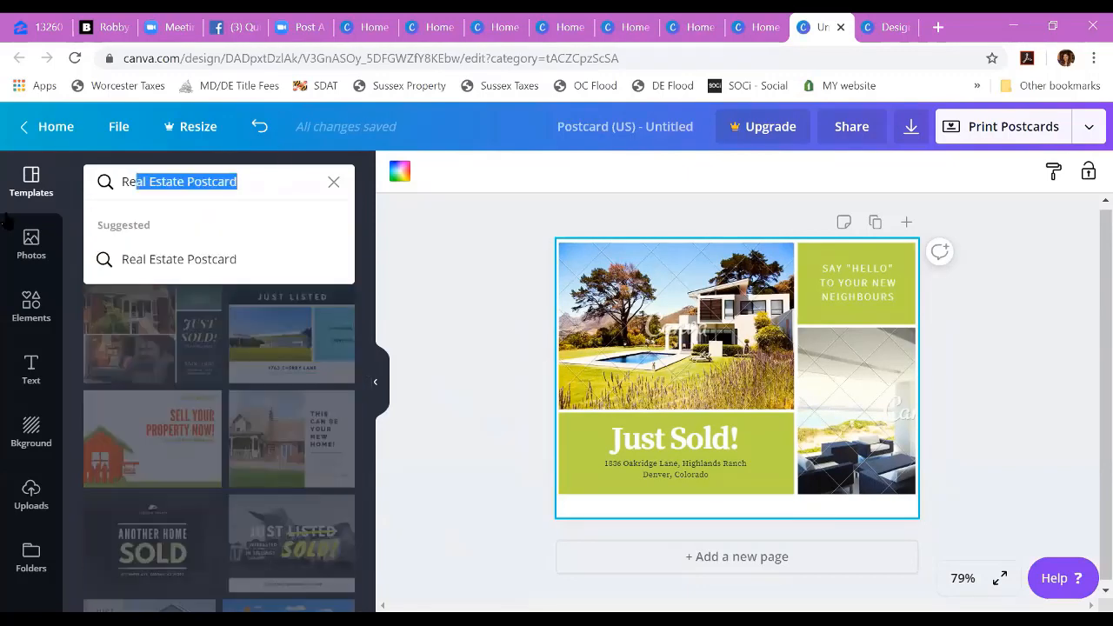
pyautogui.write('free re')
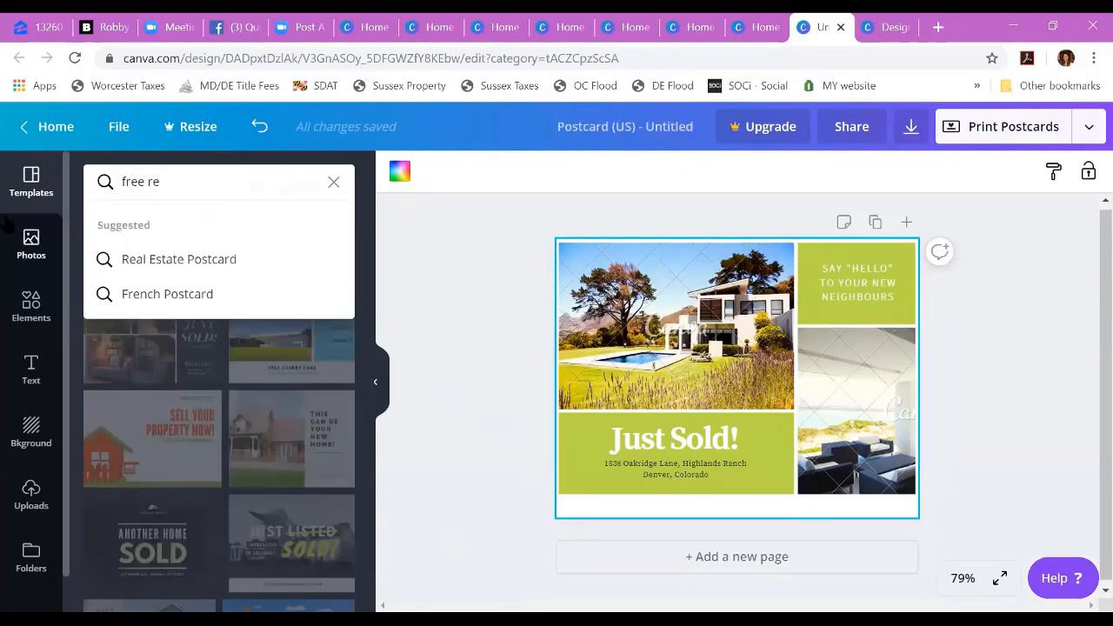
pyautogui.write('al estate')
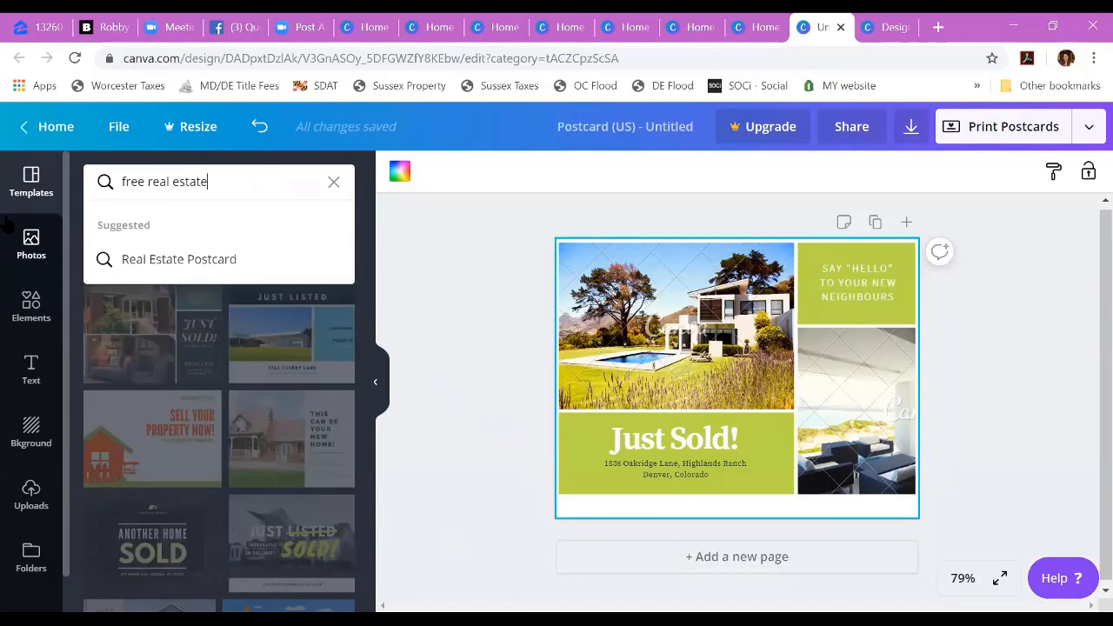
pyautogui.click(175, 260)
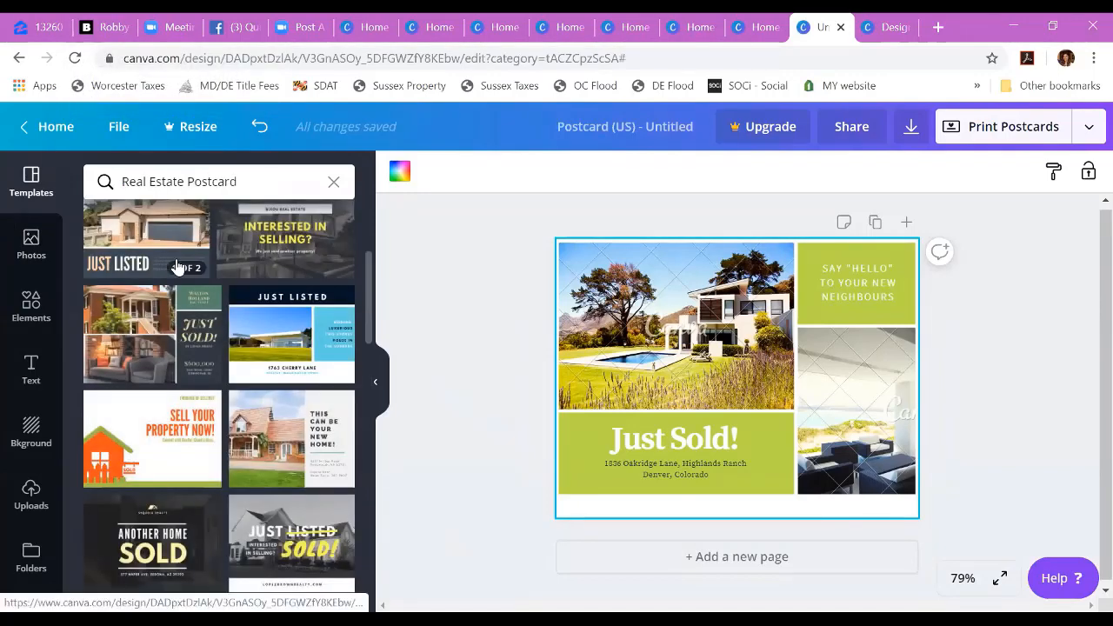
pyautogui.scroll(3, 176, 266)
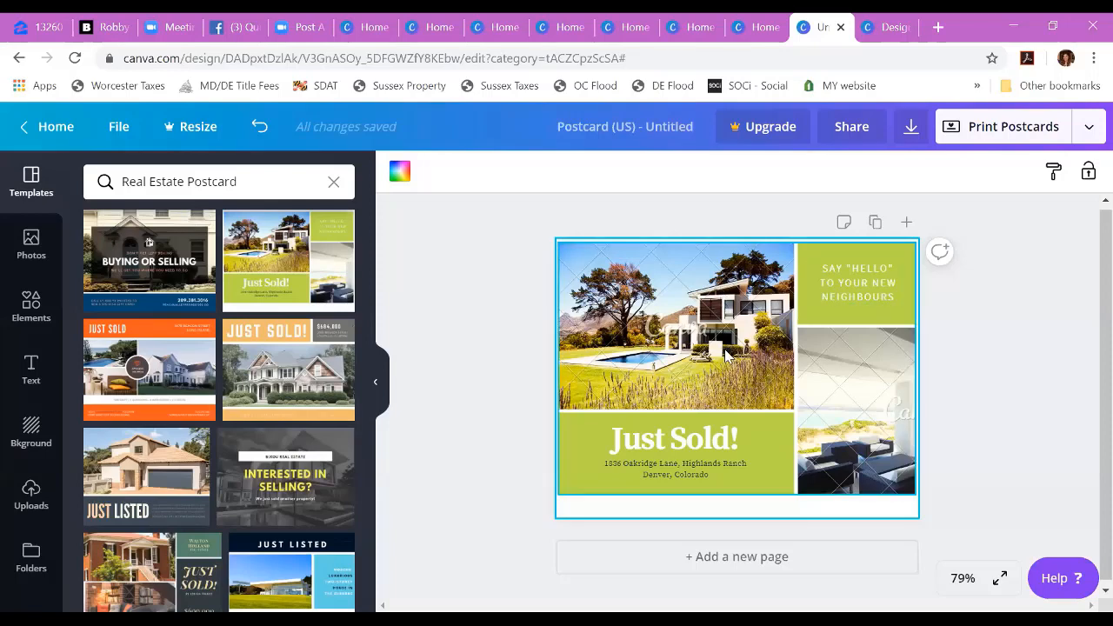
# Step: Try the front page of the yellow monochromatic "Interested in Selling?" template and select its background photo
pyautogui.click(288, 502)
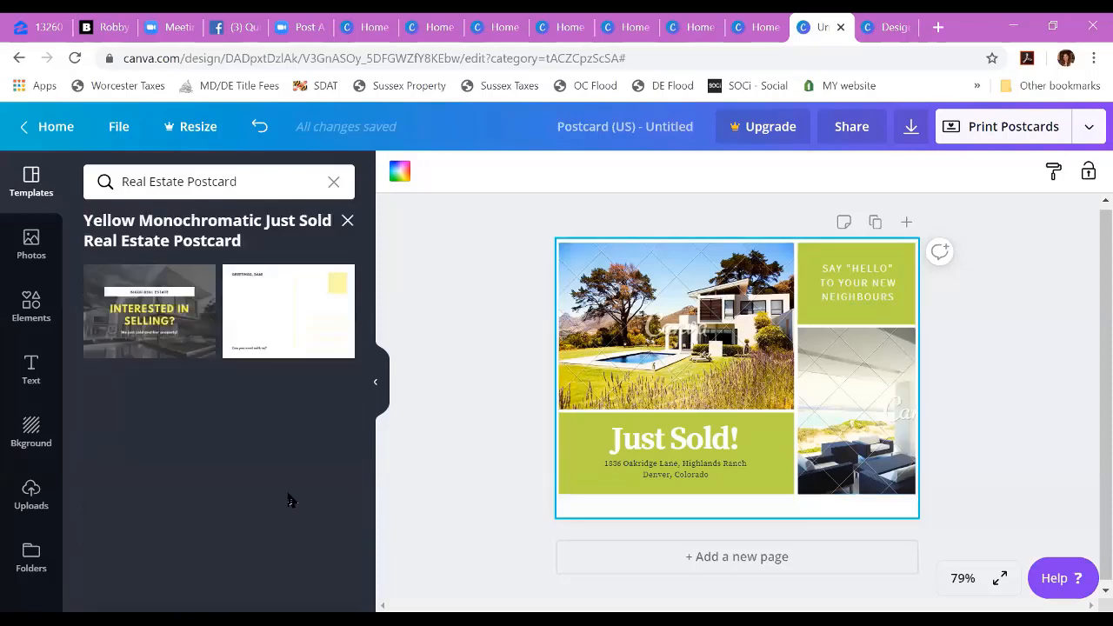
pyautogui.click(213, 355)
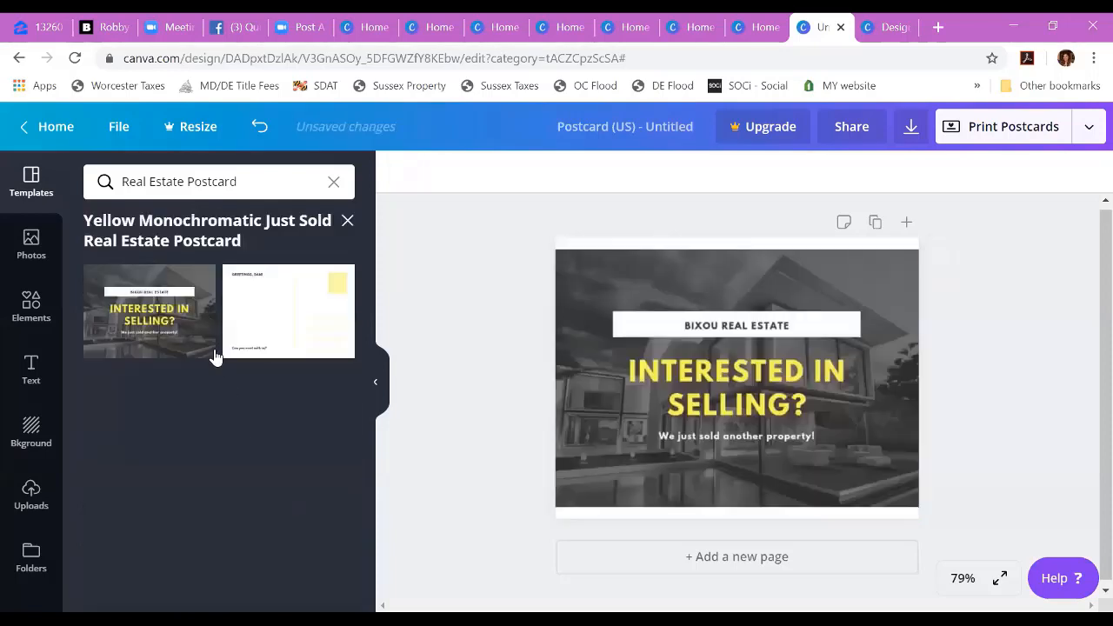
pyautogui.click(701, 480)
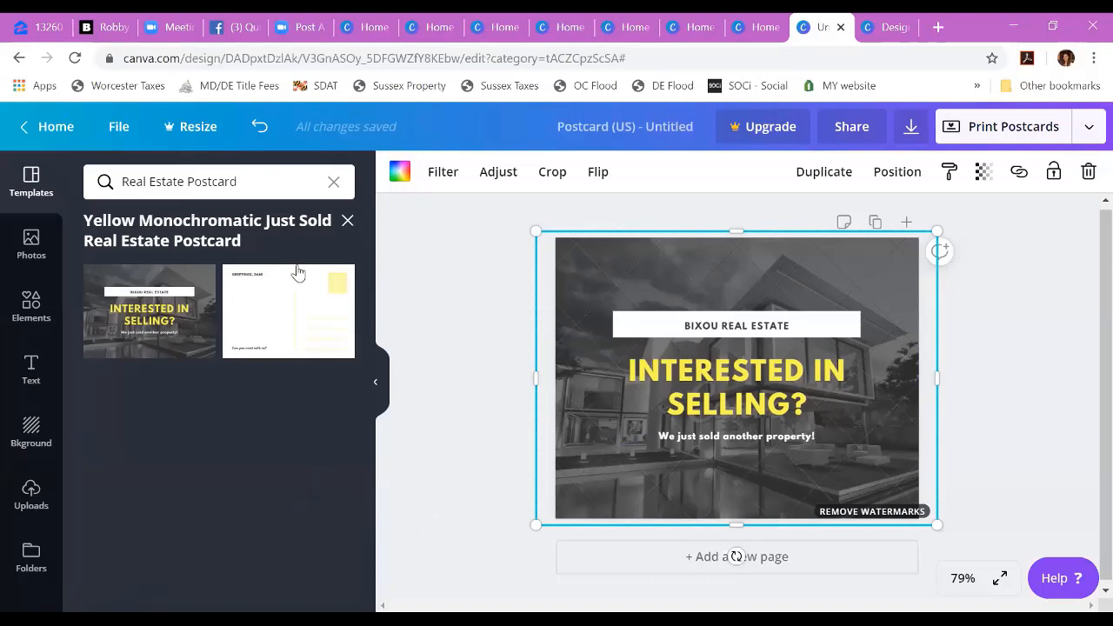
pyautogui.click(347, 220)
# Step: Apply the orange "Just Sold" template to the postcard and delete the house, pool and interior photos from its frames
pyautogui.click(174, 399)
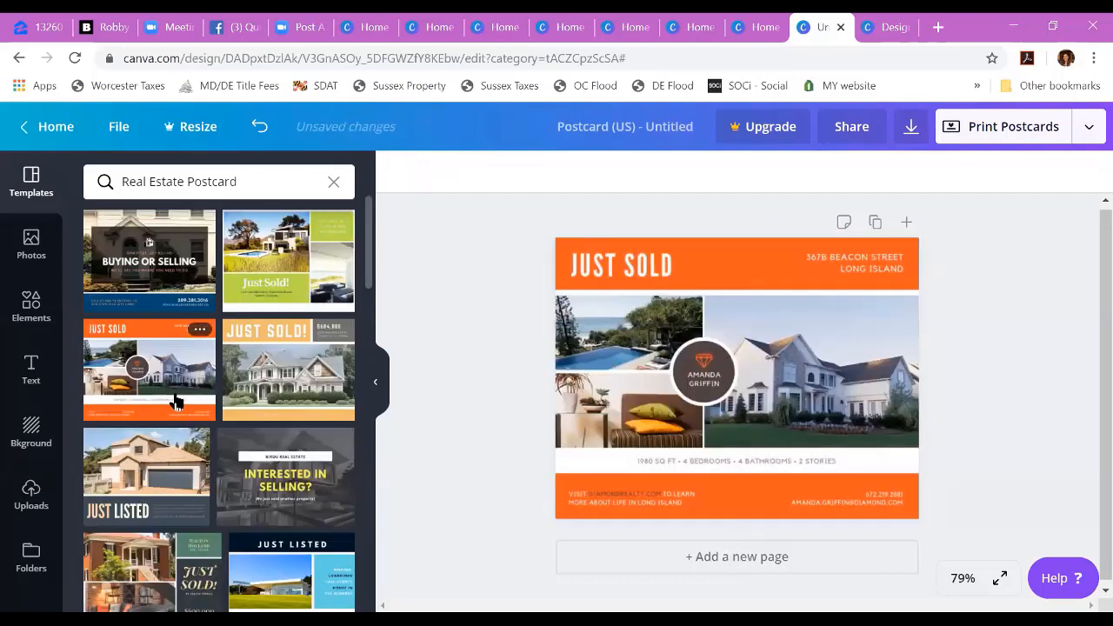
pyautogui.click(803, 366)
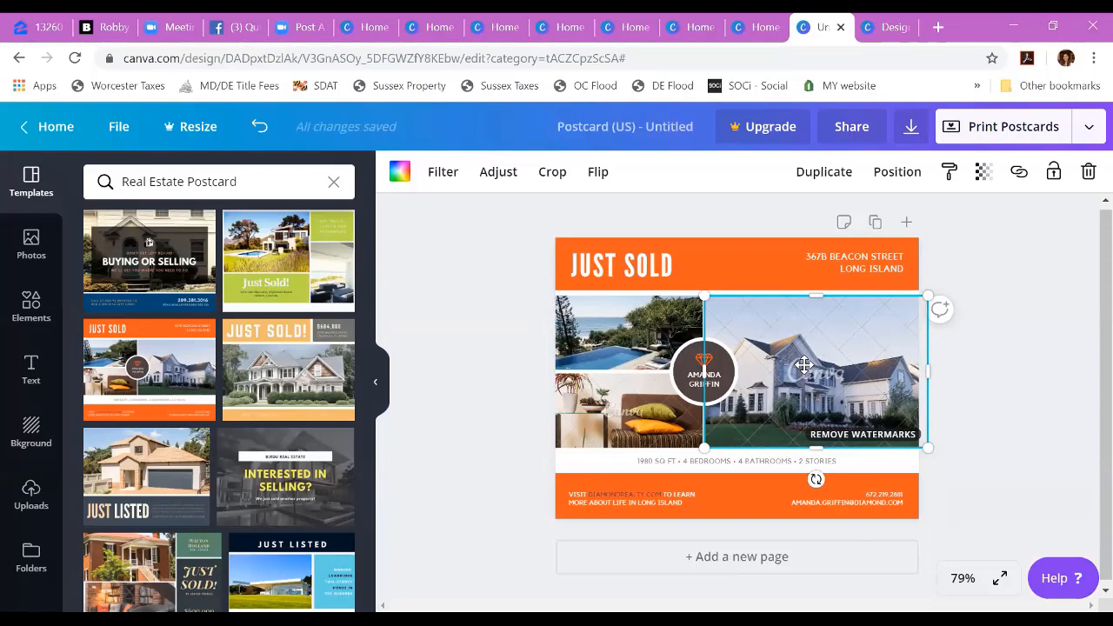
pyautogui.press('Delete')
pyautogui.rightClick(587, 326)
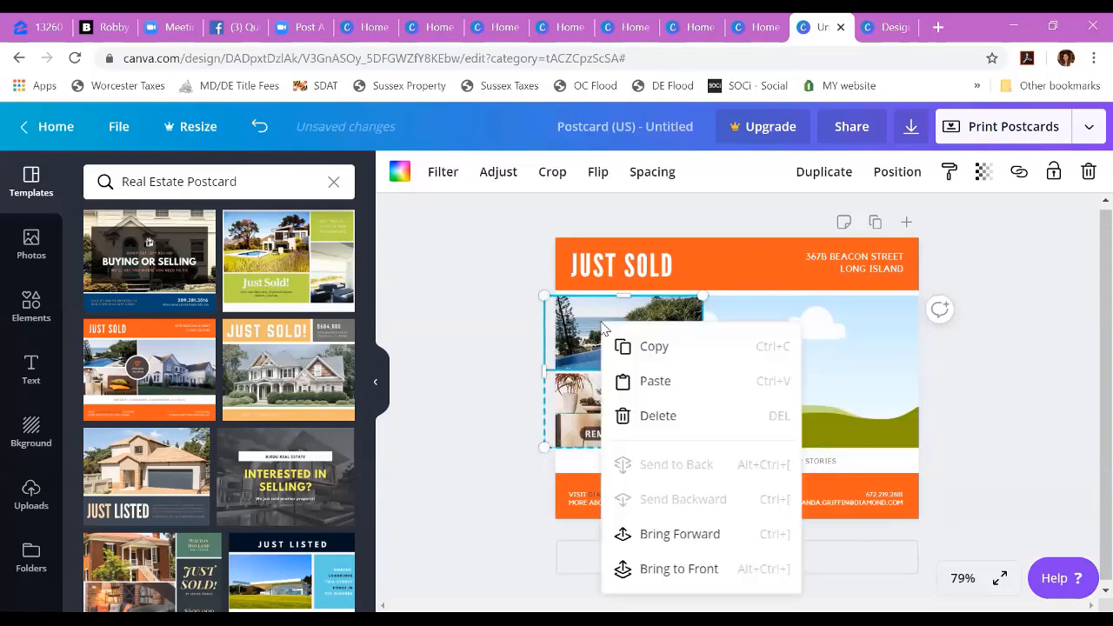
pyautogui.press('Escape')
pyautogui.press('Delete')
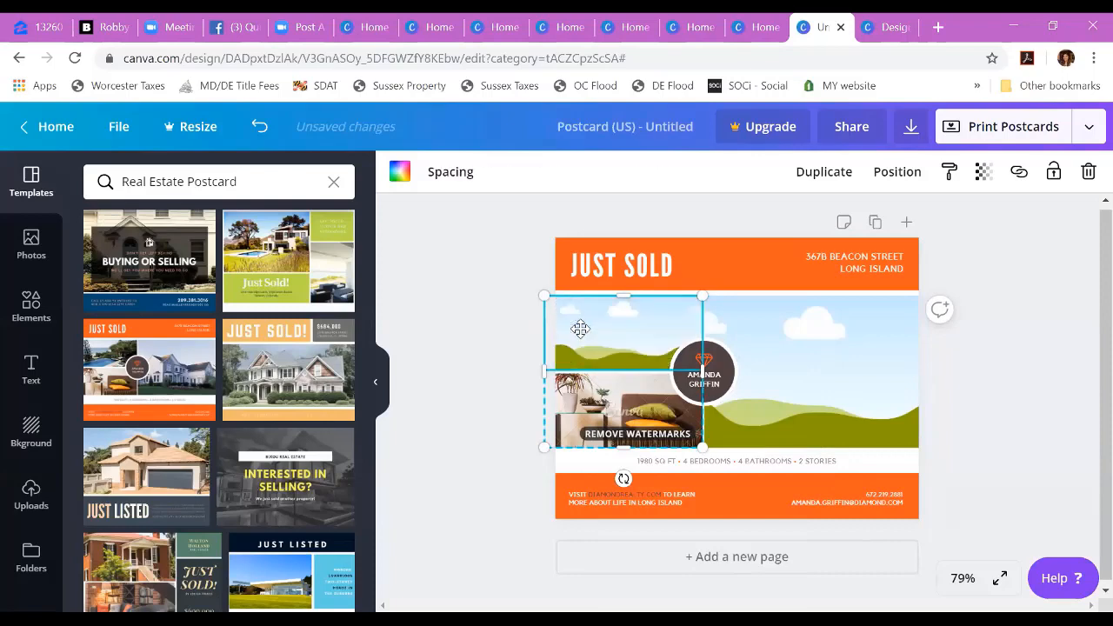
pyautogui.click(578, 428)
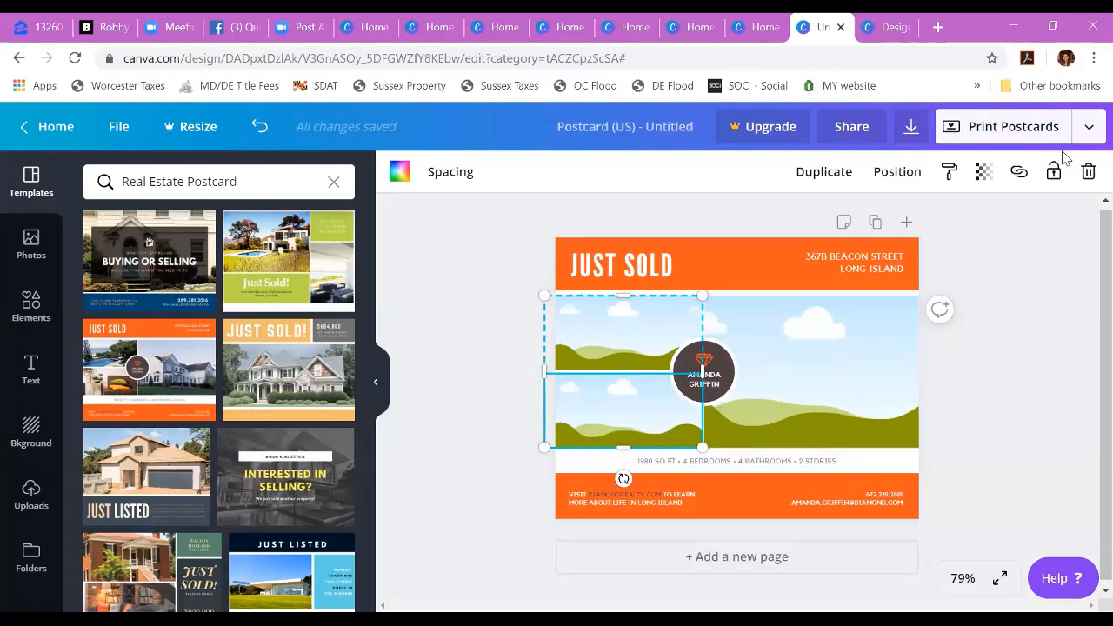
# Step: Look at the postcard's download settings, including the PDF Print file type and the crop marks option
pyautogui.click(1090, 128)
pyautogui.click(887, 253)
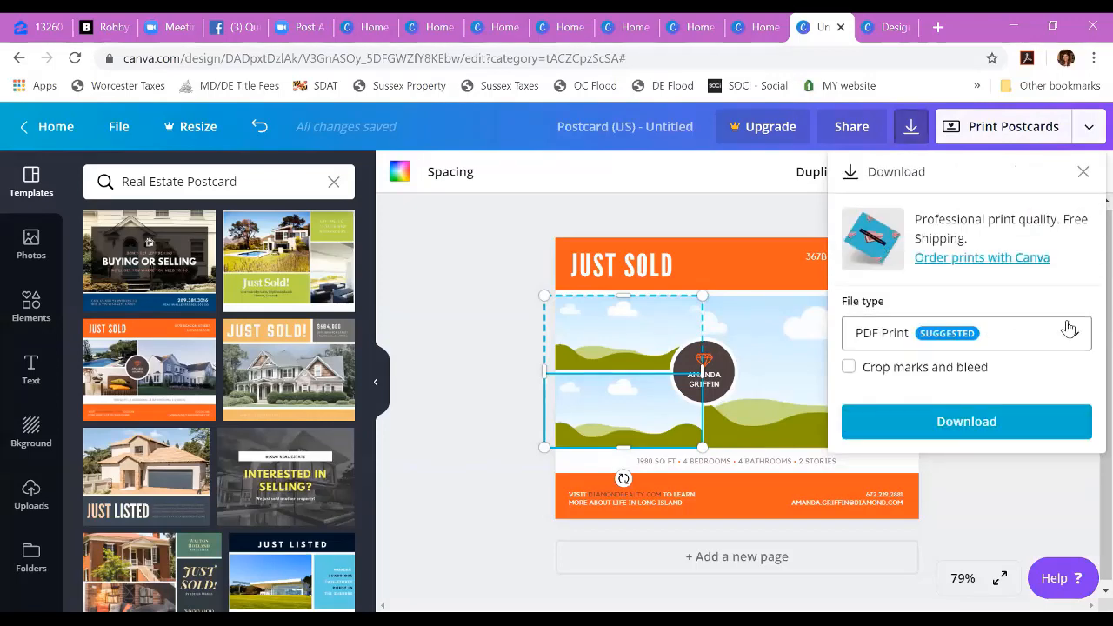
pyautogui.click(1078, 140)
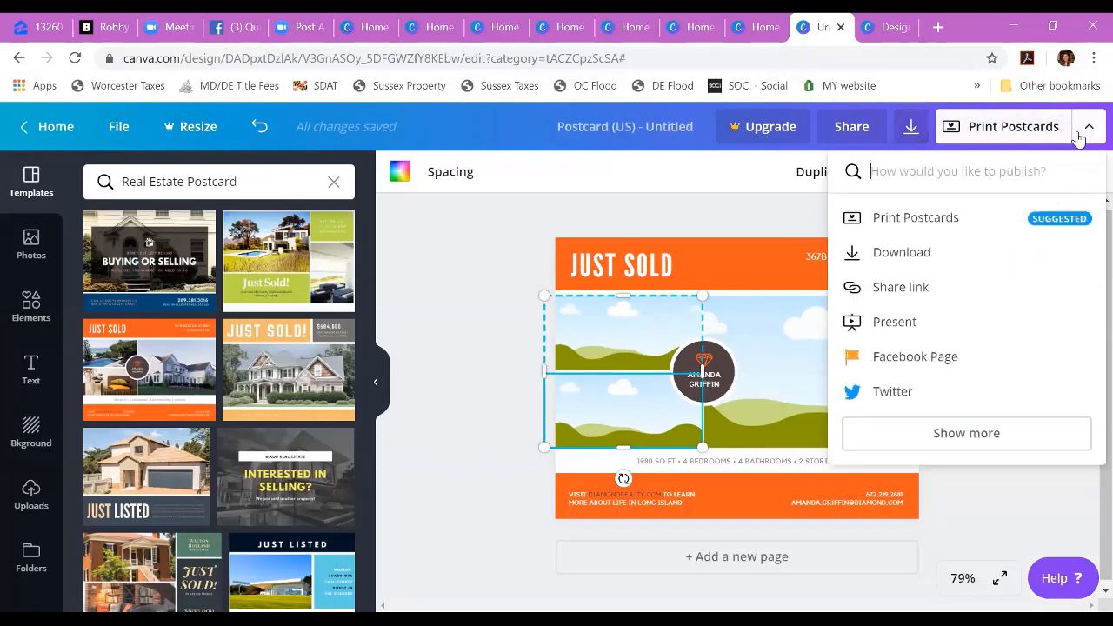
# Step: Review the Print Postcards order options for size, paper, finish, copies, envelopes and delivery
pyautogui.click(929, 228)
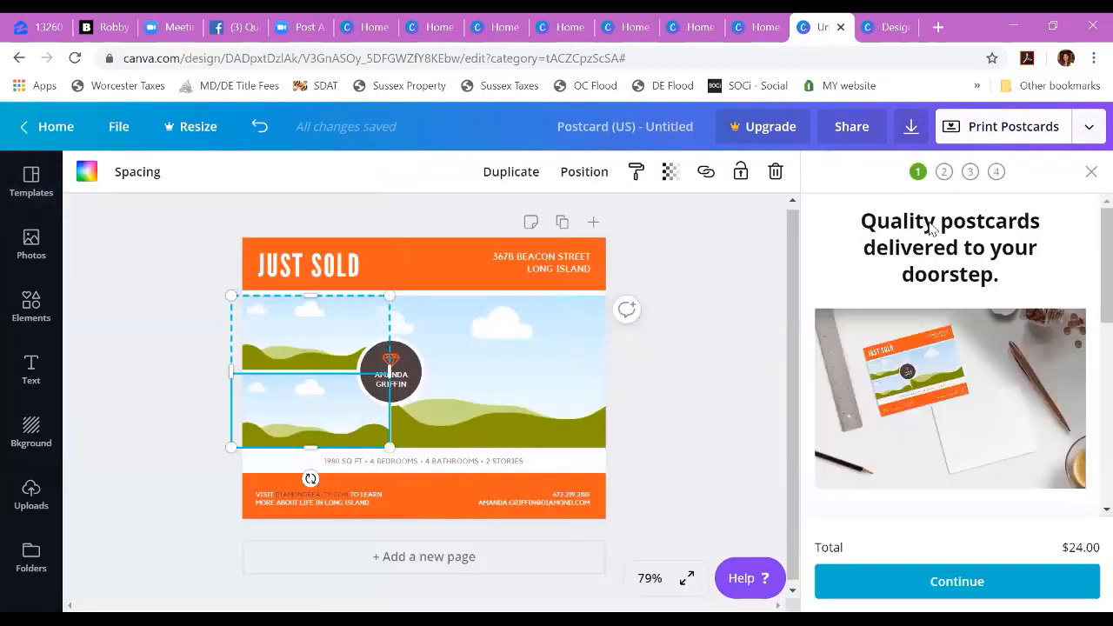
pyautogui.scroll(-3, 999, 403)
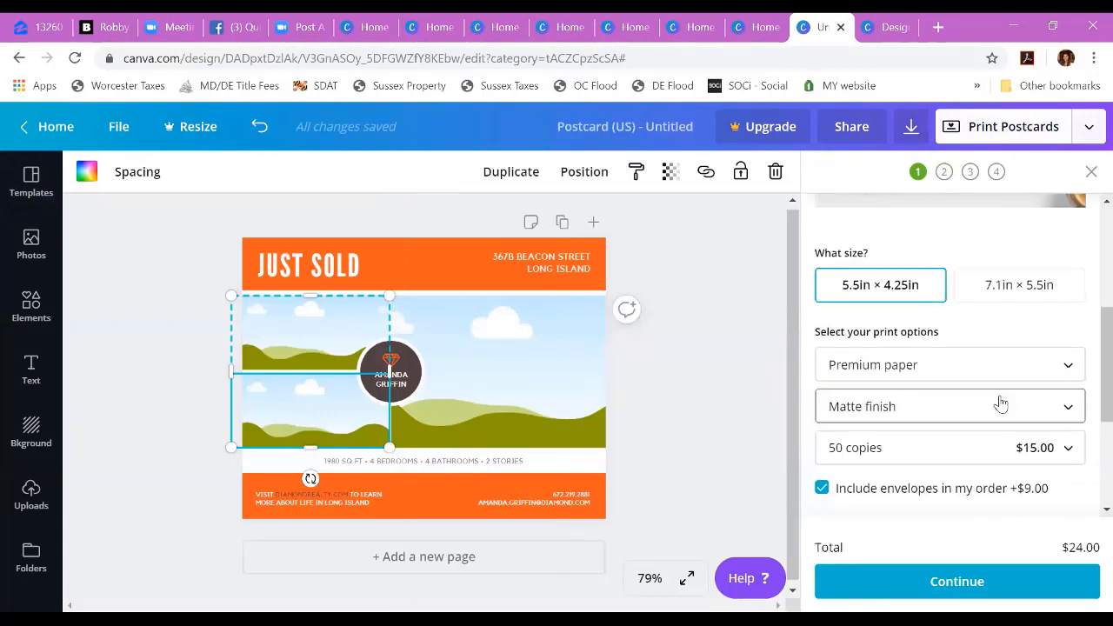
pyautogui.scroll(-1, 1013, 468)
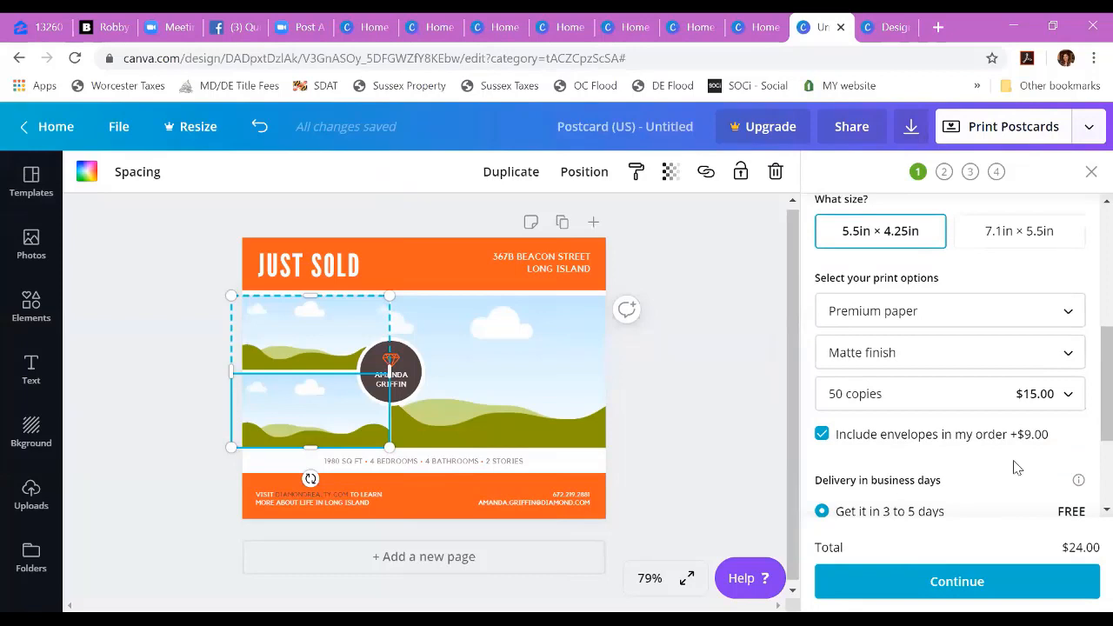
pyautogui.scroll(1, 1016, 468)
pyautogui.click(1058, 336)
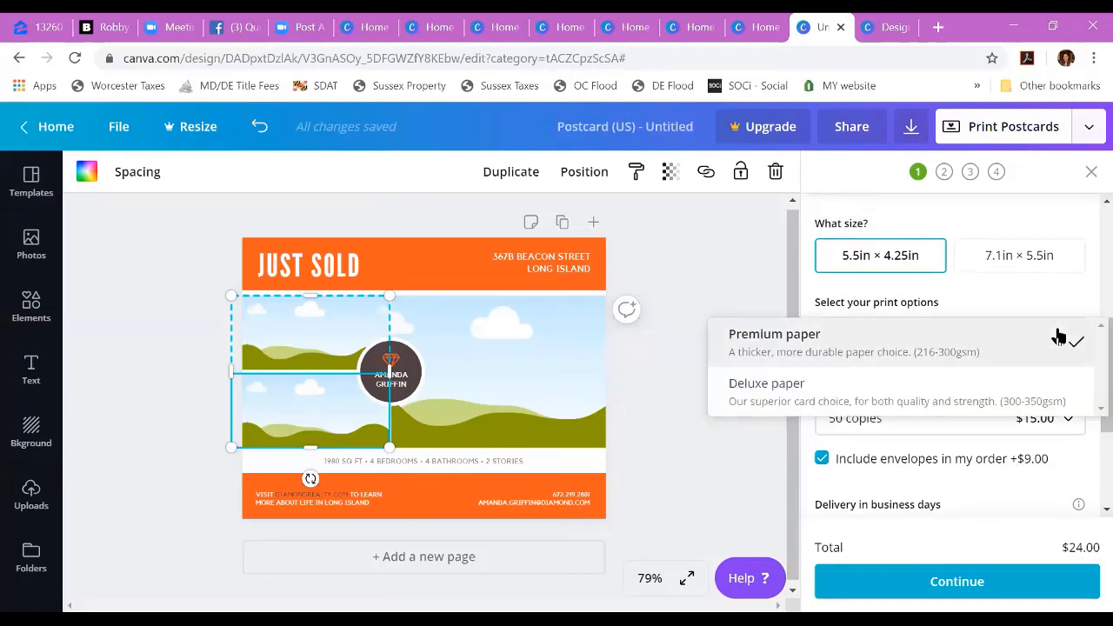
pyautogui.click(1058, 335)
pyautogui.click(1047, 387)
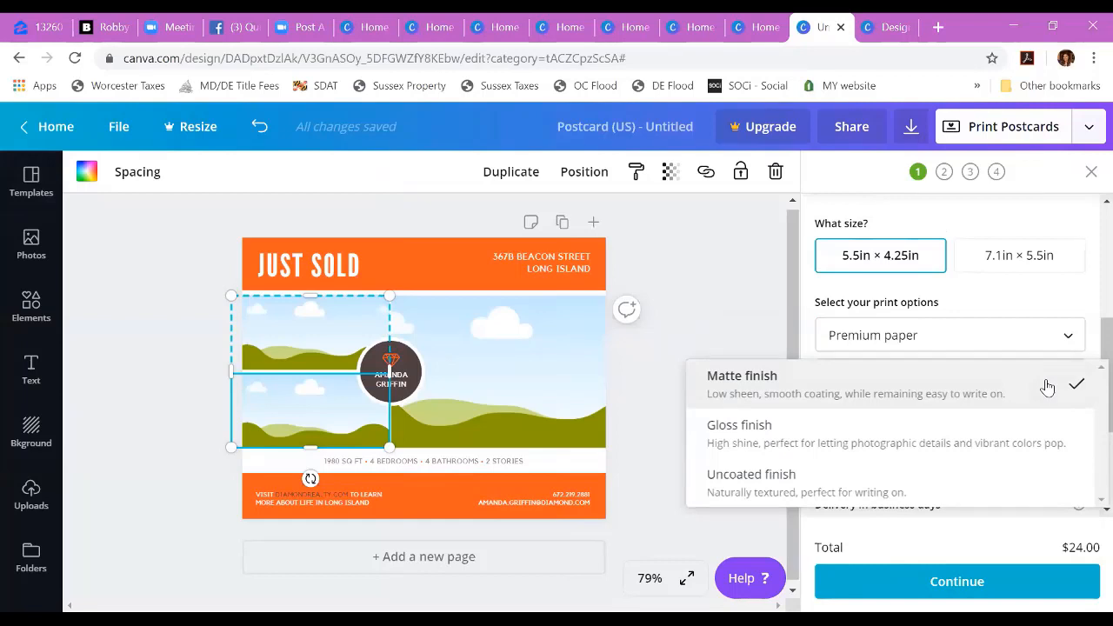
pyautogui.click(1047, 387)
pyautogui.scroll(-4, 983, 473)
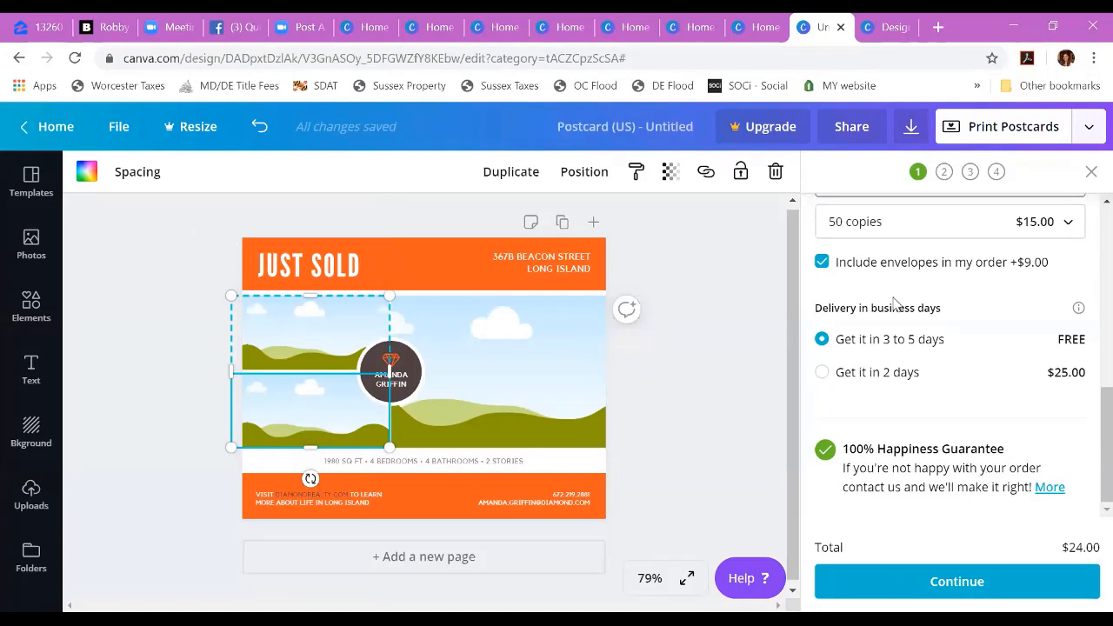
# Step: Leave the print order and look over the available publishing options for the postcard again
pyautogui.click(1088, 130)
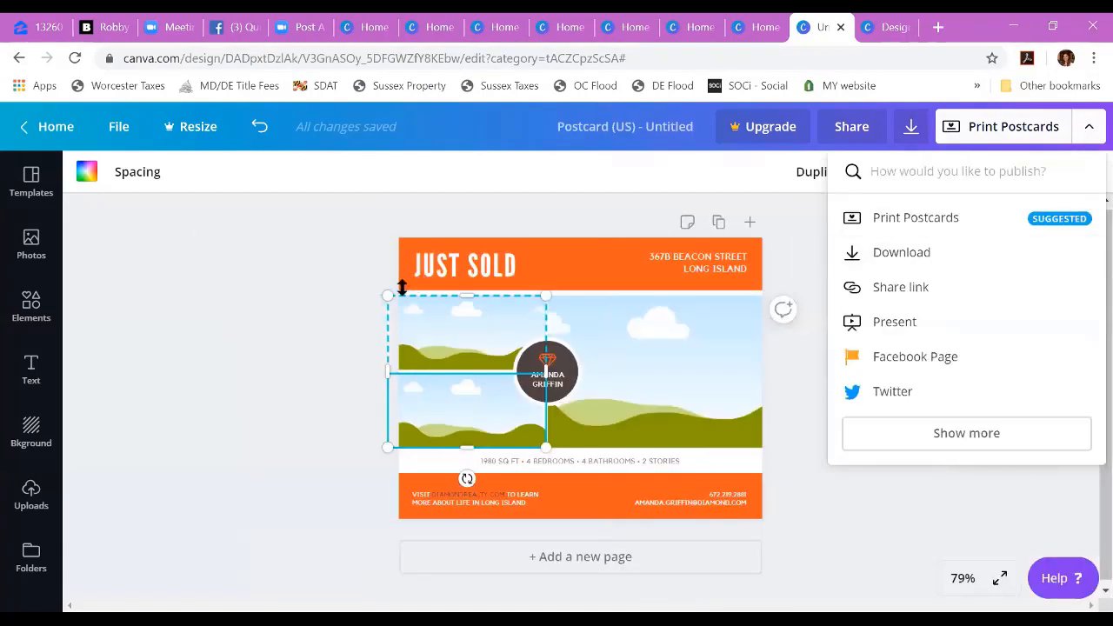
pyautogui.click(241, 346)
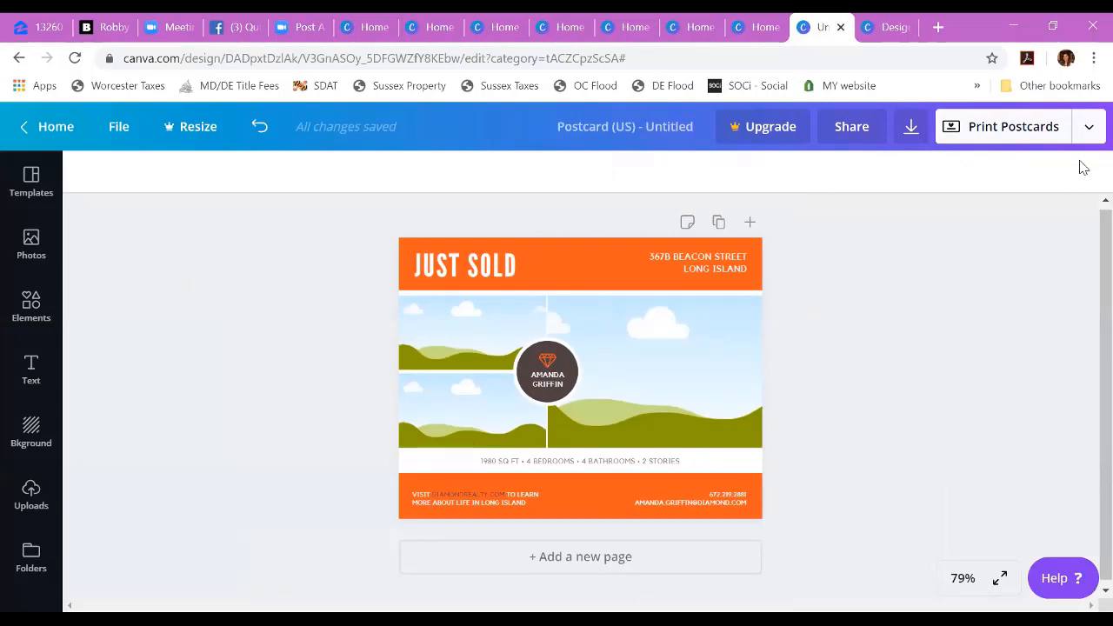
pyautogui.click(1091, 128)
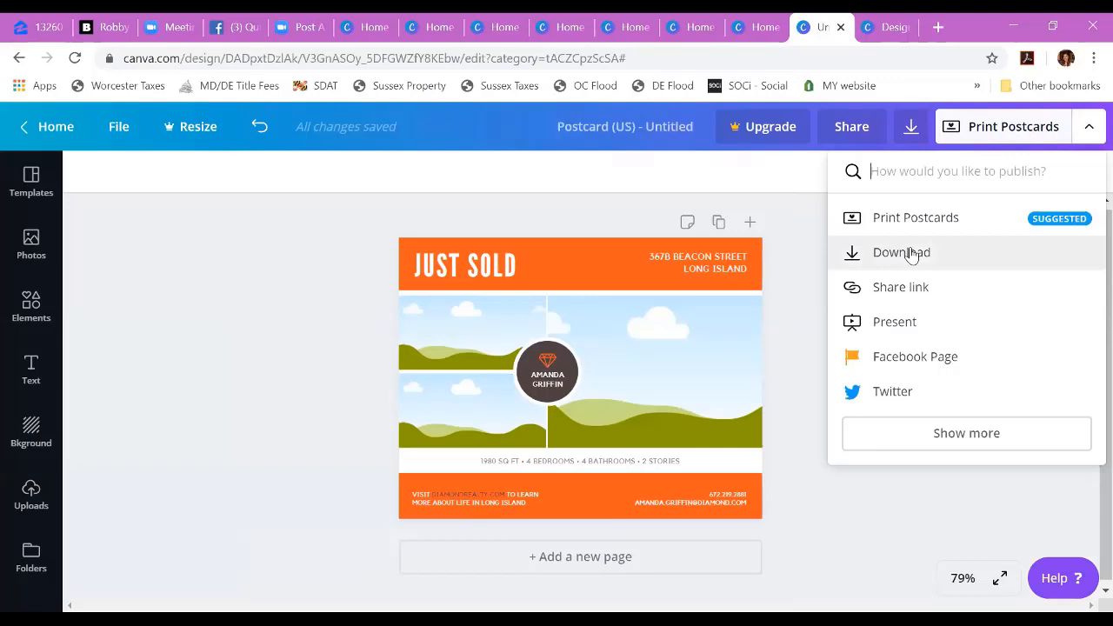
pyautogui.click(796, 396)
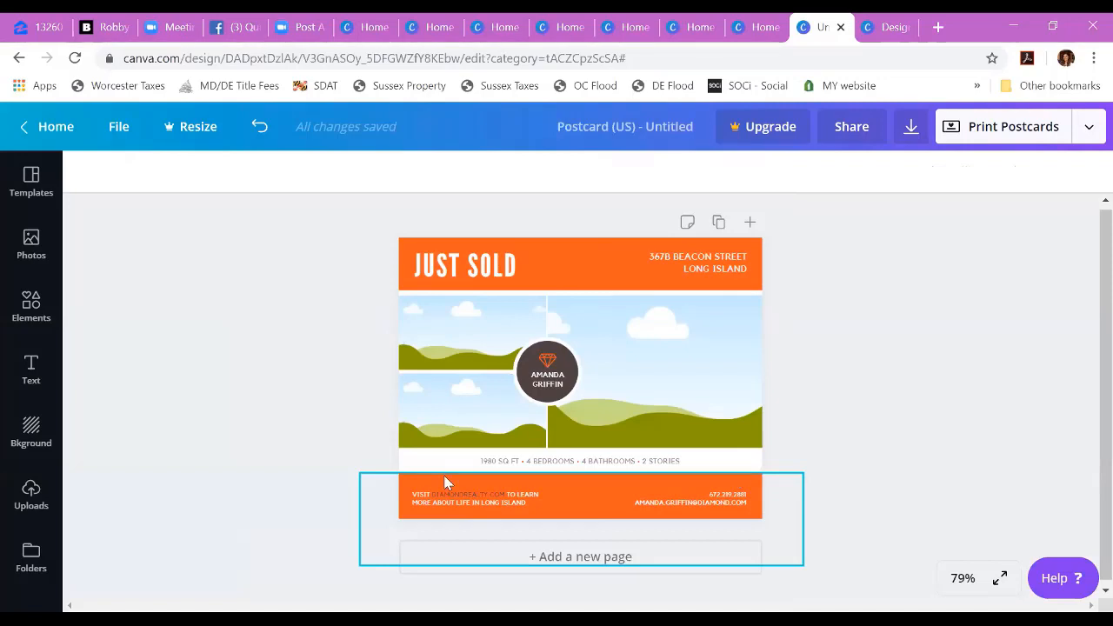
# Step: Try the uploaded First Home Mortgage logo on the postcard and delete it
pyautogui.click(462, 349)
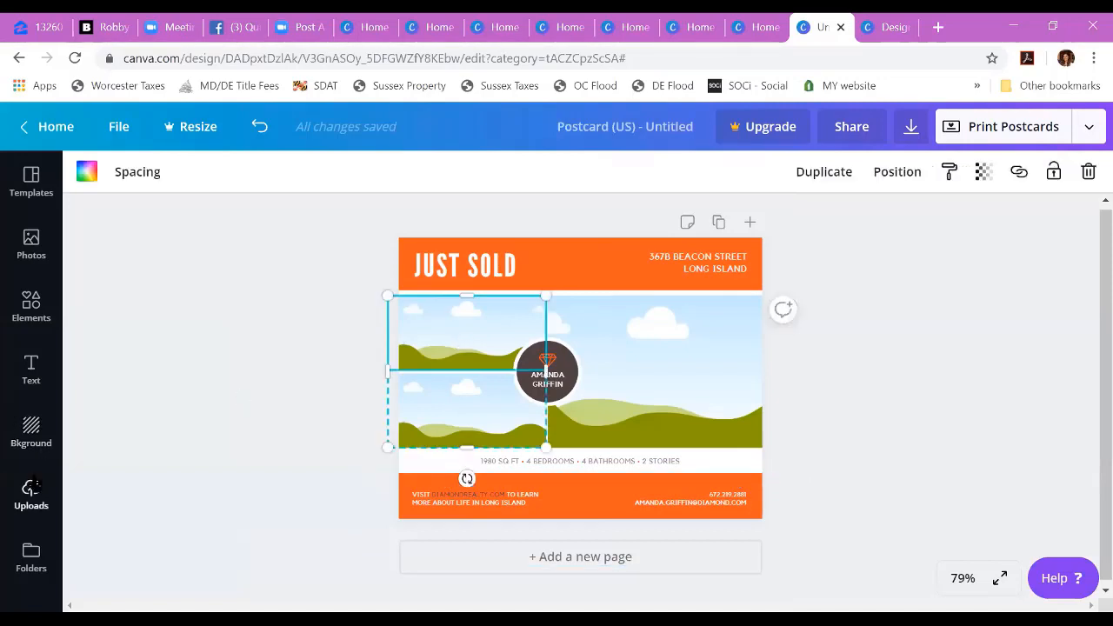
pyautogui.click(24, 504)
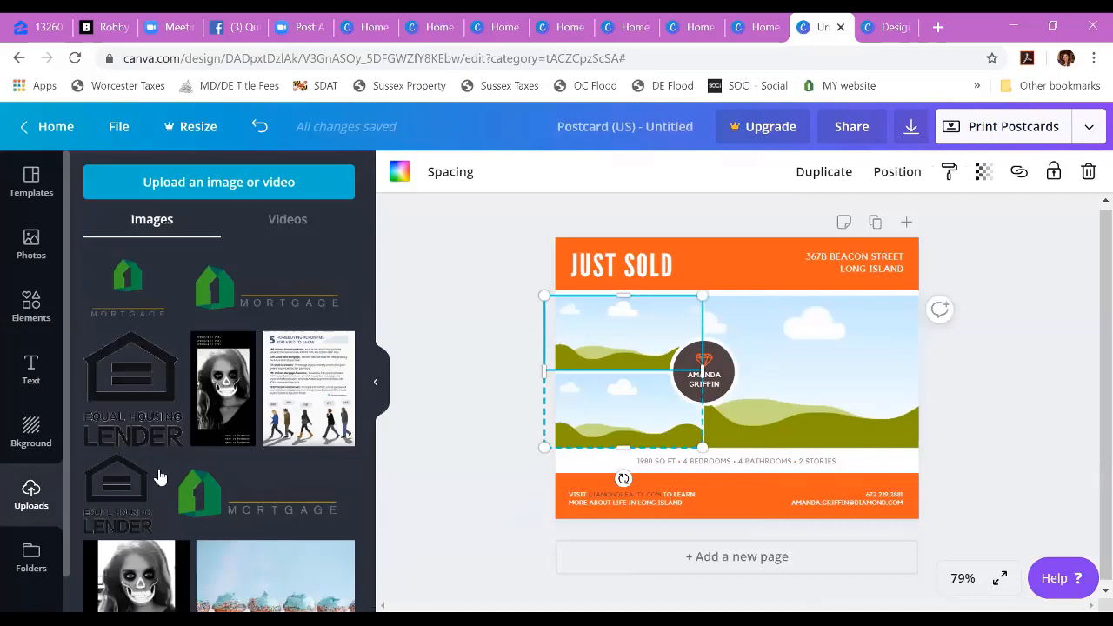
pyautogui.scroll(-2, 156, 478)
pyautogui.click(268, 419)
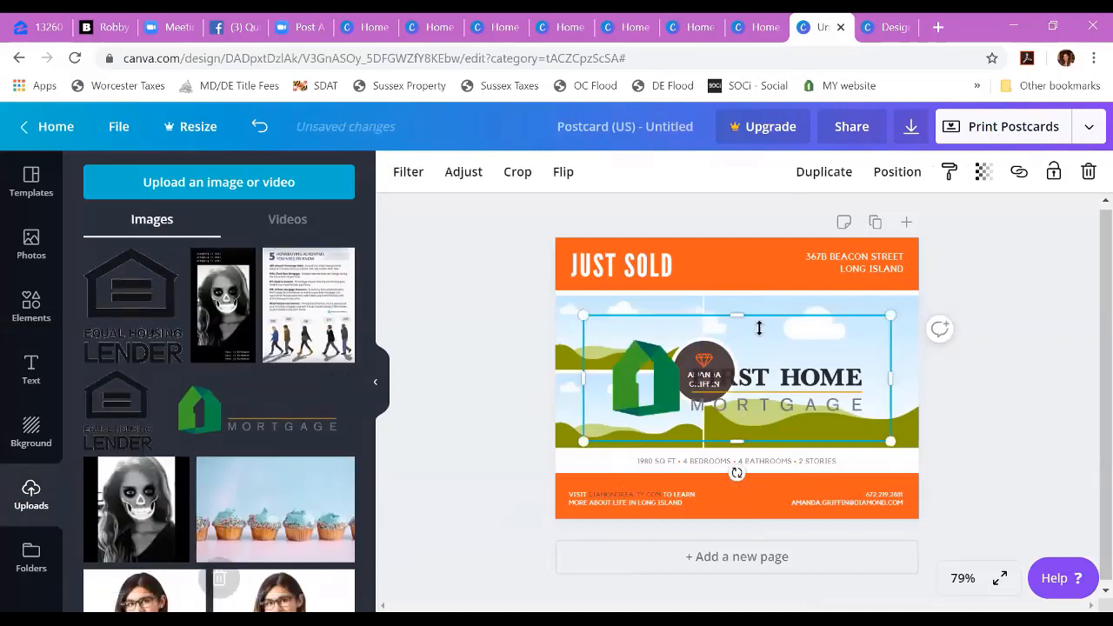
pyautogui.press('Delete')
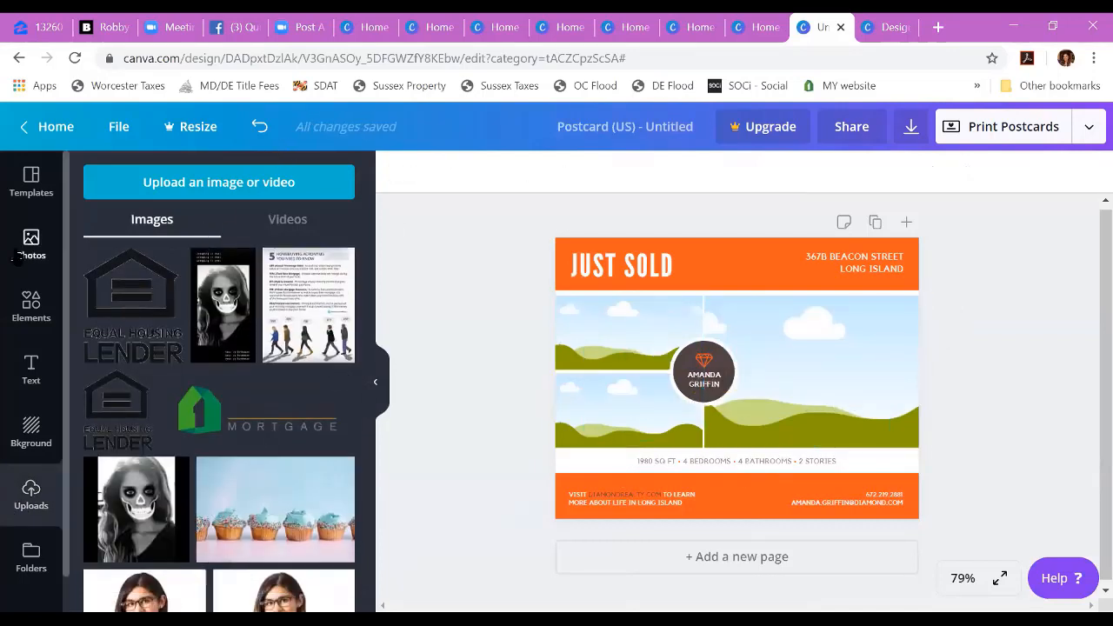
# Step: Search the photos for "house" and place the free blue two-story house photo in the postcard's upper small frame
pyautogui.click(19, 250)
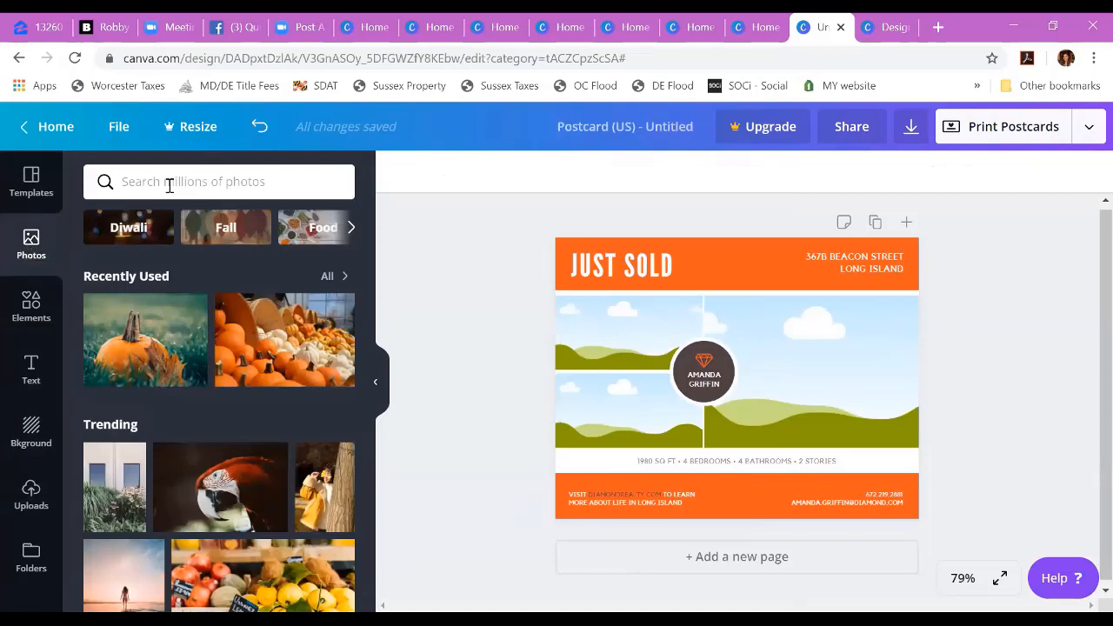
pyautogui.click(169, 182)
pyautogui.write('house')
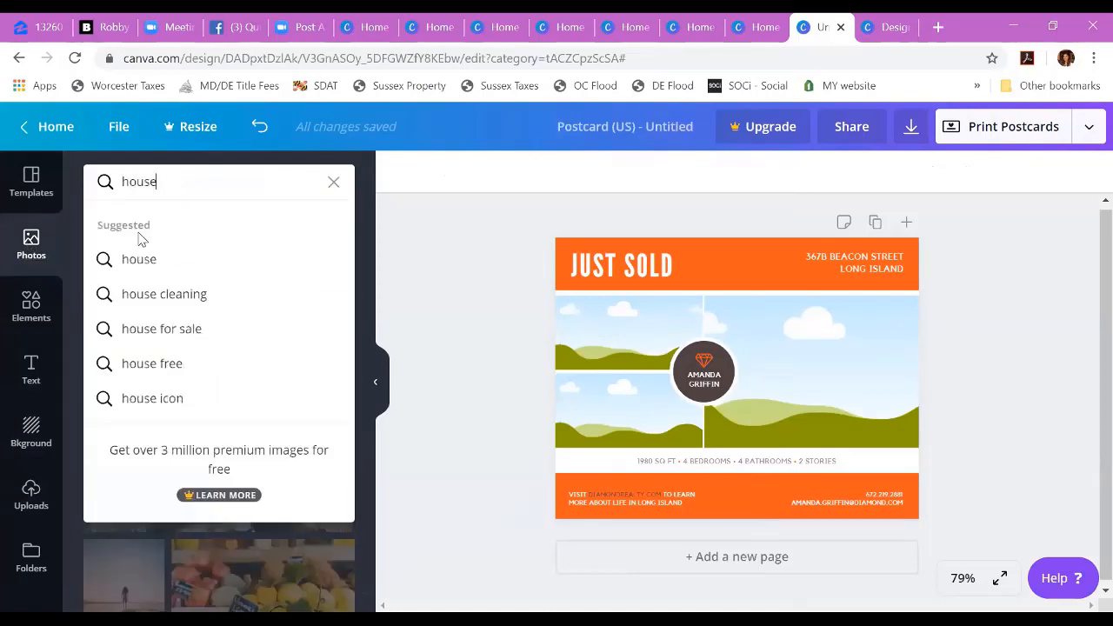
pyautogui.click(131, 260)
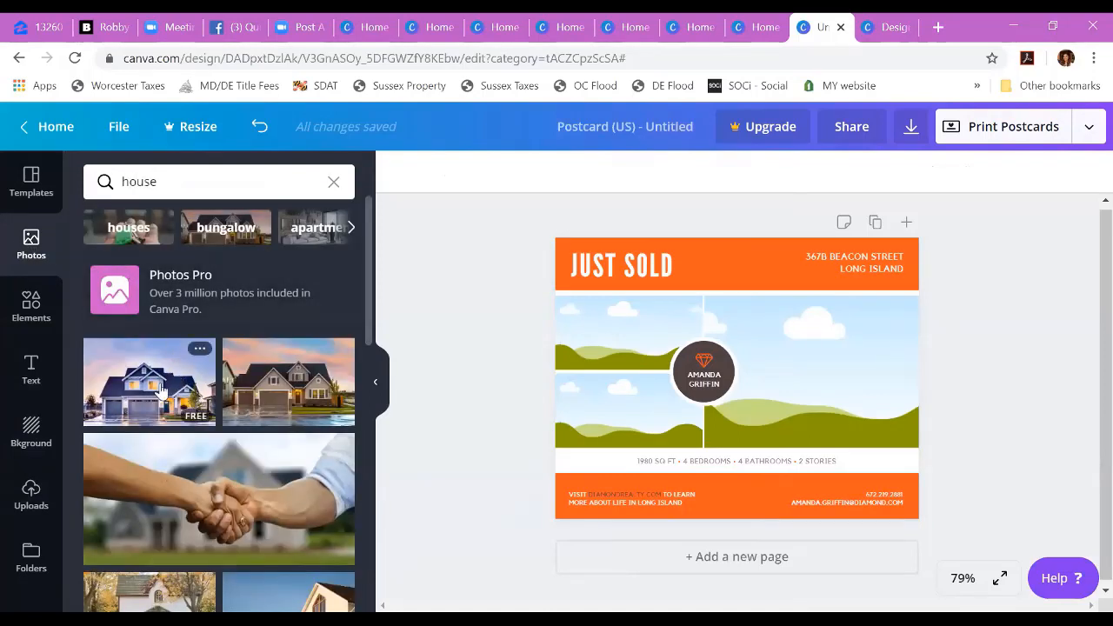
pyautogui.moveTo(208, 383); pyautogui.dragTo(642, 335)
# Step: Fill the postcard's large frame with the tan stone house photo from the "house" results
pyautogui.scroll(-3, 272, 469)
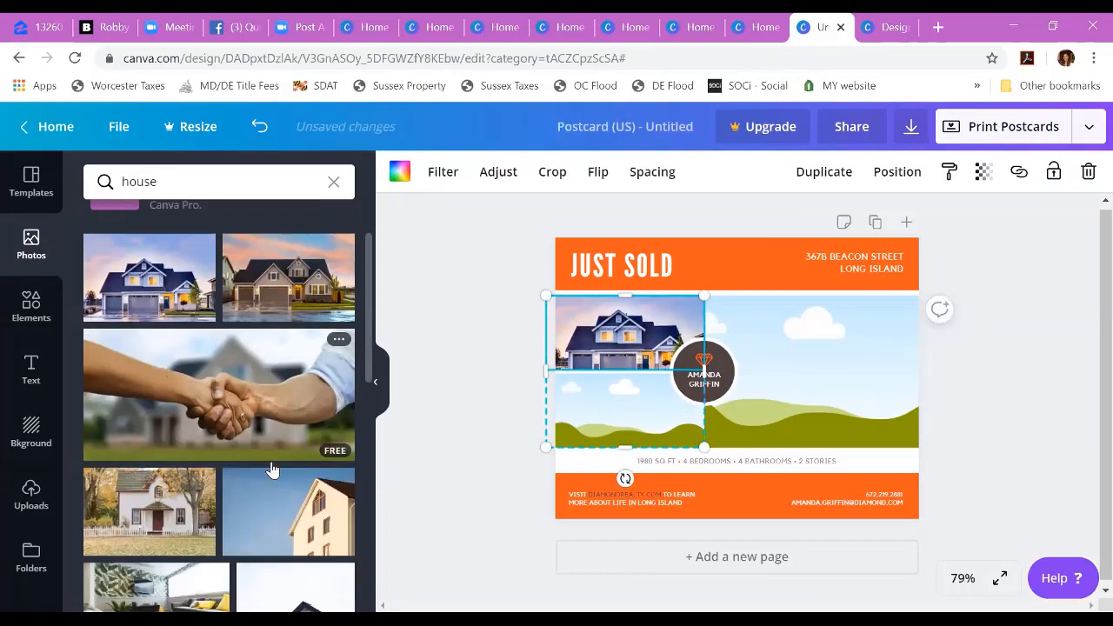
pyautogui.scroll(-2, 272, 469)
pyautogui.scroll(-2, 253, 513)
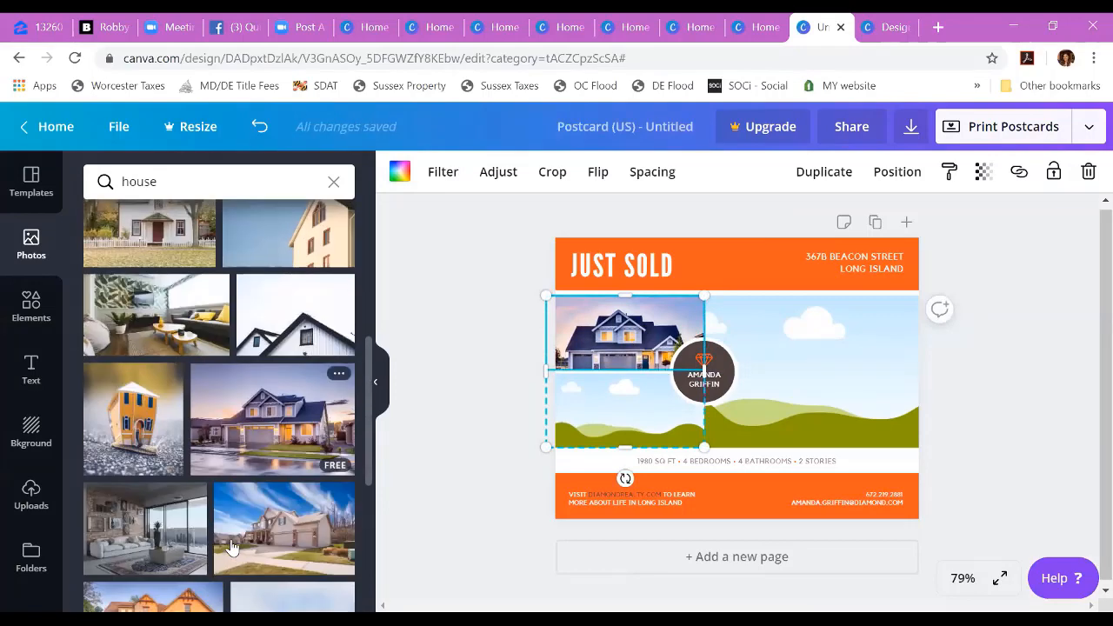
pyautogui.scroll(1, 232, 546)
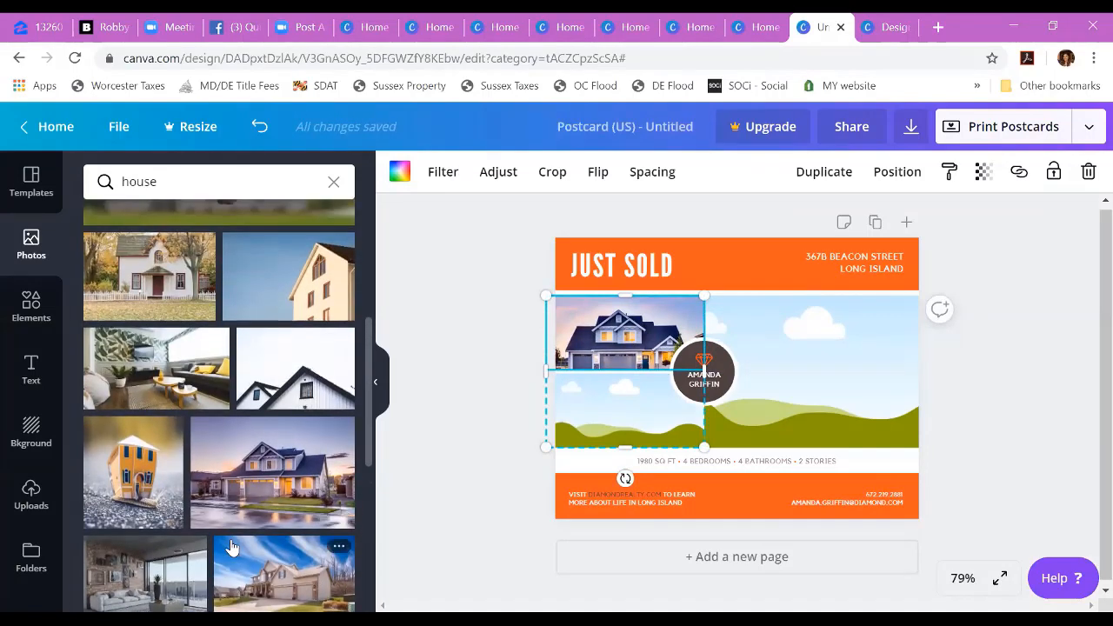
pyautogui.scroll(2, 232, 546)
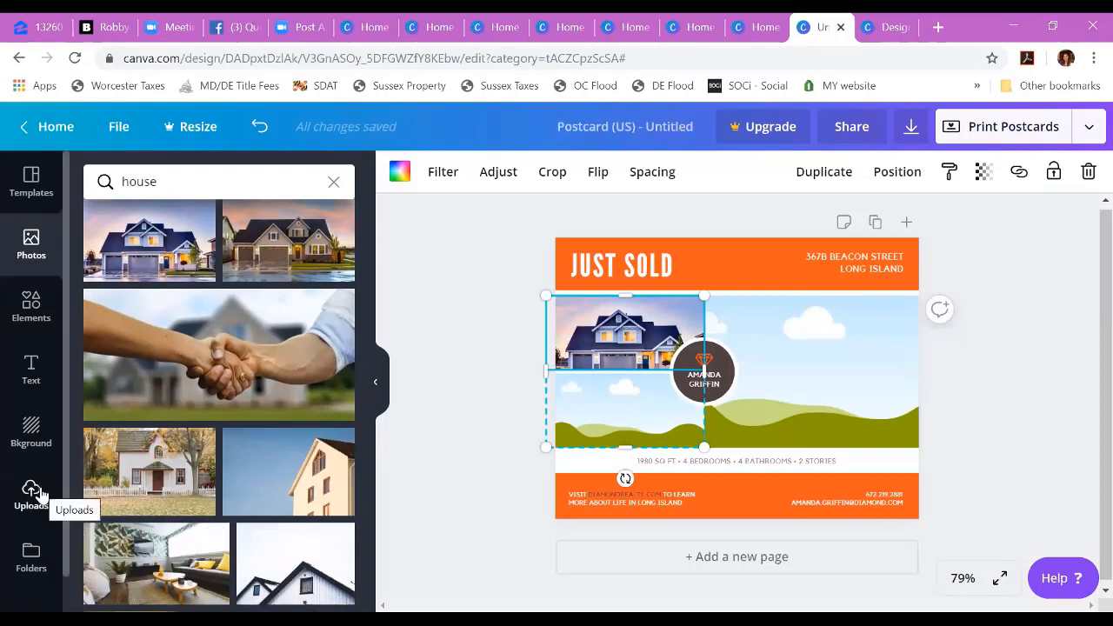
pyautogui.scroll(-4, 261, 487)
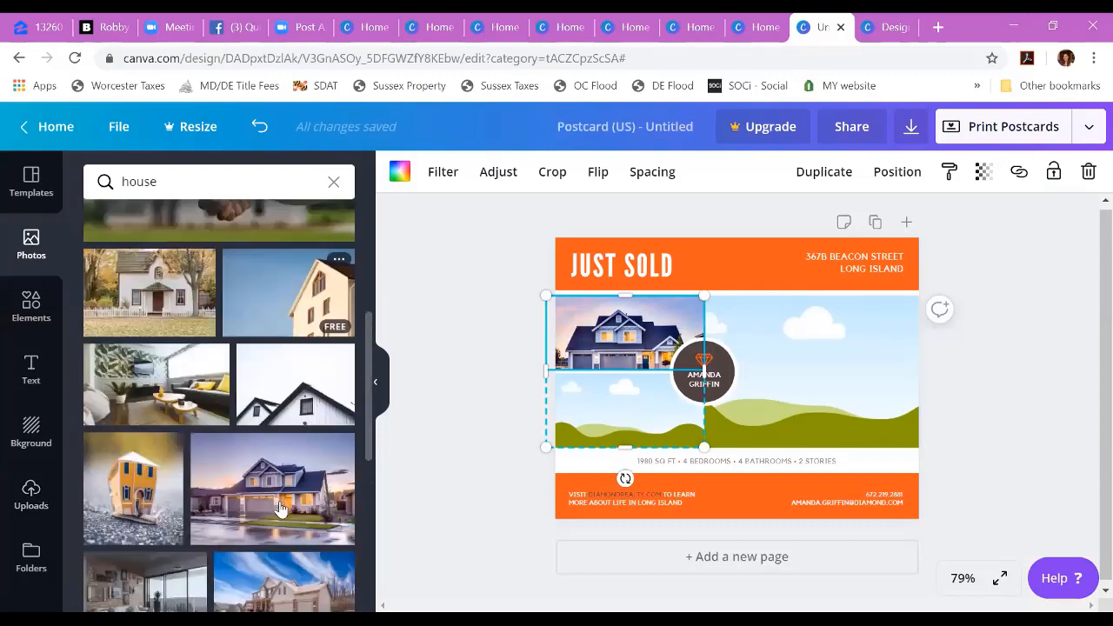
pyautogui.scroll(-1, 280, 509)
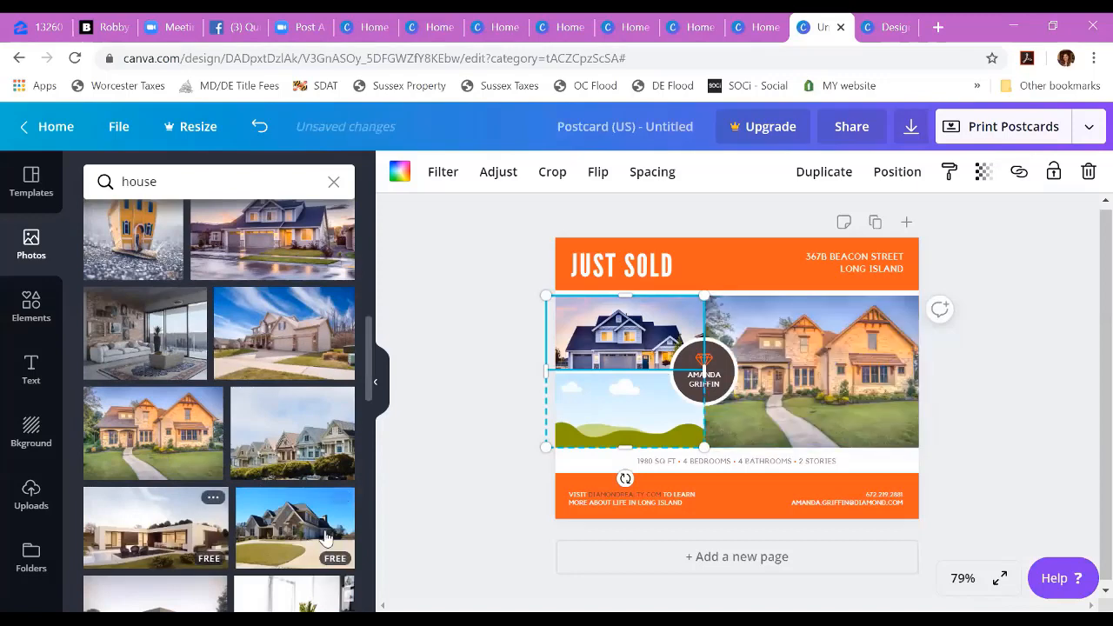
# Step: Try the white modern house photo in the lower small frame, and replace it with the gray stone house photo
pyautogui.scroll(-3, 323, 535)
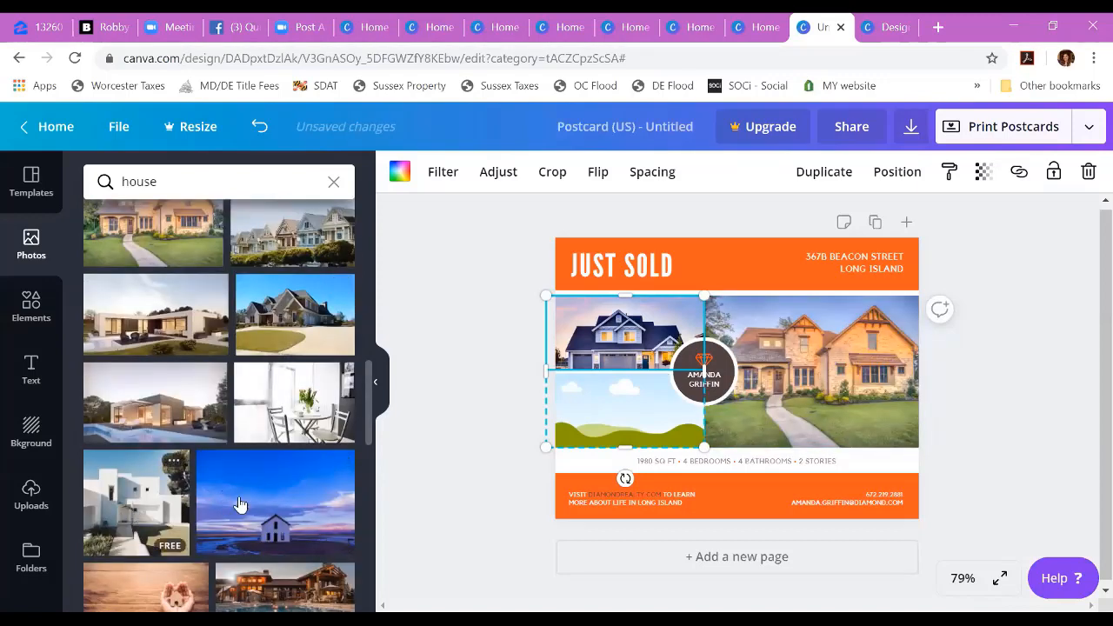
pyautogui.moveTo(241, 505); pyautogui.dragTo(613, 415)
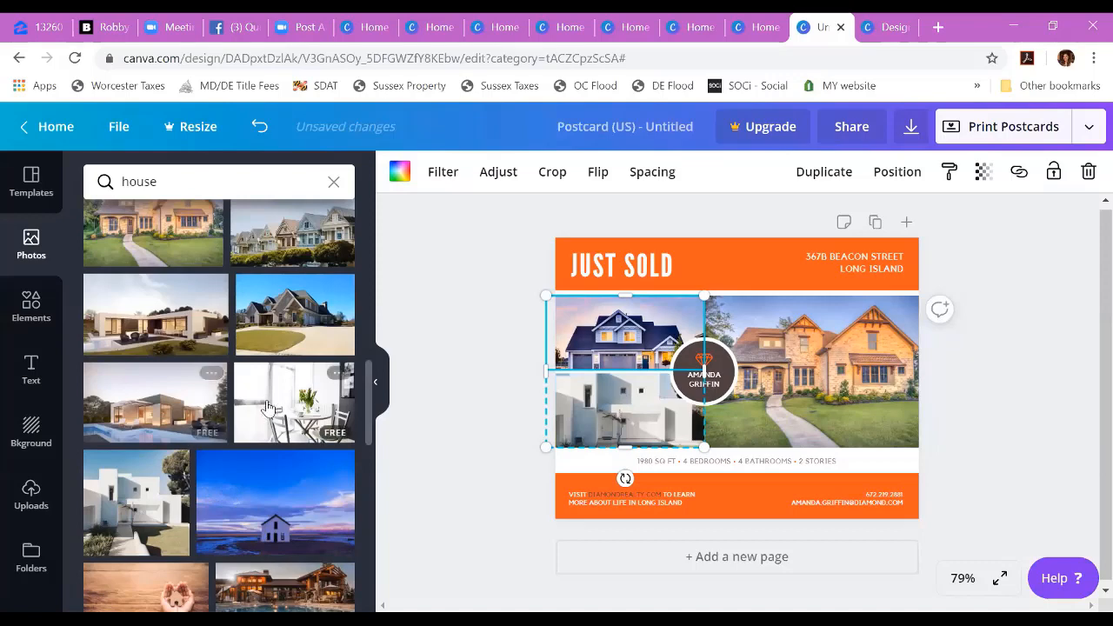
pyautogui.moveTo(328, 351); pyautogui.dragTo(617, 407)
pyautogui.click(993, 386)
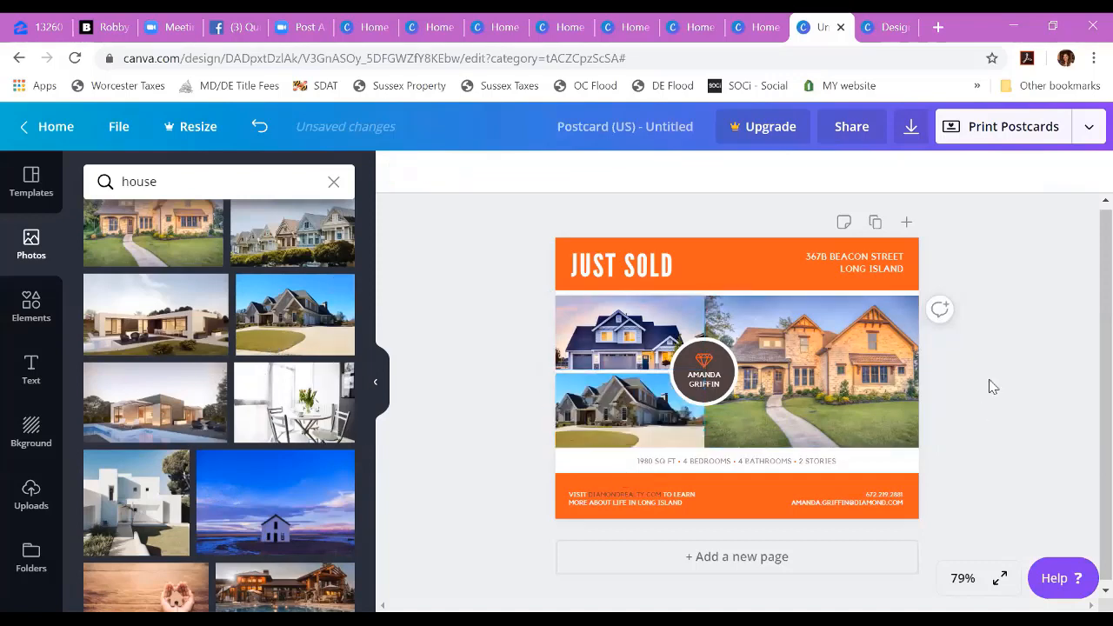
# Step: Select the agent name text and the diamond icon in the postcard's round center badge
pyautogui.click(706, 372)
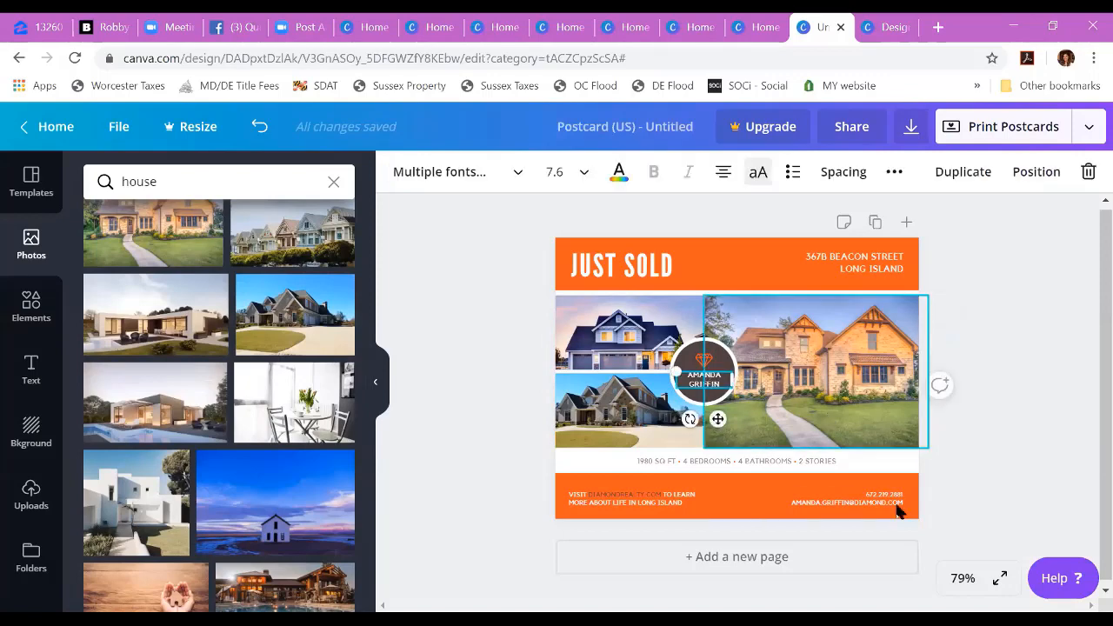
pyautogui.click(706, 377)
pyautogui.click(706, 362)
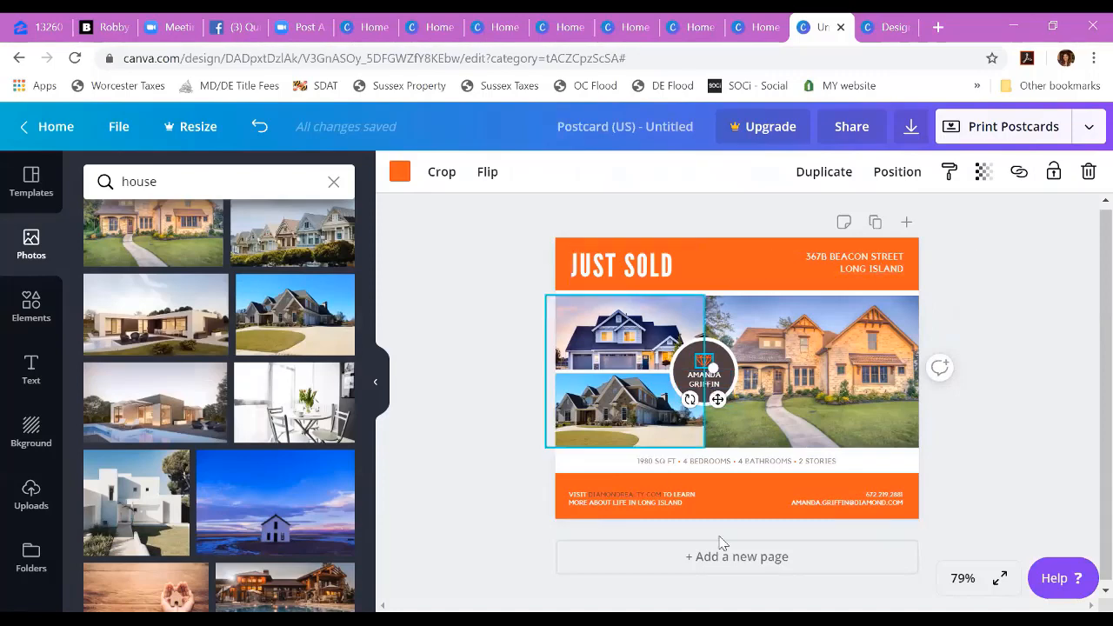
# Step: Recolor the orange "Just Sold" header band to the black of the FHMC girlie palette
pyautogui.click(715, 251)
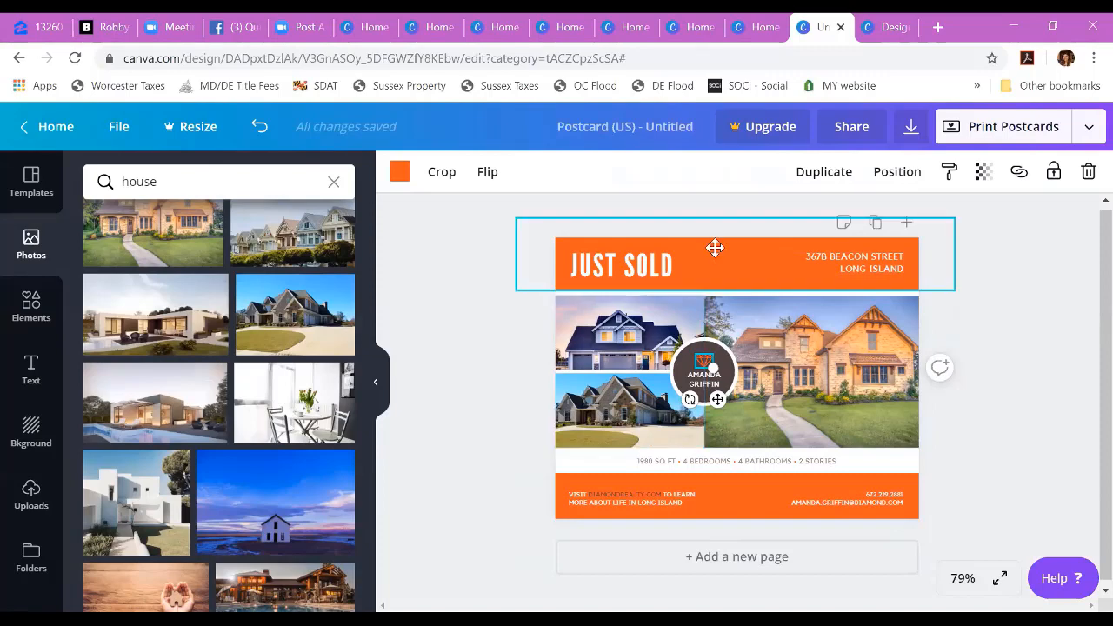
pyautogui.click(398, 176)
pyautogui.click(144, 314)
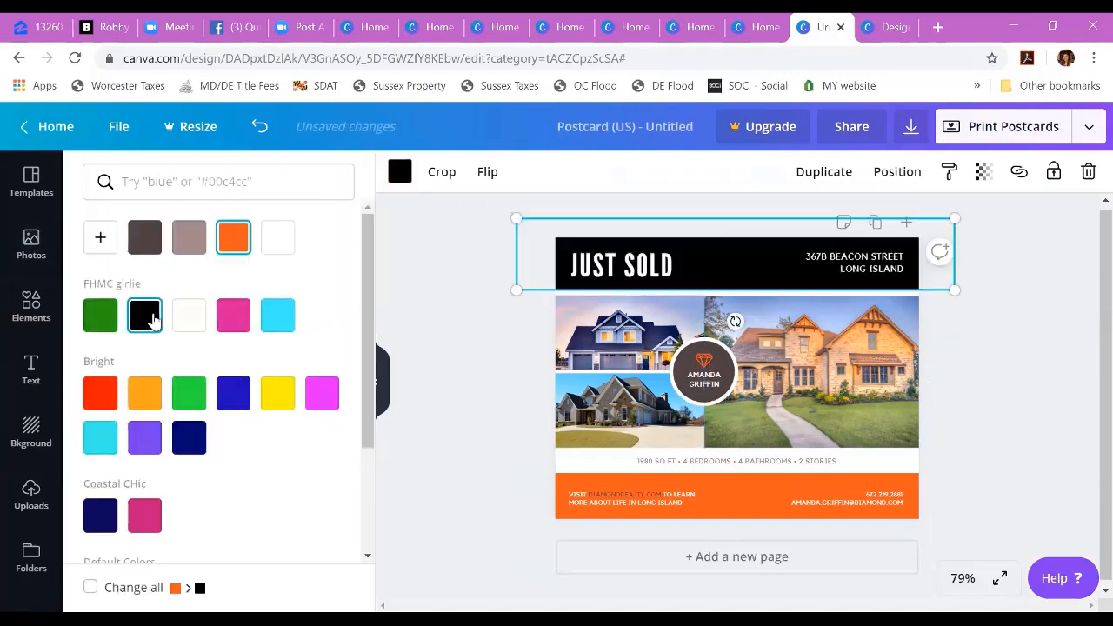
pyautogui.click(446, 390)
# Step: Recolor the orange footer band with the contact details to black and collapse the photo results
pyautogui.click(746, 487)
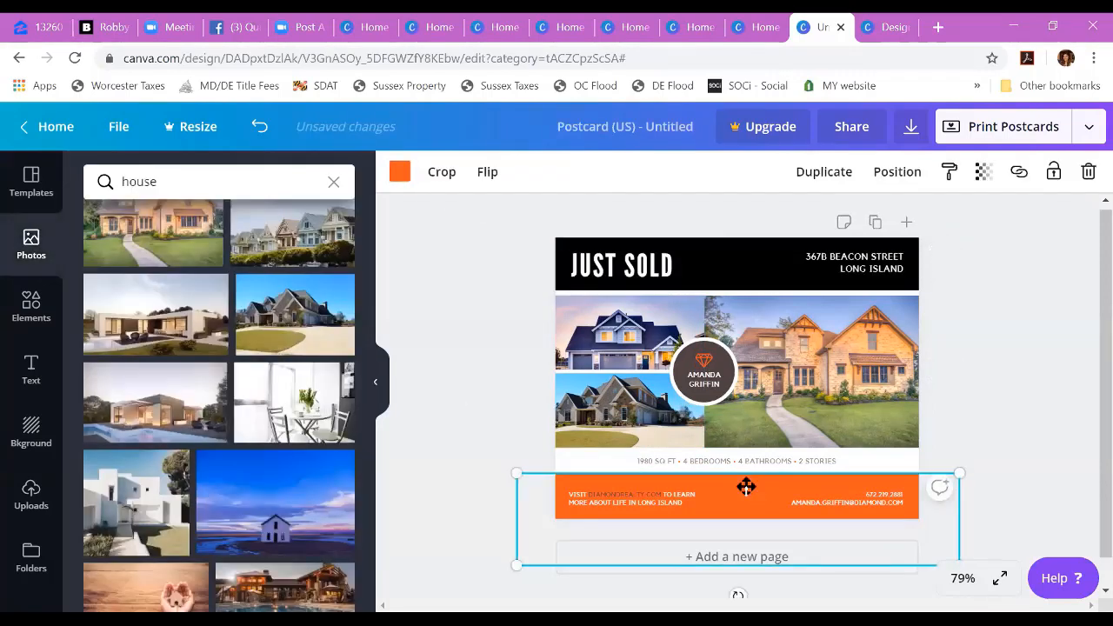
pyautogui.click(399, 171)
pyautogui.click(144, 237)
pyautogui.click(451, 440)
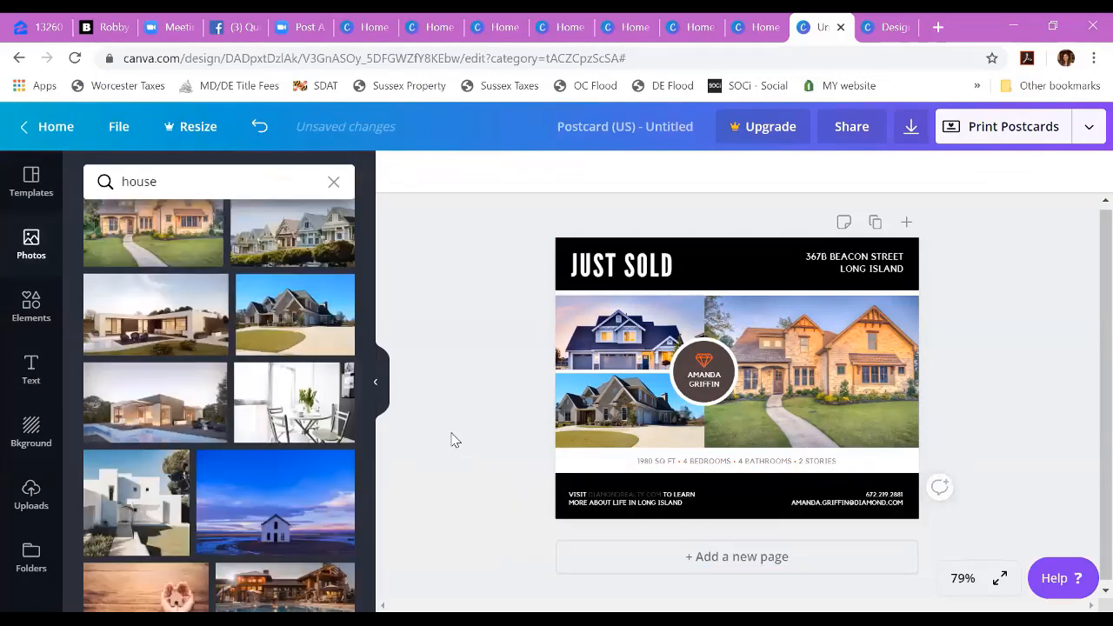
pyautogui.click(377, 384)
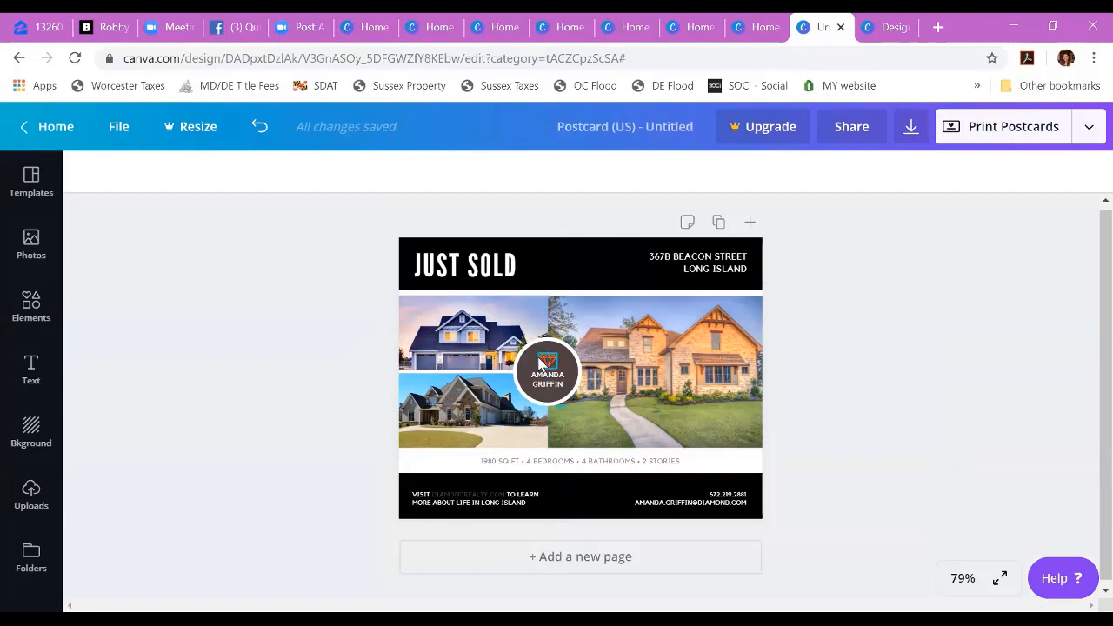
# Step: Return to the home page, search for "real estate", and create a blank Real Estate Social Graphic
pyautogui.click(52, 127)
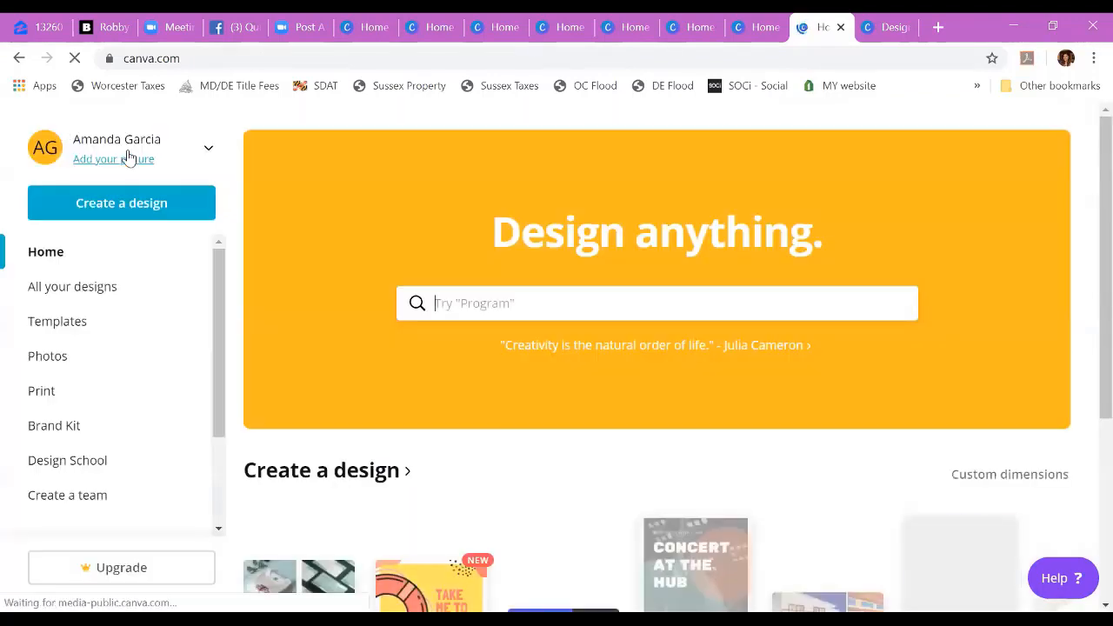
pyautogui.write('real estate')
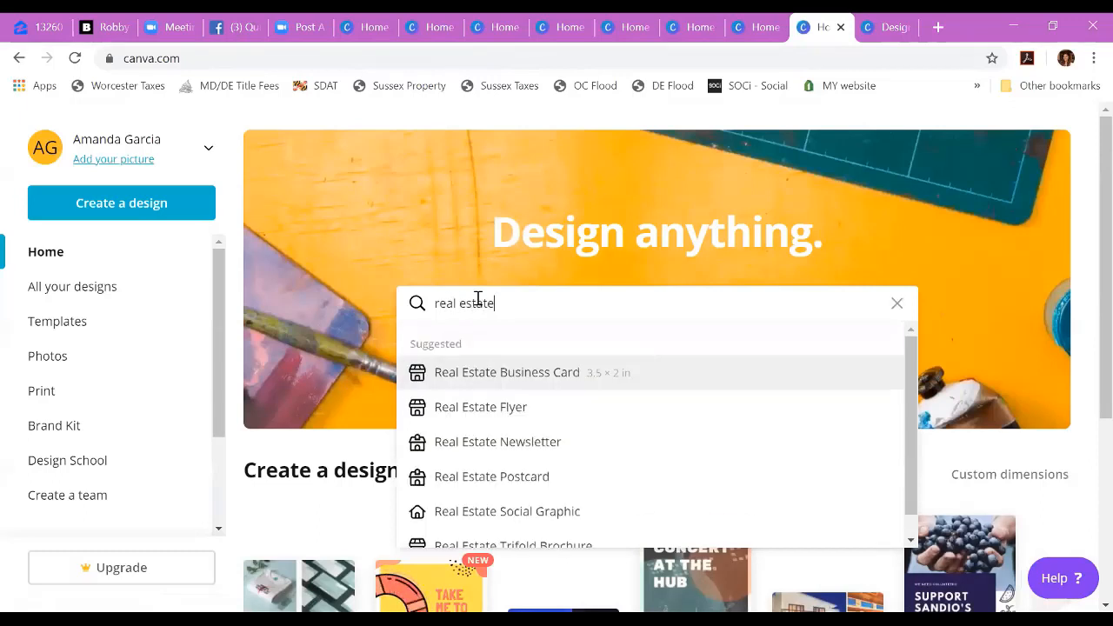
pyautogui.scroll(-1, 522, 408)
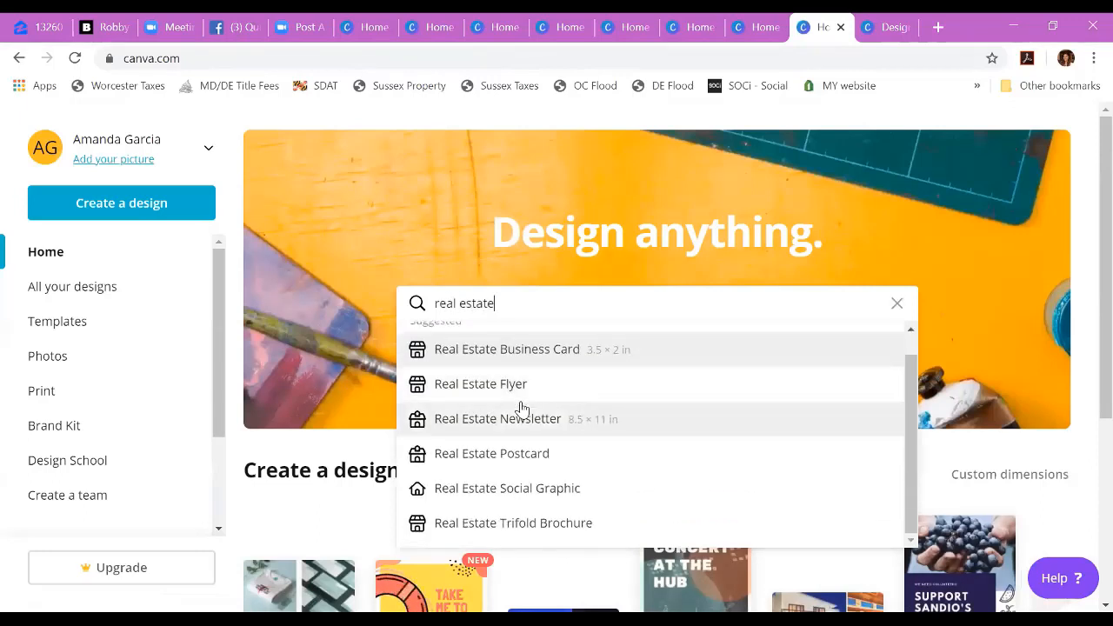
pyautogui.click(541, 489)
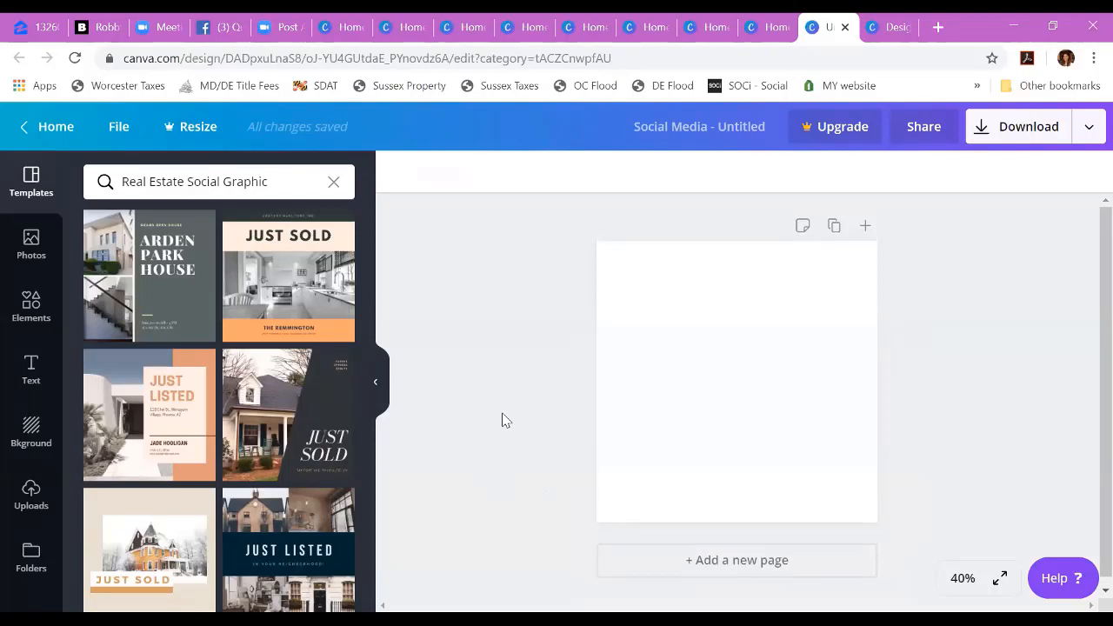
# Step: Try the "Arden Park House" template and the orange kitchen "Just Sold" template on the social graphic, selecting their text elements
pyautogui.click(152, 271)
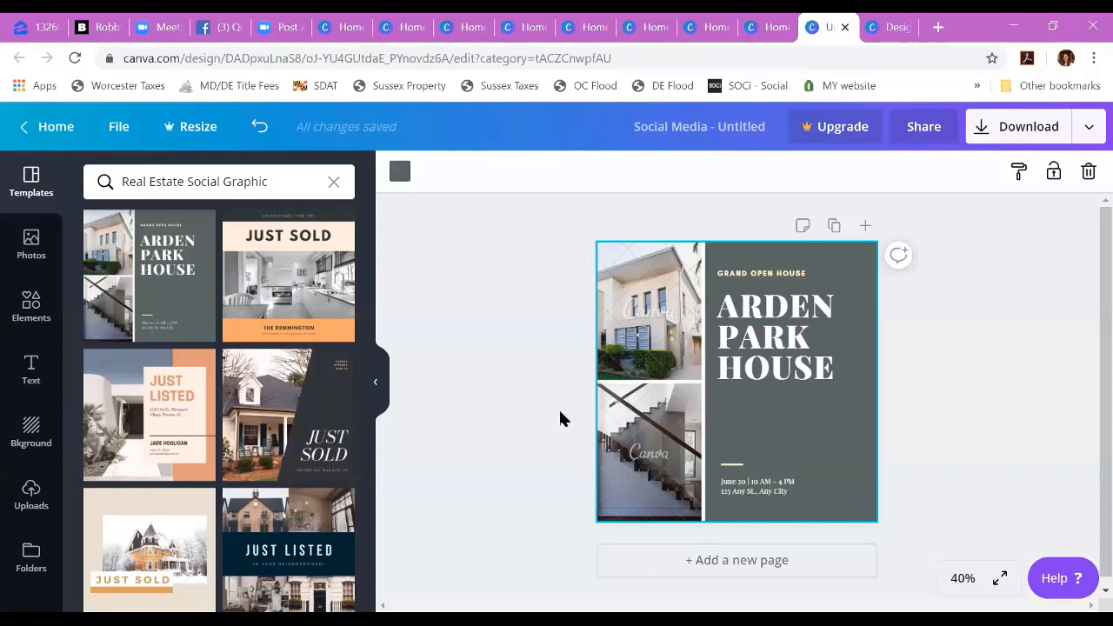
pyautogui.click(763, 338)
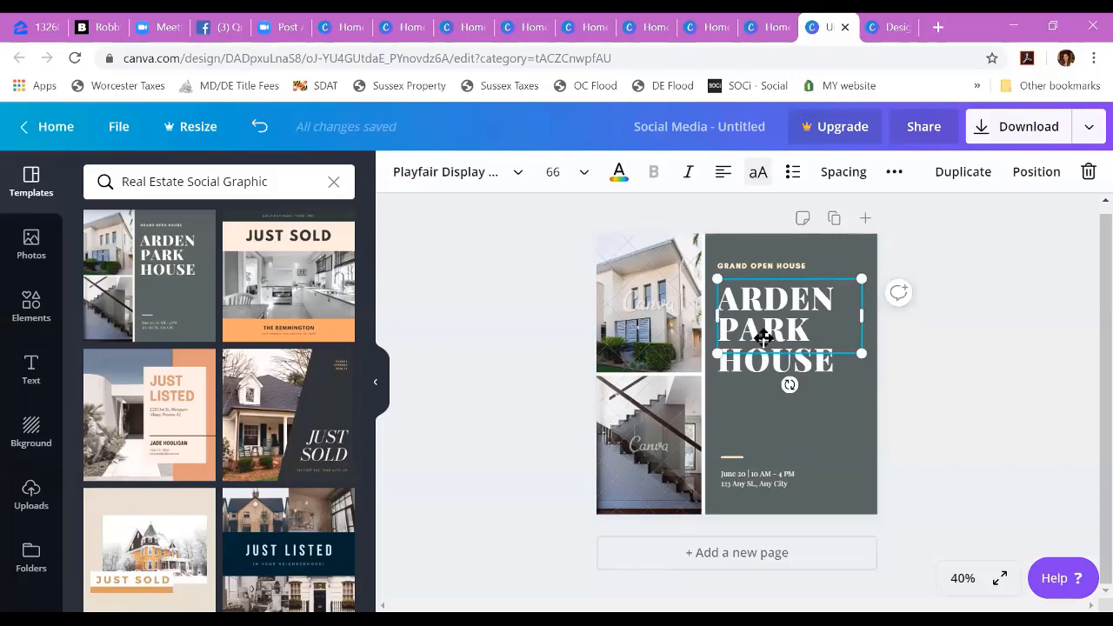
pyautogui.click(258, 326)
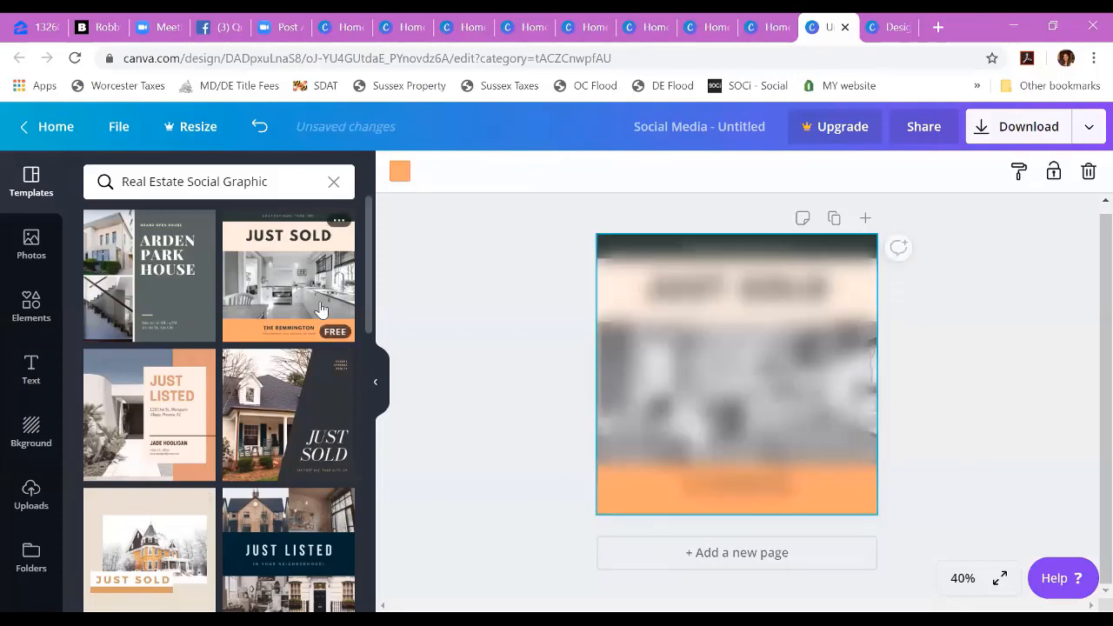
pyautogui.click(724, 248)
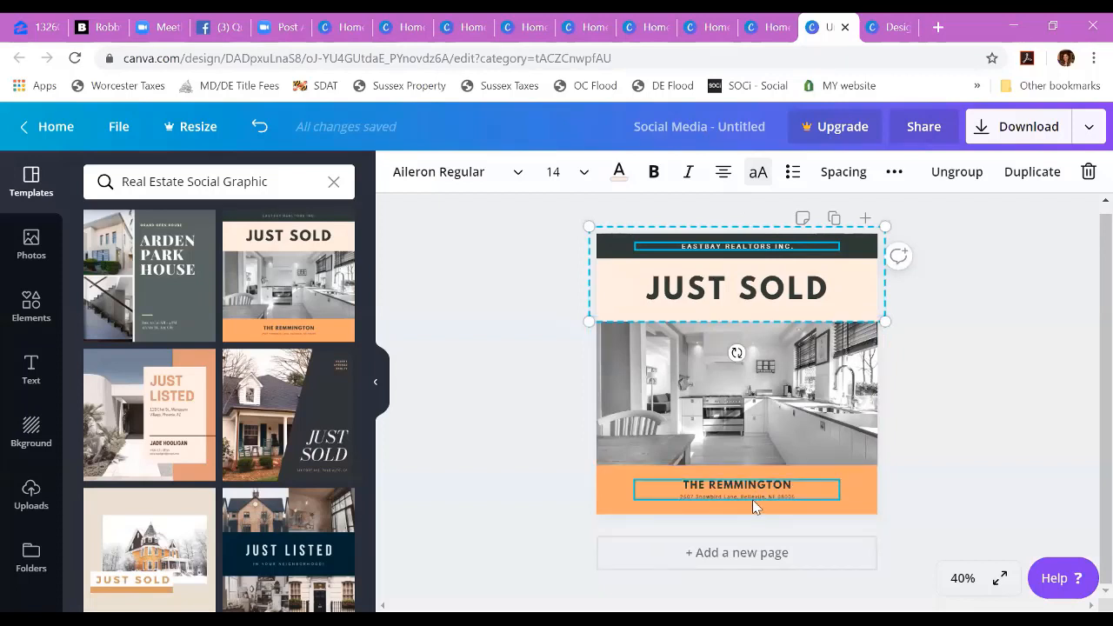
pyautogui.click(562, 443)
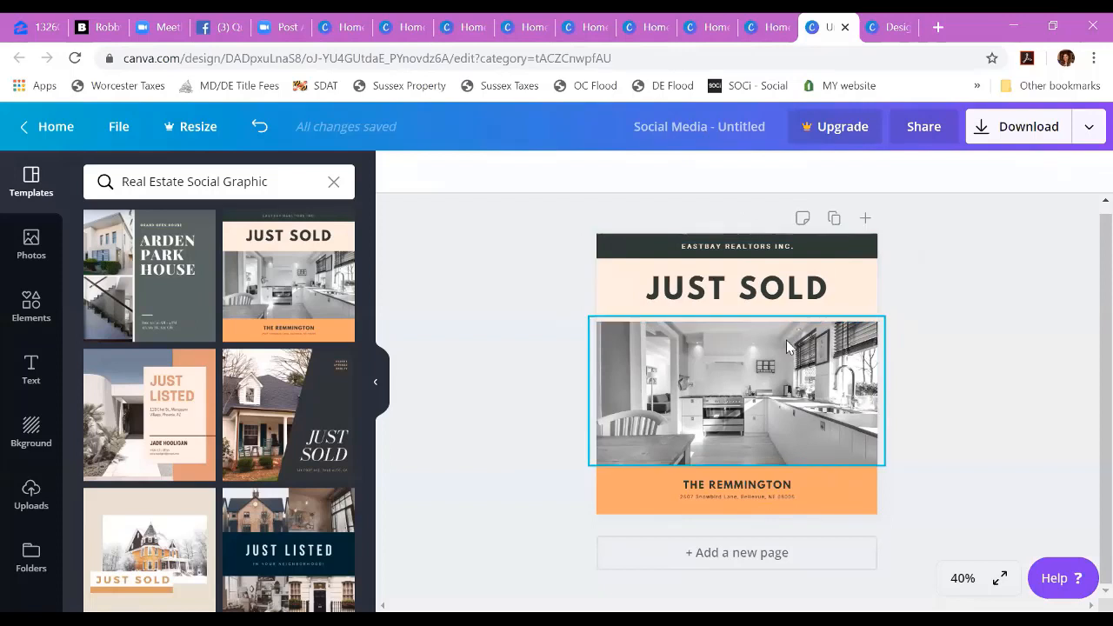
# Step: Apply the free black-and-white "Just Listed Sold!" template with yellow lettering to the social graphic
pyautogui.scroll(-3, 340, 356)
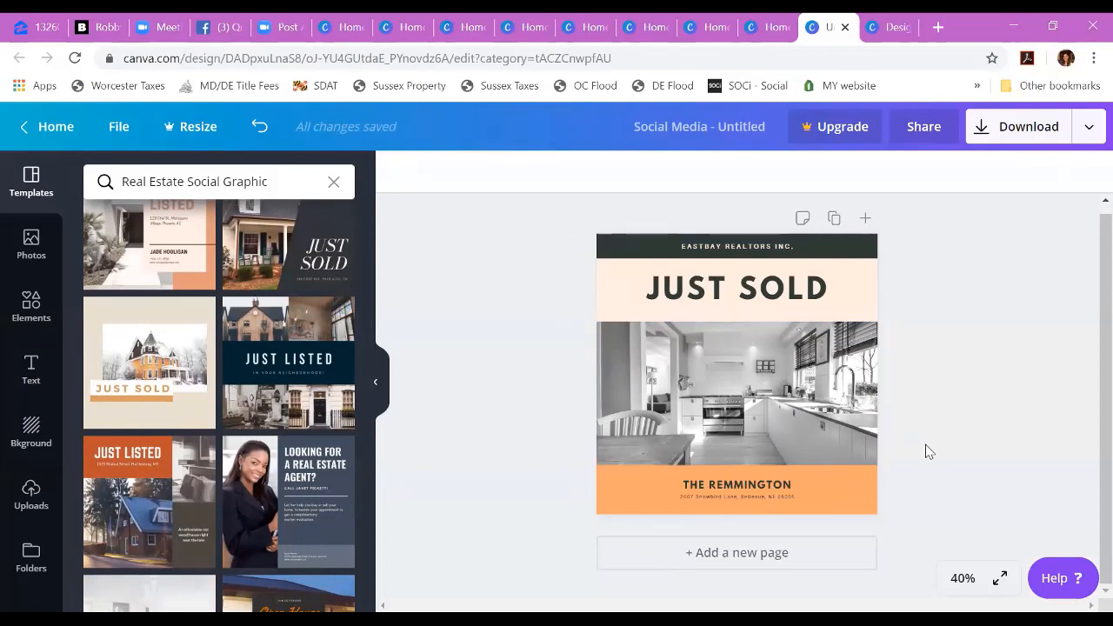
pyautogui.click(874, 508)
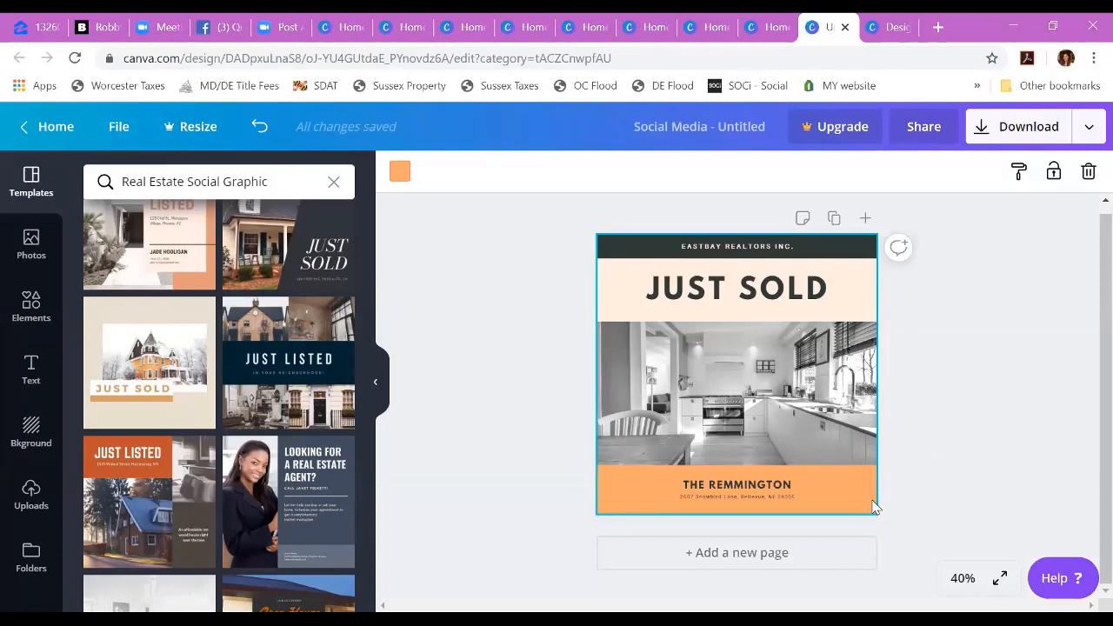
pyautogui.scroll(-6, 244, 391)
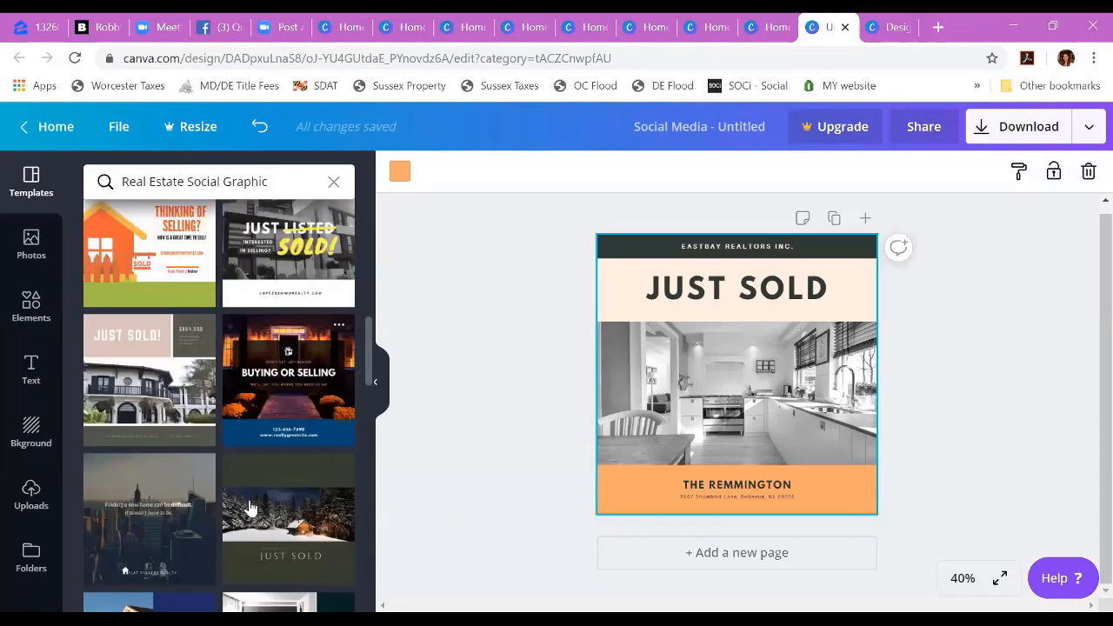
pyautogui.click(316, 233)
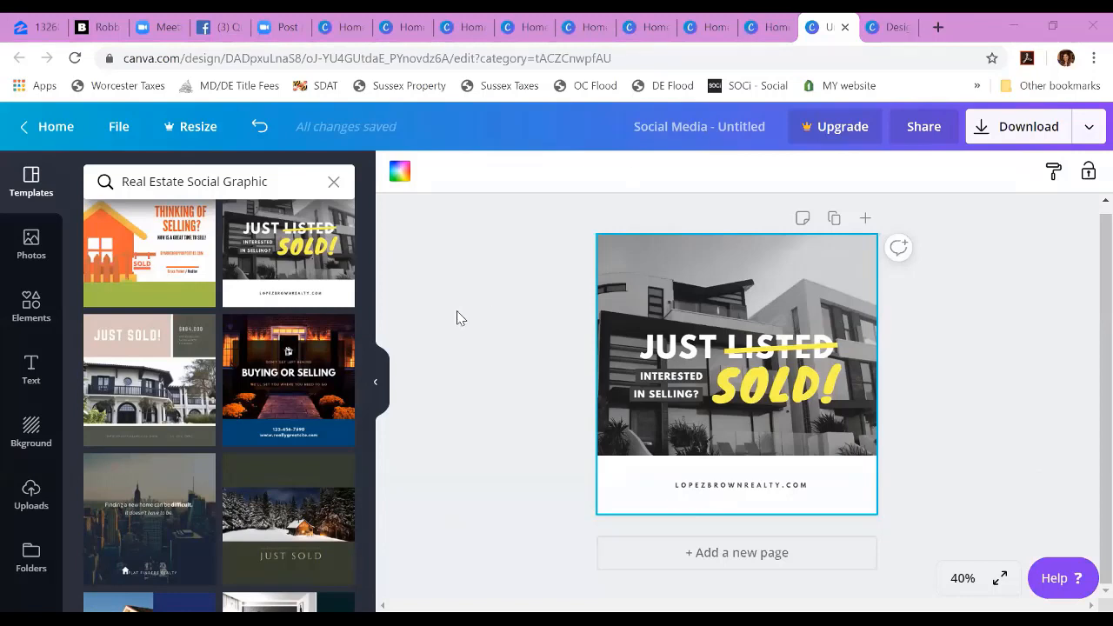
# Step: Return to the home page and open the "HalloWeen Trivia" design from the saved designs
pyautogui.click(52, 126)
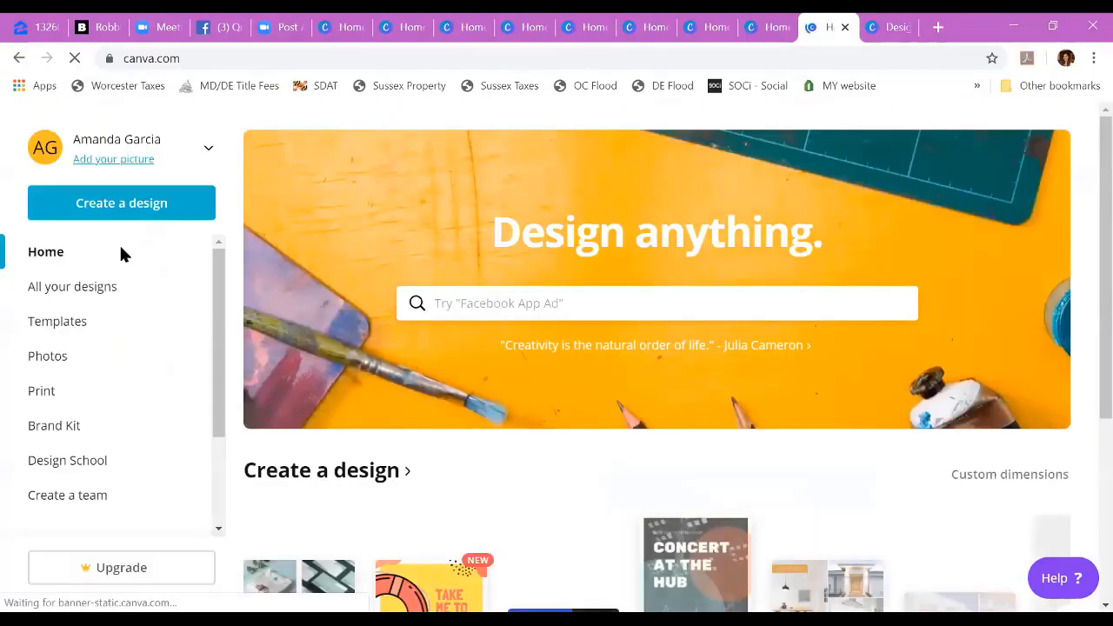
pyautogui.scroll(-1, 217, 348)
pyautogui.scroll(-1, 202, 409)
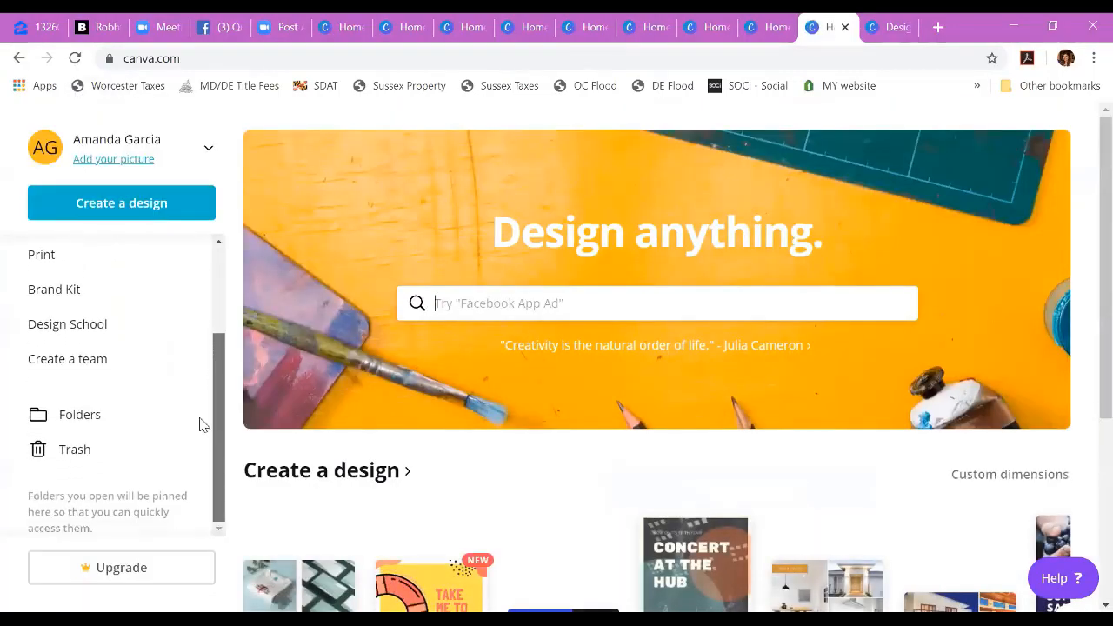
pyautogui.scroll(3, 213, 331)
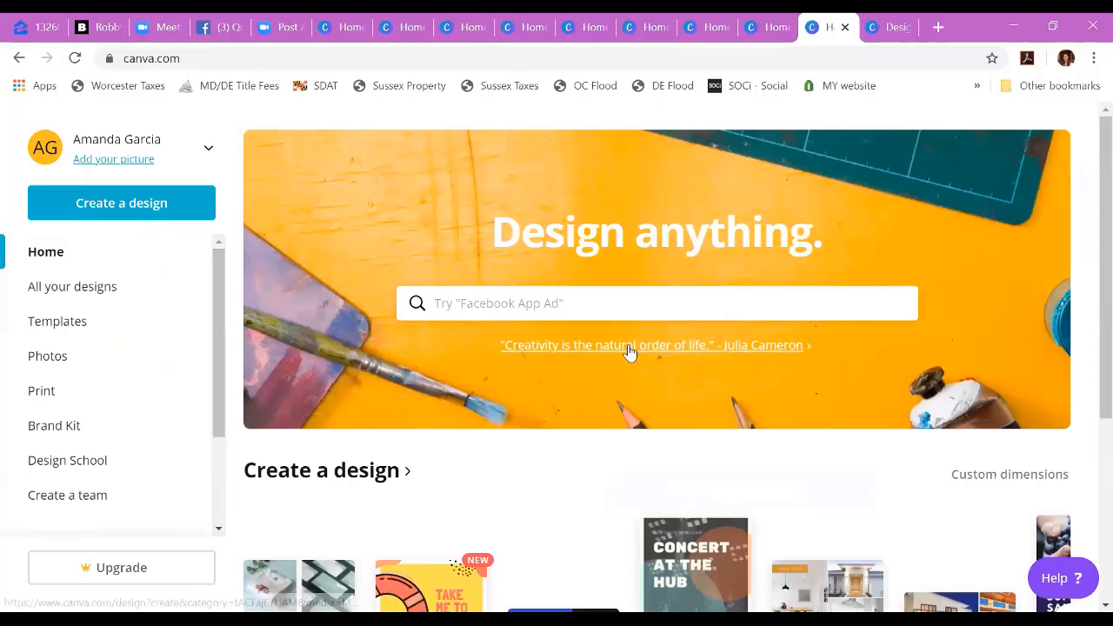
pyautogui.scroll(-3, 629, 350)
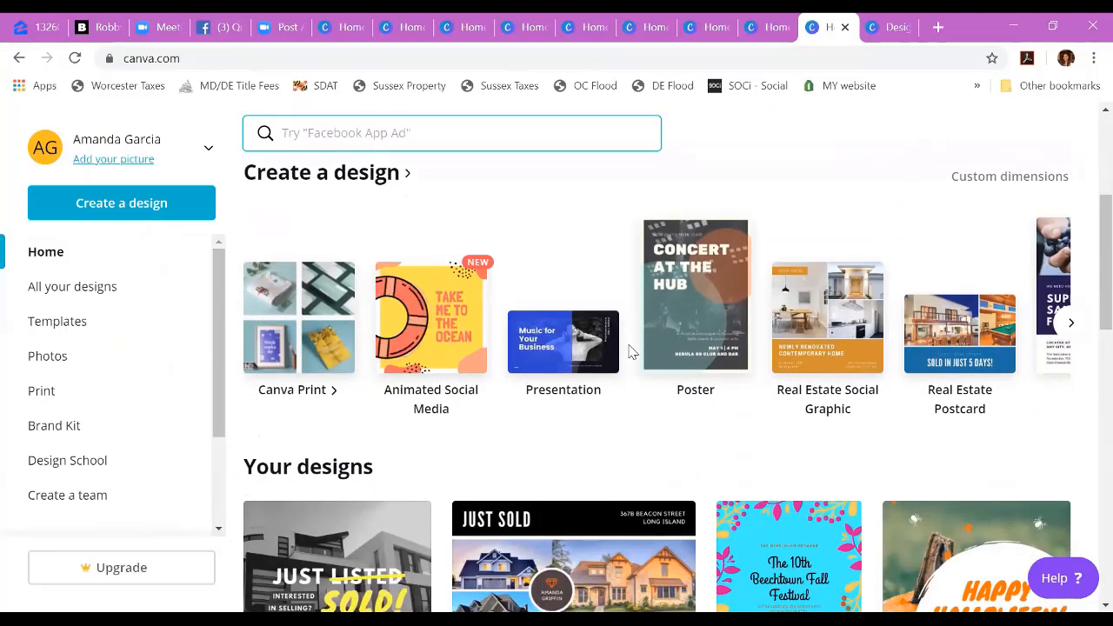
pyautogui.scroll(-1, 624, 469)
pyautogui.scroll(-6, 625, 469)
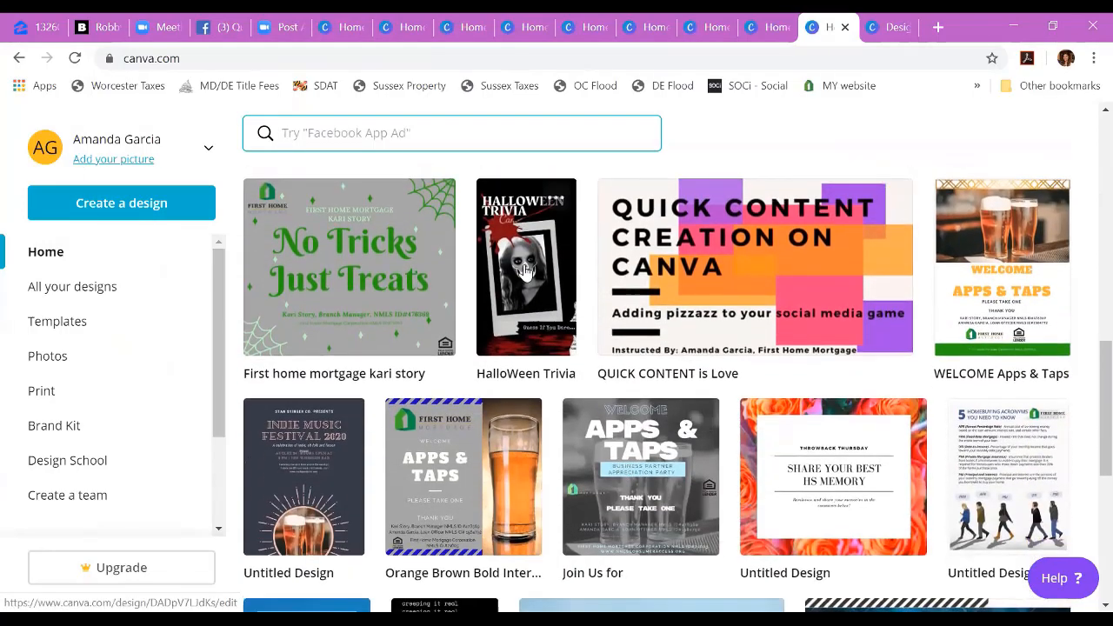
pyautogui.click(525, 271)
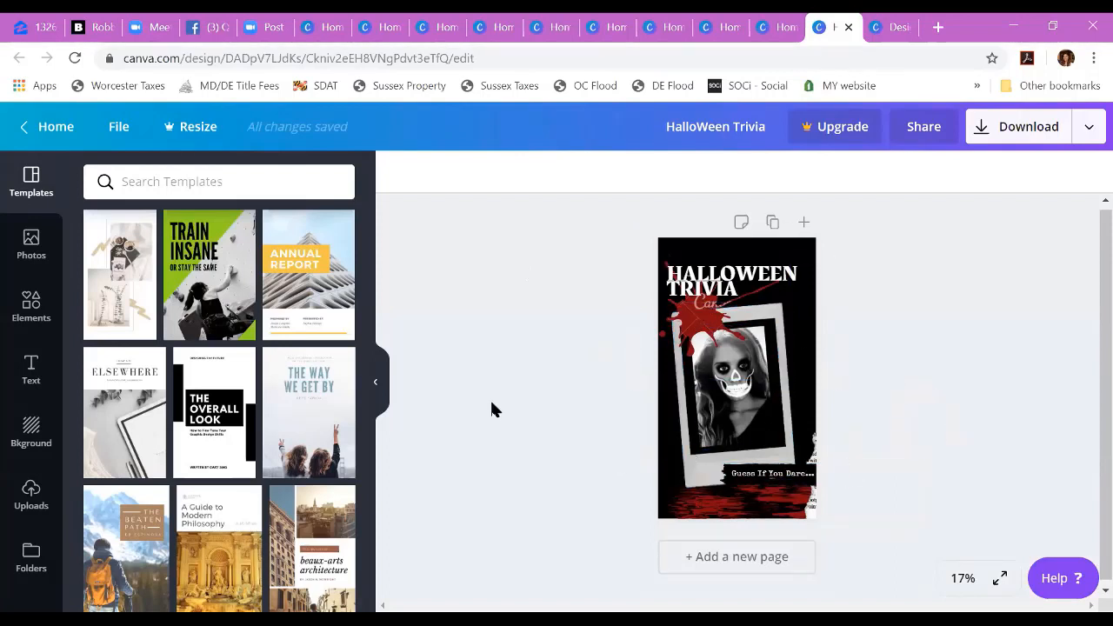
# Step: Go back to the home page and look through the suggested design types and the saved designs
pyautogui.click(48, 132)
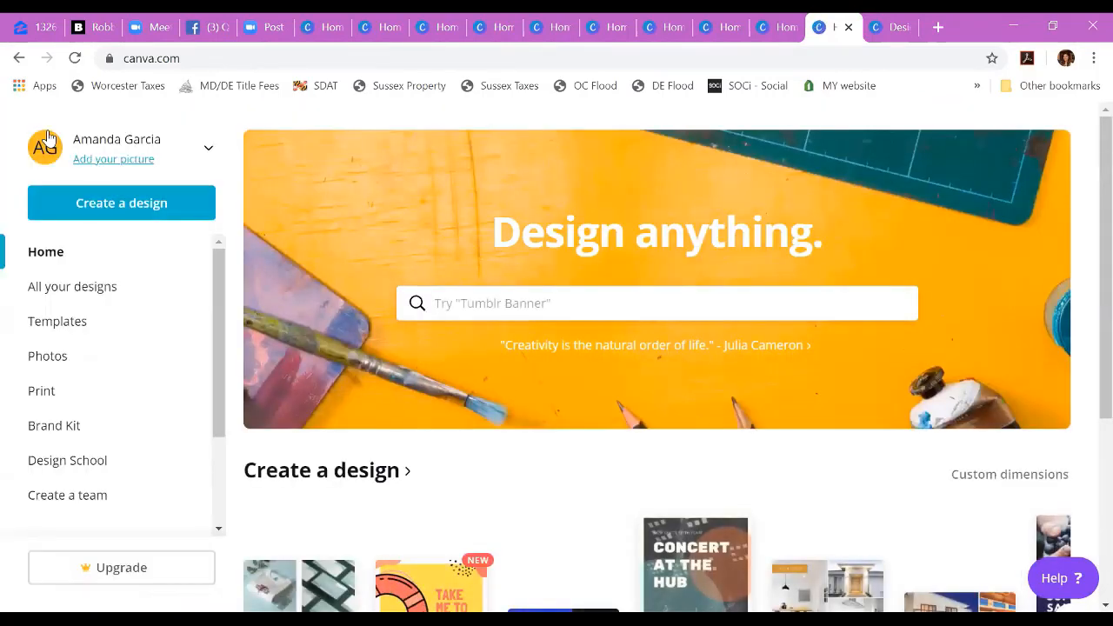
pyautogui.scroll(-1, 522, 480)
pyautogui.scroll(-3, 522, 480)
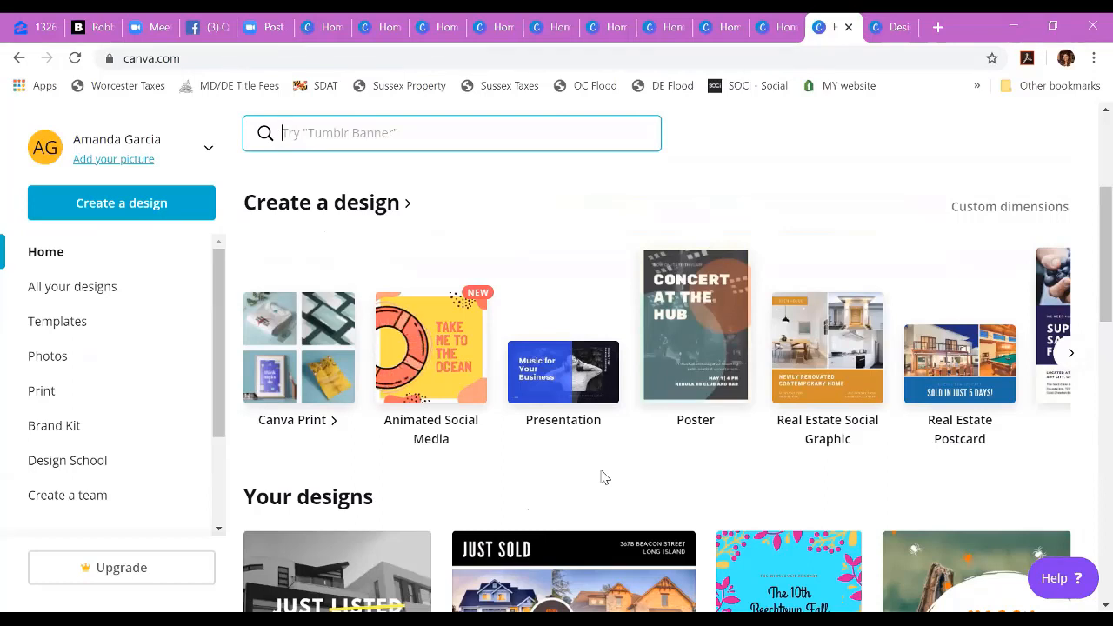
pyautogui.click(792, 169)
pyautogui.click(768, 204)
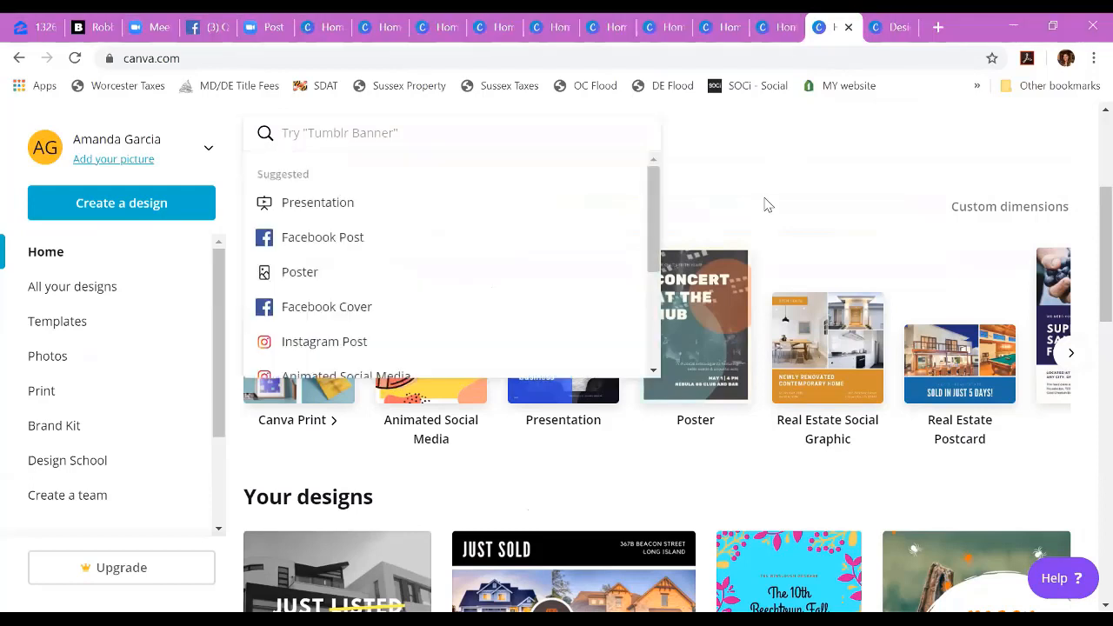
pyautogui.click(768, 204)
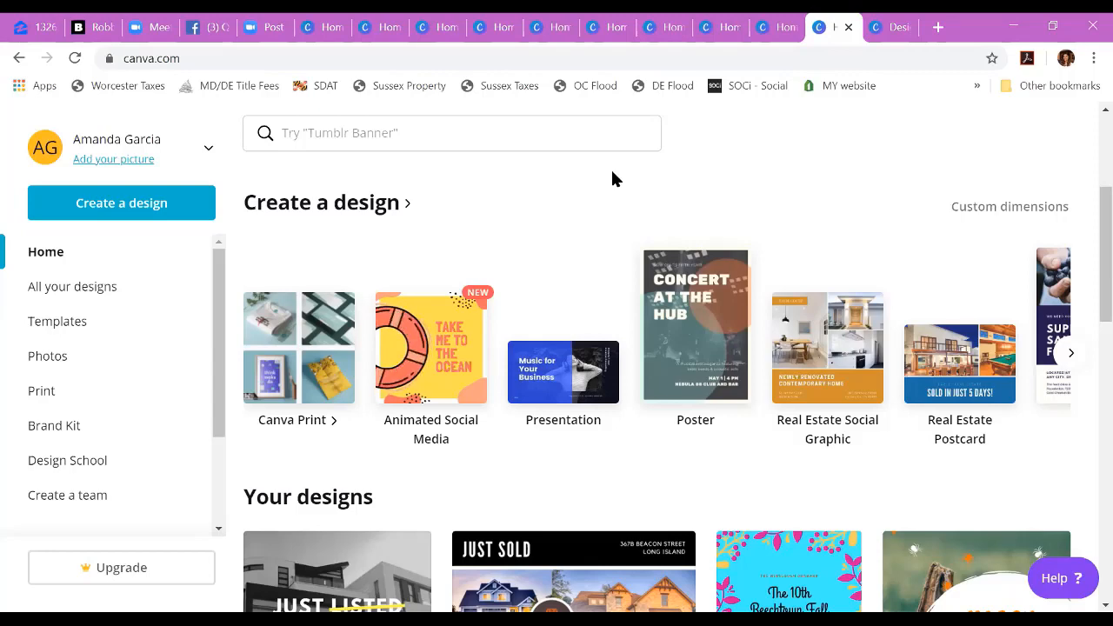
pyautogui.scroll(-1, 613, 178)
pyautogui.scroll(-1, 612, 178)
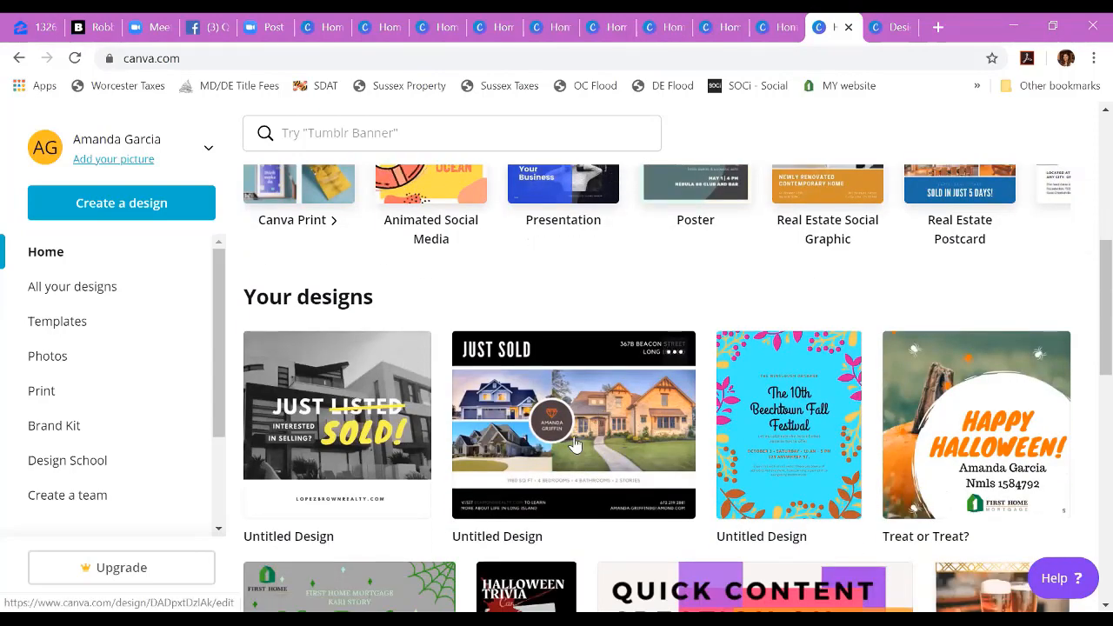
pyautogui.scroll(-1, 574, 441)
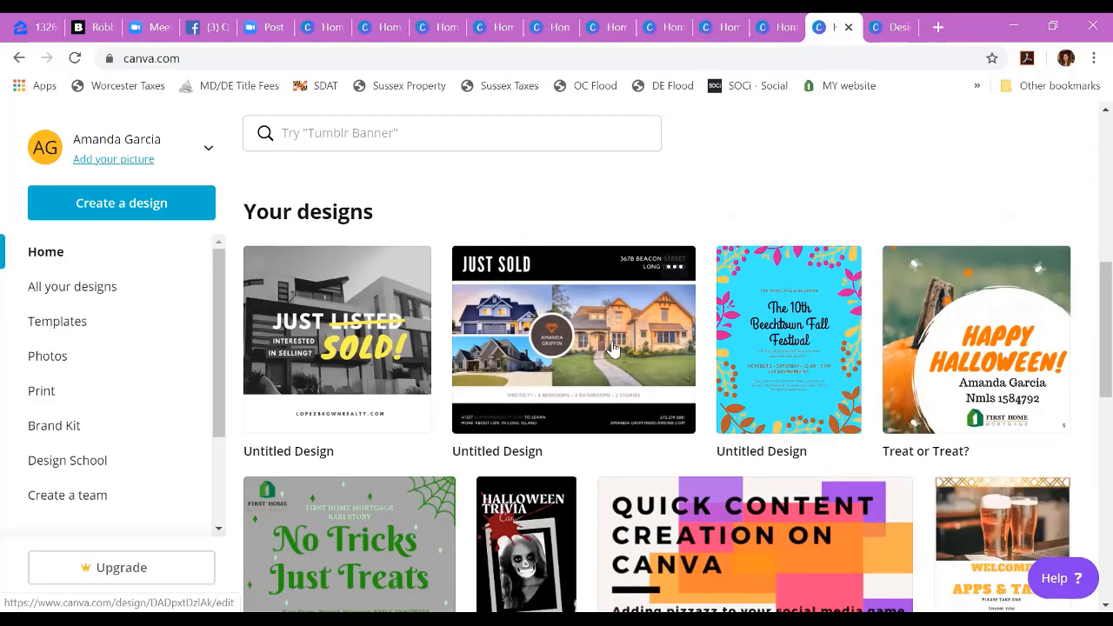
pyautogui.scroll(-2, 963, 360)
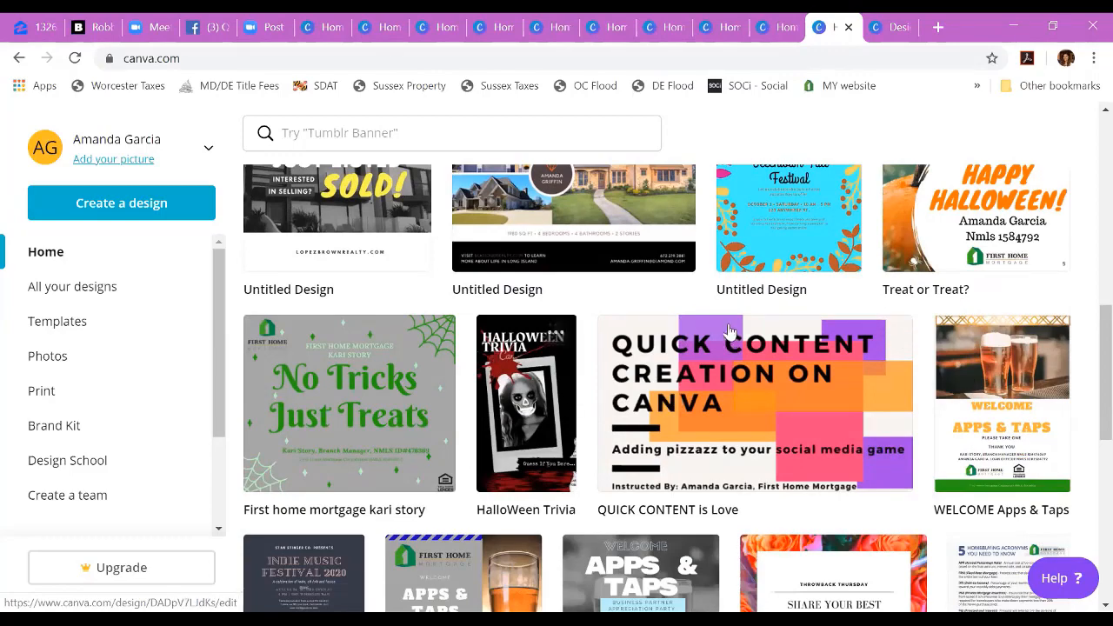
pyautogui.scroll(4, 730, 333)
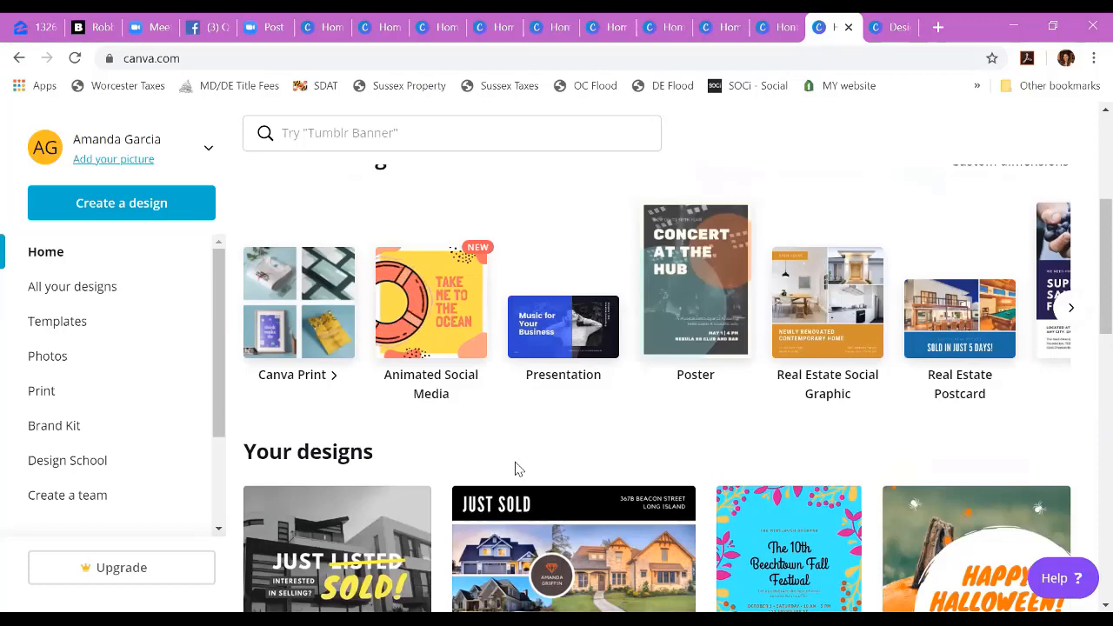
pyautogui.scroll(1, 500, 442)
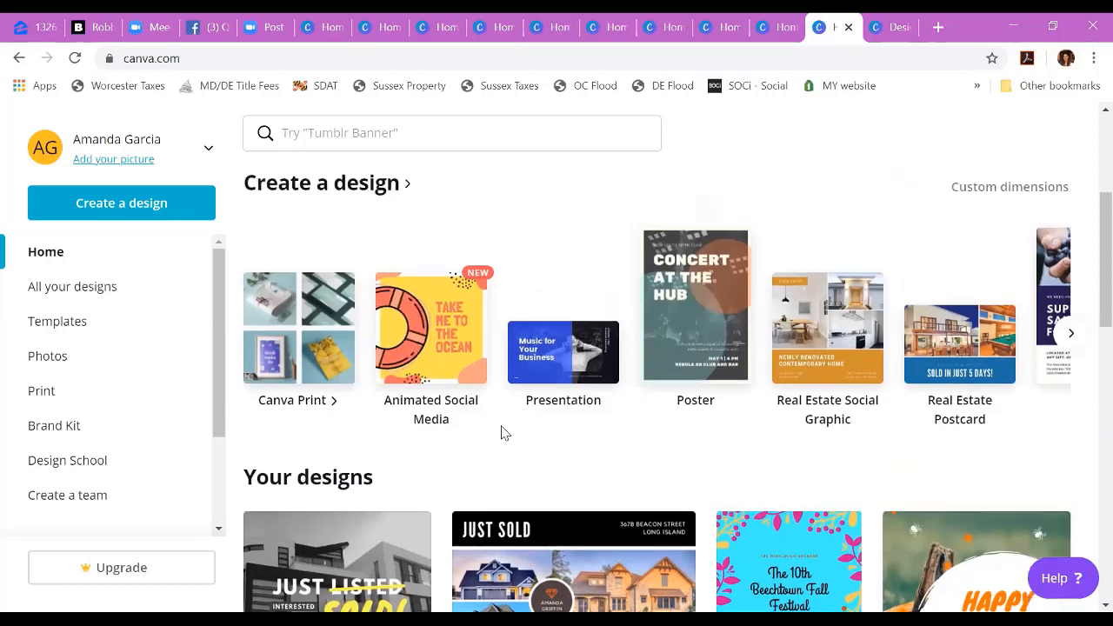
pyautogui.scroll(-3, 501, 427)
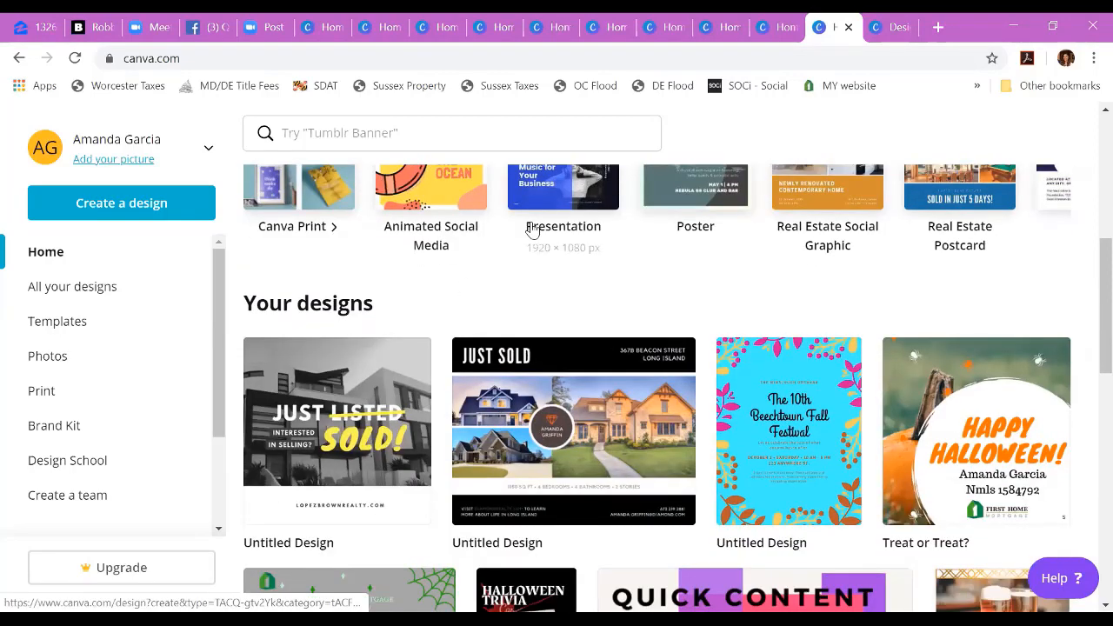
pyautogui.scroll(1, 530, 231)
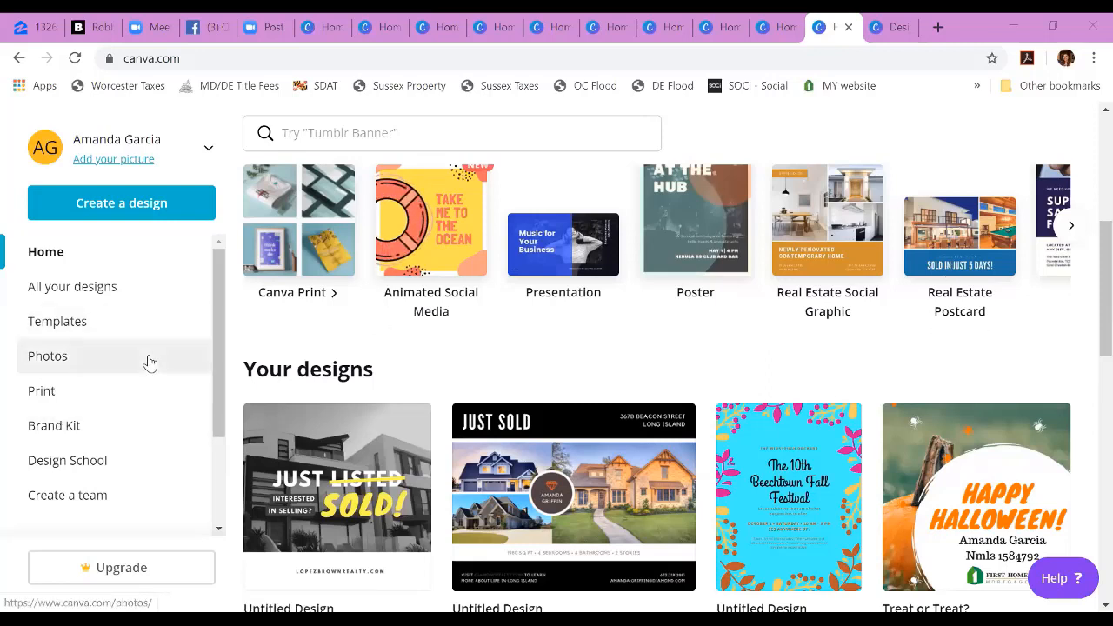
# Step: Open Design School, look through its courses, and open the Graphic Design Basics course at the "Design to communicate" lesson
pyautogui.click(84, 461)
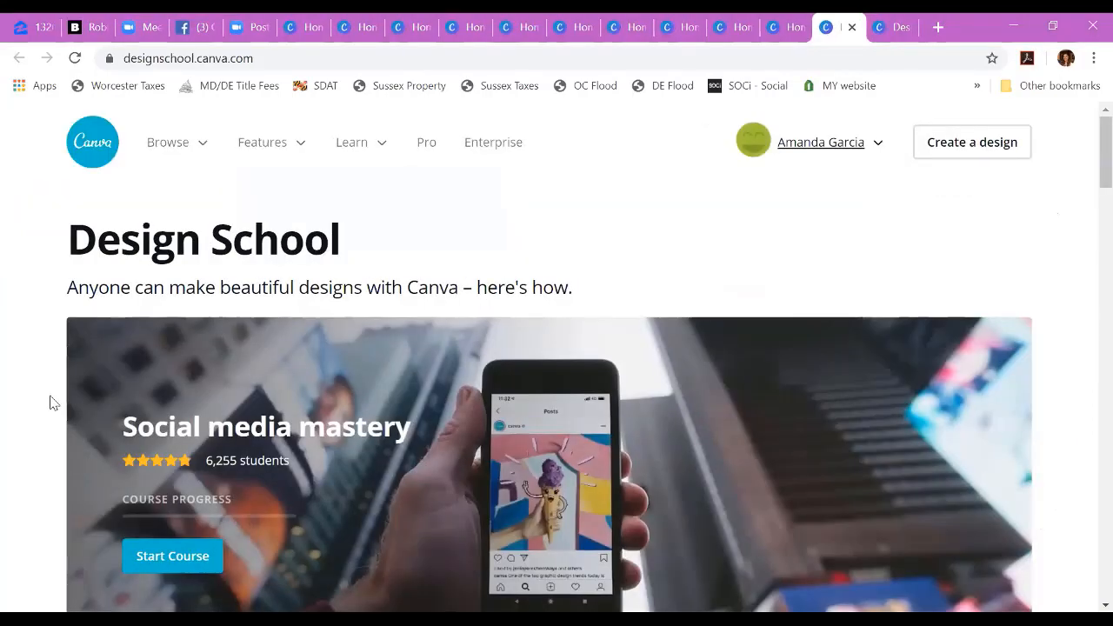
pyautogui.scroll(-1, 50, 403)
pyautogui.scroll(-5, 49, 403)
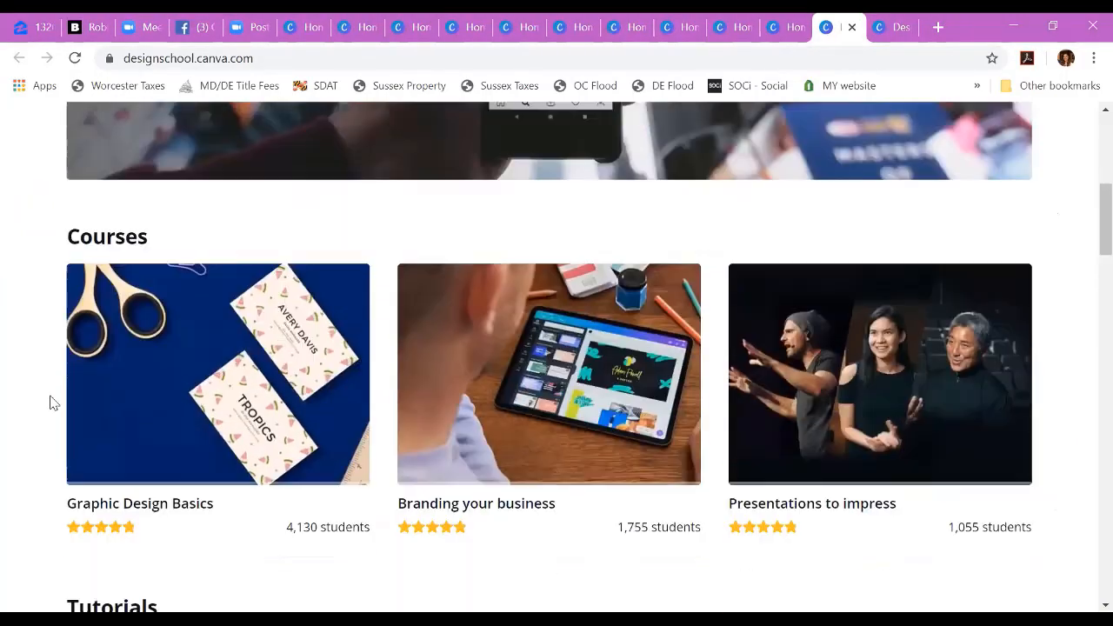
pyautogui.scroll(-1, 50, 403)
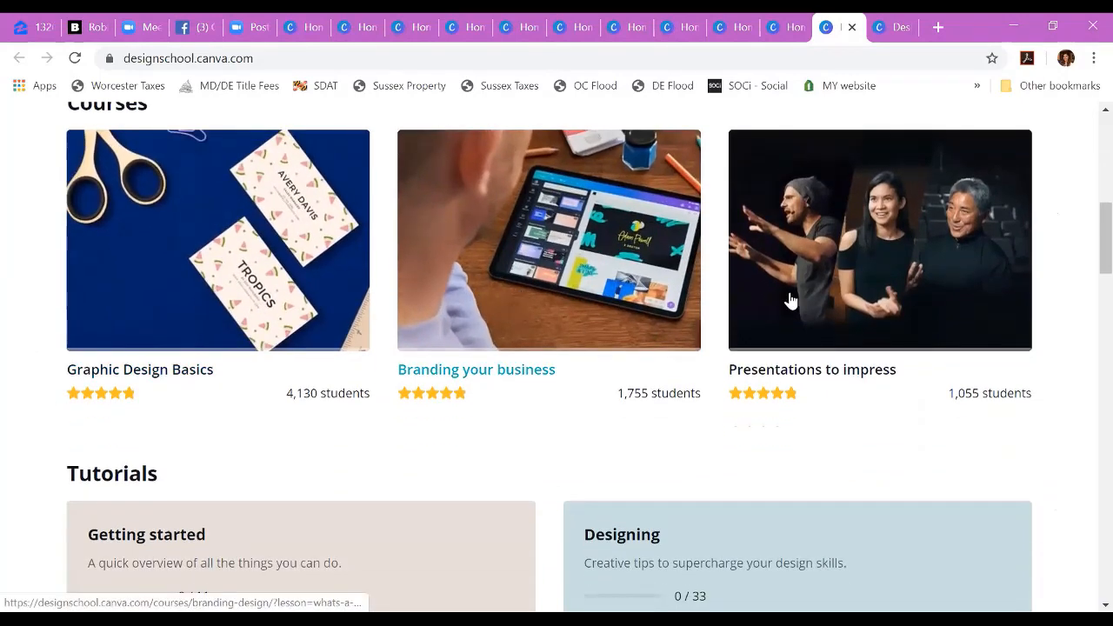
pyautogui.click(287, 298)
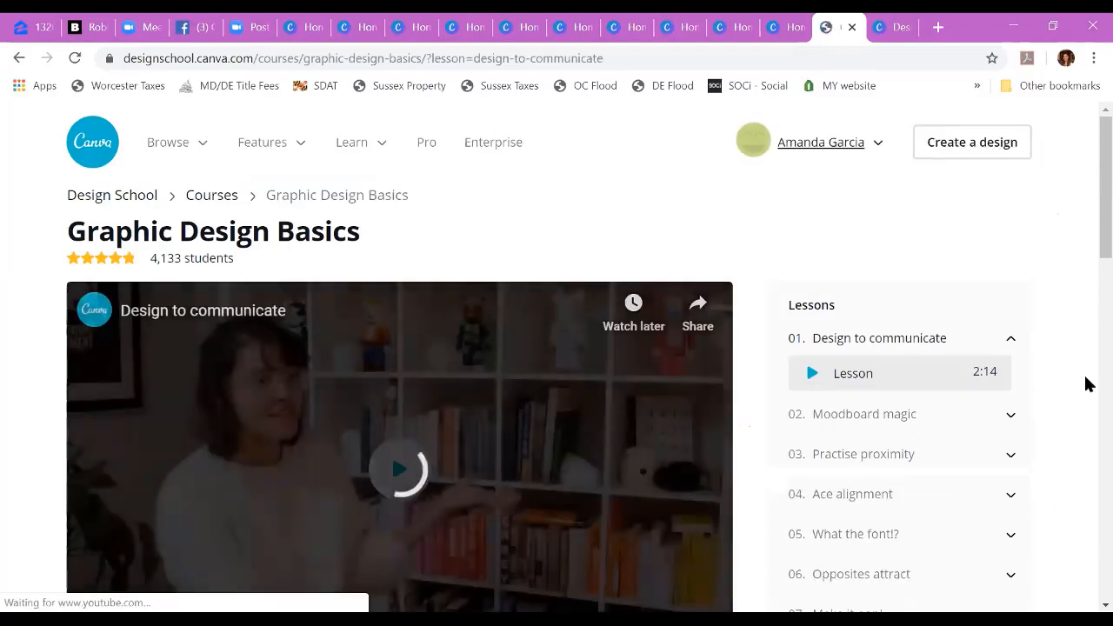
pyautogui.scroll(-2, 1075, 386)
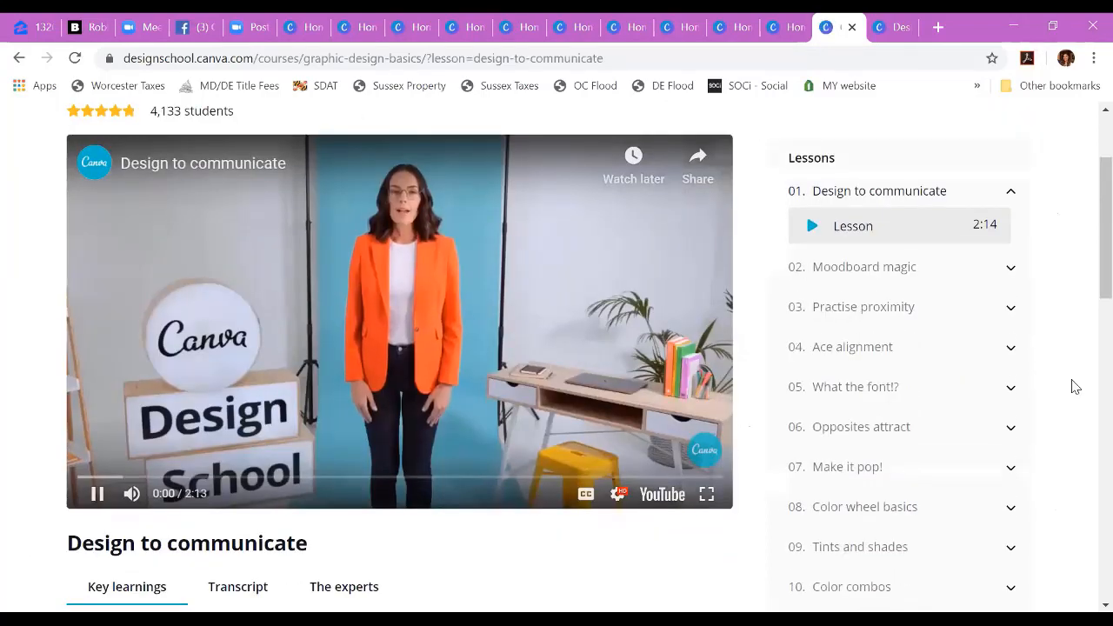
# Step: Pause the "Design to communicate" lesson video and look over the course's key learnings and lesson list
pyautogui.click(97, 494)
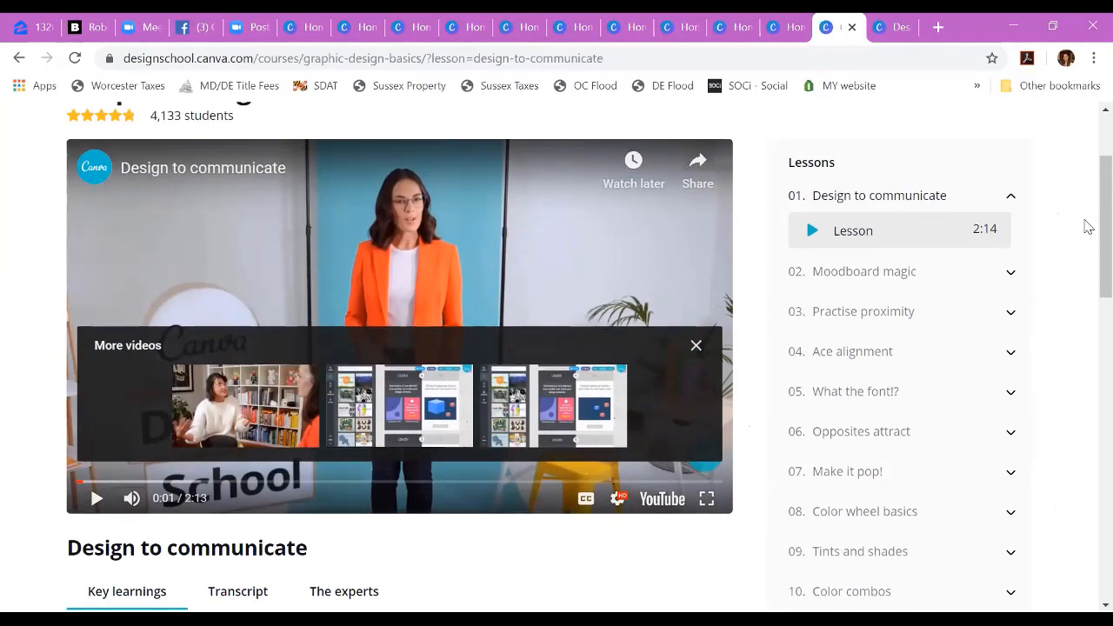
pyautogui.scroll(-2, 1087, 226)
pyautogui.scroll(-2, 1087, 226)
pyautogui.scroll(5, 1087, 226)
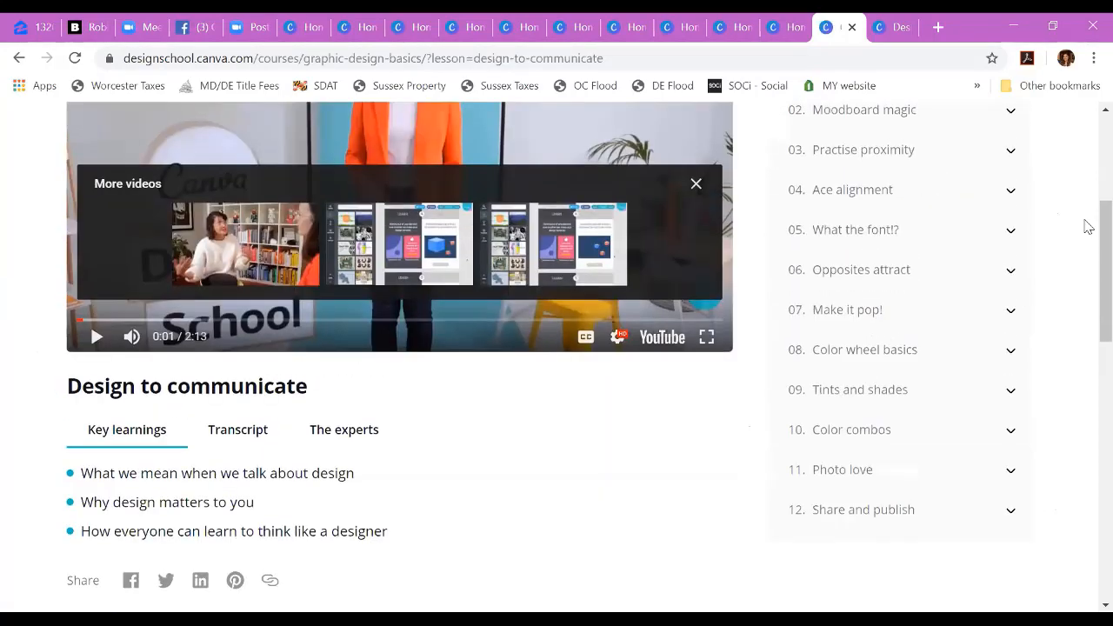
pyautogui.scroll(1, 1087, 226)
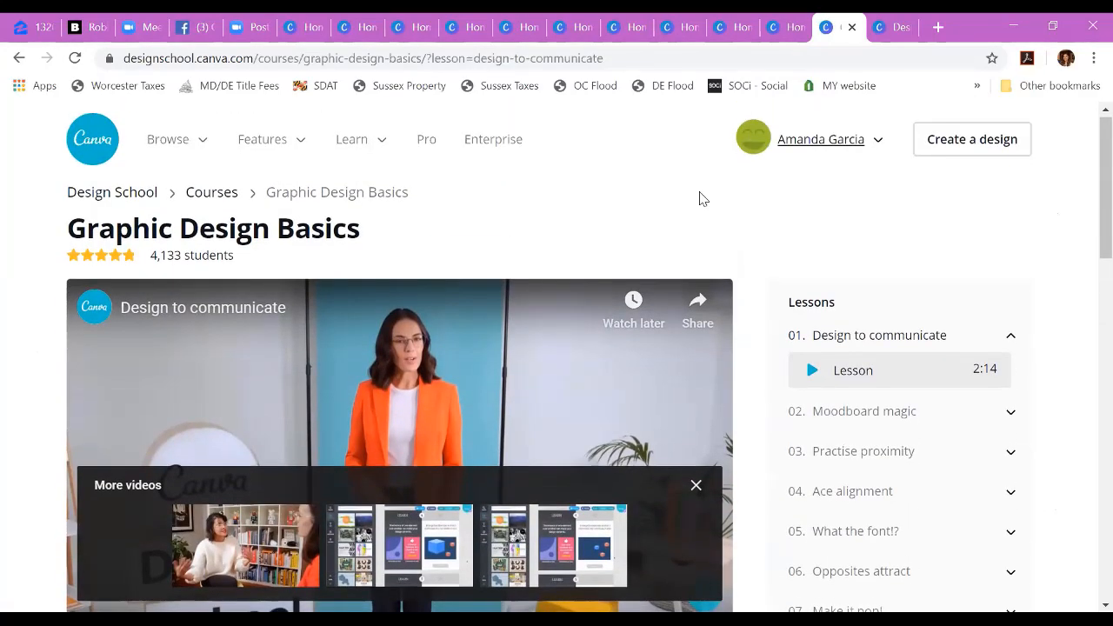
# Step: Open Canva's Learn blog and look through its featured articles on branding, careers and design
pyautogui.moveTo(169, 150)
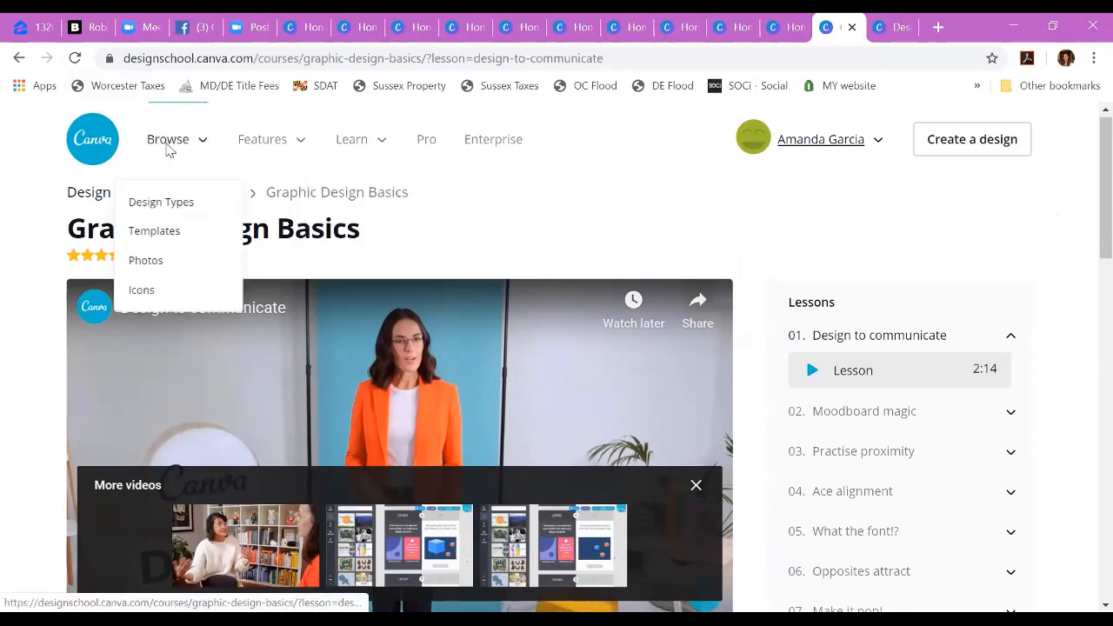
pyautogui.moveTo(349, 149)
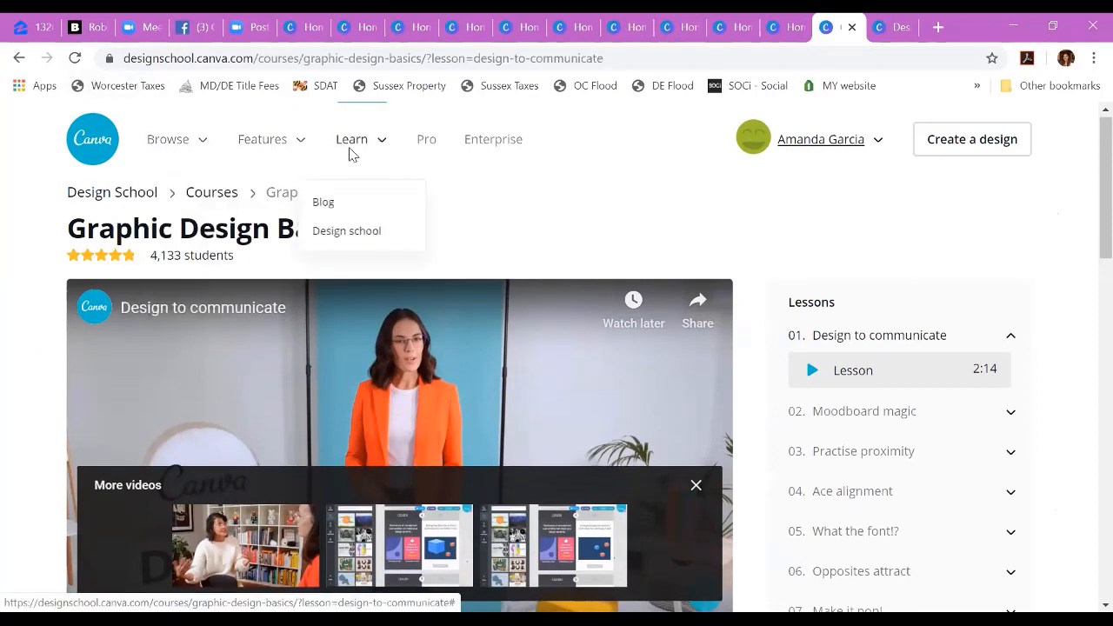
pyautogui.click(335, 204)
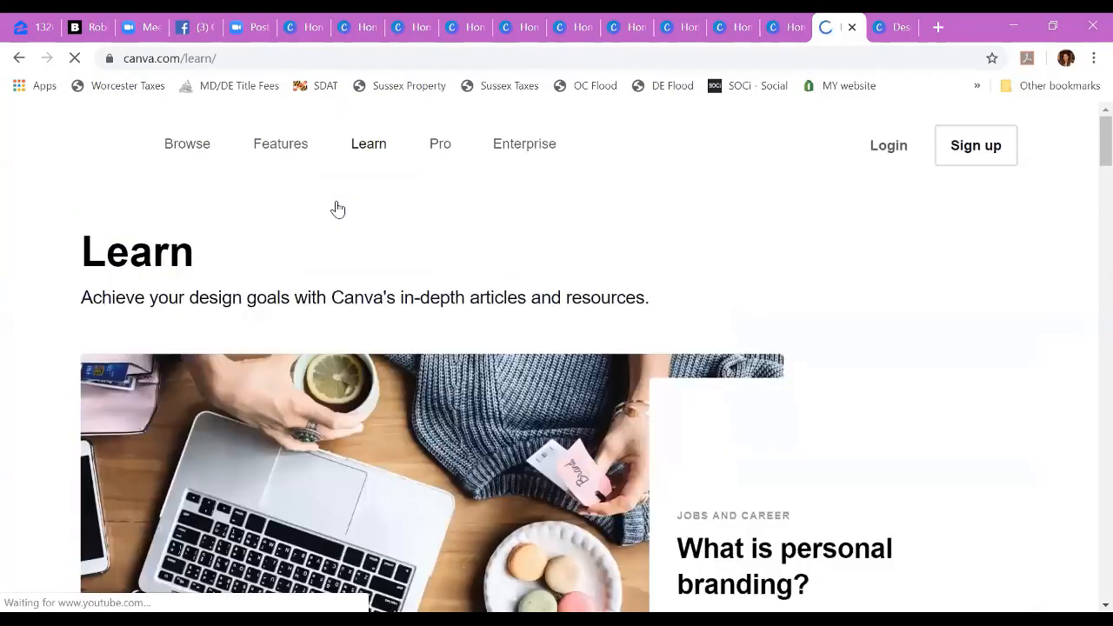
pyautogui.scroll(-4, 73, 303)
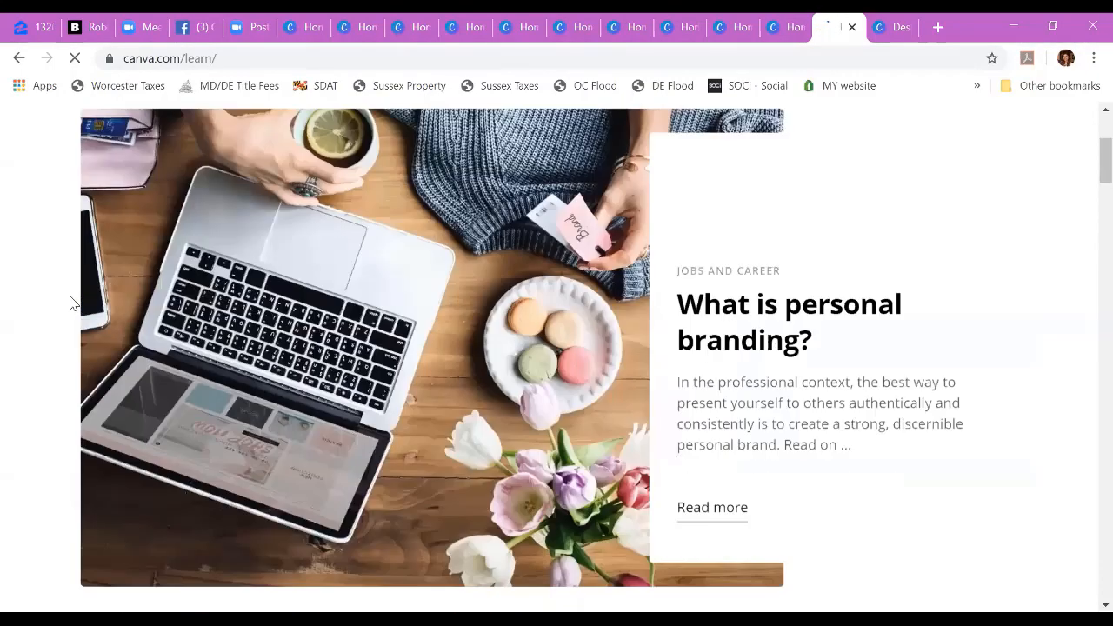
pyautogui.scroll(-1, 969, 447)
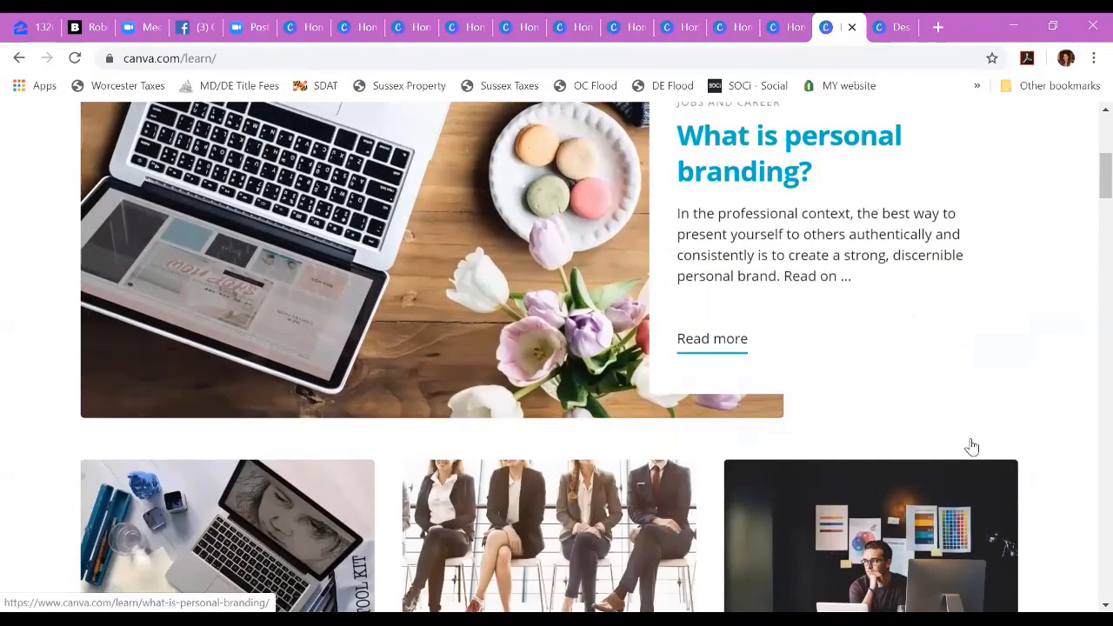
pyautogui.scroll(2, 972, 446)
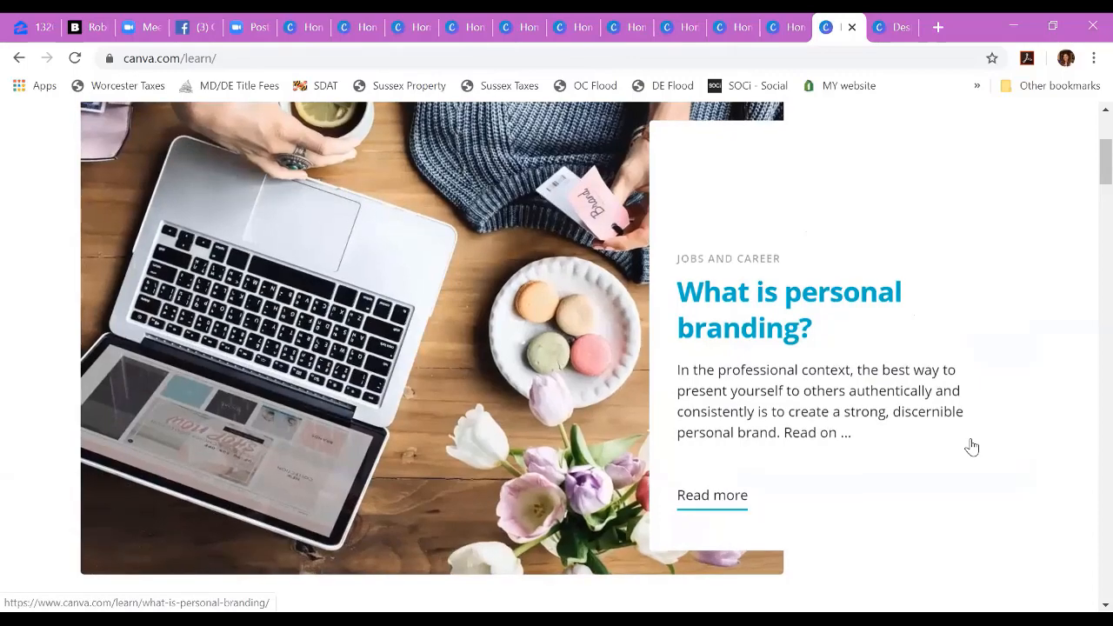
pyautogui.scroll(-5, 872, 443)
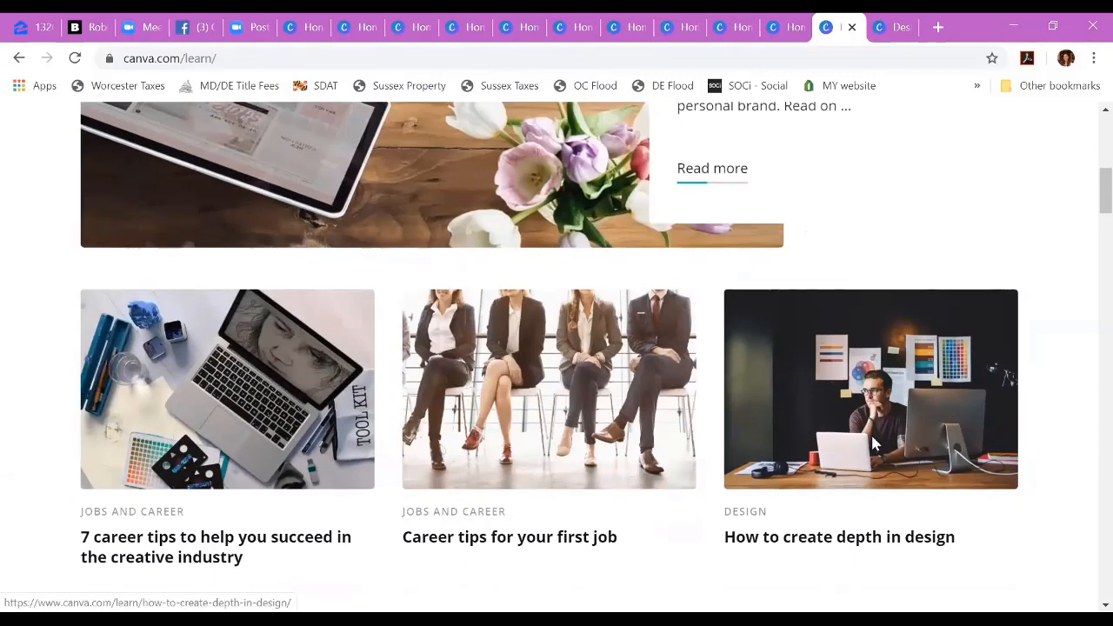
pyautogui.scroll(6, 512, 470)
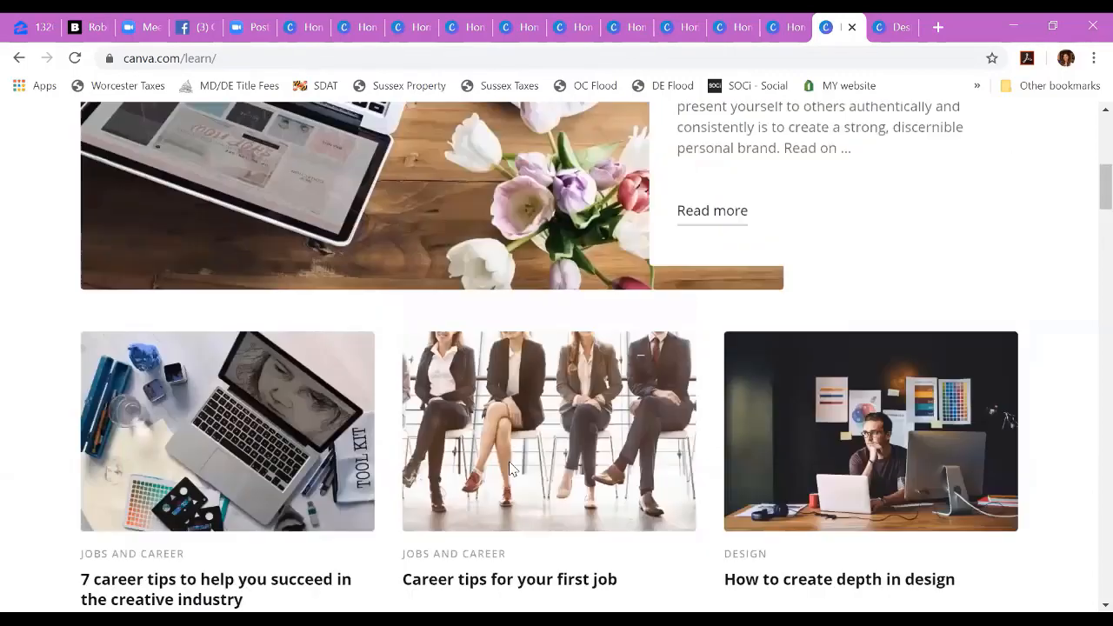
pyautogui.scroll(-5, 512, 469)
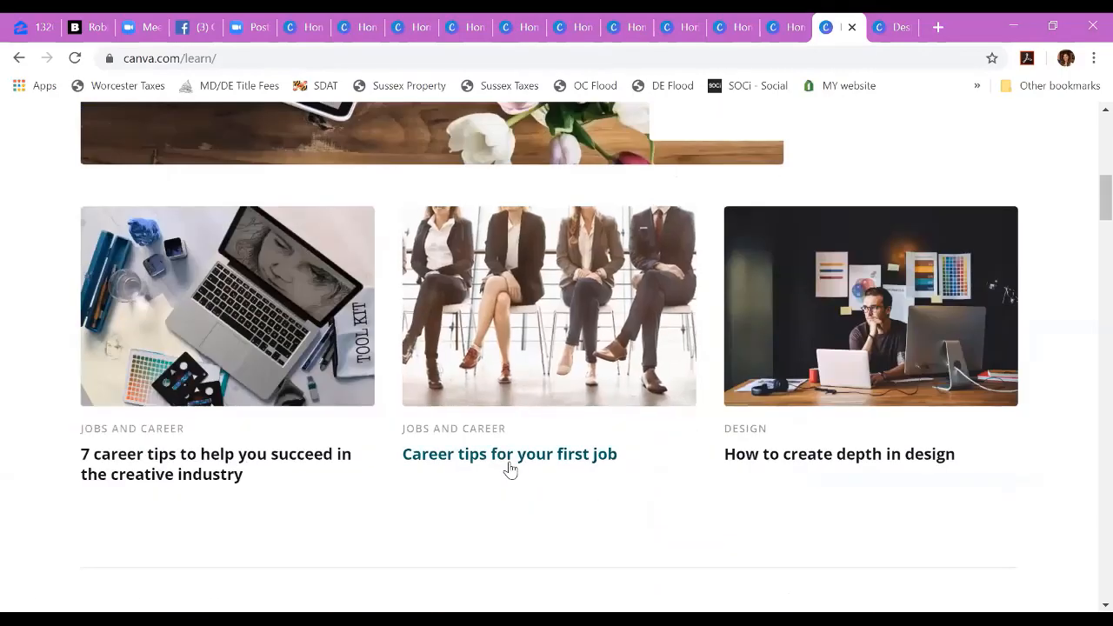
pyautogui.scroll(7, 339, 529)
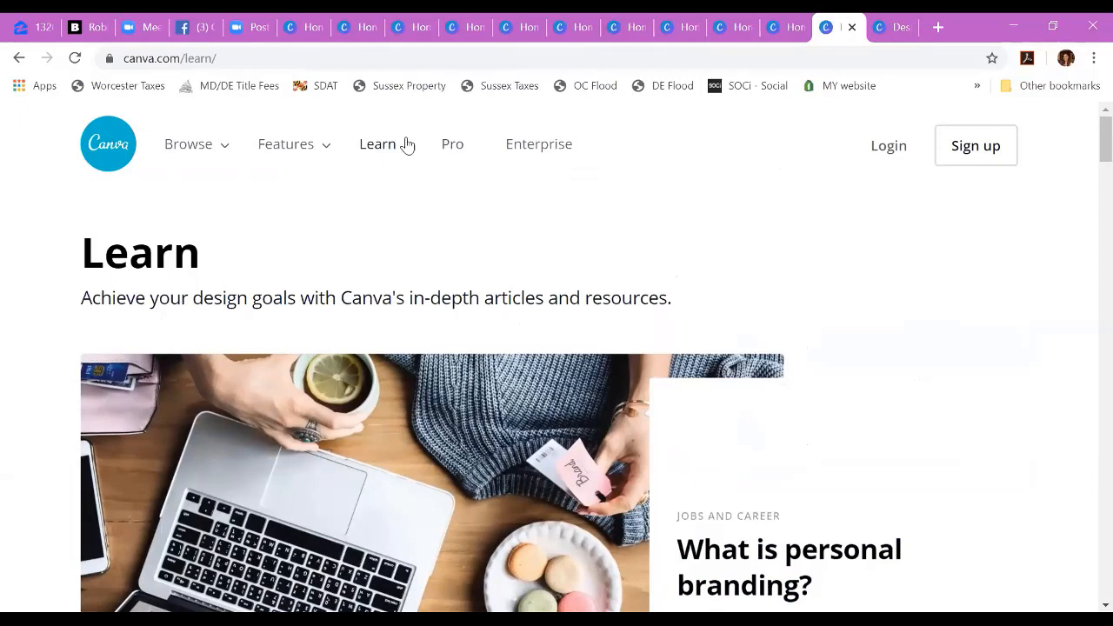
# Step: Open the Canva Pro page and compare the features of the Canva Free and Canva Pro plans
pyautogui.click(443, 149)
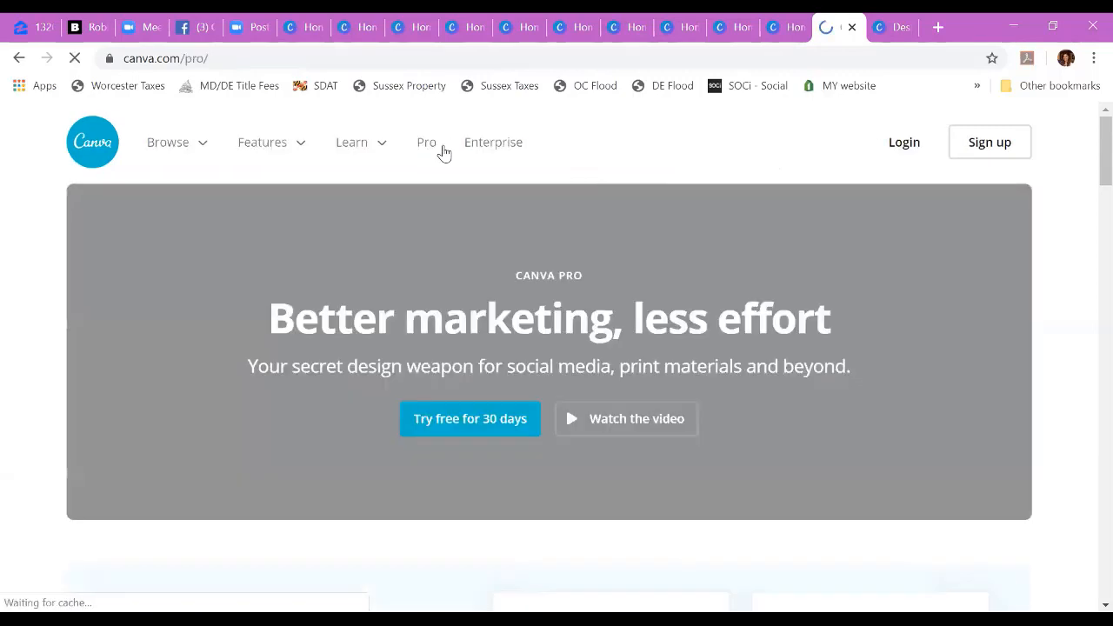
pyautogui.scroll(-2, 1077, 397)
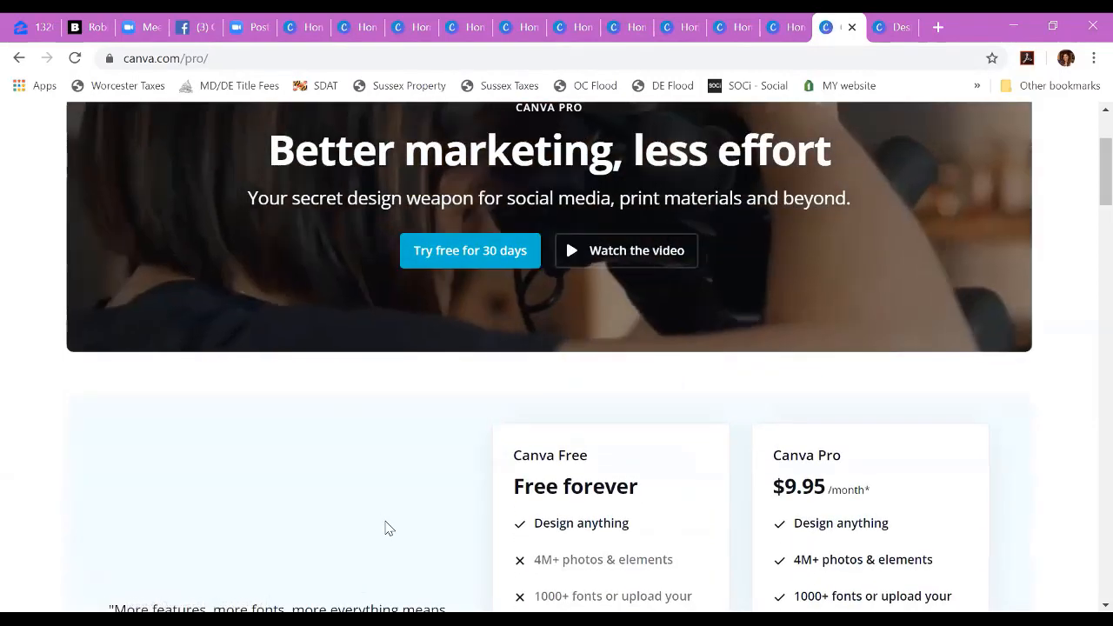
pyautogui.scroll(-4, 387, 525)
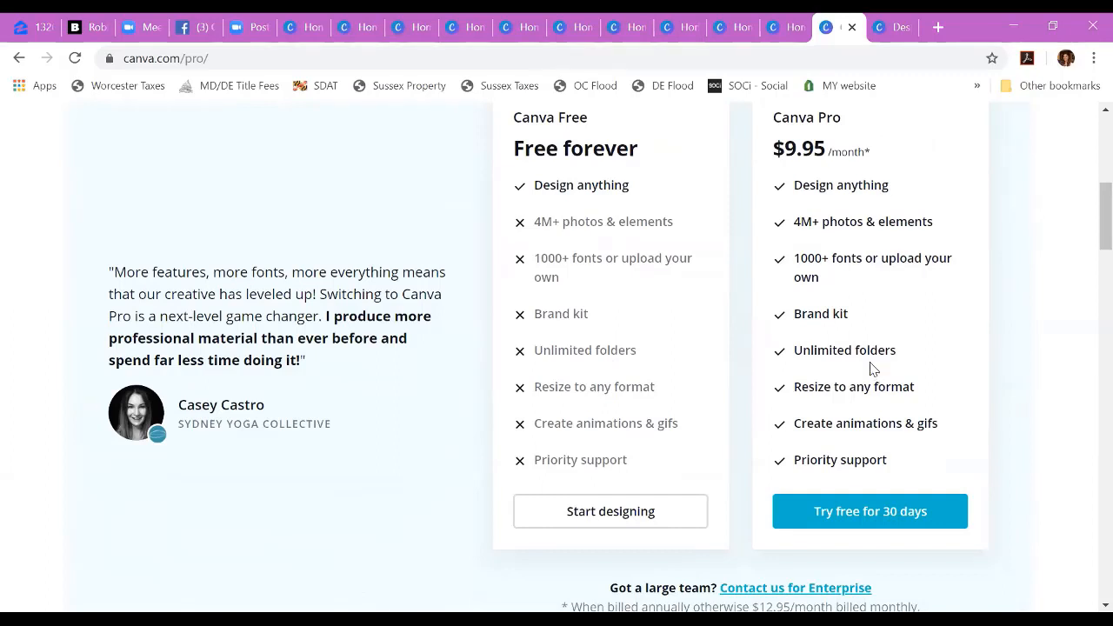
pyautogui.scroll(1, 873, 369)
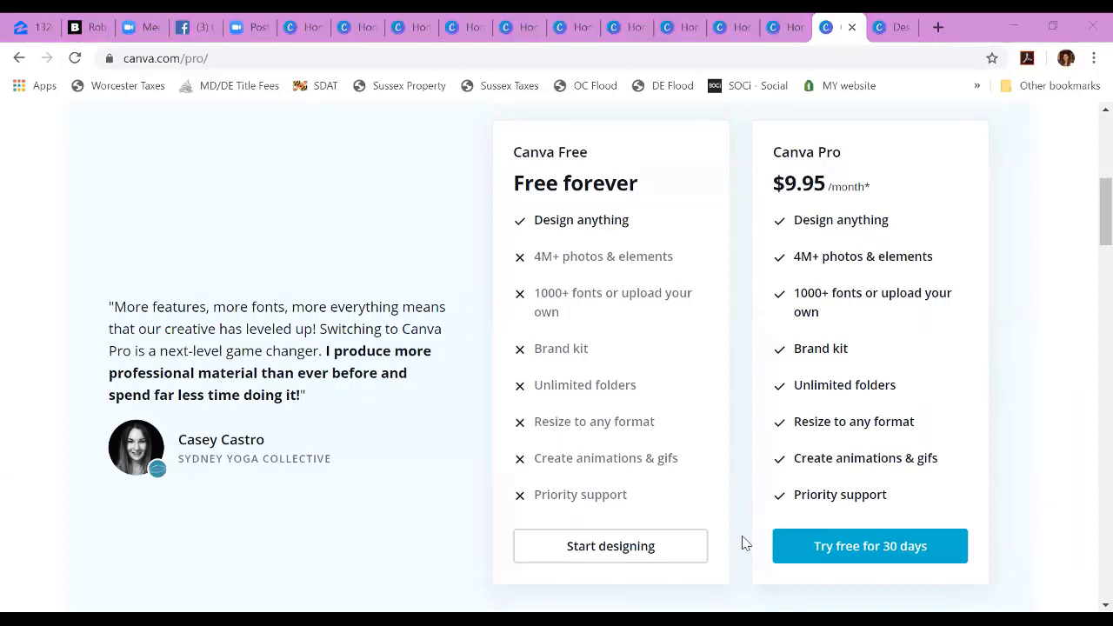
pyautogui.scroll(6, 146, 217)
# Step: Open the Templates page and look through its template categories and poster examples
pyautogui.moveTo(165, 146)
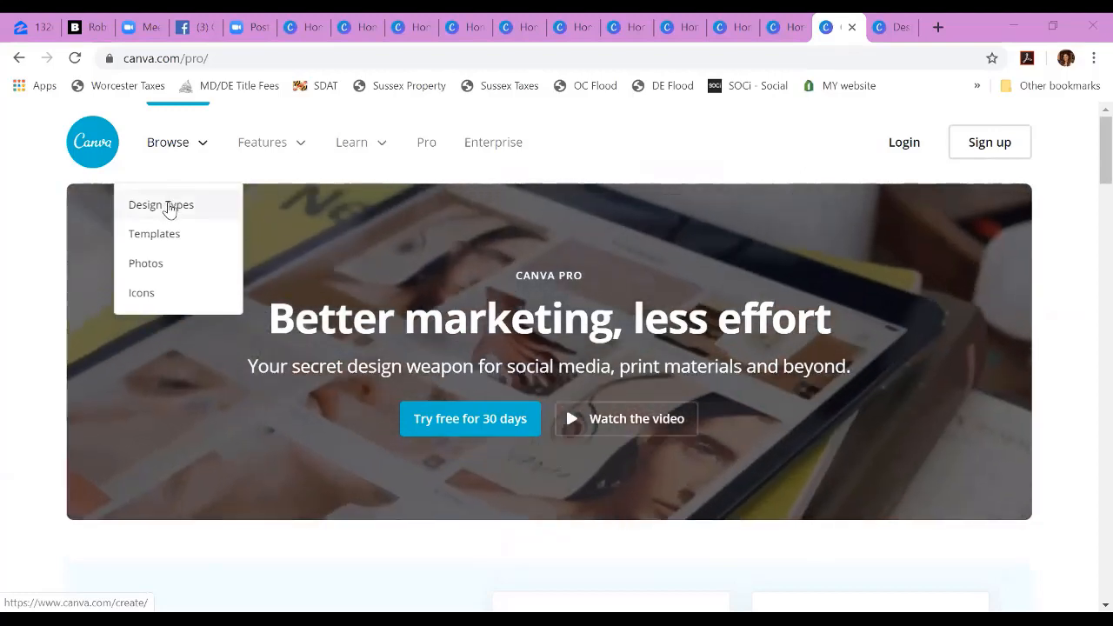
pyautogui.click(163, 231)
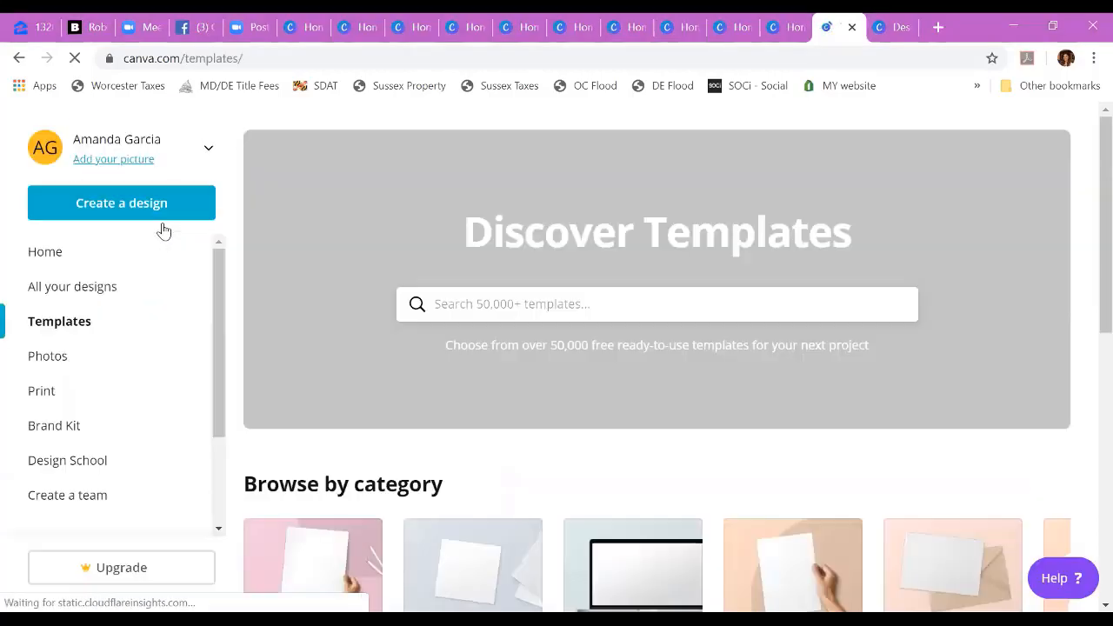
pyautogui.scroll(-3, 458, 368)
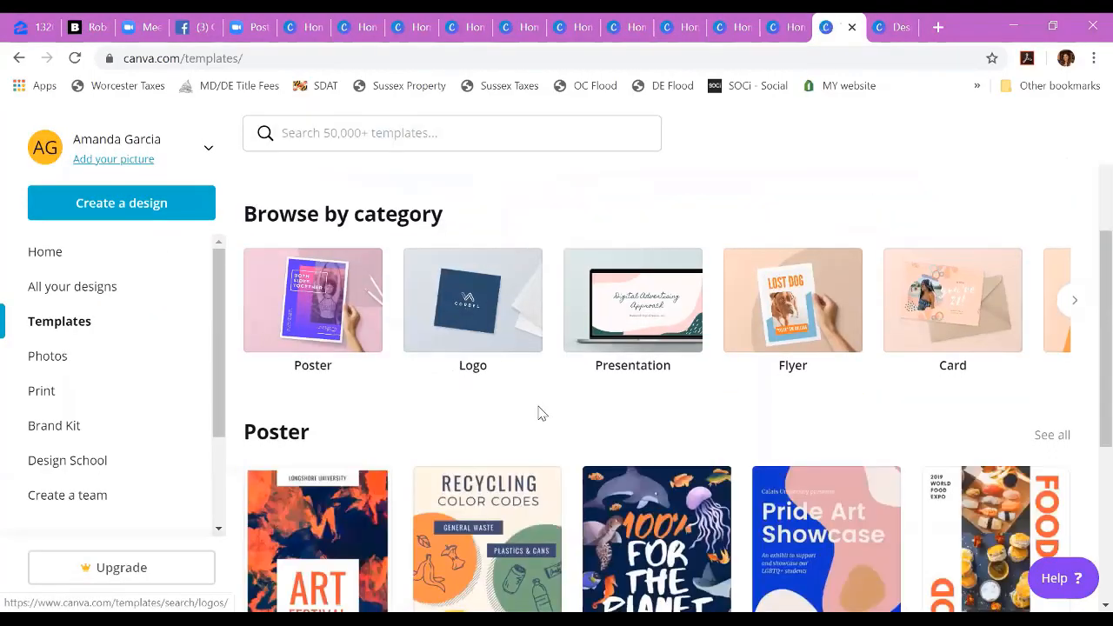
pyautogui.scroll(-2, 539, 413)
pyautogui.scroll(1, 539, 413)
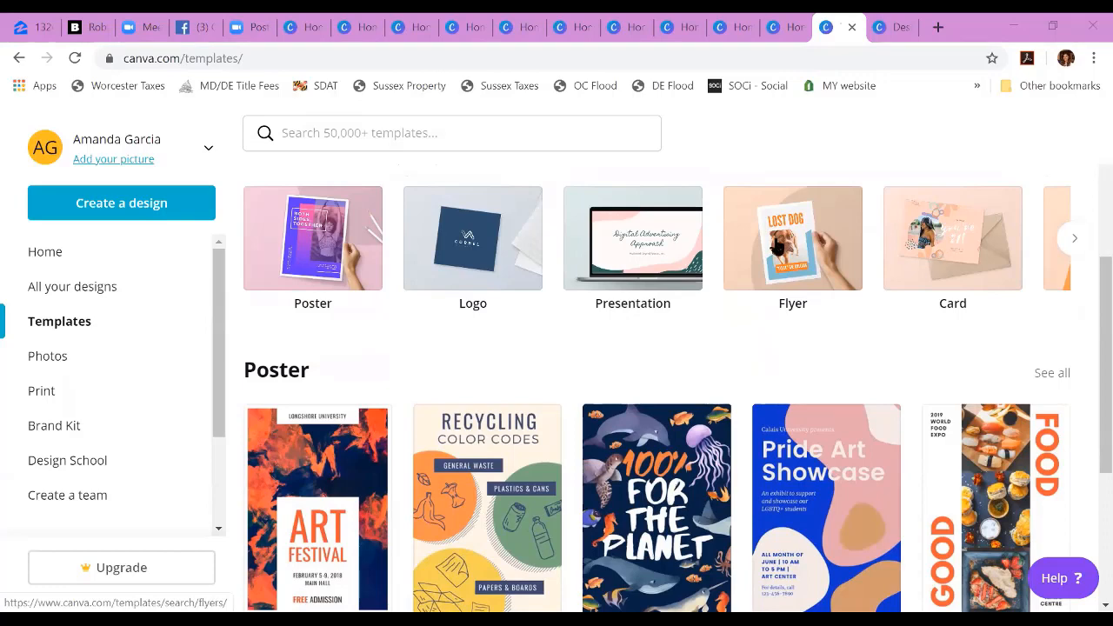
# Step: Open the Presentation template category and look through the available presentation designs
pyautogui.click(644, 274)
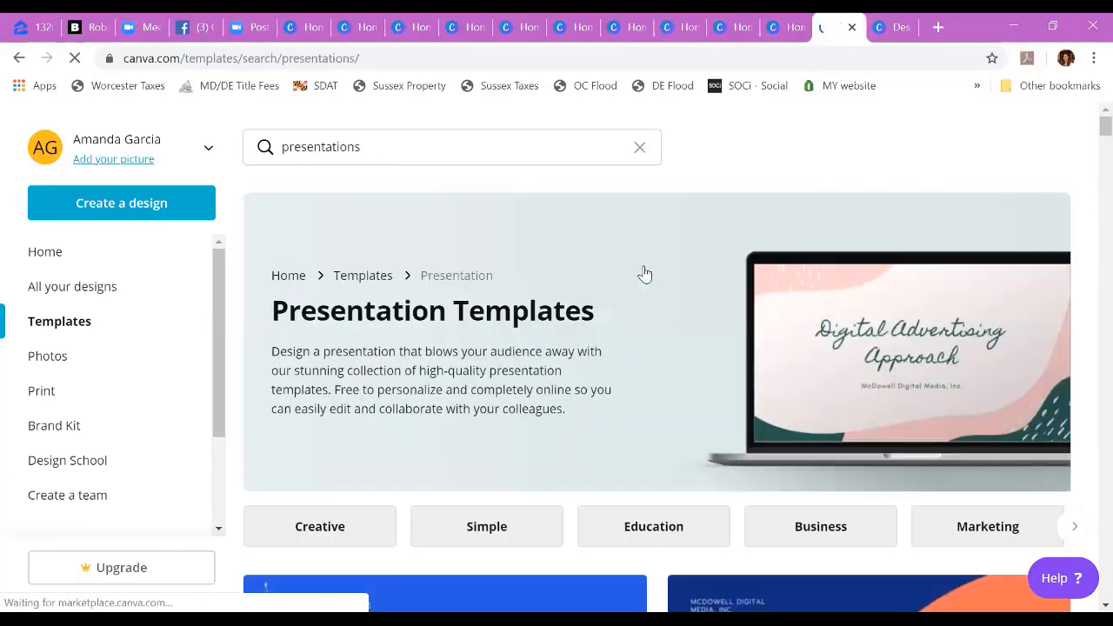
pyautogui.scroll(-4, 644, 274)
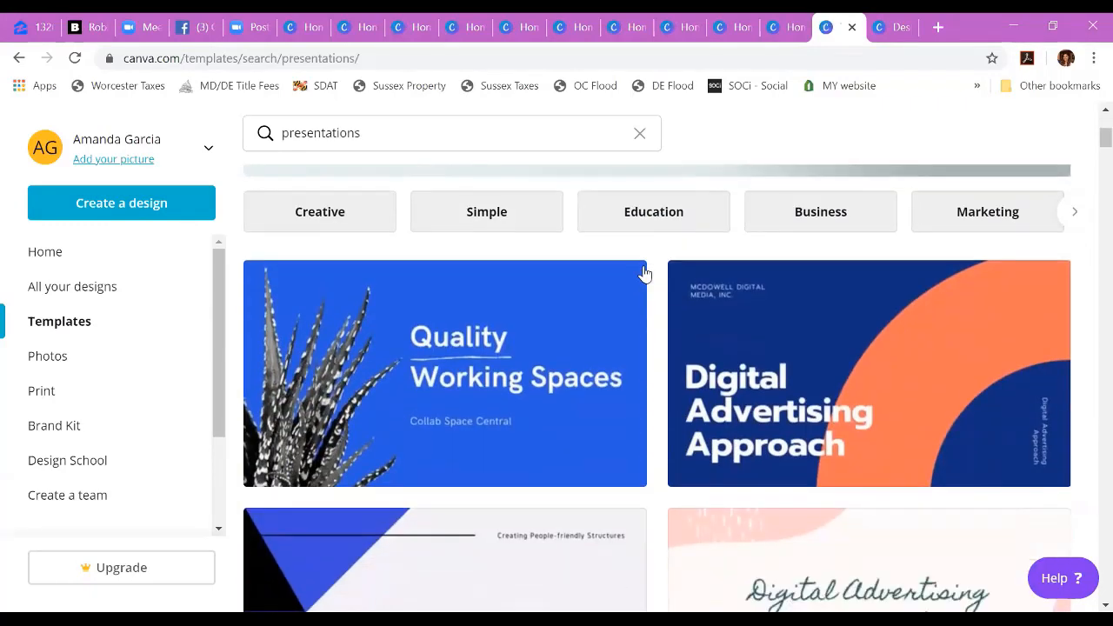
pyautogui.scroll(-4, 790, 408)
pyautogui.scroll(1, 852, 421)
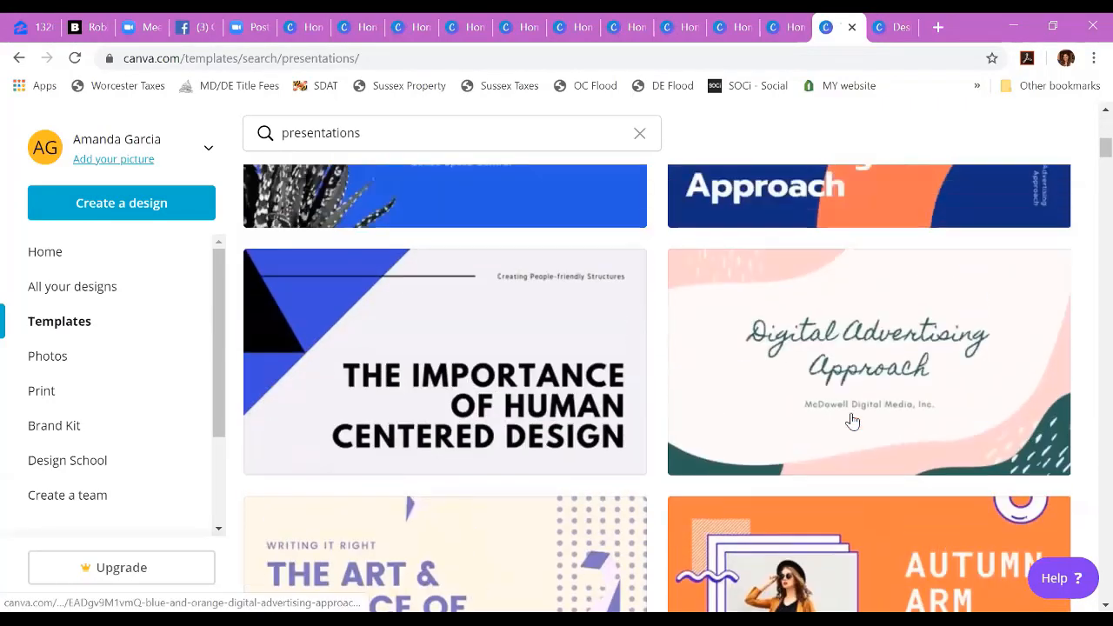
pyautogui.scroll(-10, 853, 421)
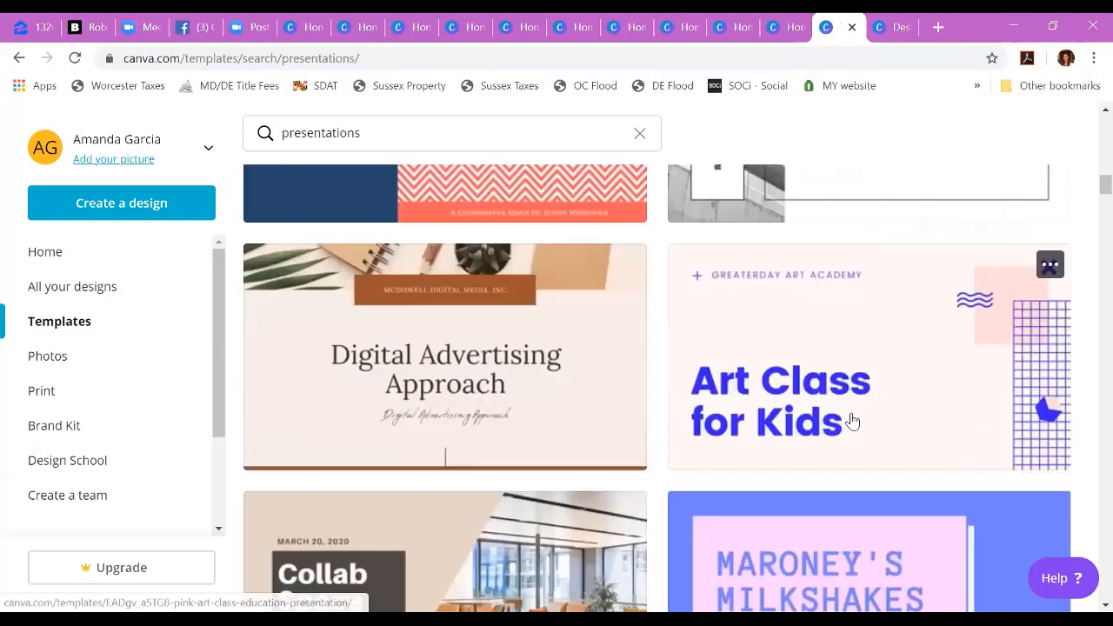
pyautogui.scroll(10, 853, 421)
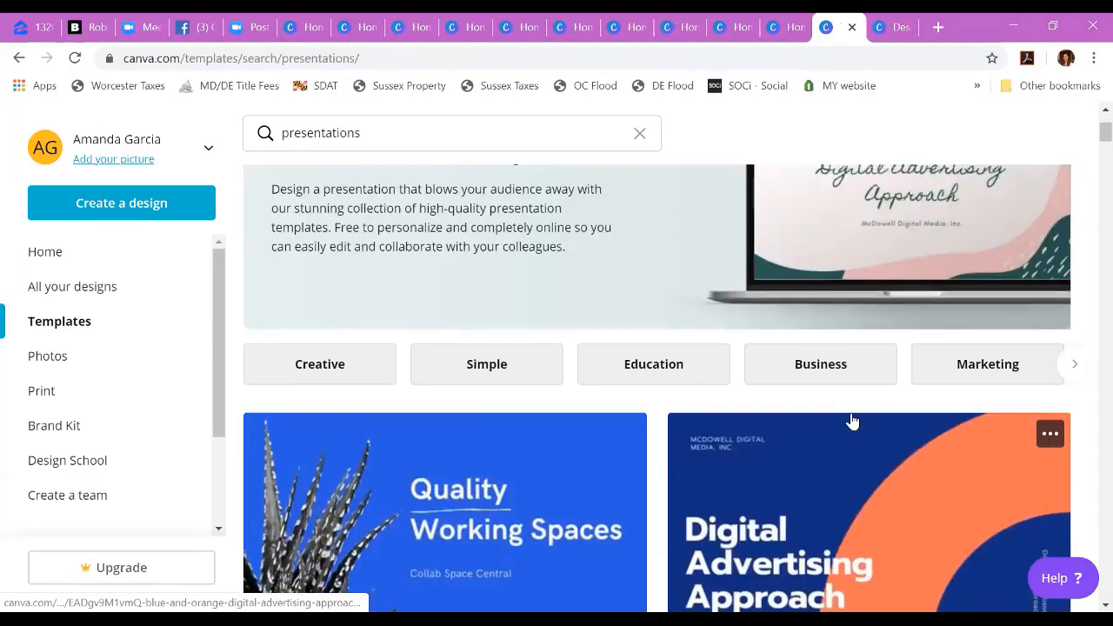
pyautogui.scroll(2, 852, 421)
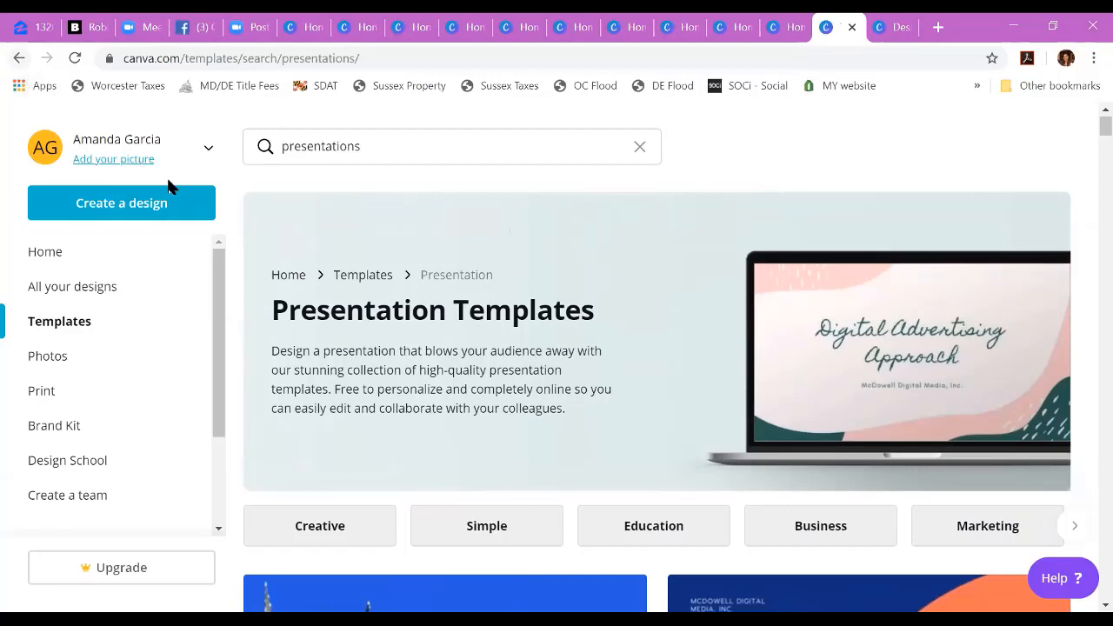
# Step: Return to the home page and view the design types and saved designs
pyautogui.click(58, 253)
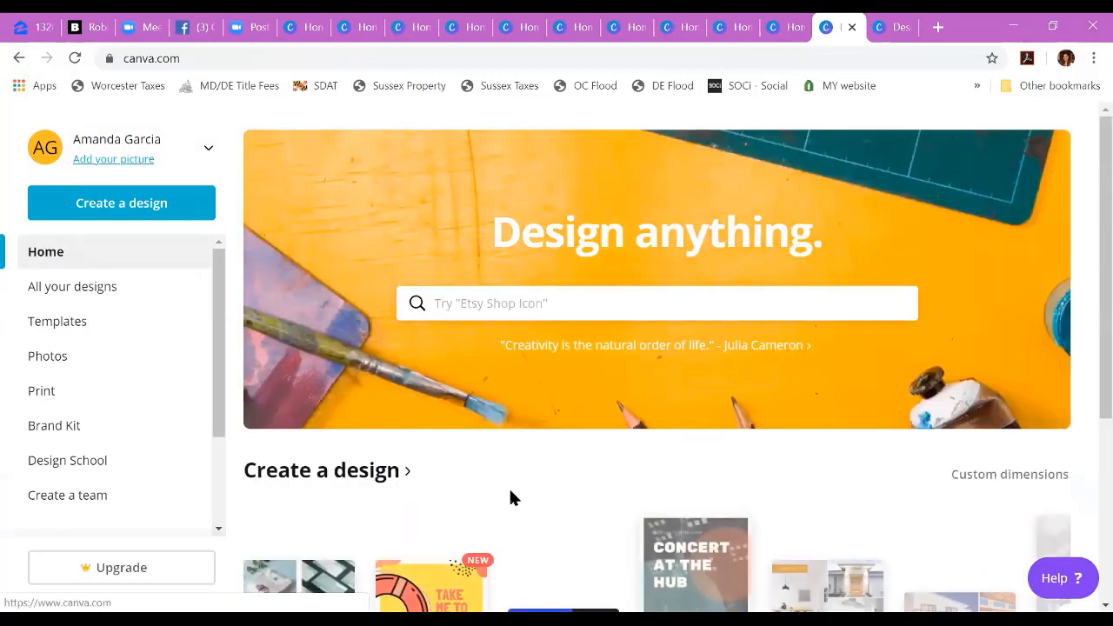
pyautogui.scroll(-2, 510, 496)
pyautogui.scroll(-2, 511, 498)
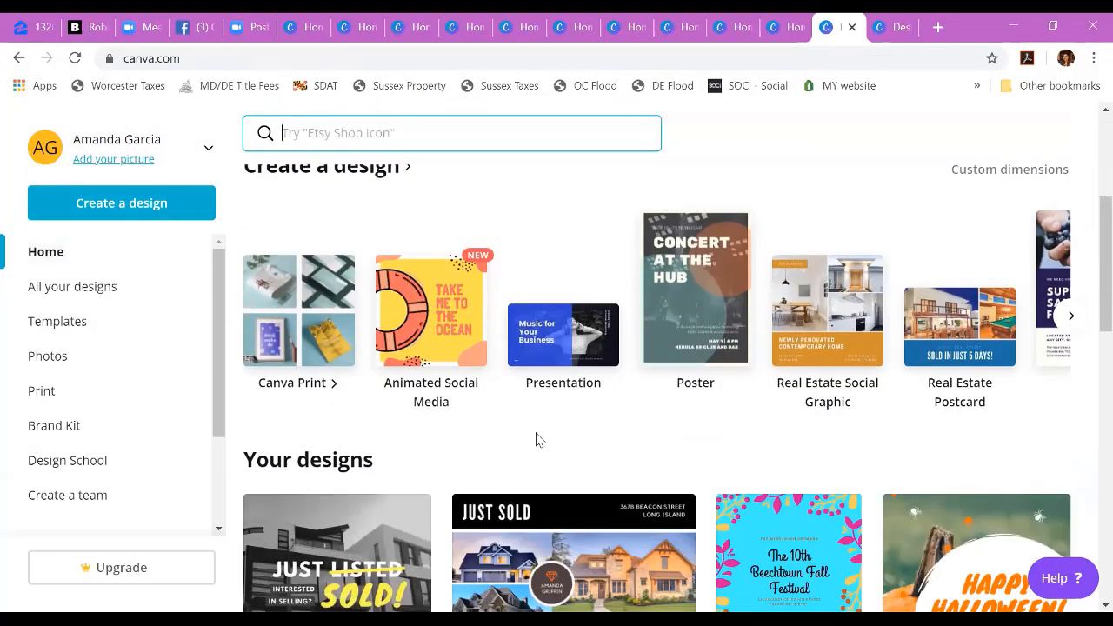